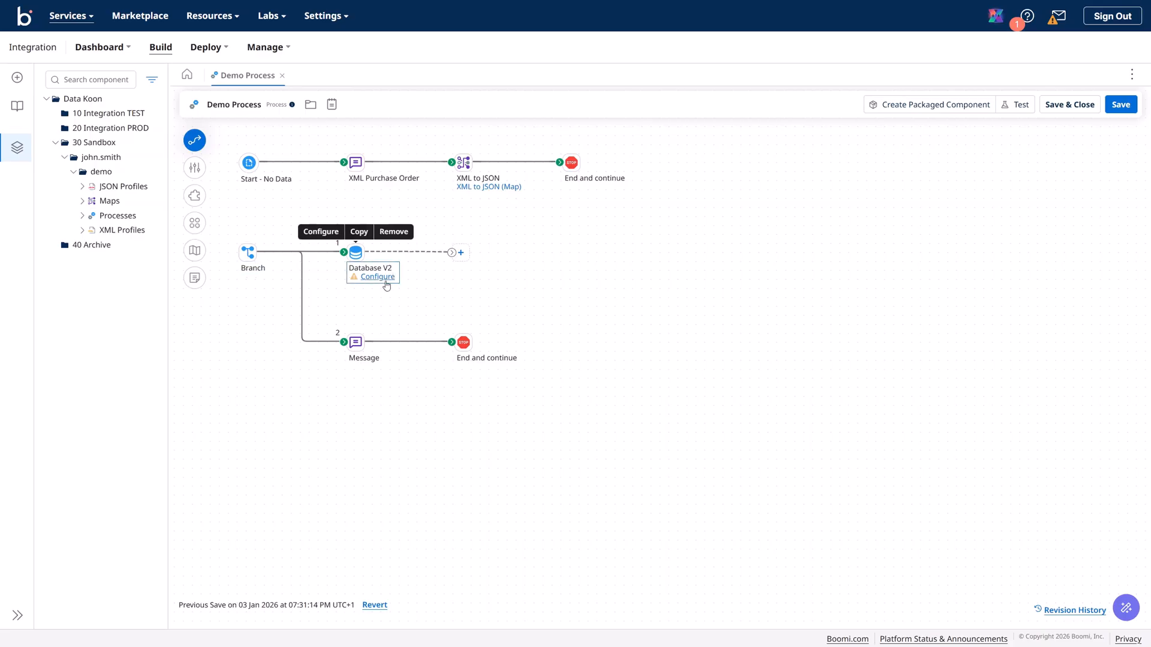
# Open the configuration of the Database V2 connector on branch 1 and set its display name to "MySQL DB (AWS)"
pyautogui.click(383, 277)
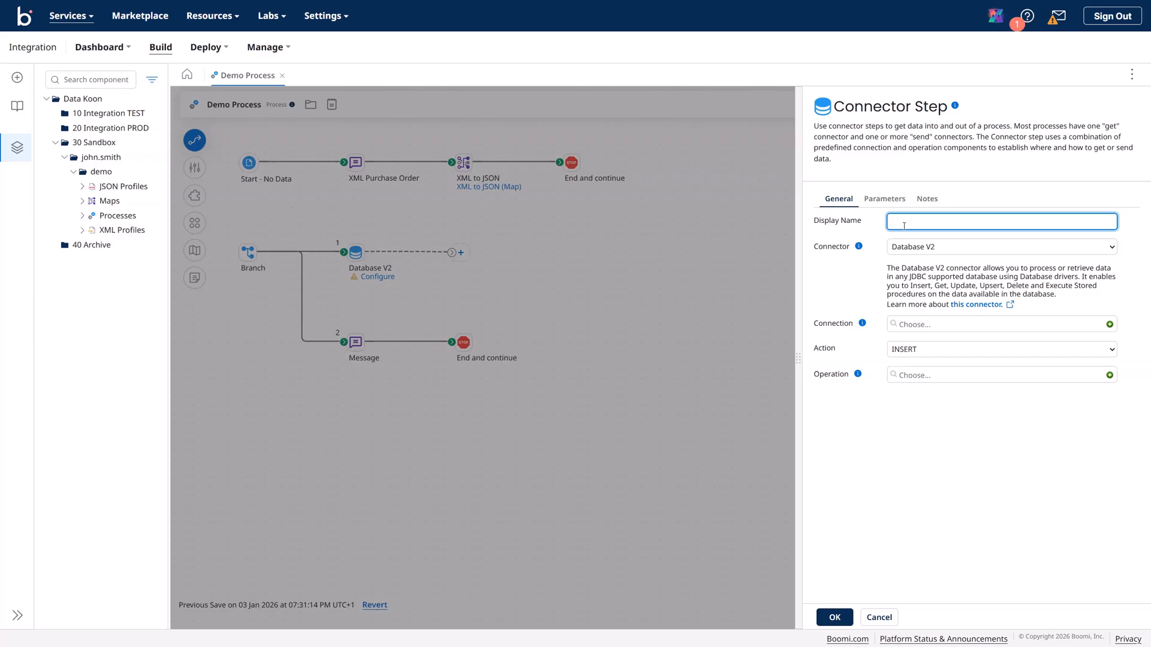
pyautogui.write('mySQL')
pyautogui.press('BackSpace')
pyautogui.press('BackSpace')
pyautogui.press('BackSpace')
pyautogui.write('MySQL DB (AWS)')
pyautogui.press('Tab')
pyautogui.click(899, 228)
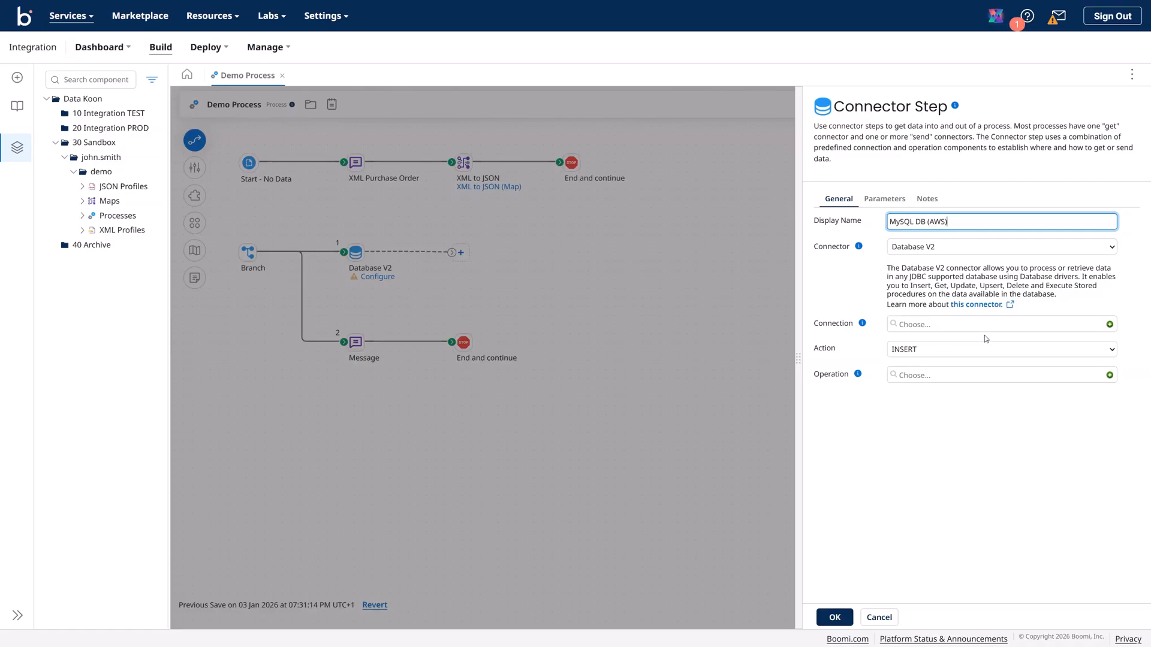
# Create a new Database V2 connection for the connector and name it "MySQL DB (AWS) Connection"
pyautogui.click(1110, 325)
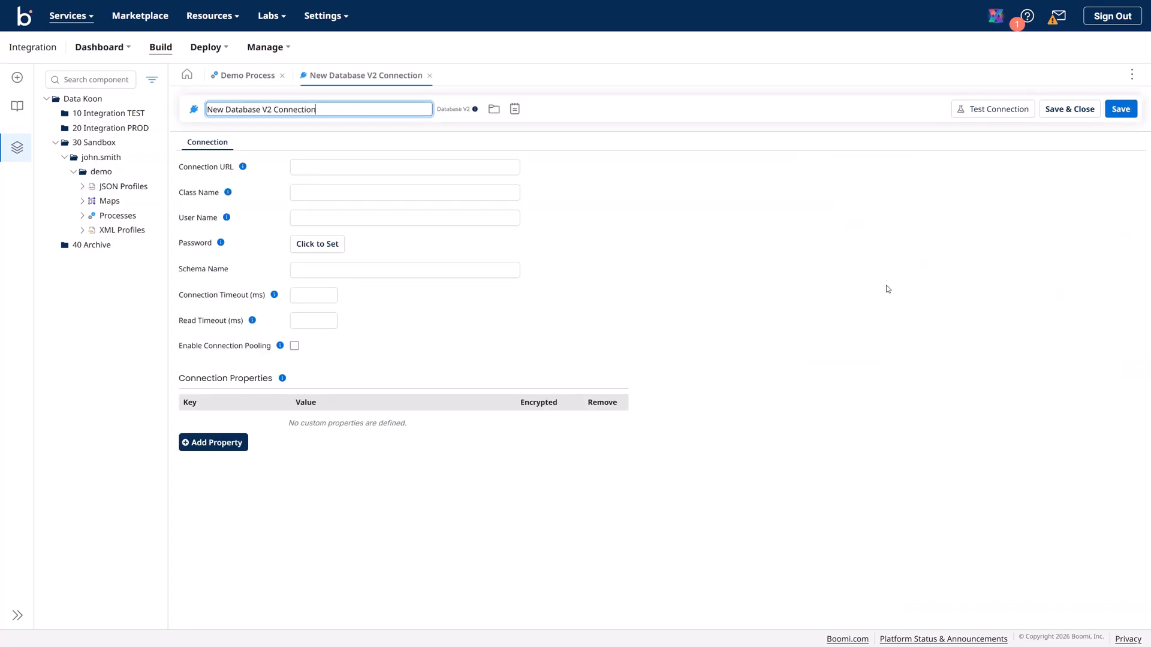
pyautogui.moveTo(344, 113); pyautogui.dragTo(96, 98)
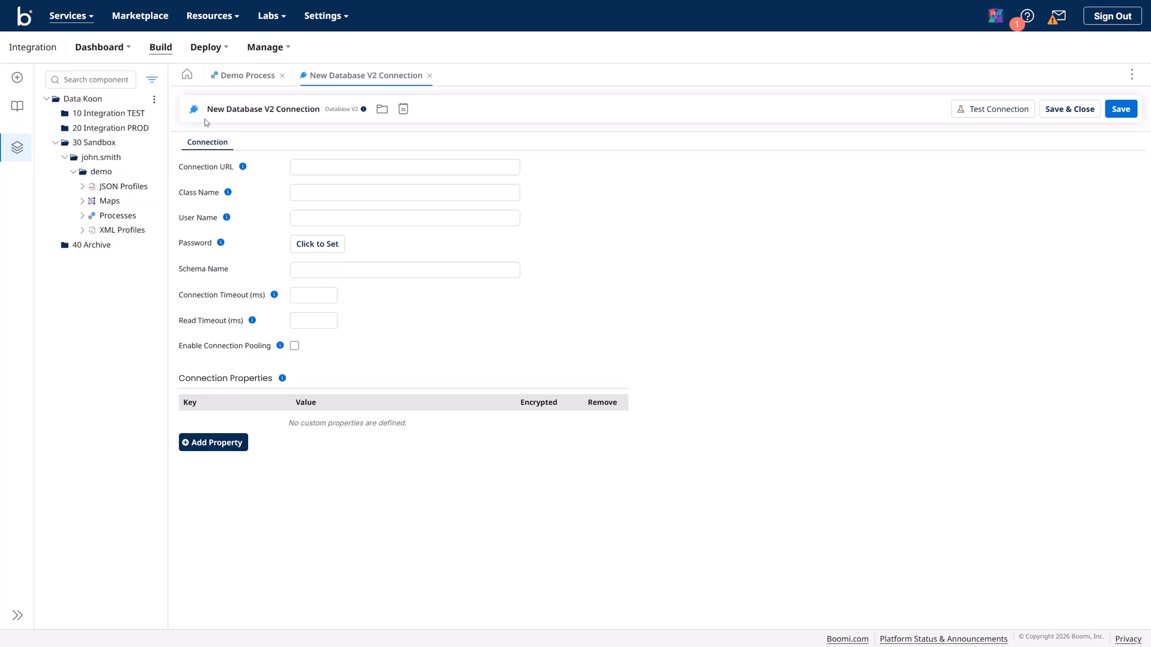
pyautogui.click(269, 111)
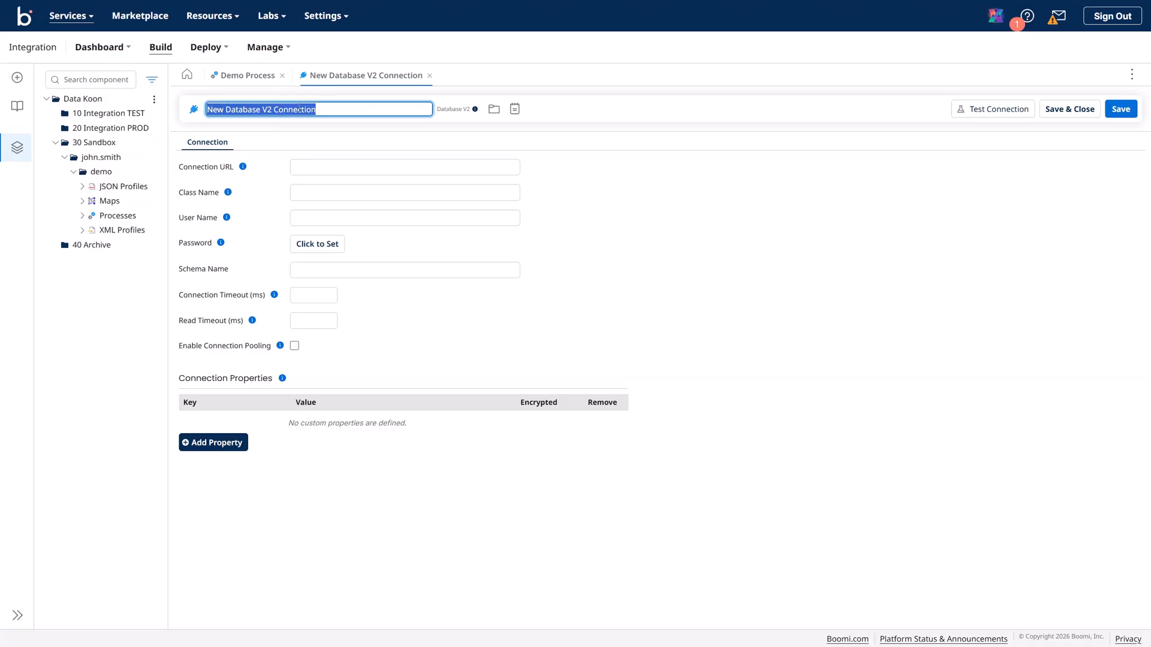
pyautogui.write('MySQL')
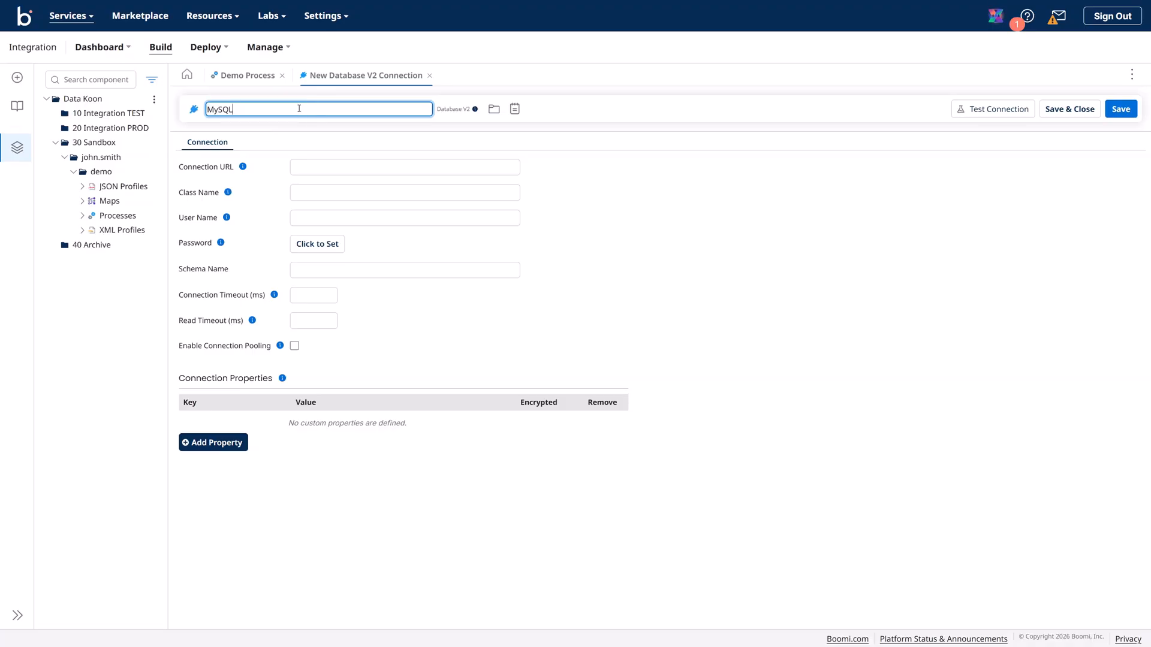
pyautogui.write(' DB (AWS) Connection')
# Set the connection URL to datakoon-mysql.choegkkikmke.eu-central-1.rds.amazonaws.com
pyautogui.click(244, 169)
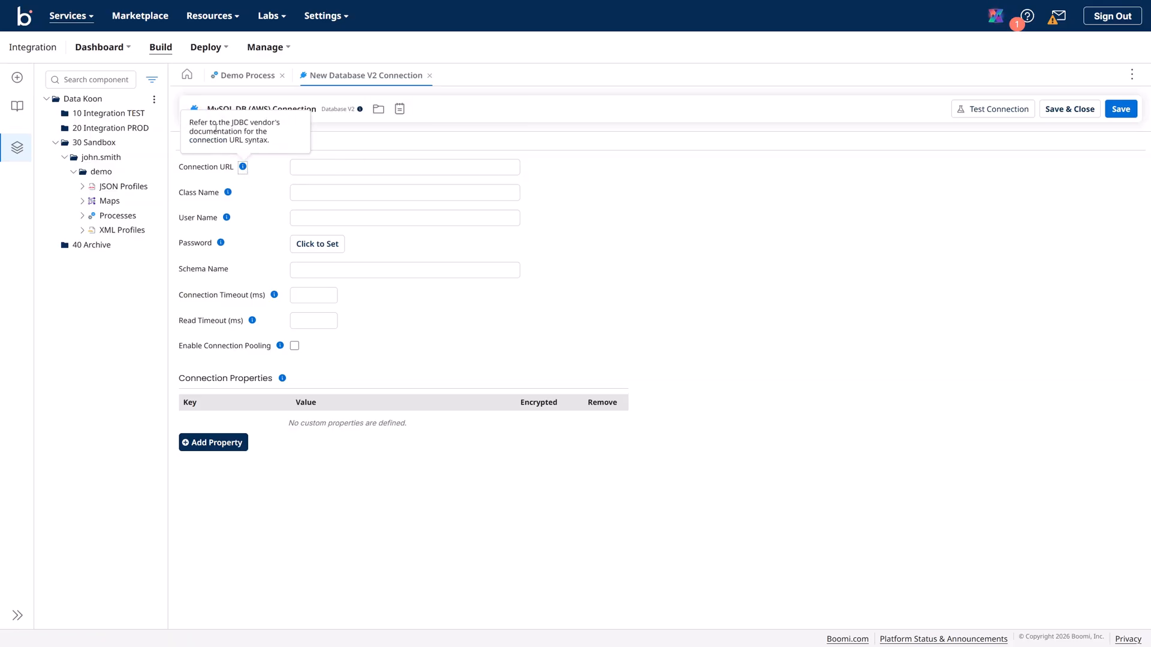
pyautogui.click(299, 168)
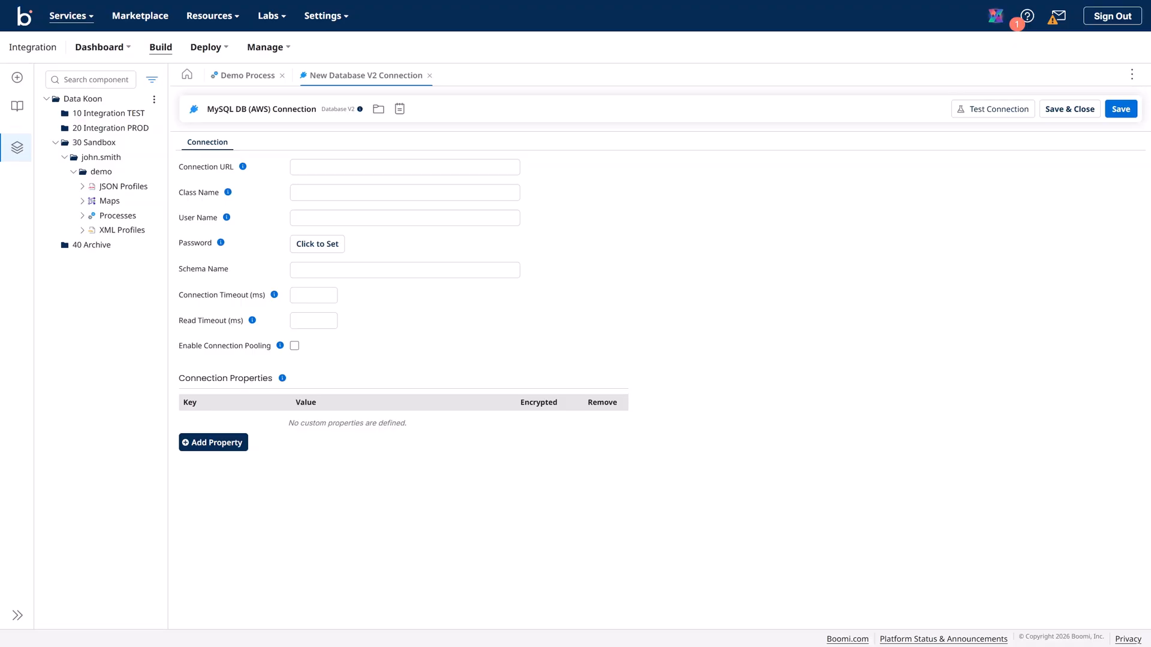
pyautogui.click(310, 165)
pyautogui.write('datakoon-mysql.choegkkikmke.eu-central-1.rds.amazonaws.com')
# Enter datakoon_admin as the connection's user name, leaving the class name empty
pyautogui.click(304, 195)
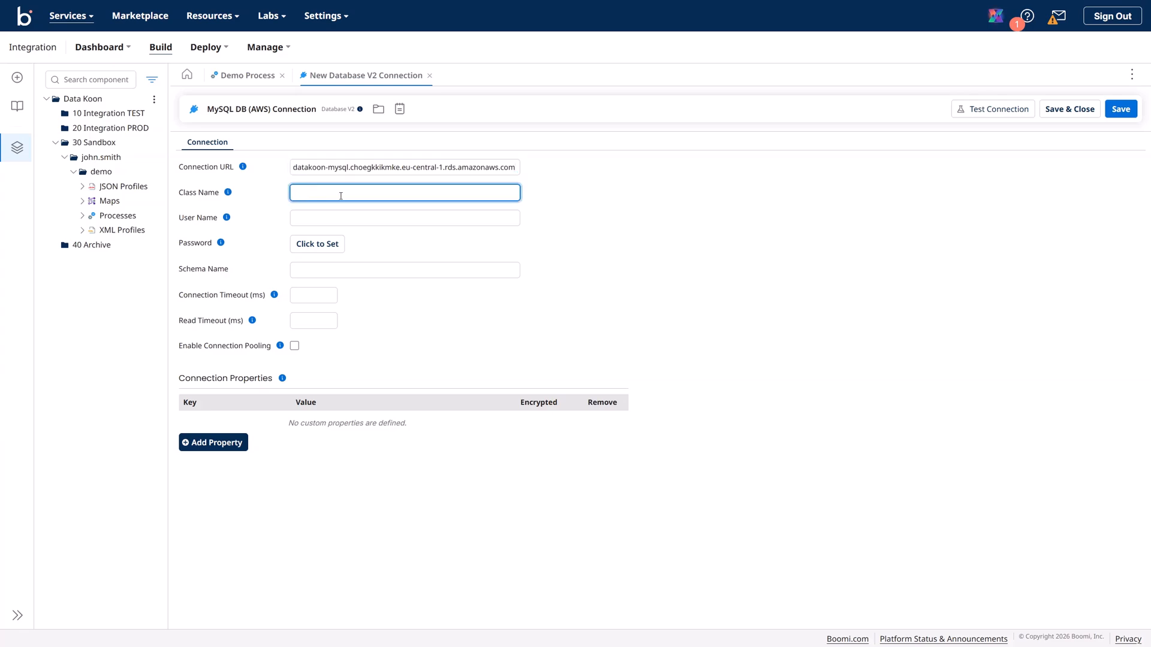
pyautogui.write('datakoon_admin')
pyautogui.click(336, 218)
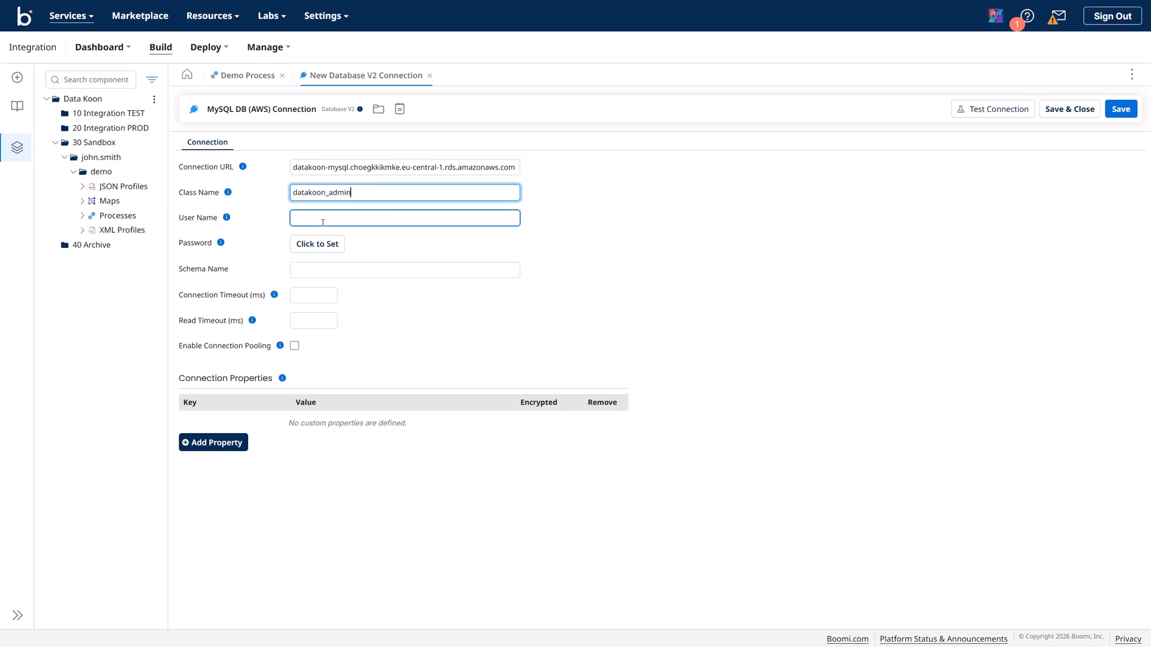
pyautogui.moveTo(353, 192); pyautogui.dragTo(269, 193)
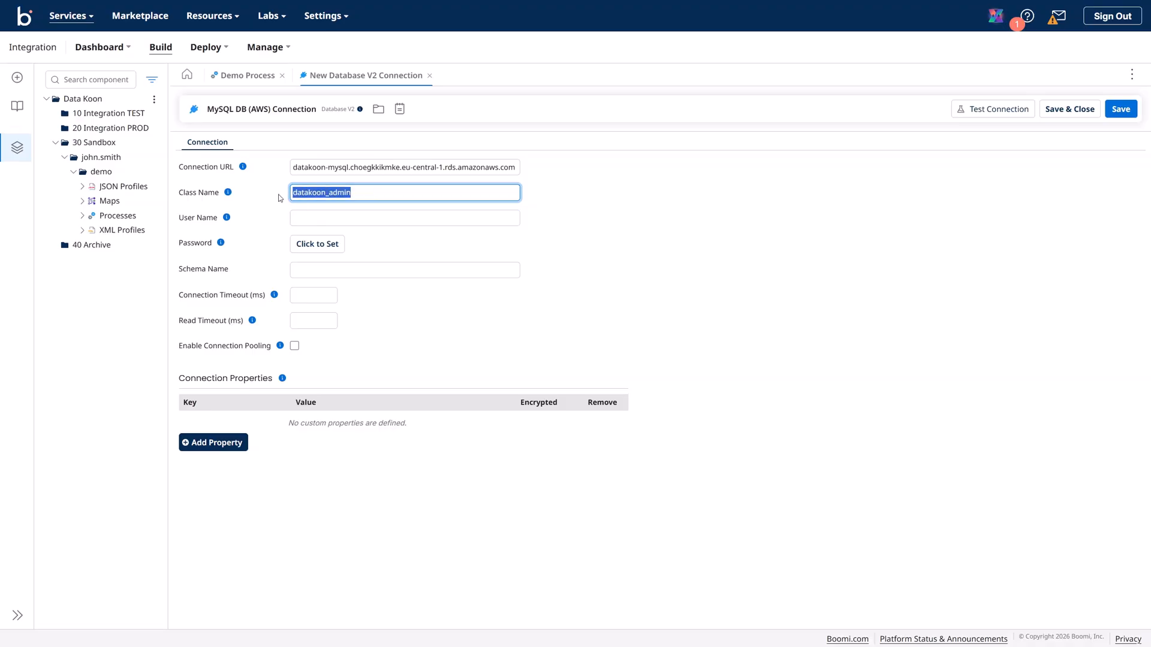
pyautogui.hotkey('ctrl', 'x')
pyautogui.click(324, 217)
pyautogui.hotkey('ctrl', 'v')
# Copy the MySQL driver class com.mysql.jdbc.Driver from the Boomi Help Docs page into the connection's class name
pyautogui.click(319, 193)
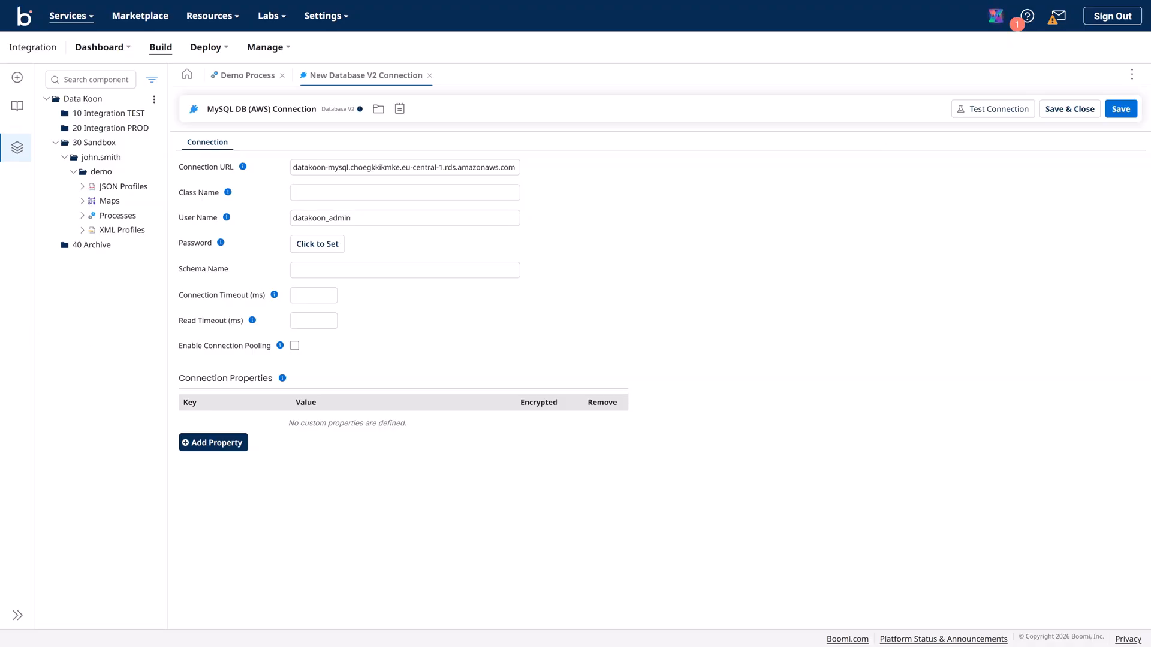
pyautogui.click(305, 193)
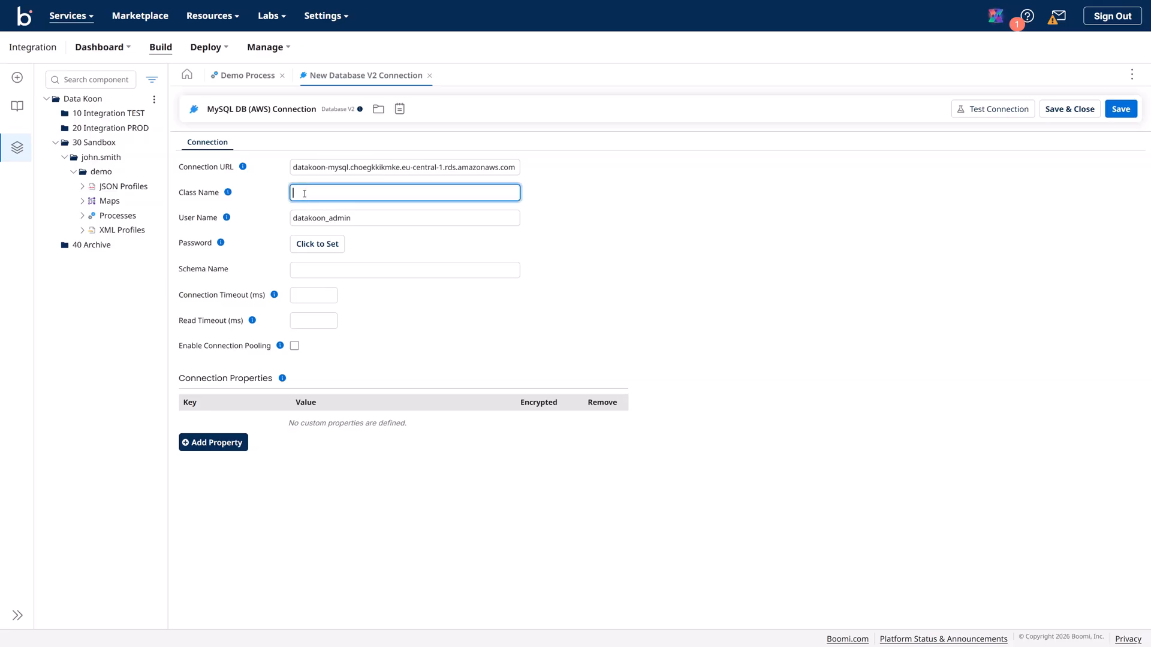
pyautogui.click(228, 192)
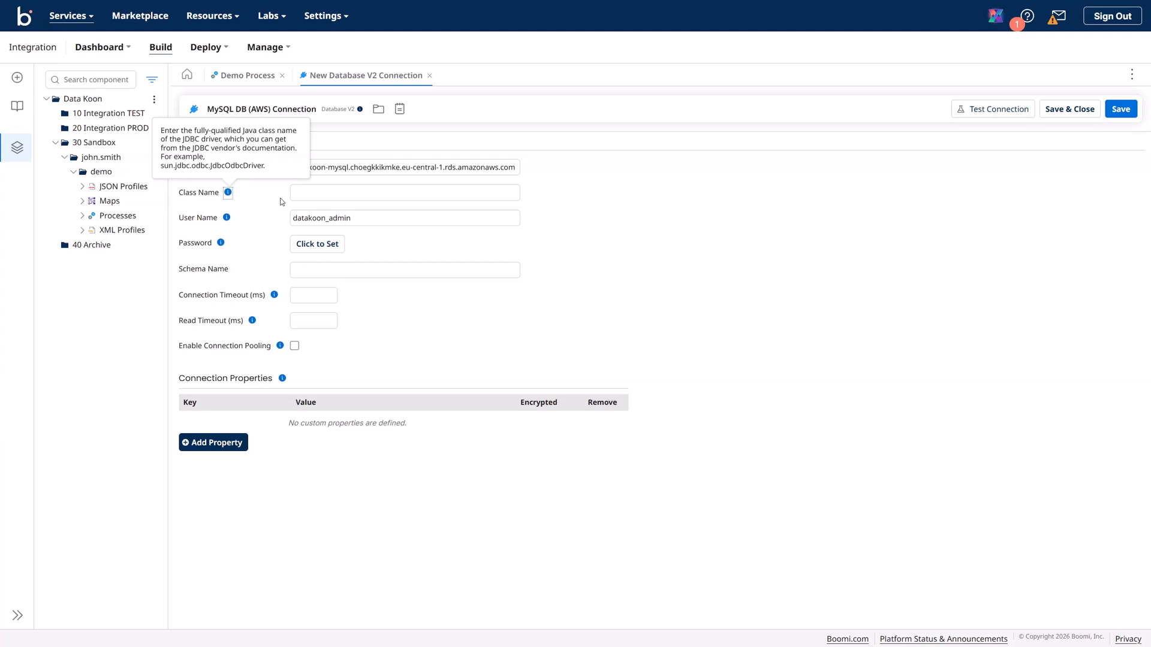
pyautogui.click(313, 197)
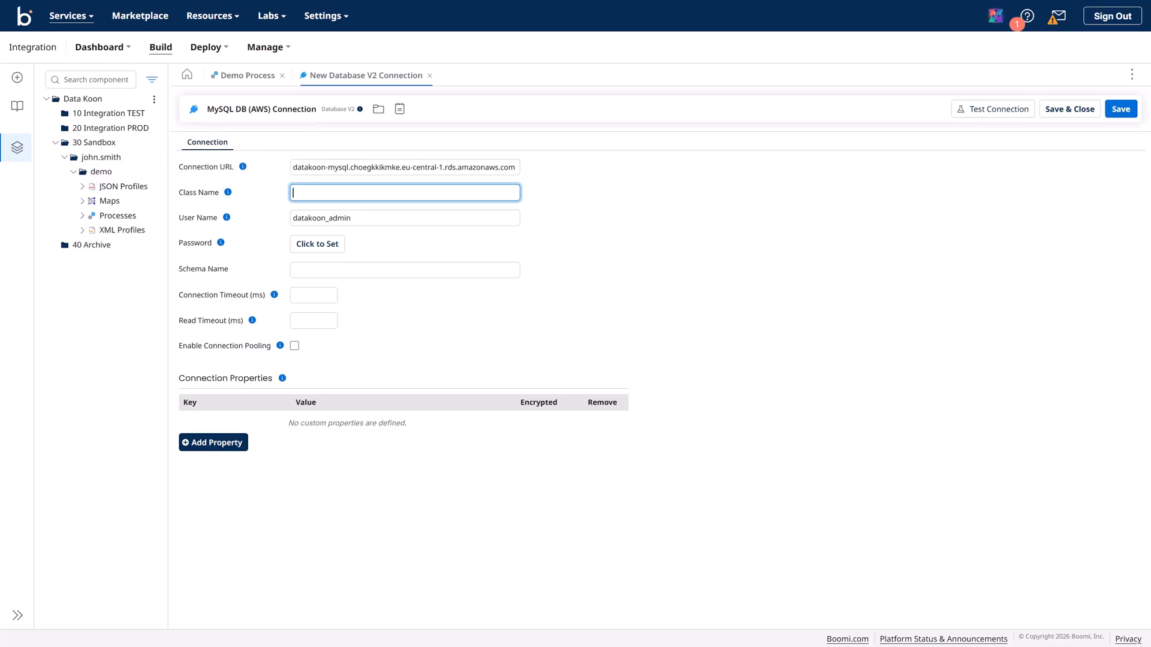
pyautogui.hotkey('alt', 'Tab')
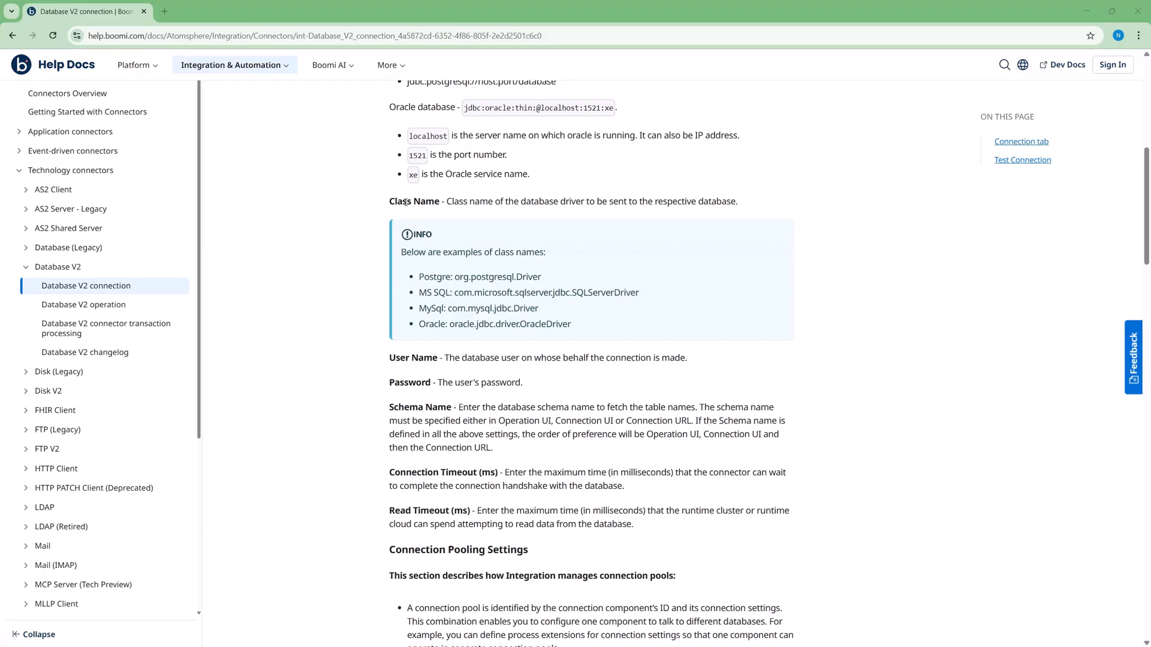
pyautogui.moveTo(389, 200); pyautogui.dragTo(741, 207)
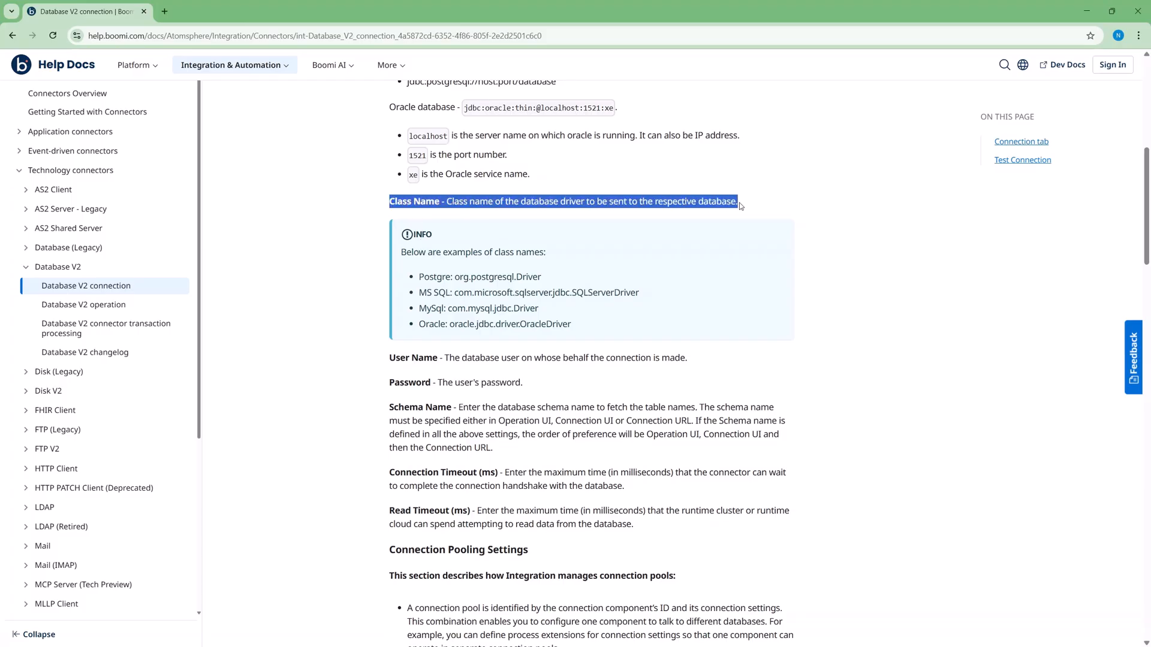
pyautogui.click(429, 308)
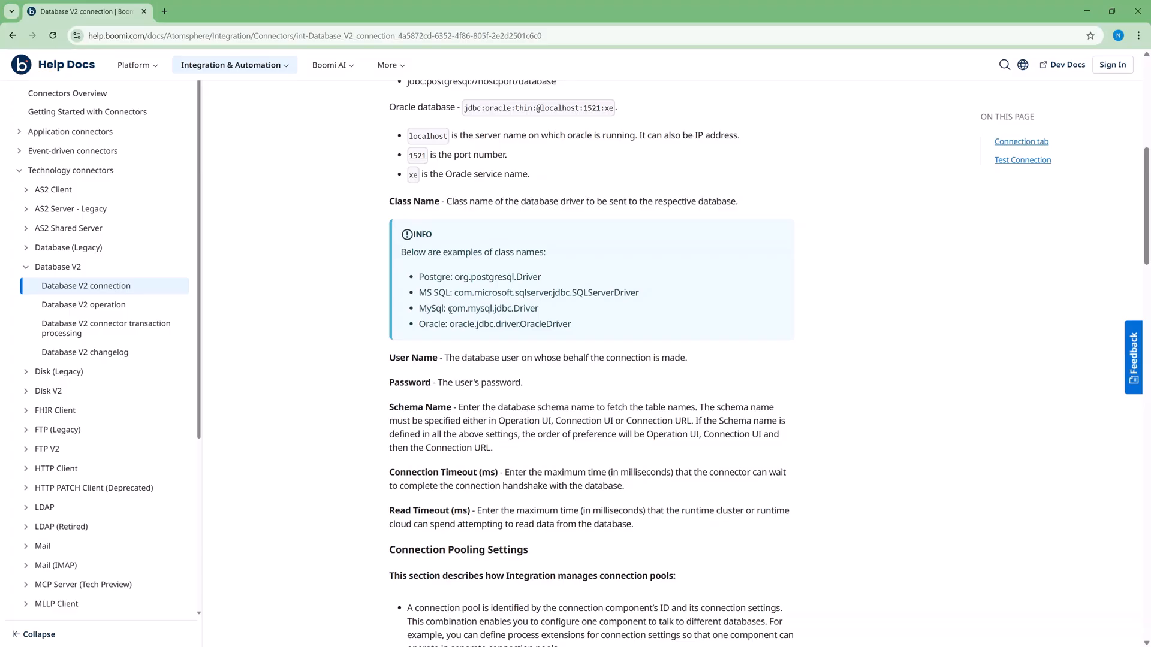
pyautogui.moveTo(448, 309); pyautogui.dragTo(541, 309)
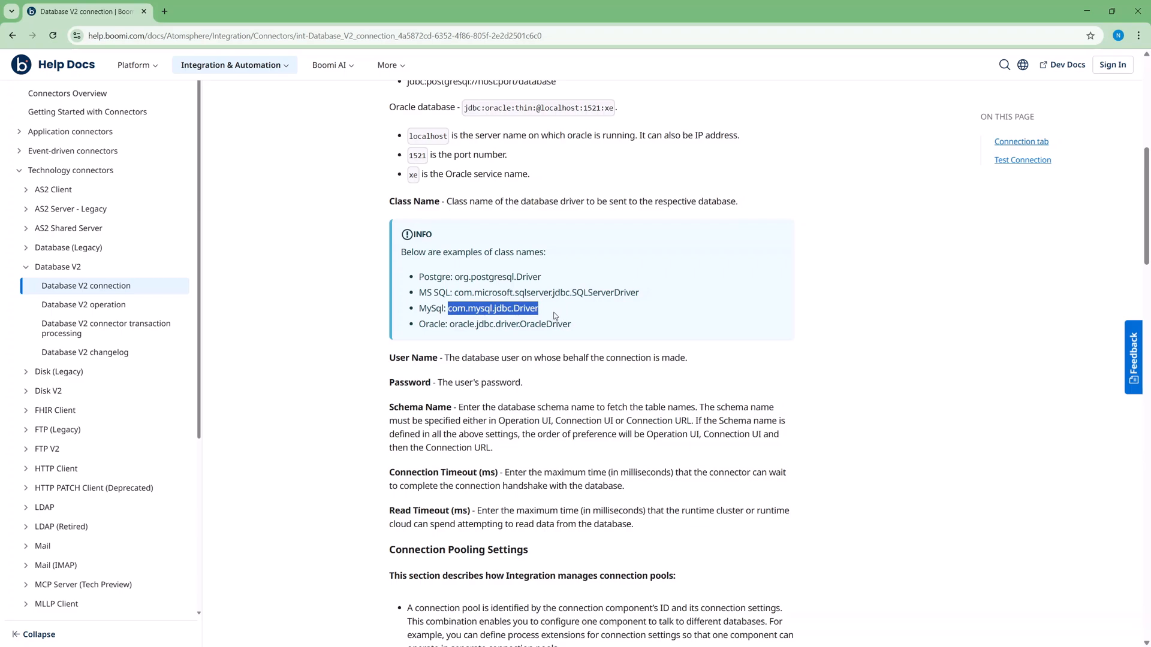
pyautogui.click(1086, 11)
pyautogui.click(366, 192)
pyautogui.hotkey('ctrl', 'v')
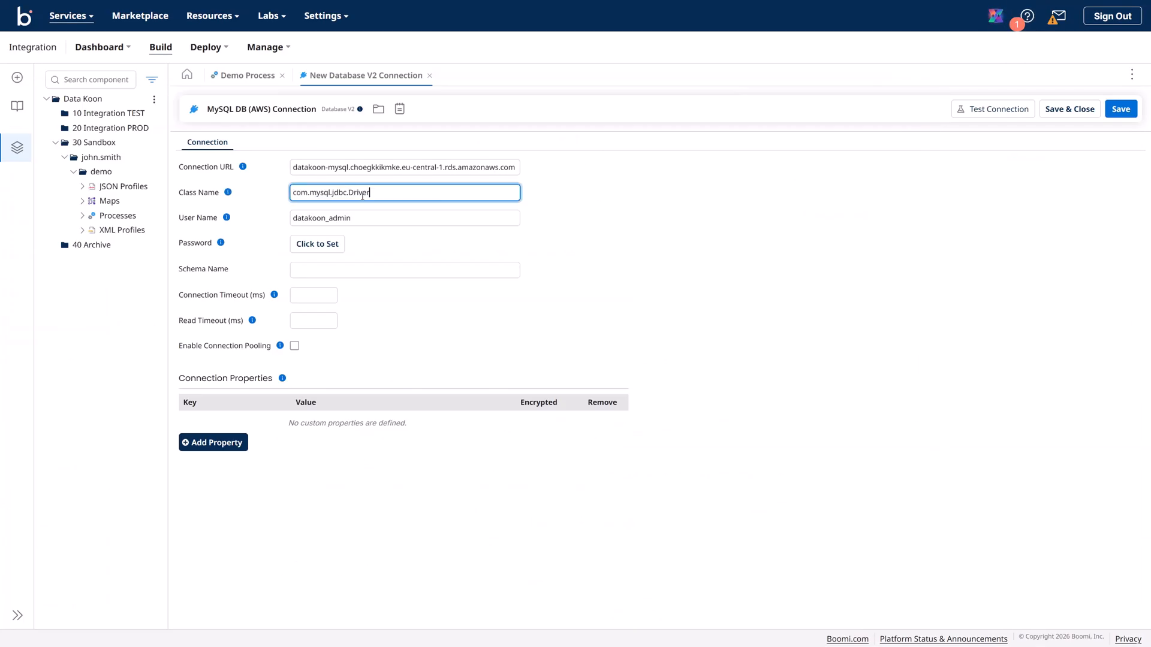
# Enter and apply the database password, then save the connection with the schema name left empty
pyautogui.click(312, 245)
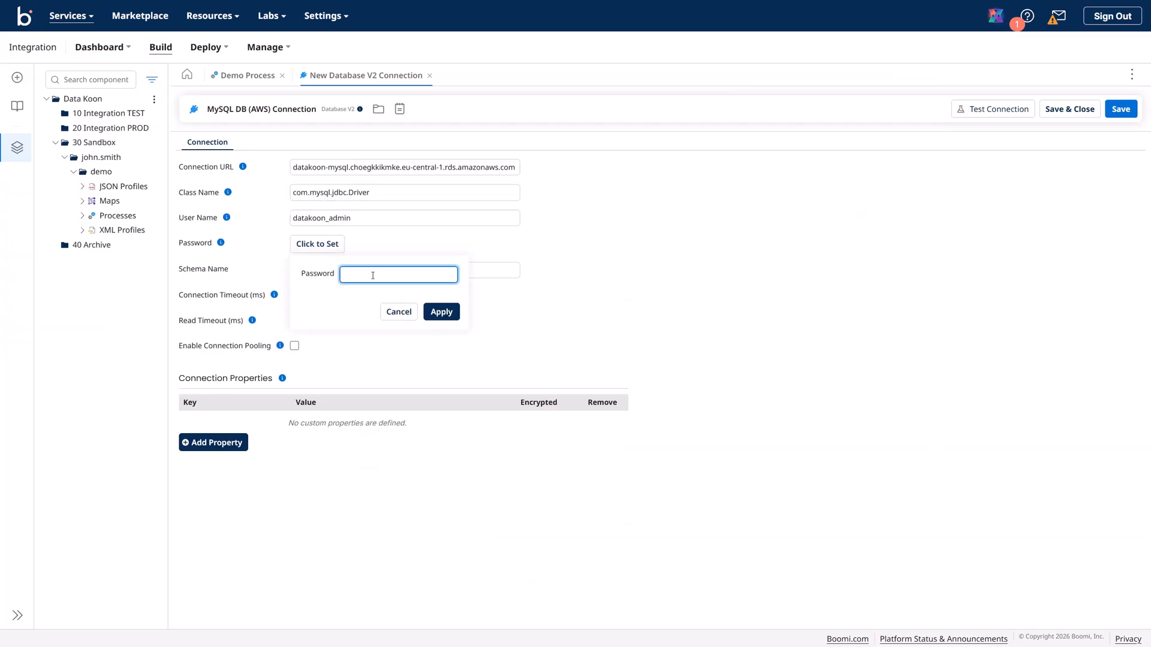
pyautogui.write('•••••••••')
pyautogui.click(441, 312)
pyautogui.click(306, 270)
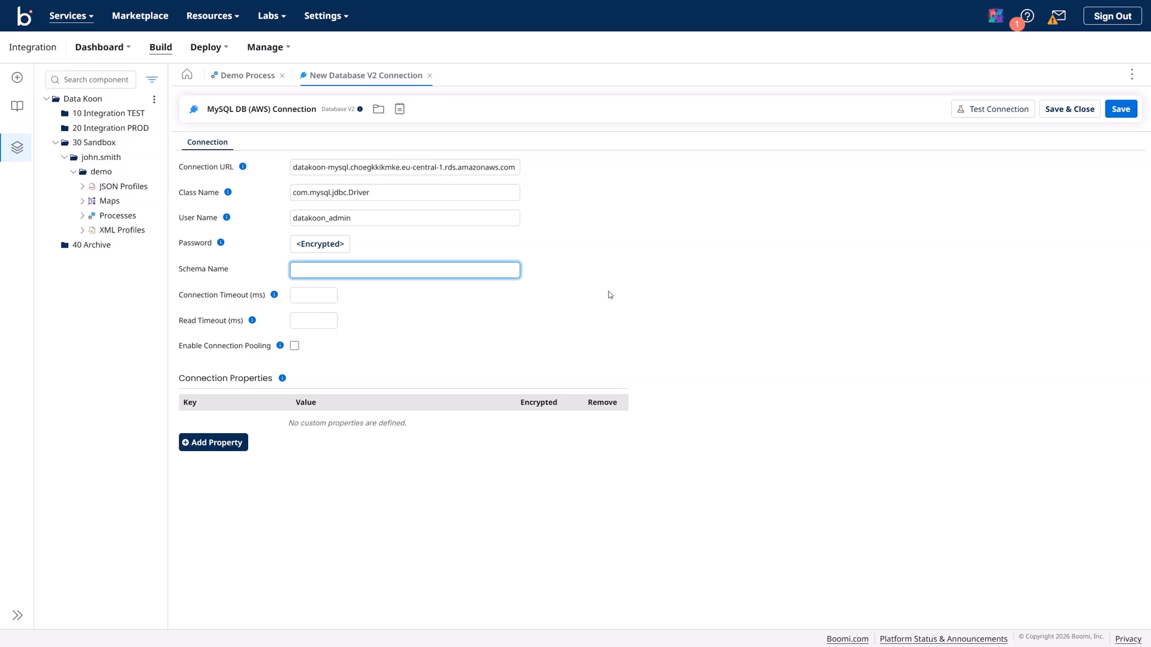
pyautogui.click(1123, 113)
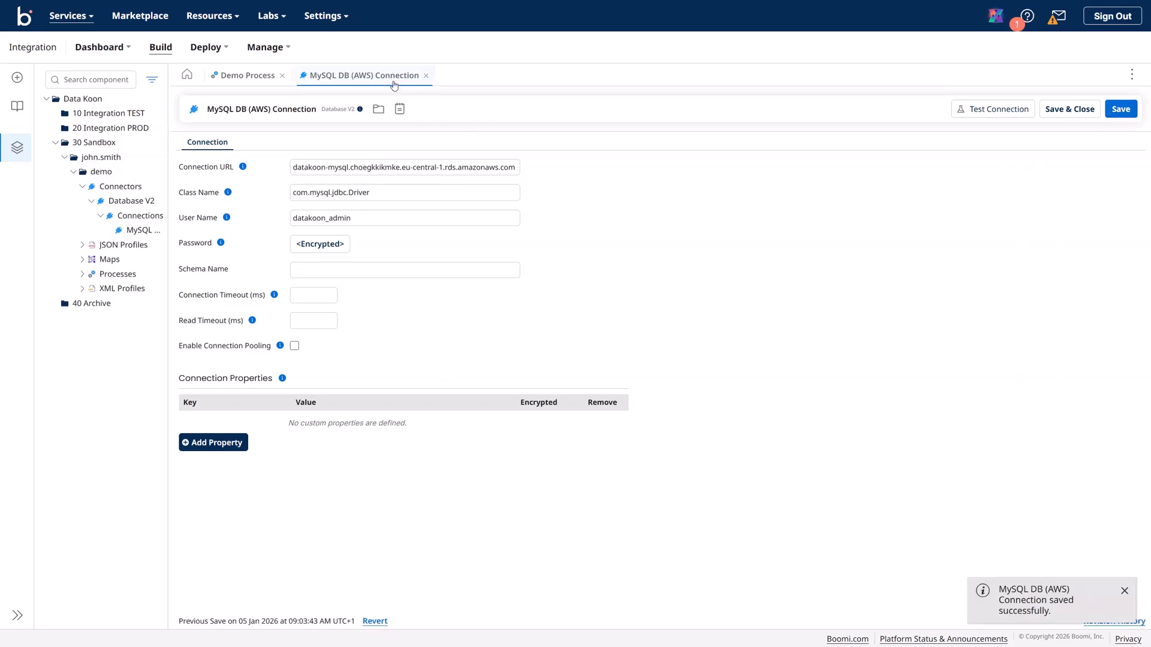
# Widen the component tree so the full name of the saved connection fits
pyautogui.click(351, 191)
pyautogui.moveTo(167, 184); pyautogui.dragTo(261, 184)
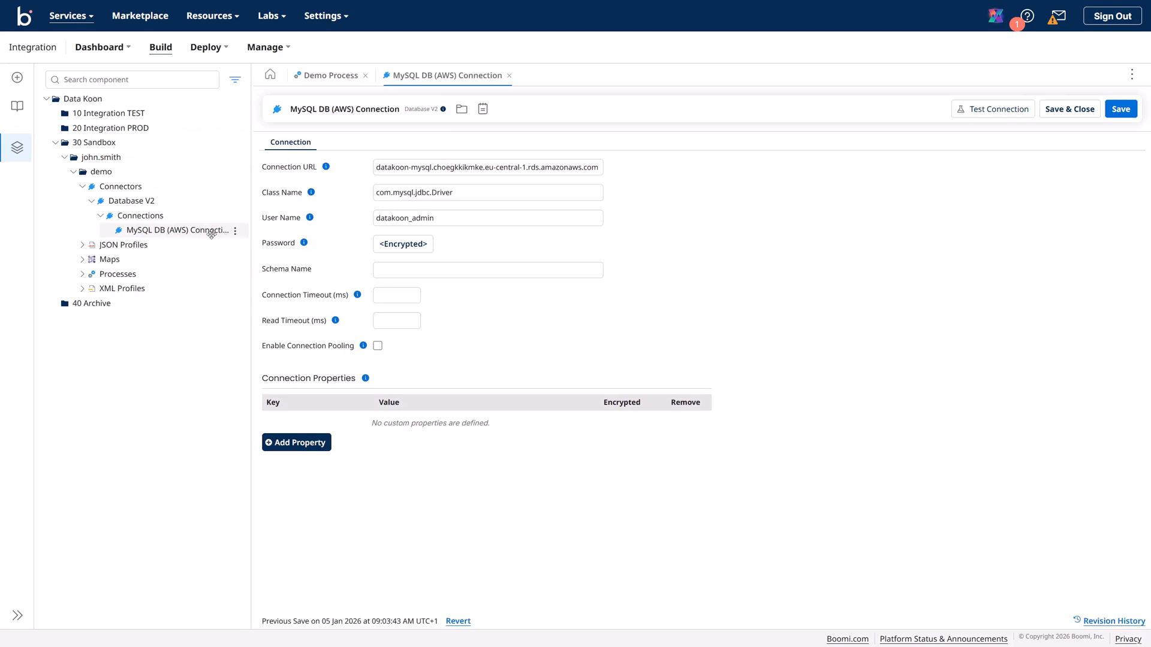
pyautogui.click(480, 271)
pyautogui.click(513, 199)
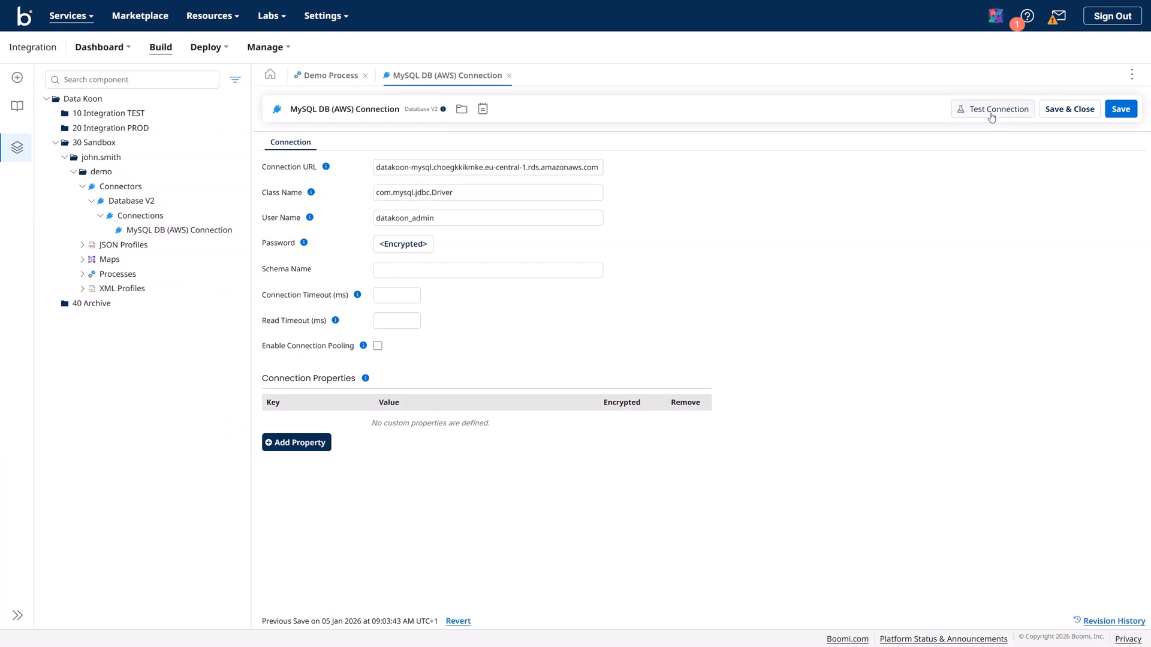
# Test the connection on the Data Koon TEST runtime, read the result message and finish the test
pyautogui.click(991, 111)
pyautogui.click(627, 304)
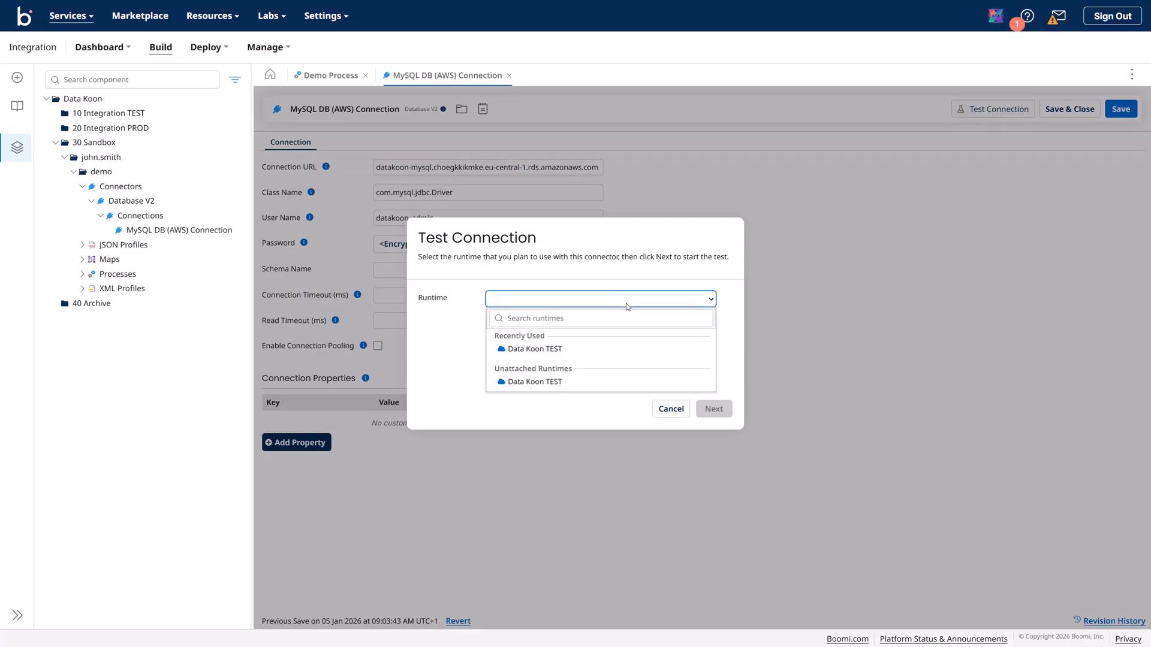
pyautogui.click(569, 351)
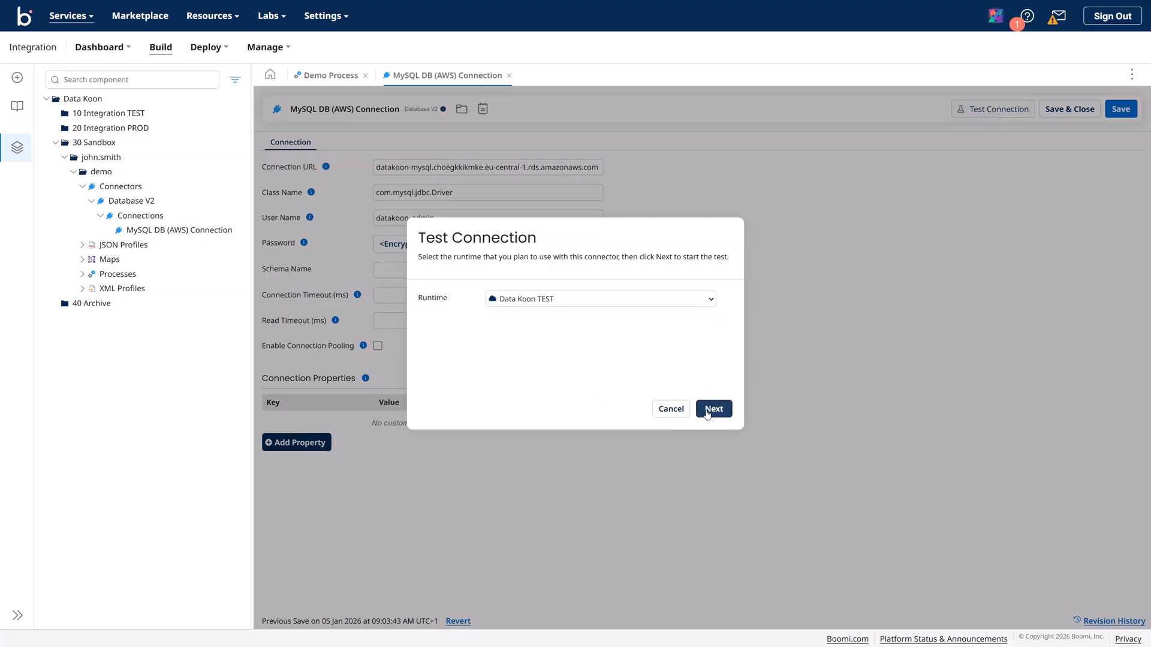
pyautogui.click(707, 413)
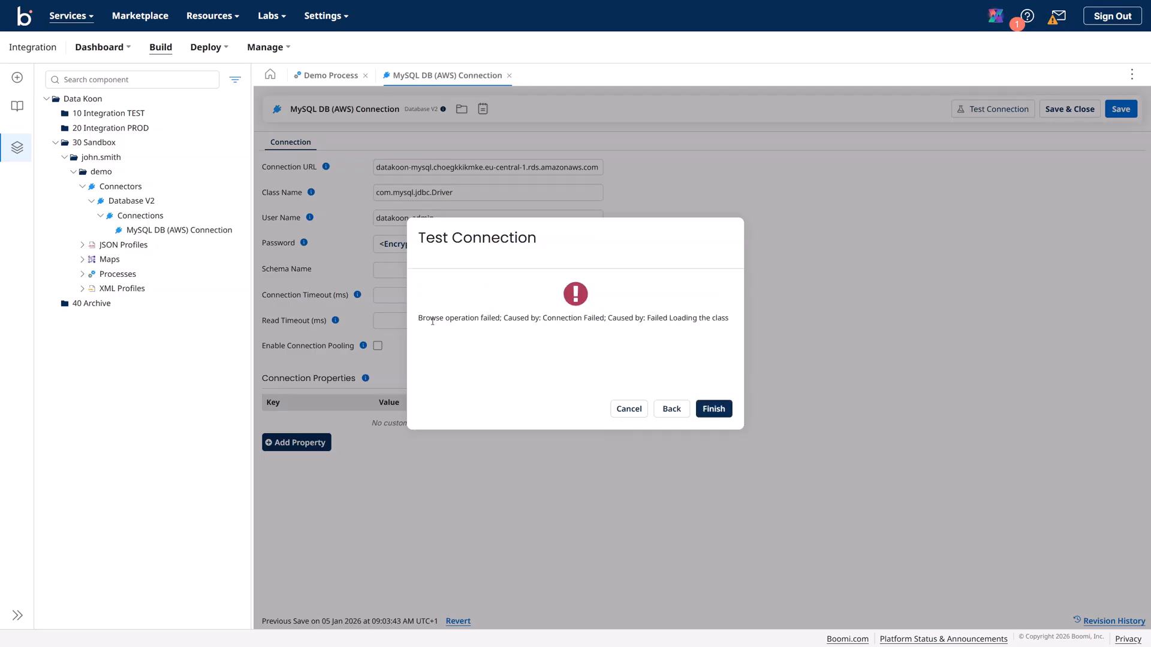
pyautogui.moveTo(422, 319); pyautogui.dragTo(735, 318)
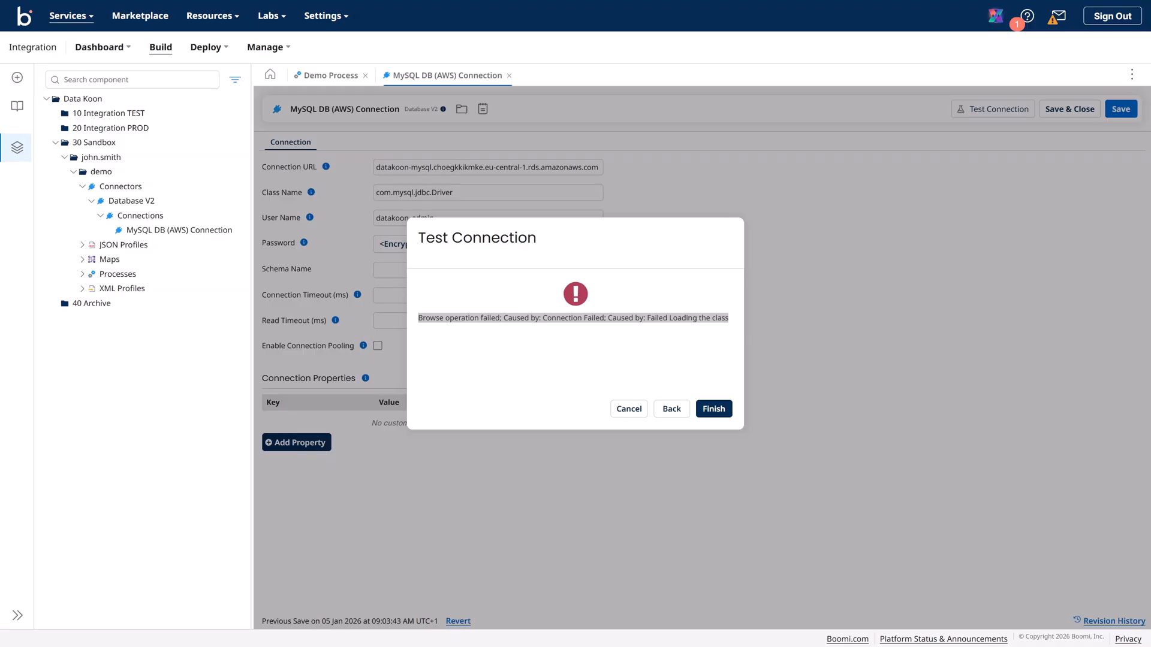
pyautogui.click(608, 331)
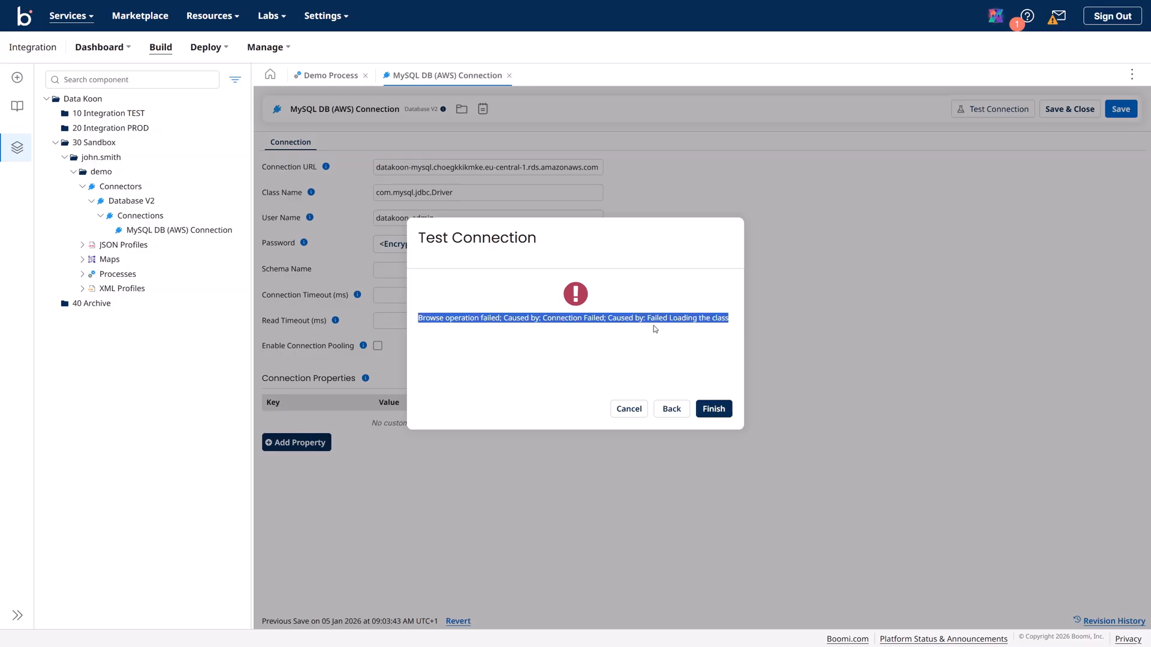
pyautogui.click(638, 304)
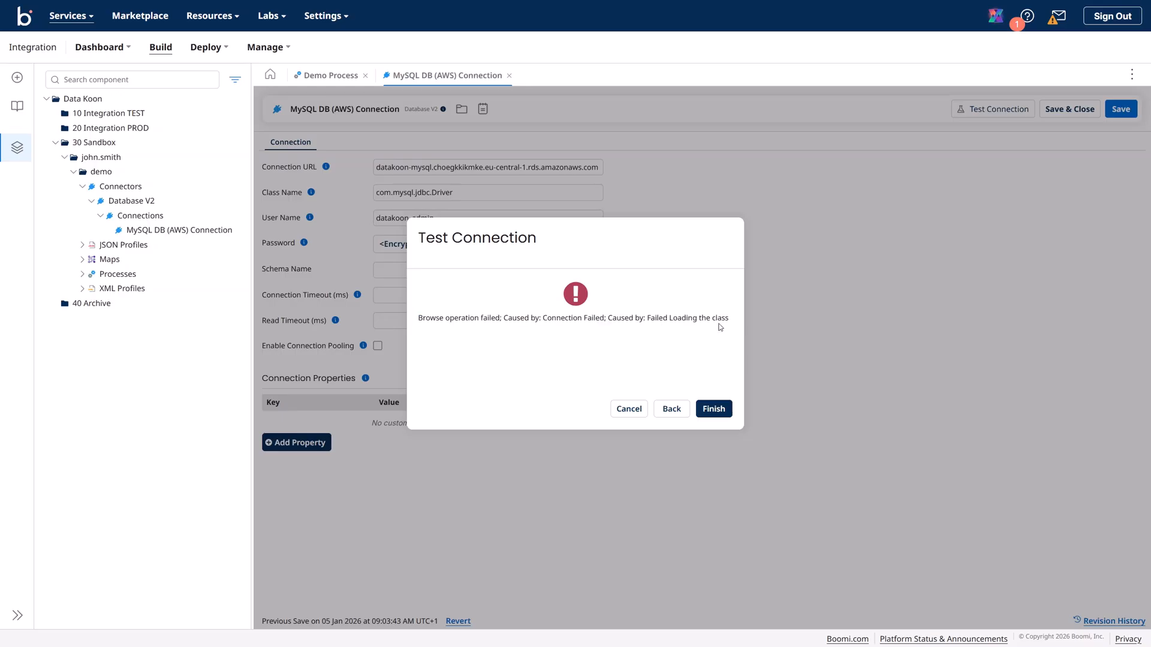
pyautogui.click(713, 407)
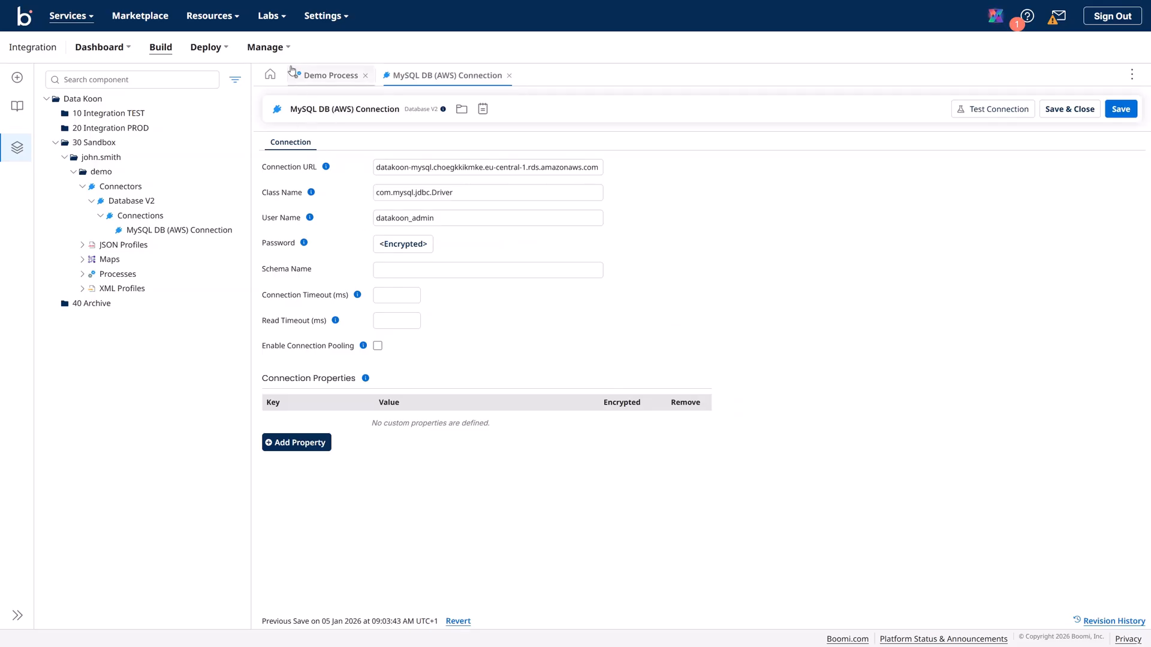
# Switch to Runtime Management and open the Data Koon TEST runtime's details
pyautogui.click(288, 58)
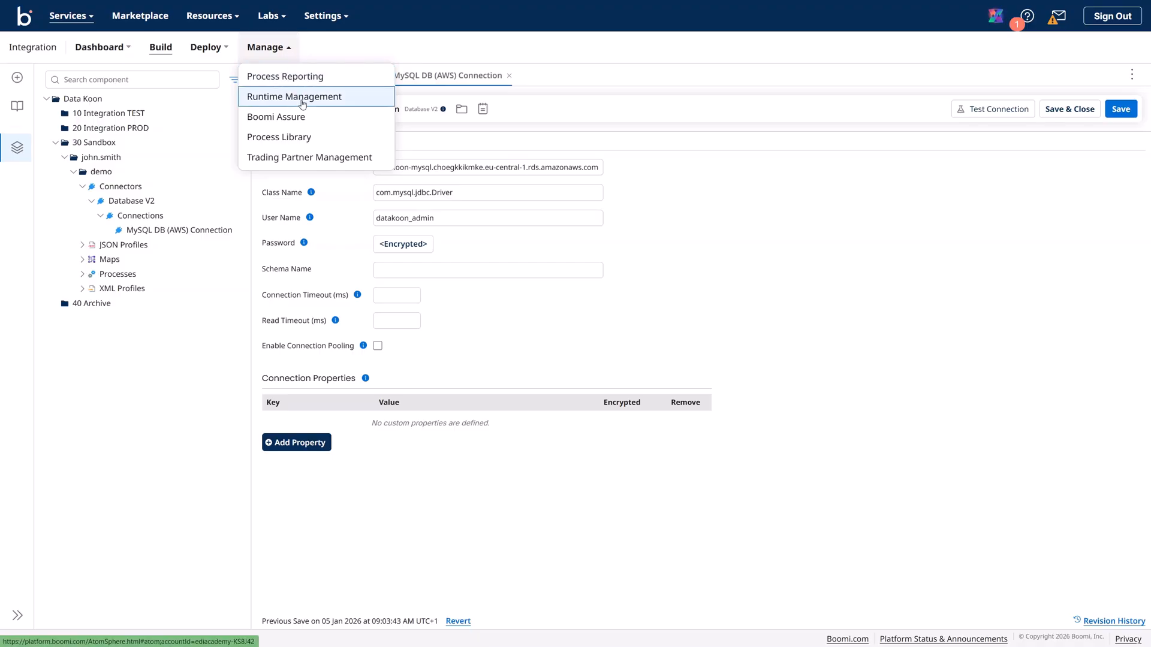
pyautogui.click(303, 99)
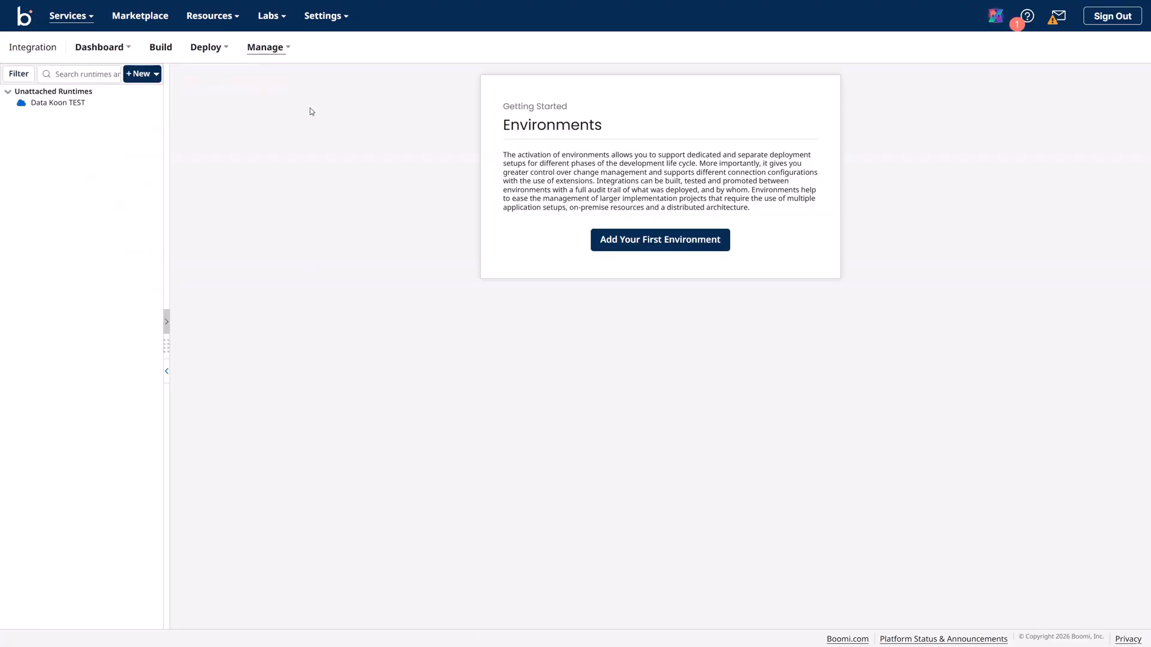
pyautogui.click(66, 103)
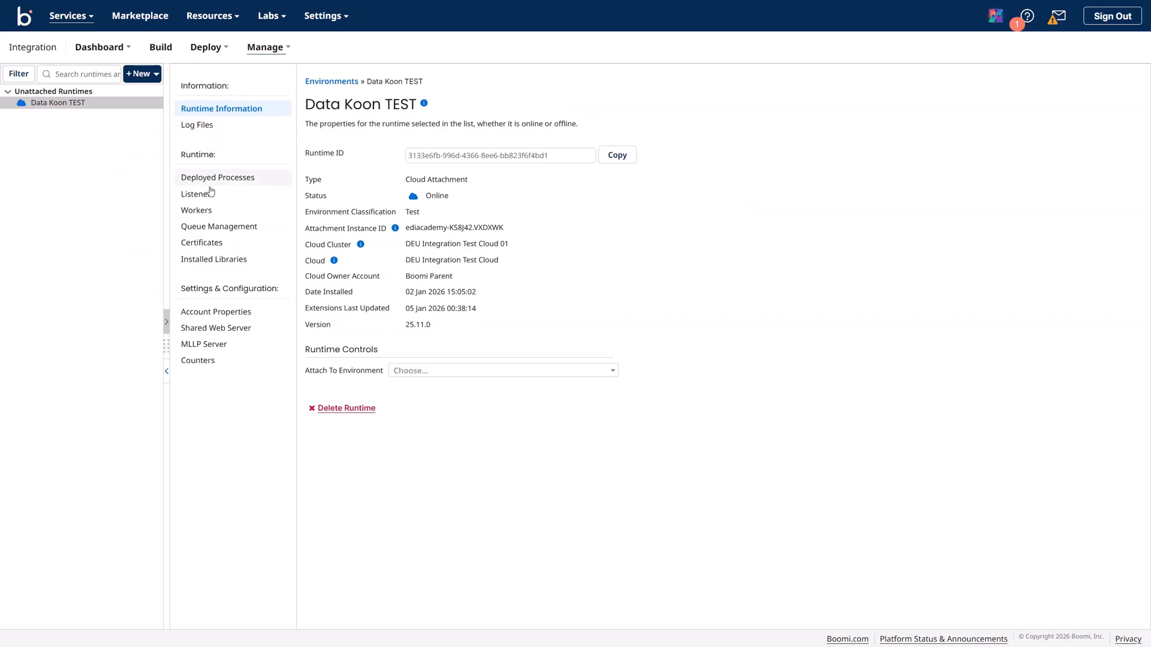
# Search the runtime's installed cloud library files for "sql" and check the version of the MySQL connector JAR
pyautogui.click(207, 261)
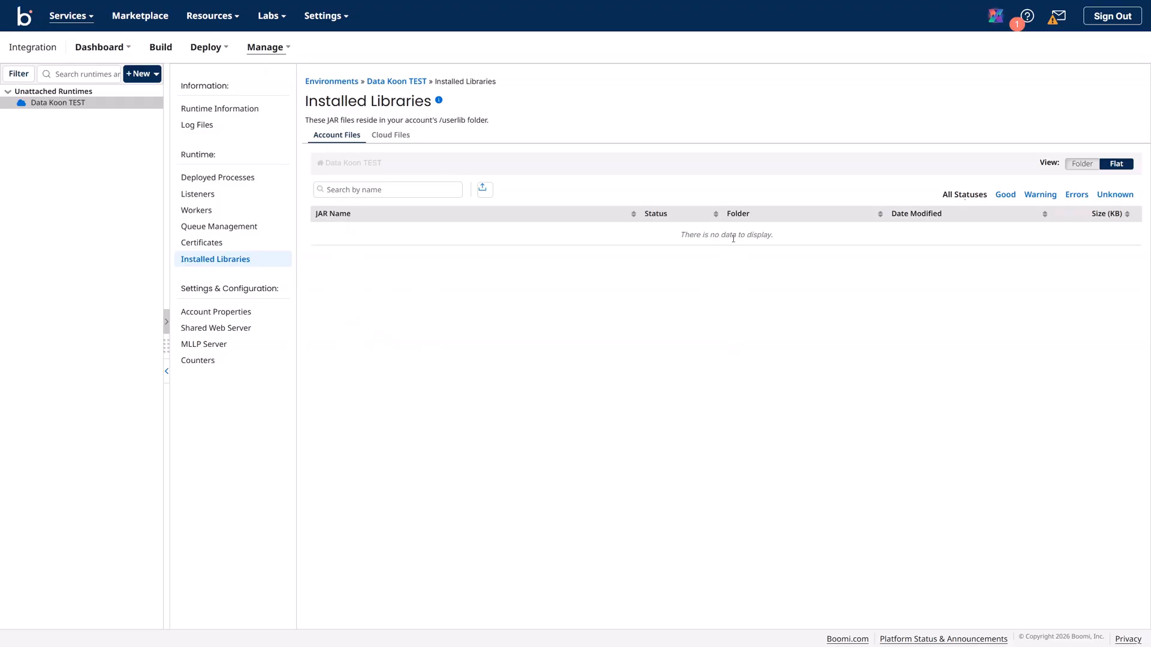
pyautogui.click(400, 141)
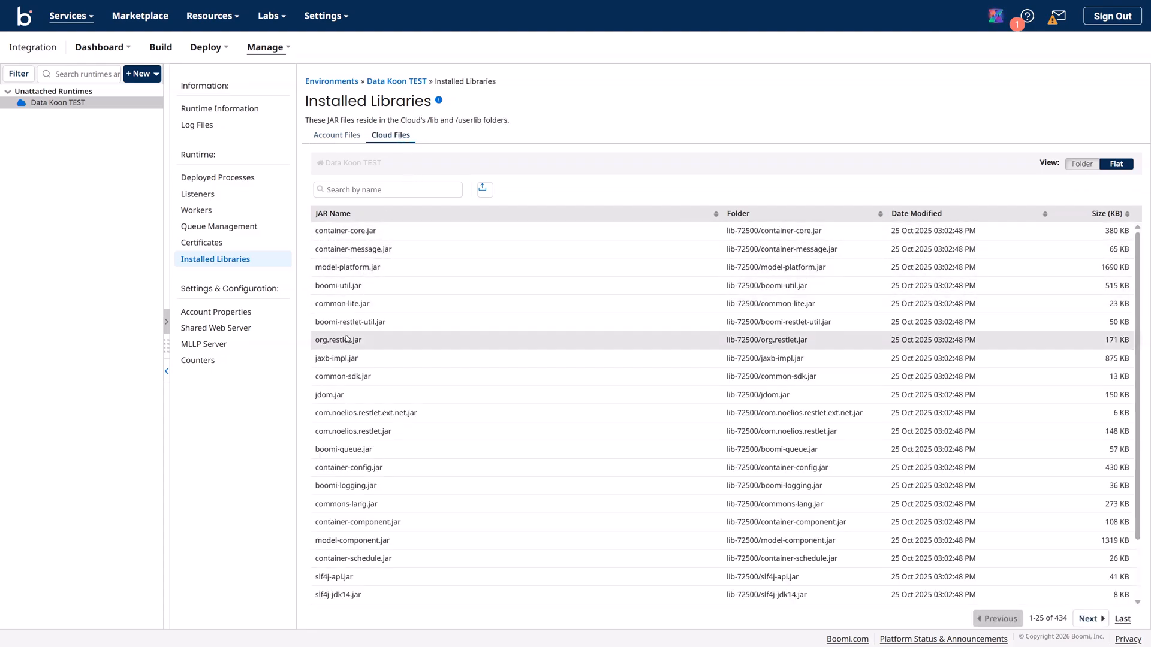
pyautogui.click(365, 191)
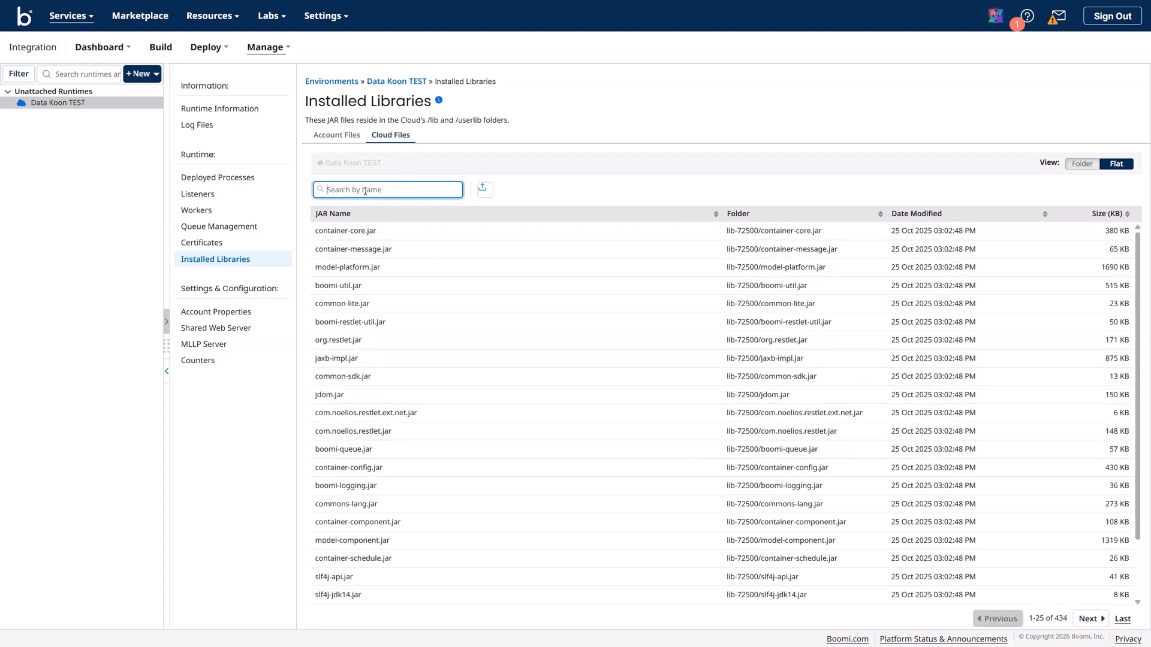
pyautogui.write('sql')
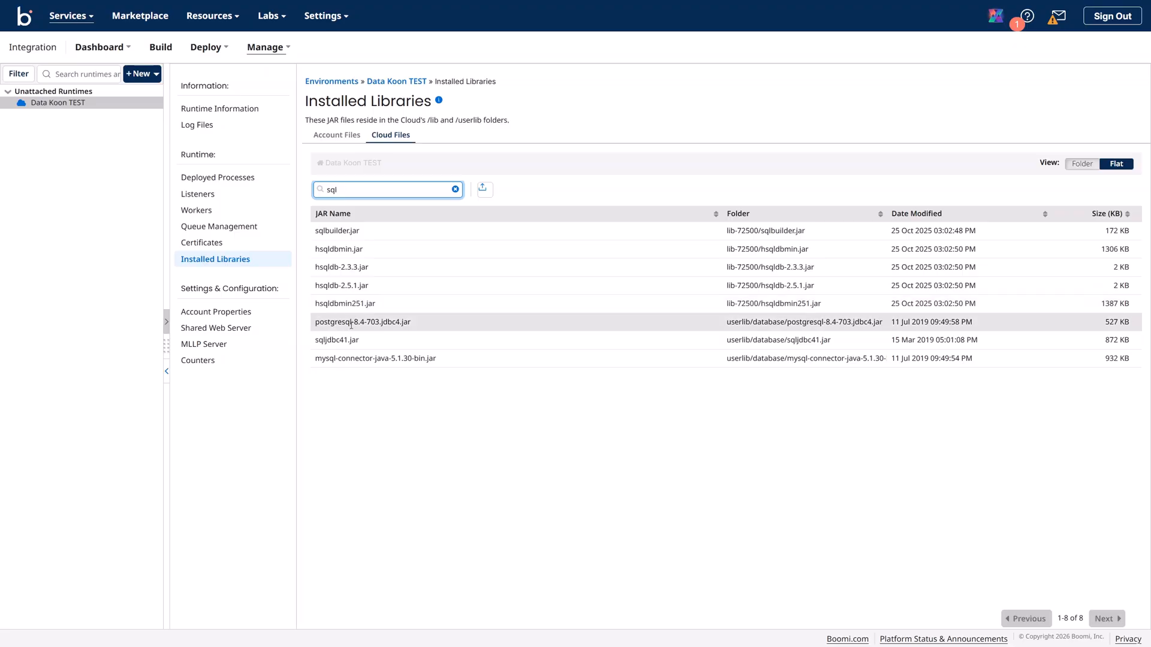
pyautogui.click(318, 359)
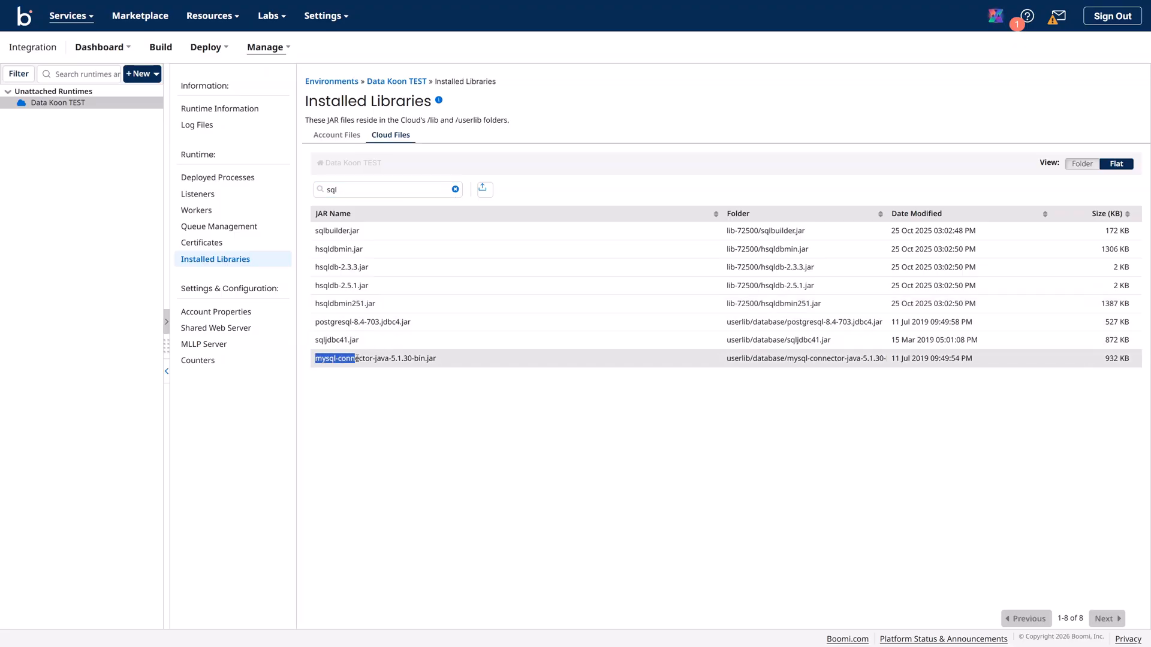
pyautogui.moveTo(353, 359); pyautogui.dragTo(409, 358)
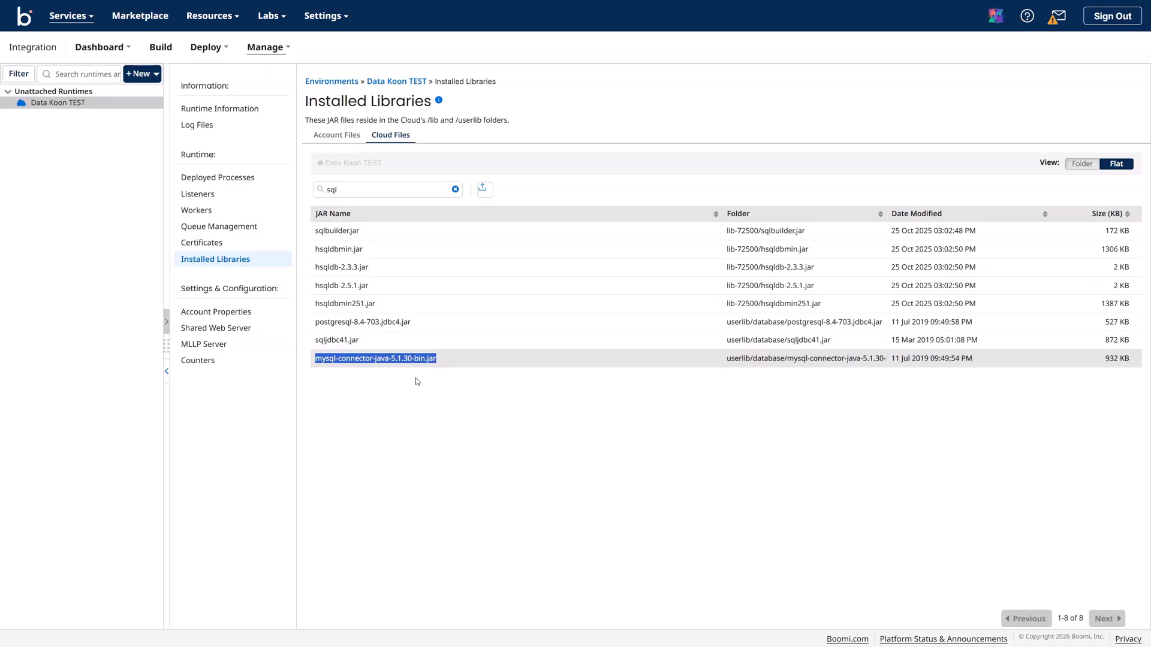
pyautogui.click(408, 362)
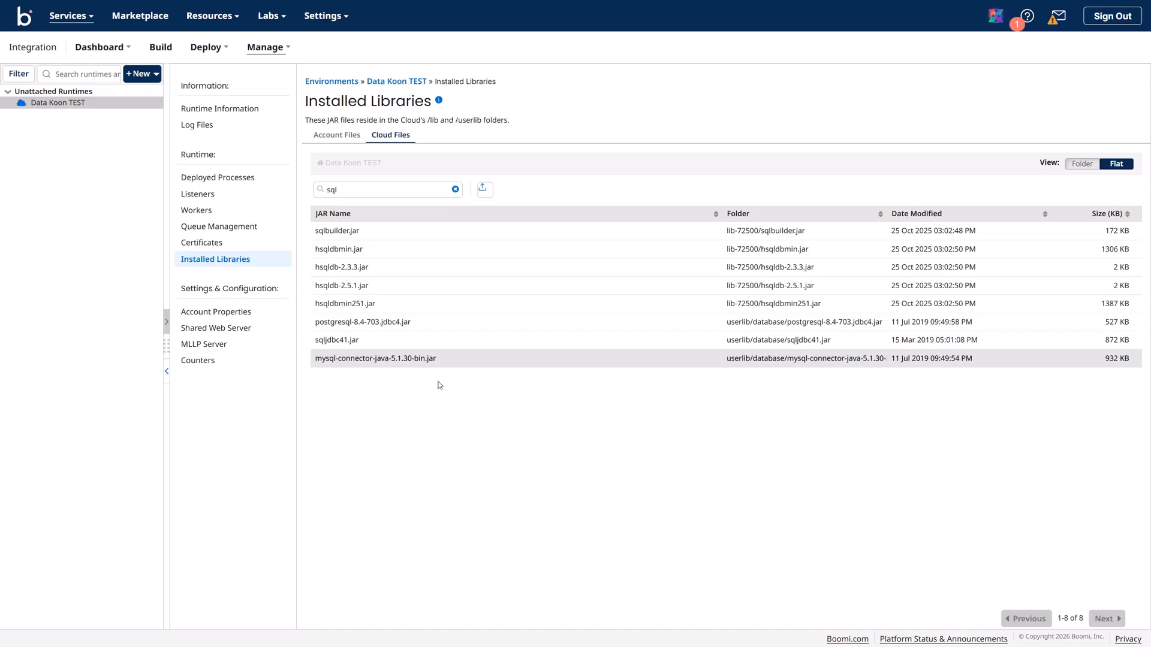
# Open the Account Libraries page in the account information and setup settings
pyautogui.click(333, 26)
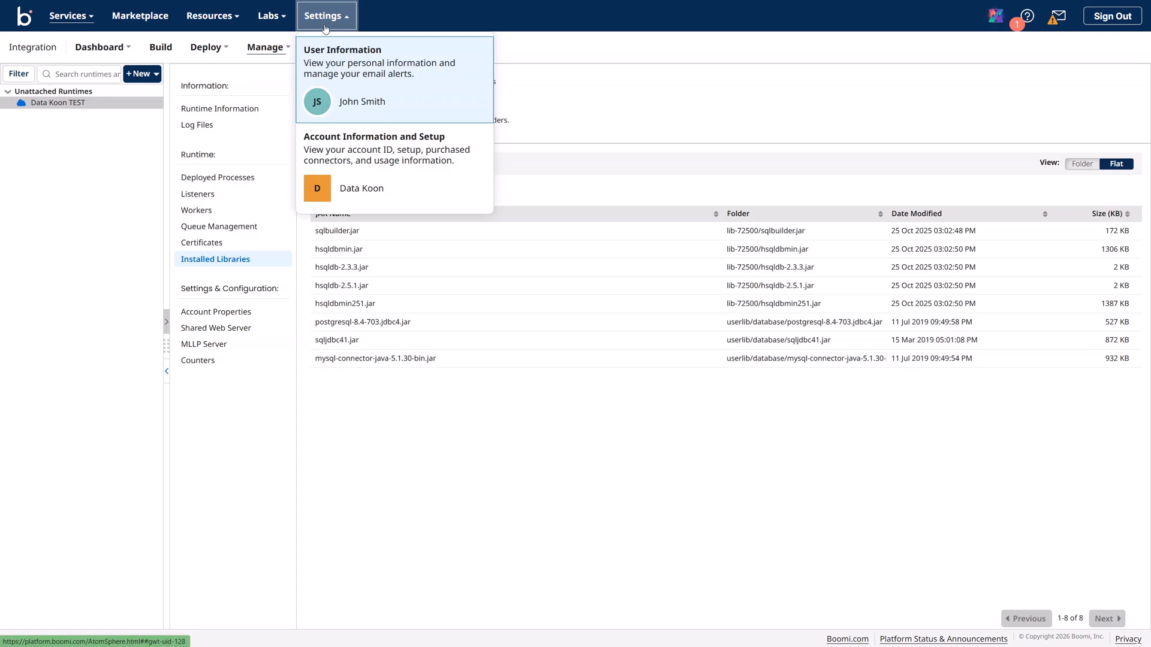
pyautogui.click(360, 142)
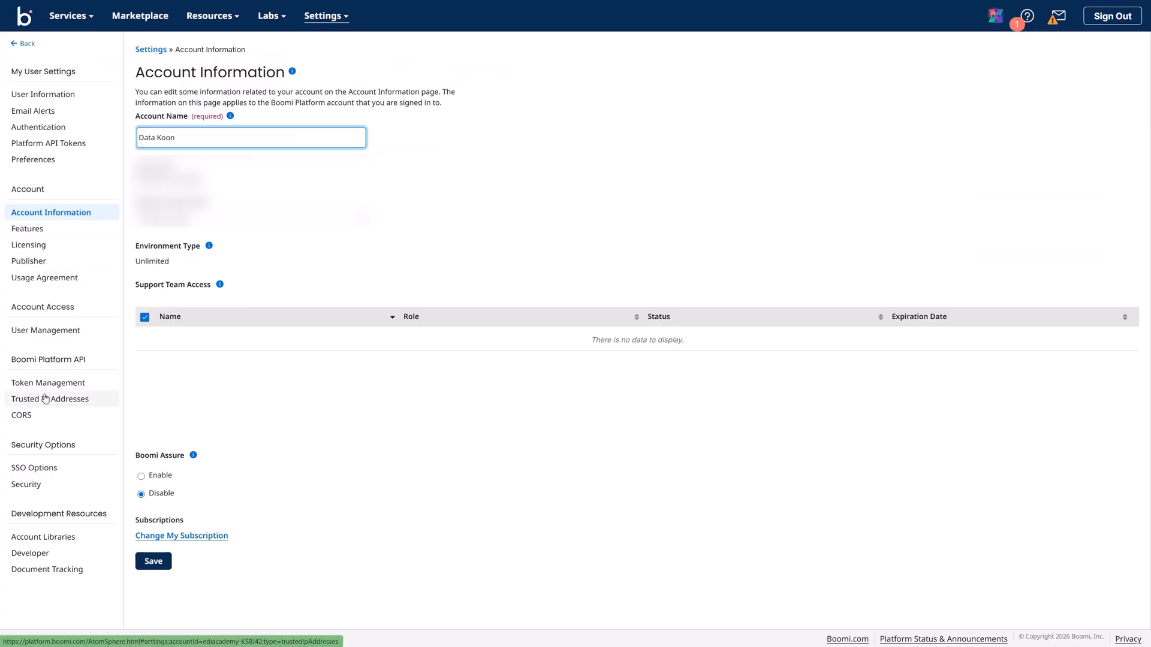
pyautogui.click(53, 543)
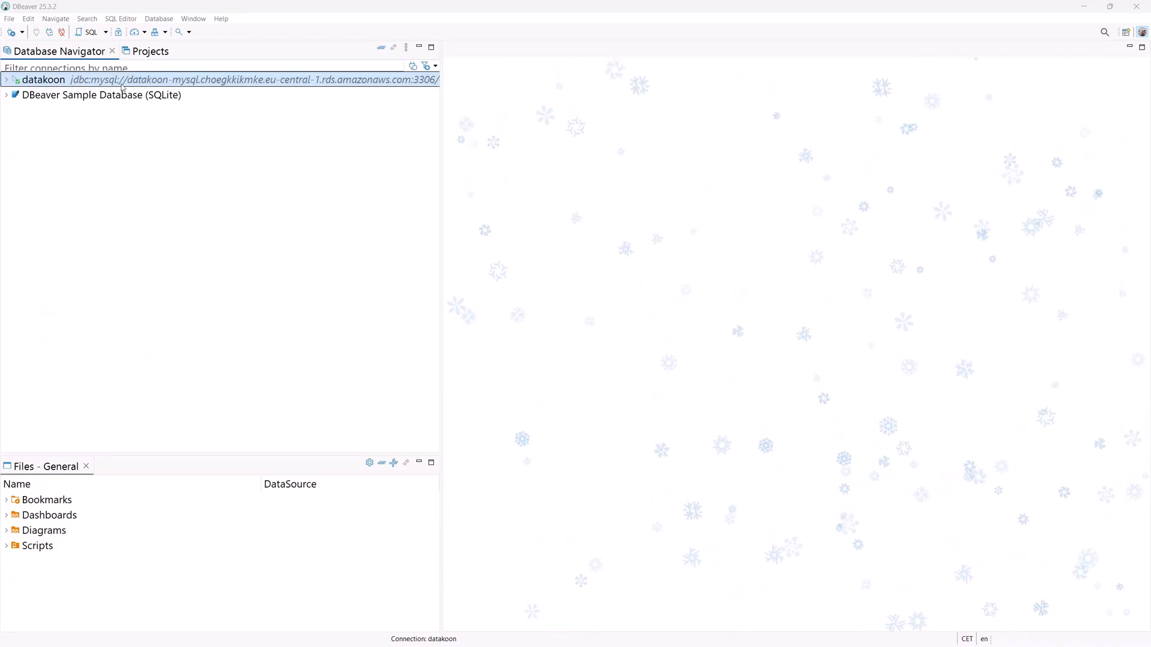
# Switch to DBeaver, look through the datakoon connection's databases, and collapse the connection again
pyautogui.click(8, 84)
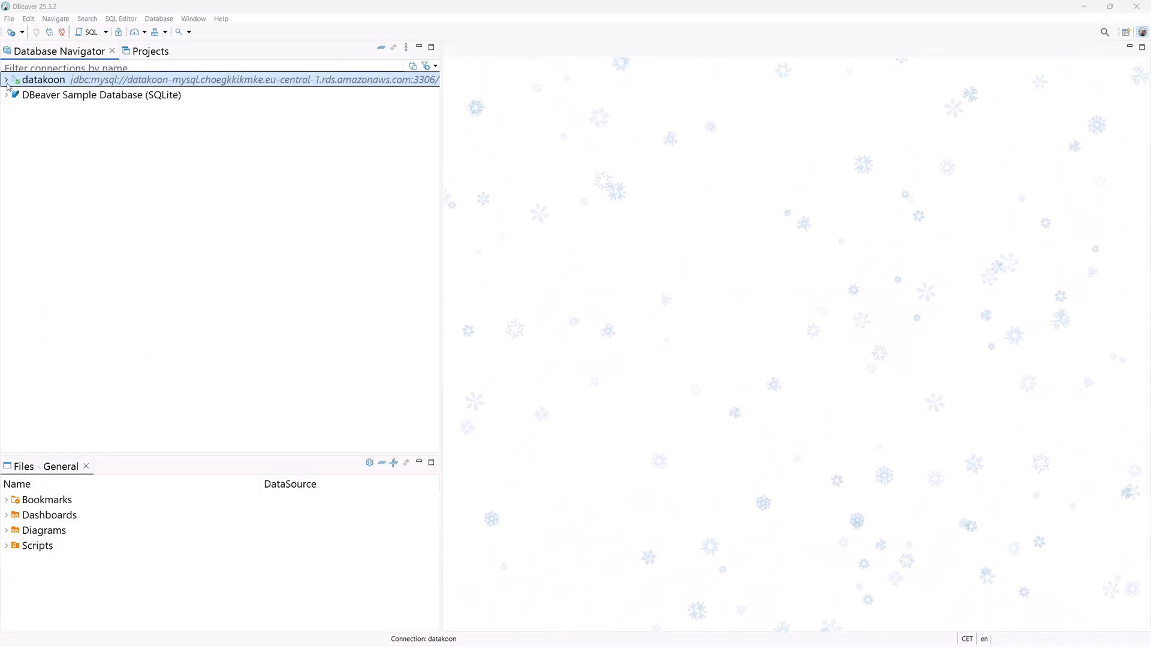
pyautogui.click(7, 82)
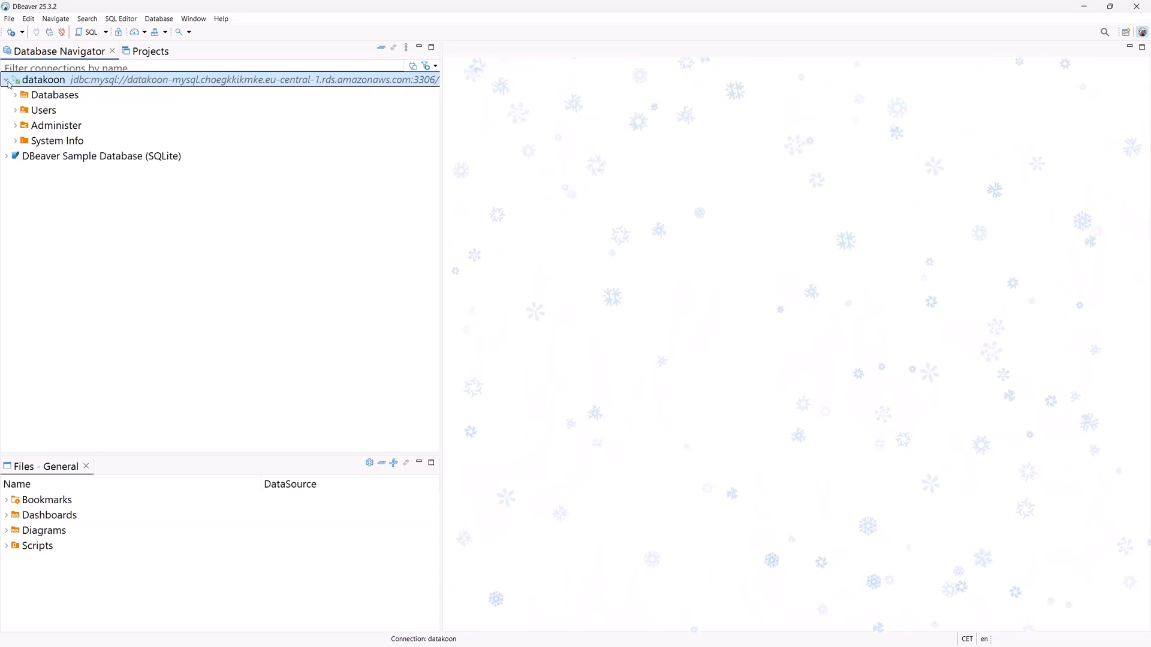
pyautogui.click(15, 96)
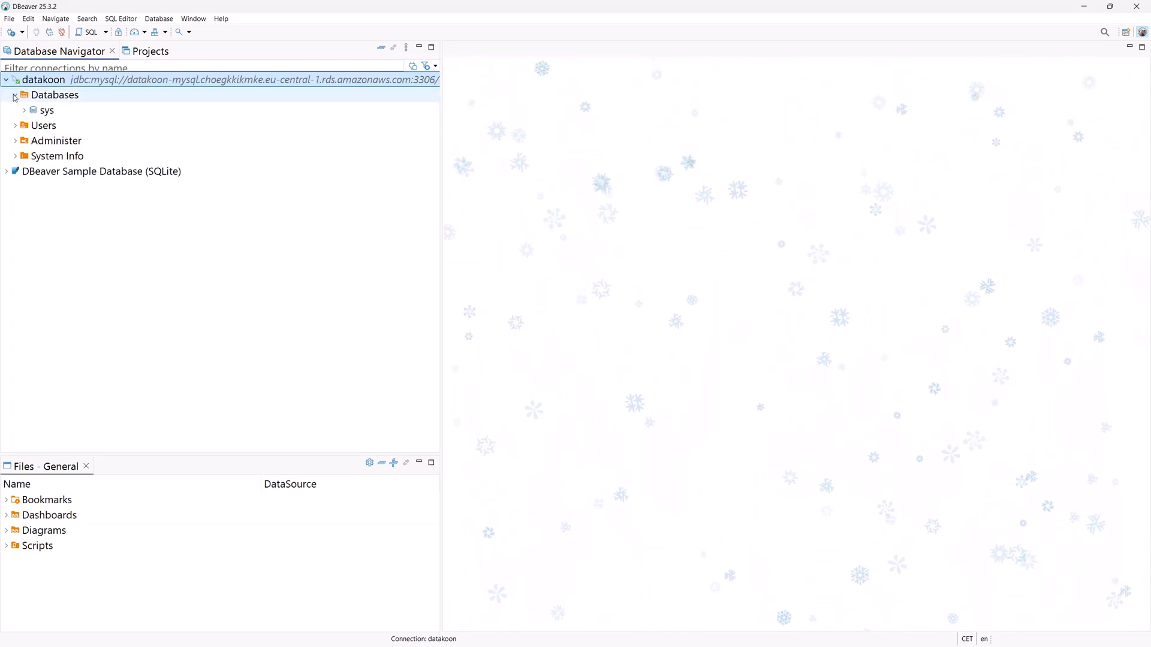
pyautogui.click(15, 95)
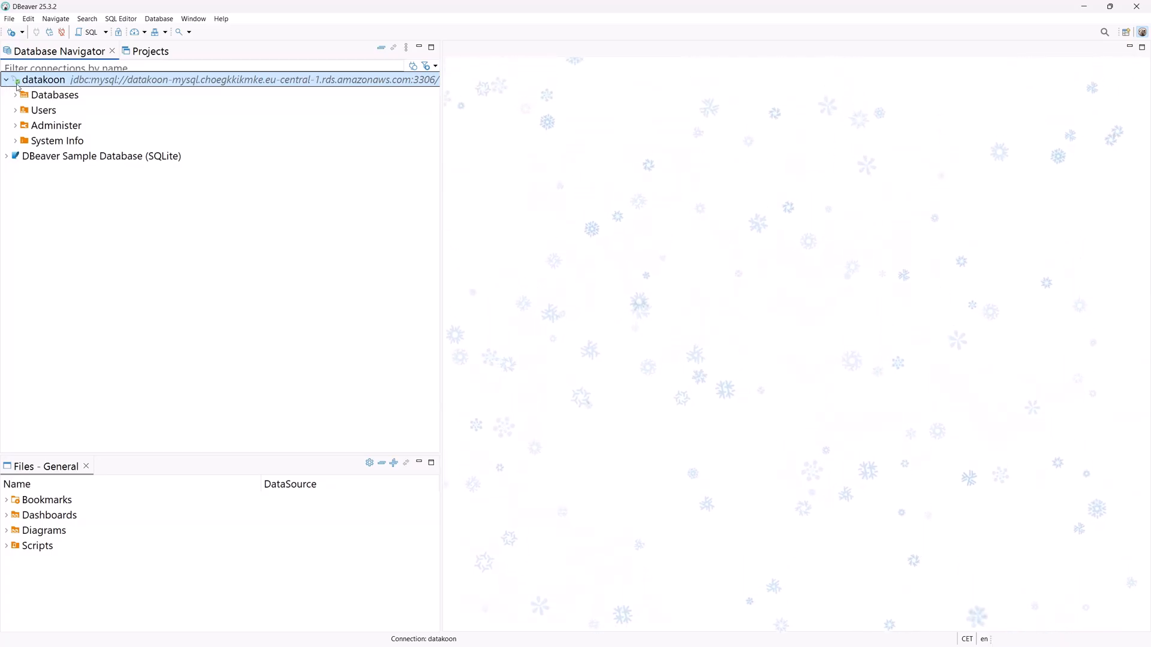
pyautogui.click(7, 80)
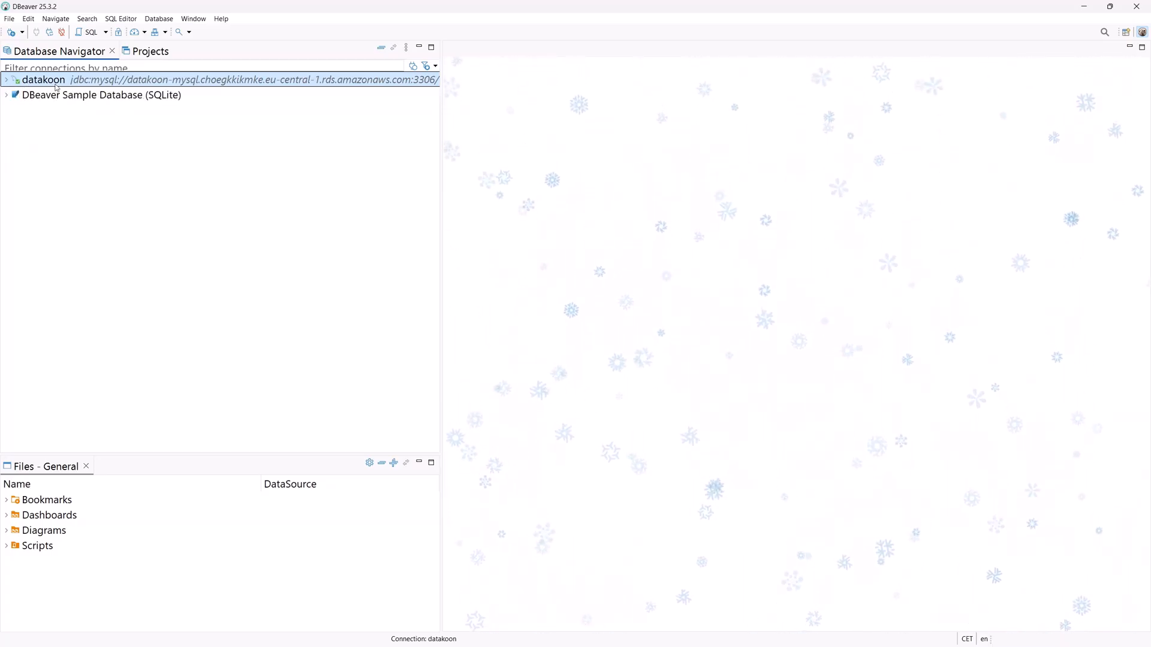
# Open the datakoon connection's MySQL driver settings and inspect the JAR files in the mysql-connector-j library
pyautogui.rightClick(68, 87)
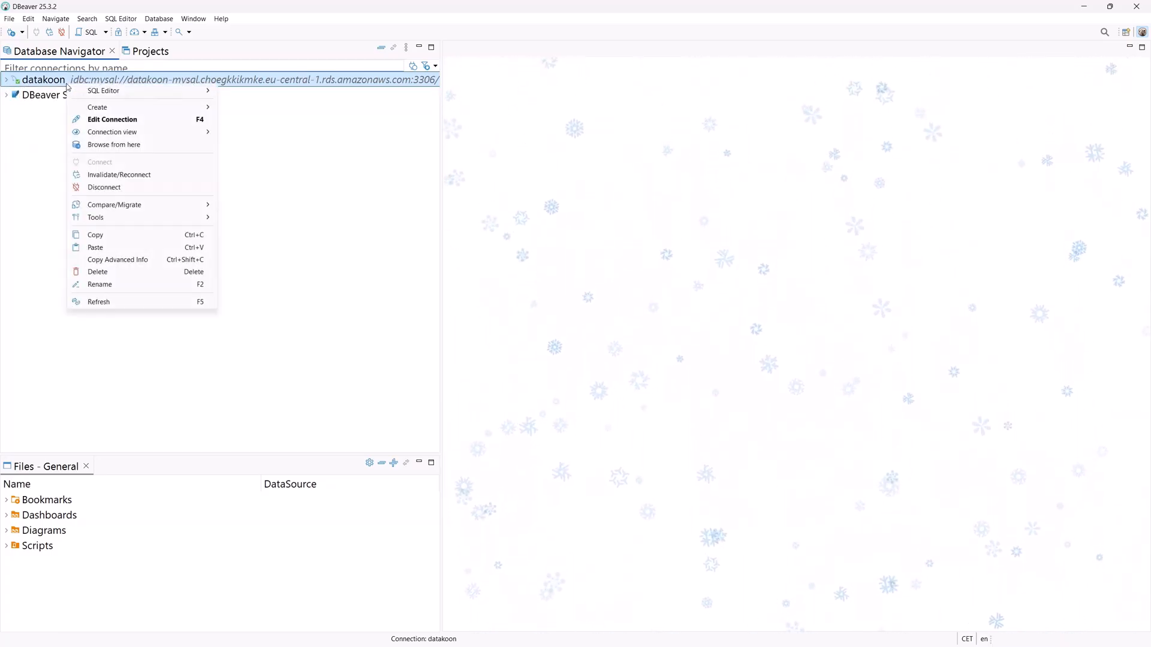
pyautogui.click(101, 119)
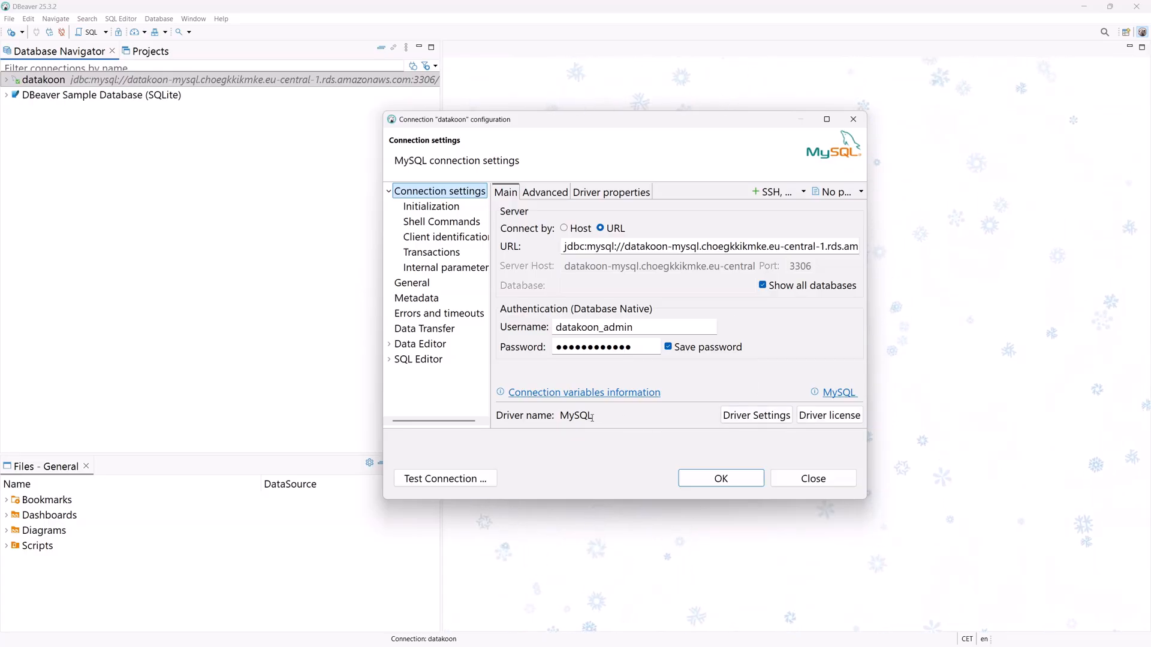
pyautogui.click(744, 423)
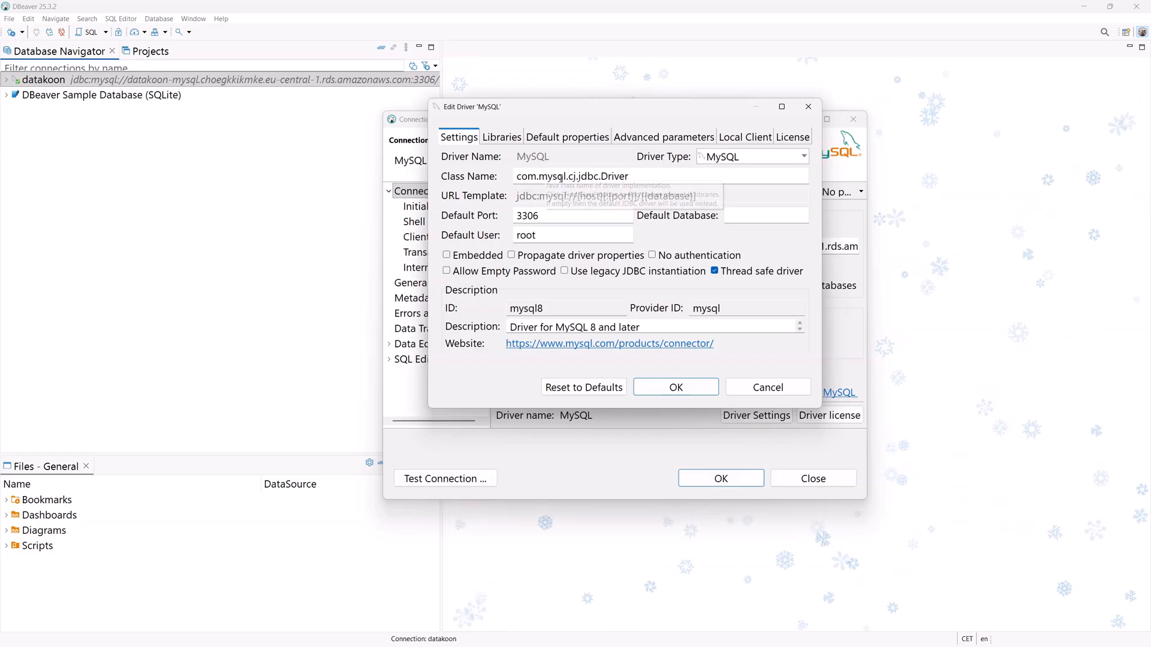
pyautogui.click(505, 139)
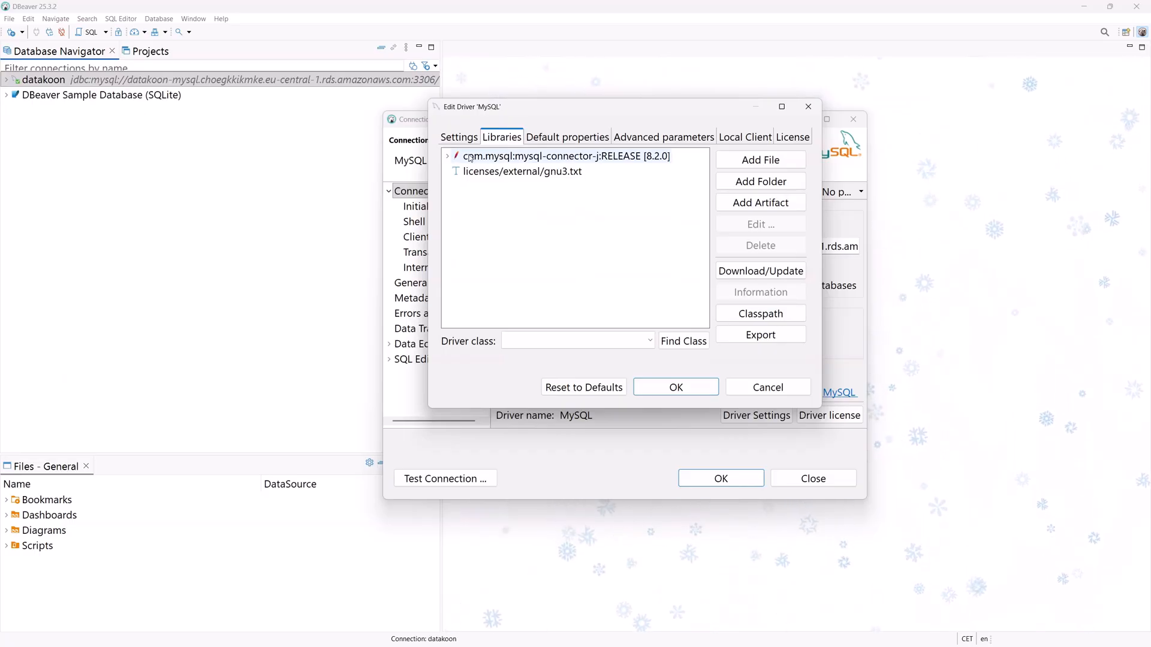
pyautogui.click(448, 156)
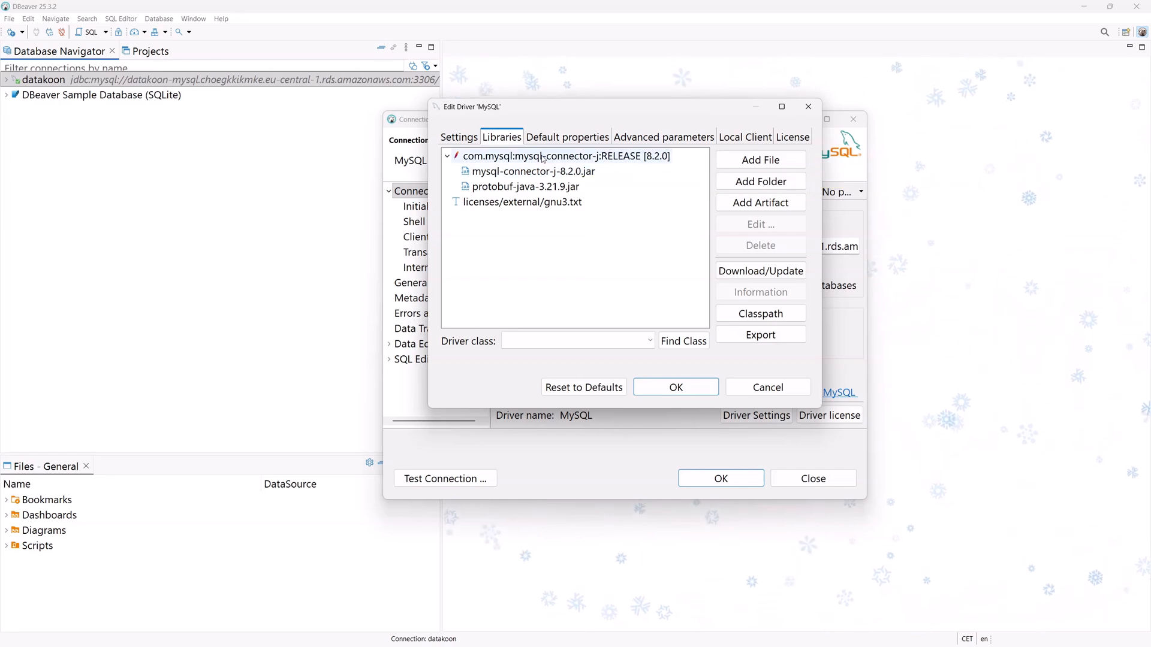
pyautogui.click(582, 174)
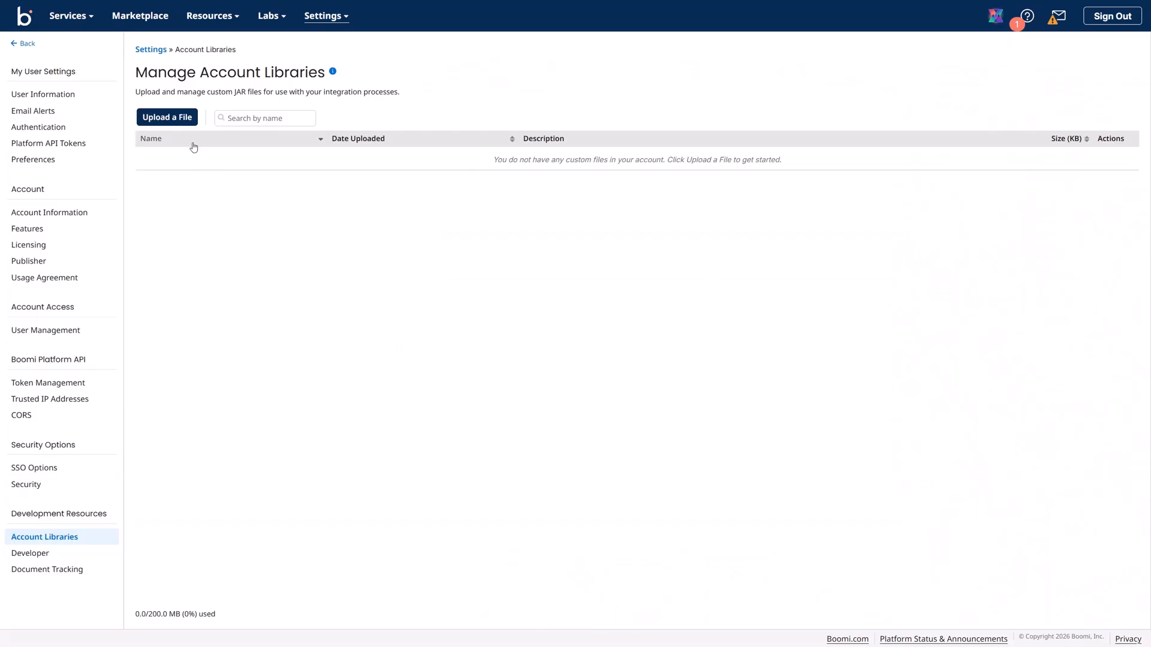
# Switch back to Boomi and upload mysql-connector-j-8.2.0.jar from the mysqlconnector folder to the account libraries
pyautogui.click(187, 122)
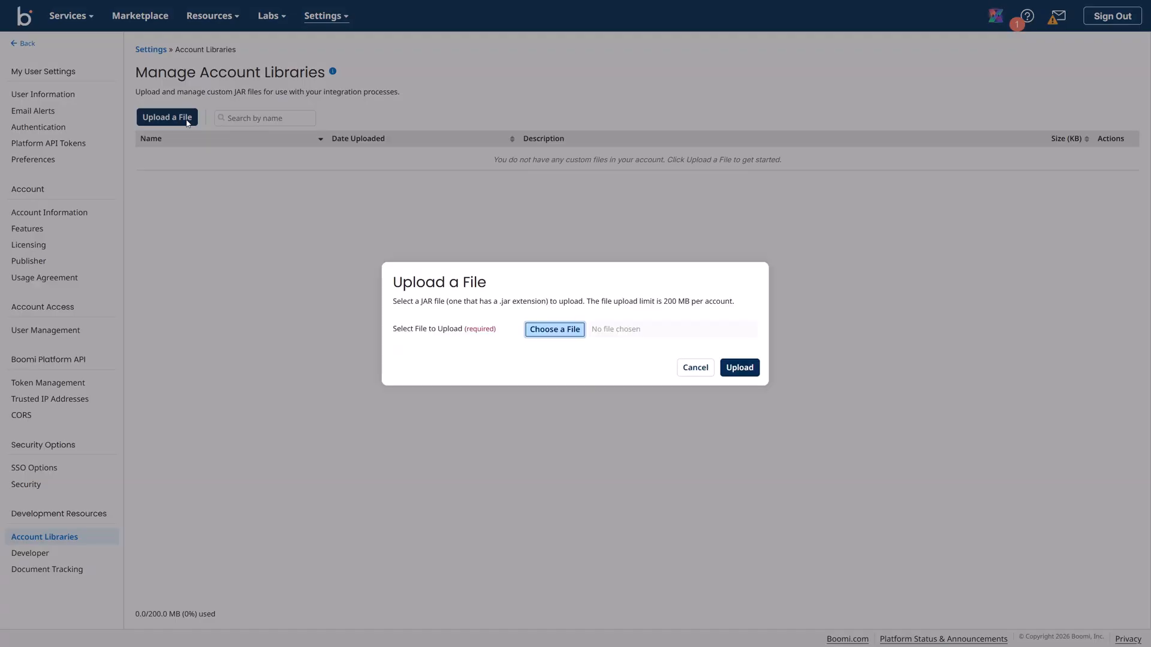
pyautogui.click(554, 329)
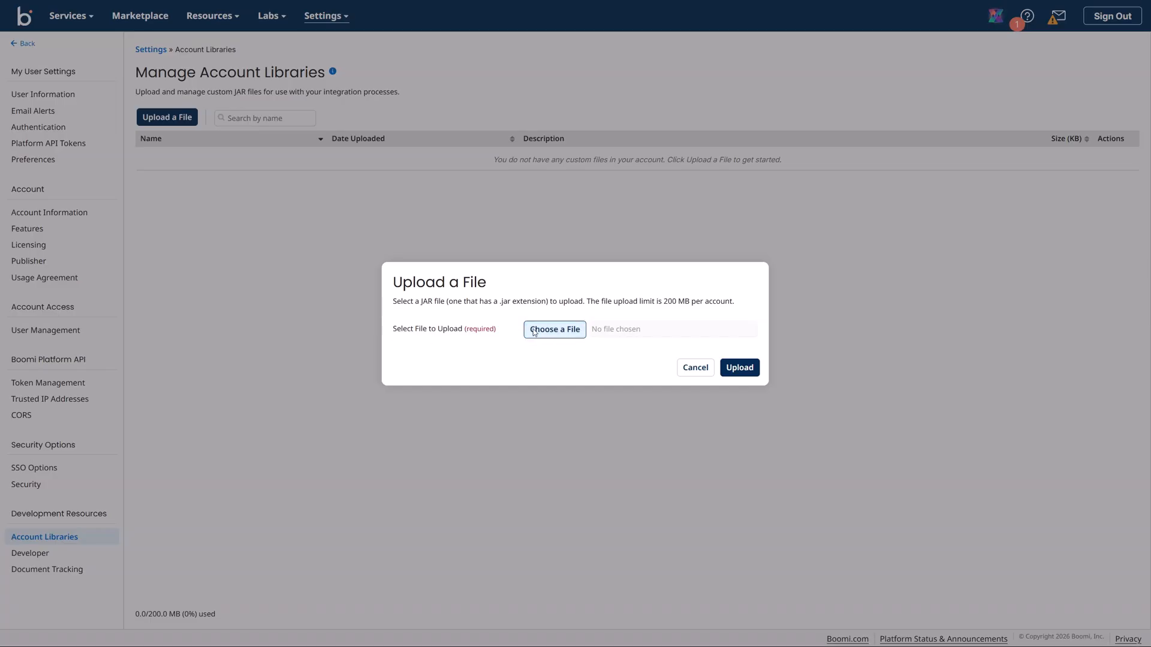
pyautogui.click(322, 91)
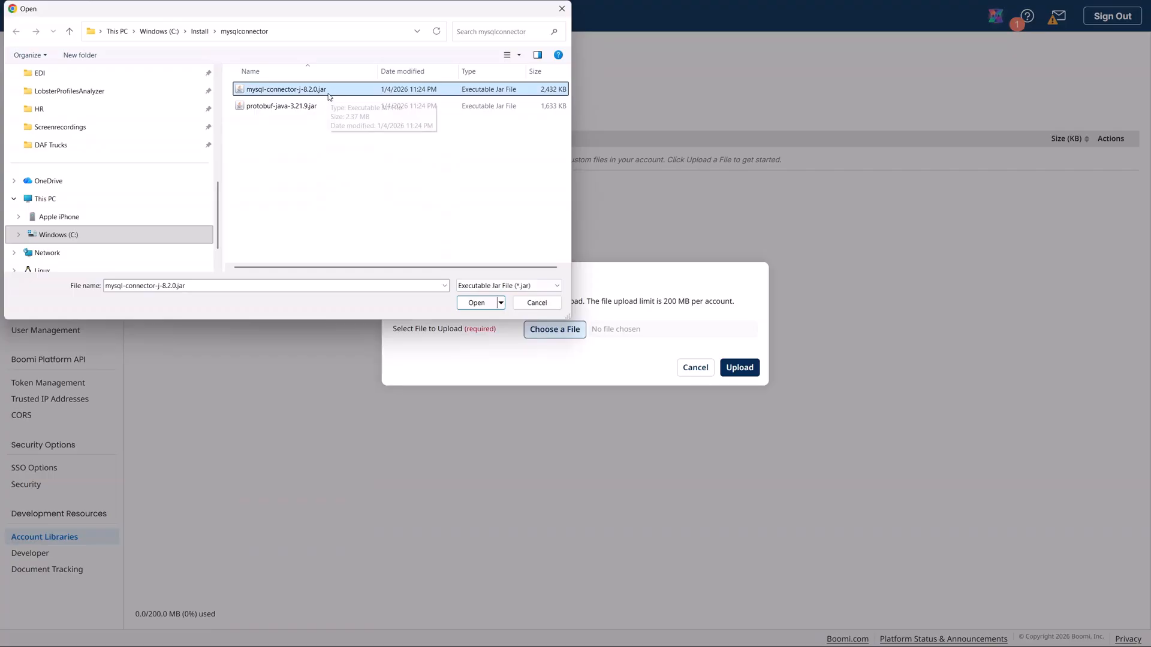
pyautogui.click(476, 303)
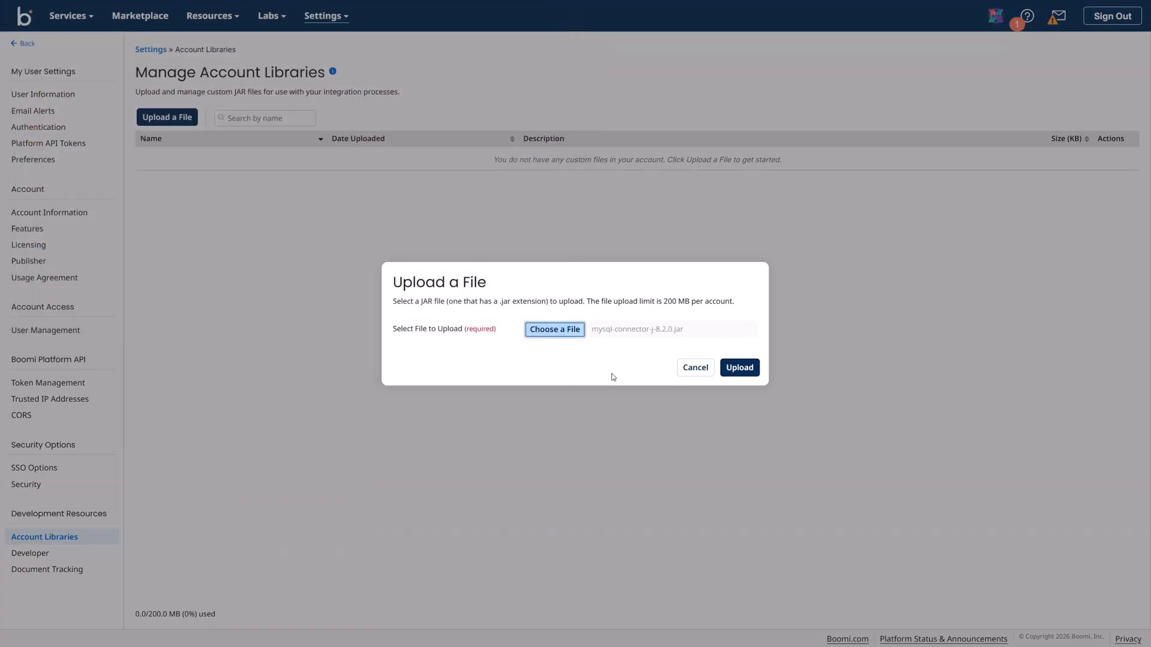
pyautogui.click(740, 369)
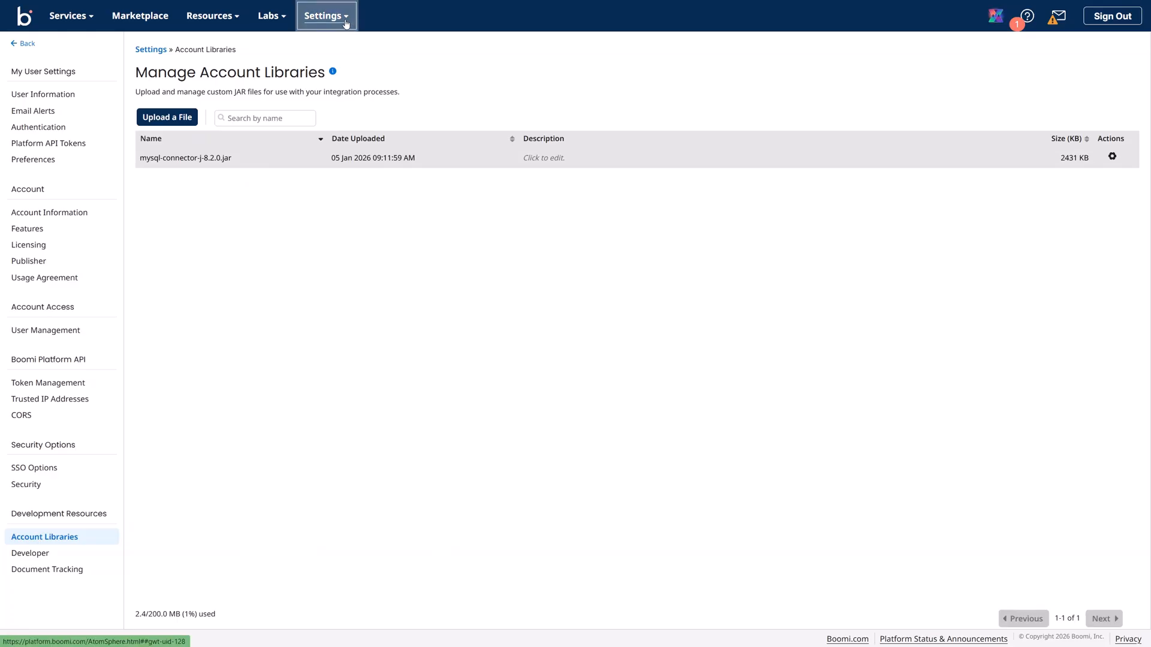
# Return to the Integration service and expand 30 Sandbox and the user's folder down to the demo folder's contents
pyautogui.click(66, 18)
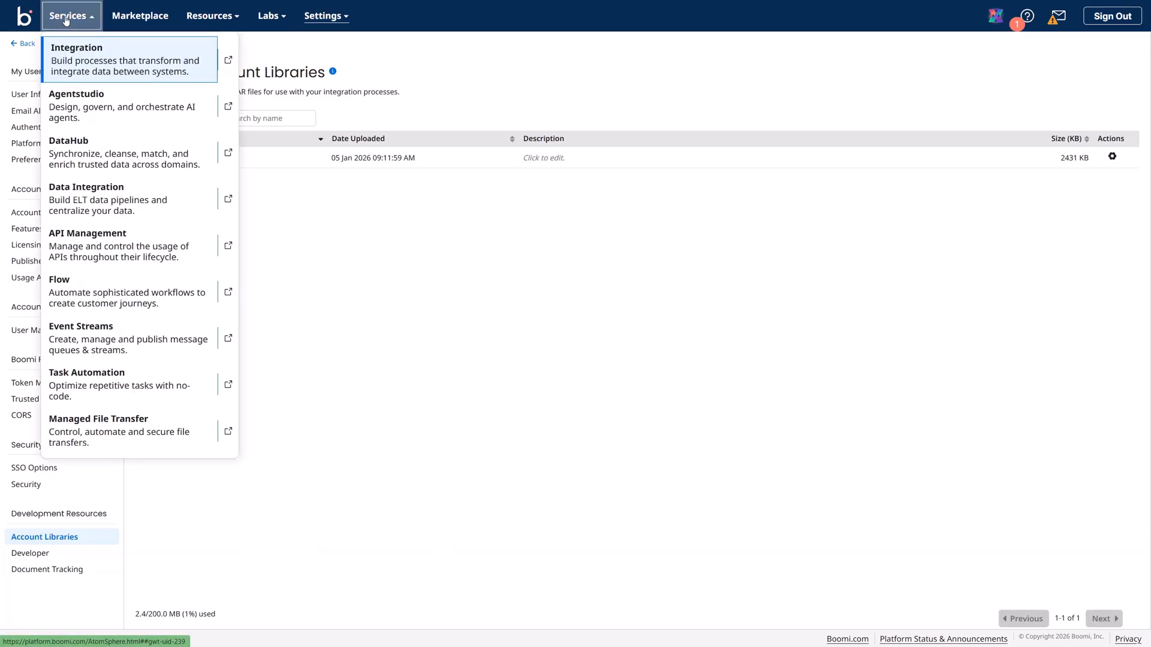
pyautogui.click(72, 47)
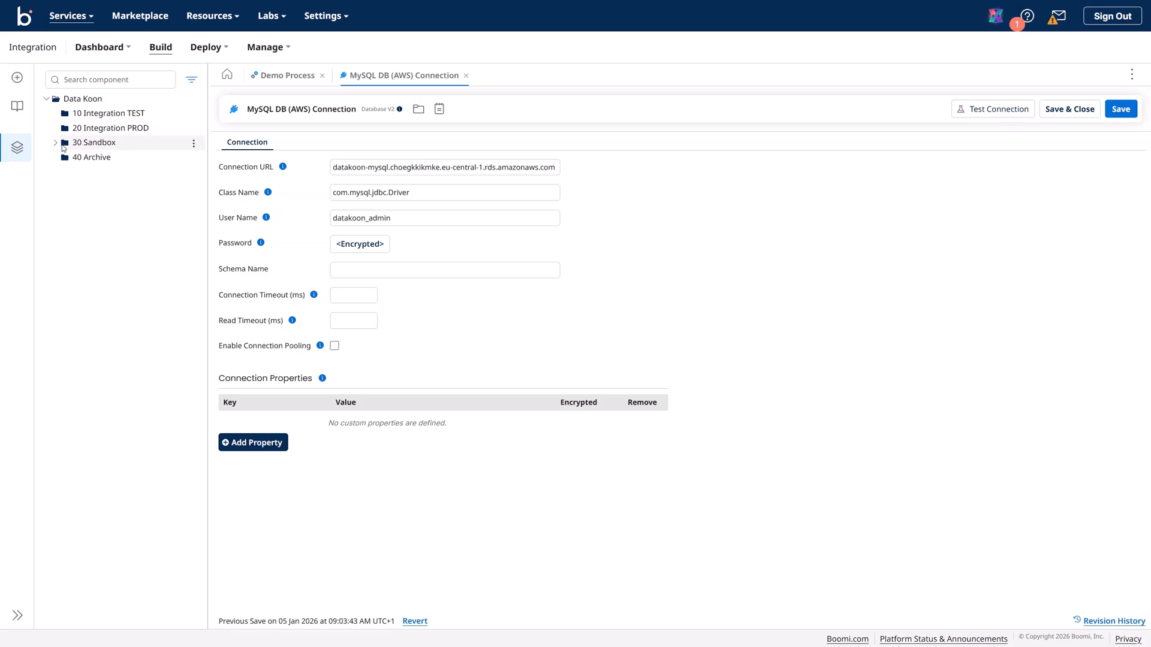
pyautogui.click(56, 144)
pyautogui.click(63, 158)
pyautogui.click(73, 174)
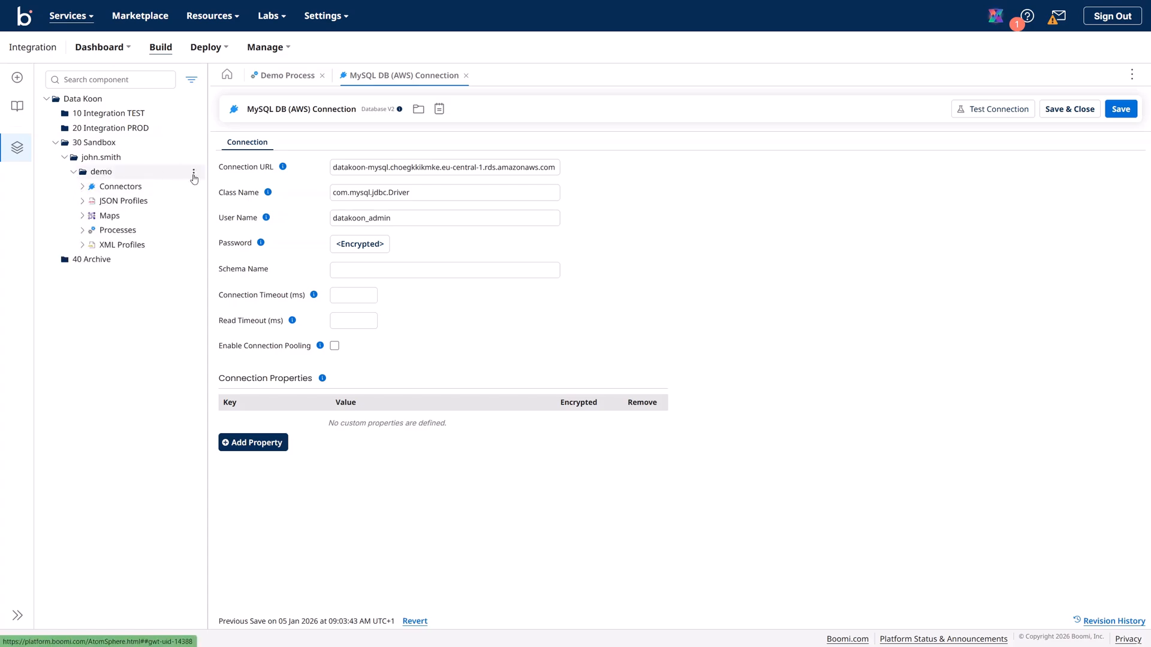
# Create a new component of type Custom Library in the demo folder
pyautogui.click(194, 175)
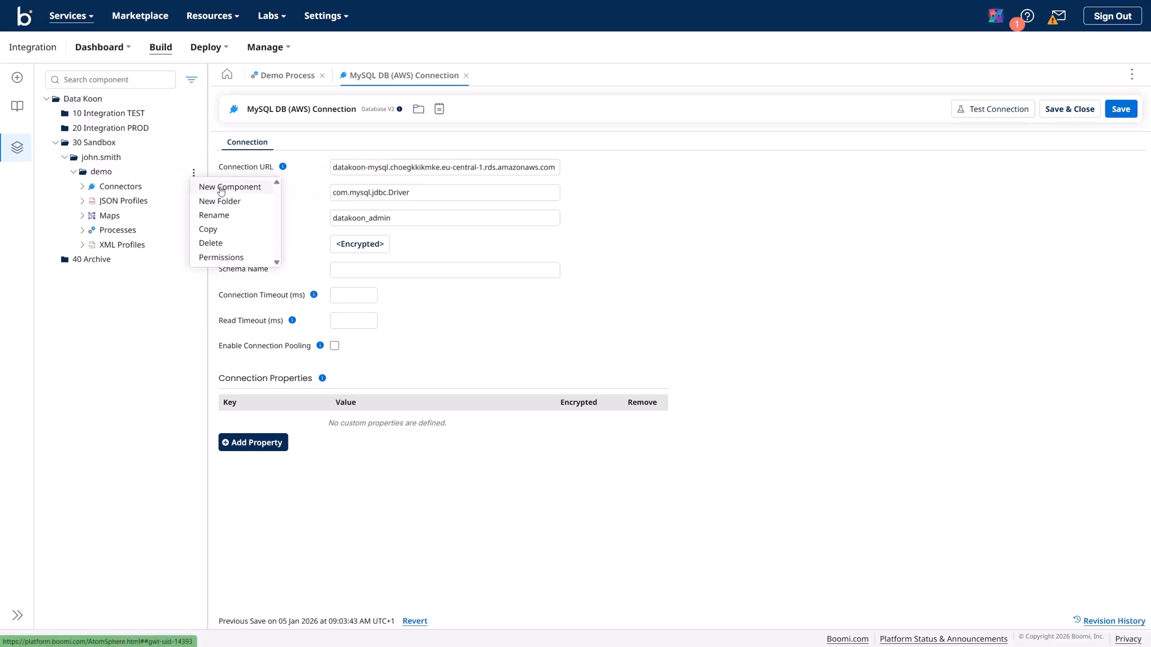
pyautogui.click(212, 189)
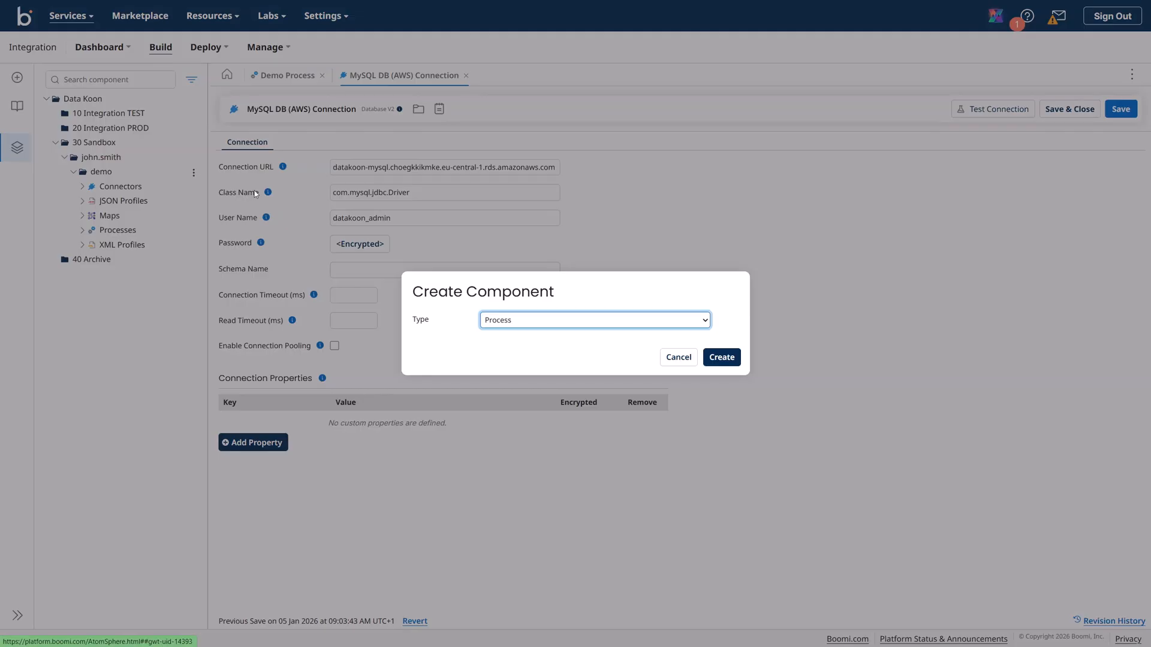
pyautogui.click(533, 325)
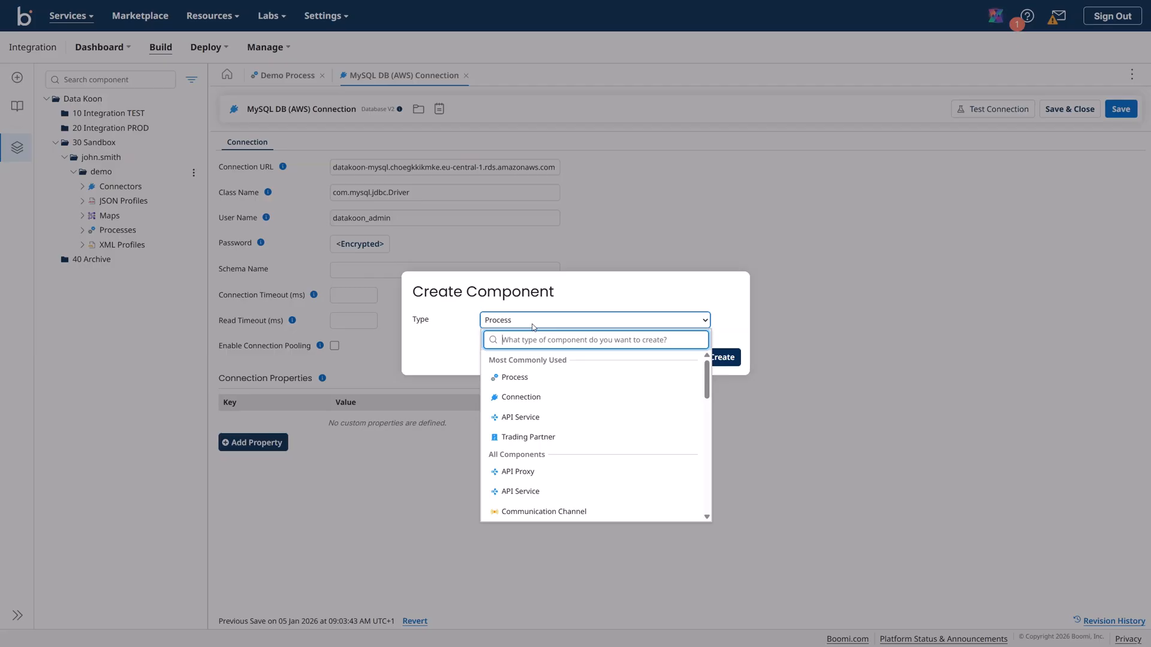
pyautogui.write('custom')
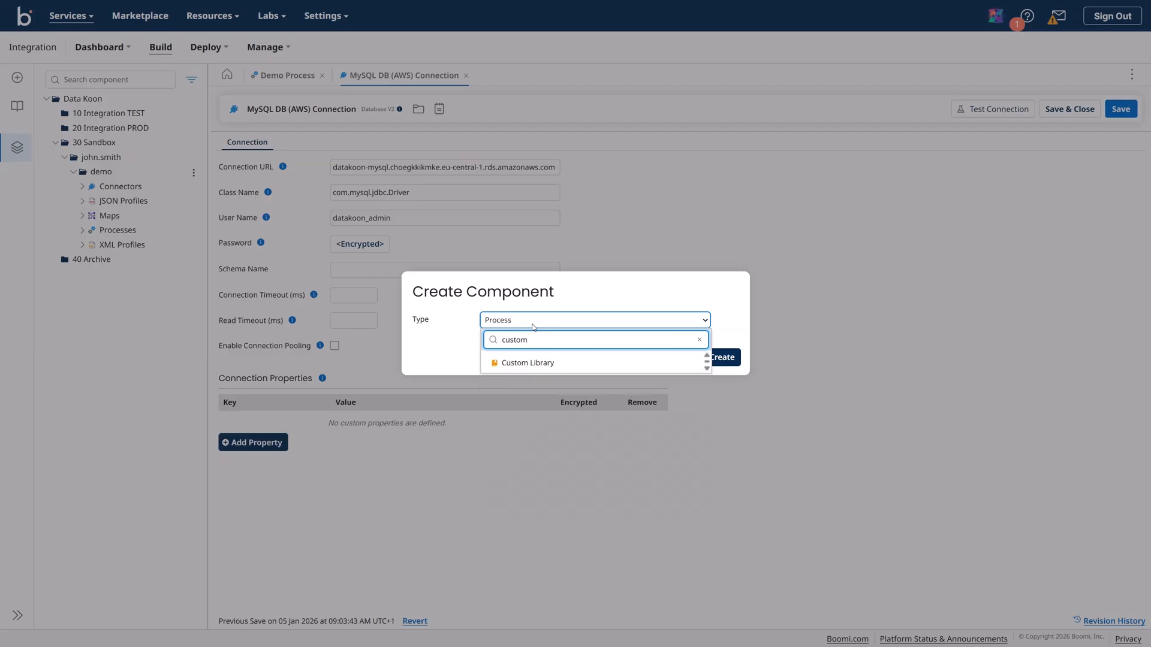
pyautogui.click(536, 366)
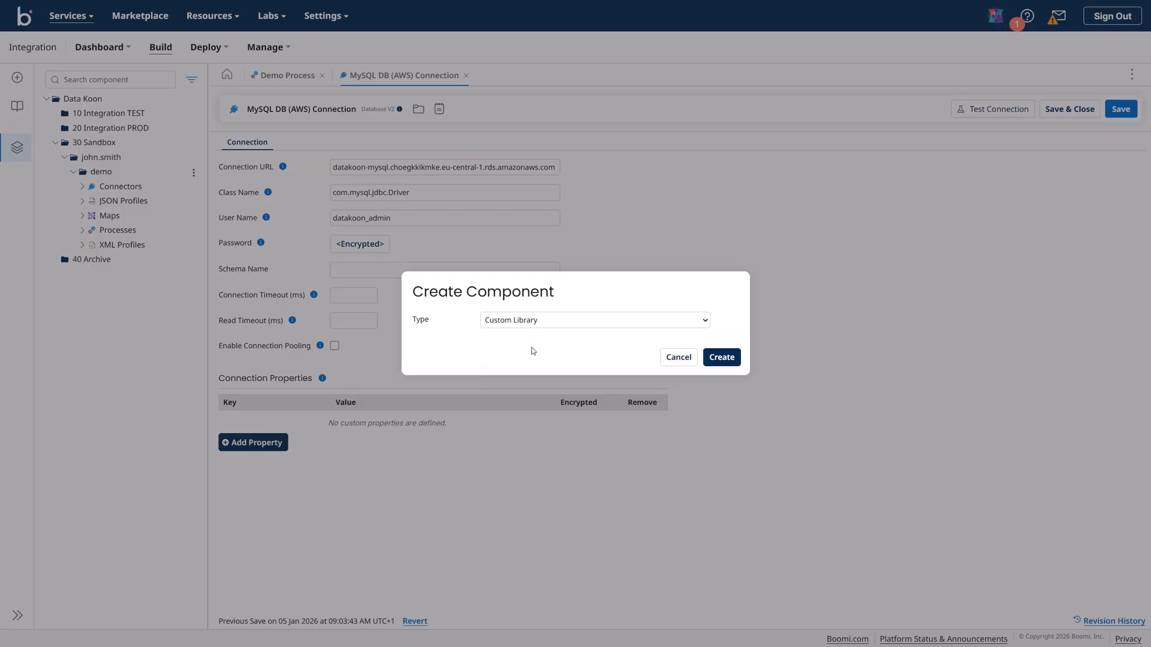
pyautogui.click(724, 360)
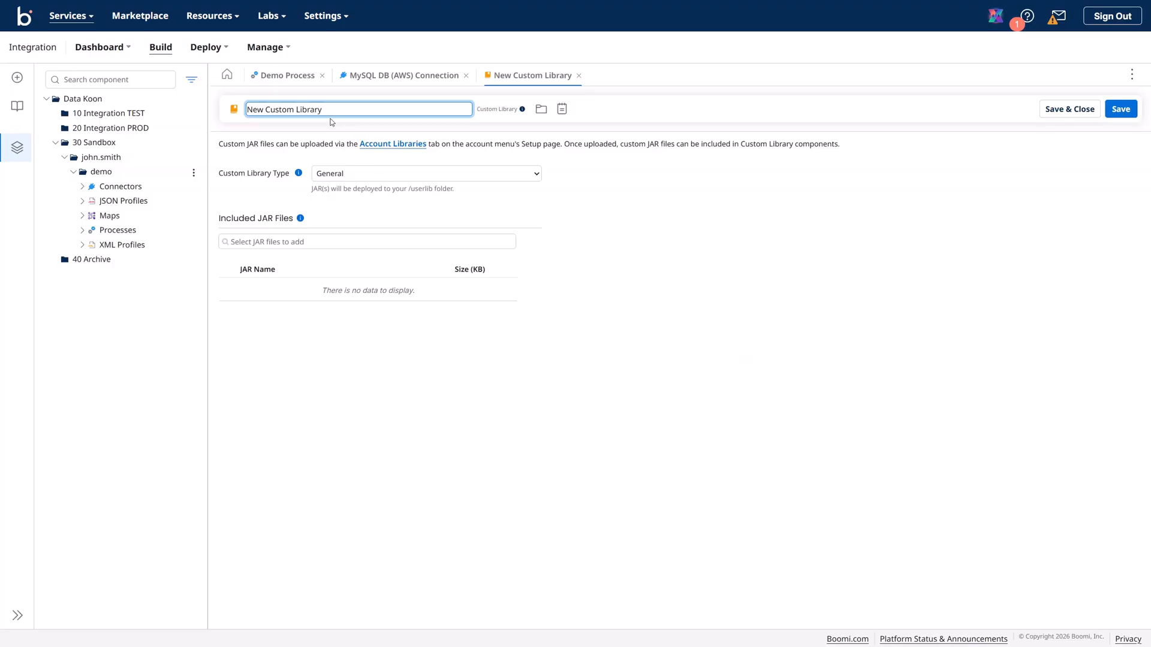
# Name the new custom library MySQL 8.x Driver
pyautogui.press('Return')
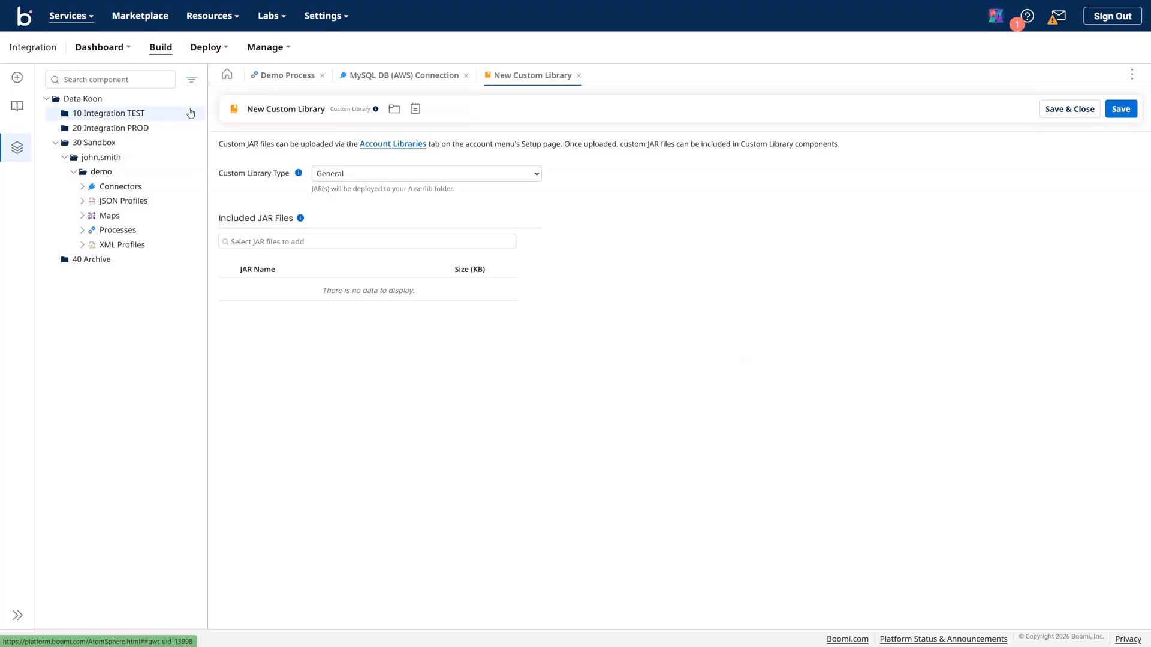
pyautogui.click(304, 110)
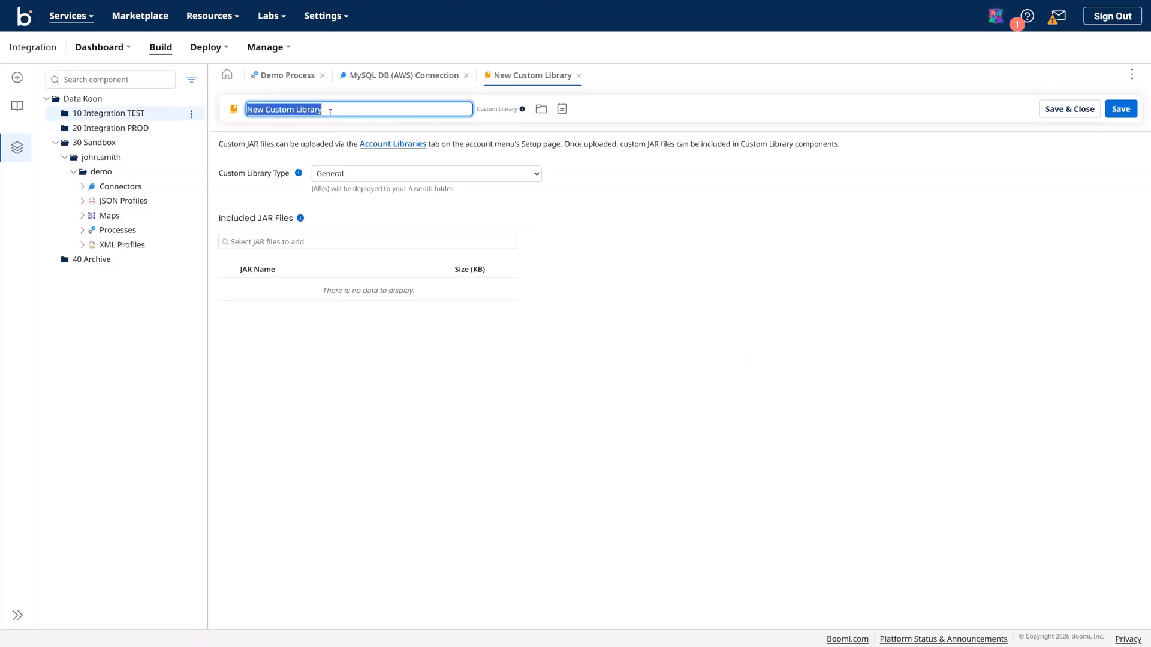
pyautogui.write('MySQL 8.x Driver')
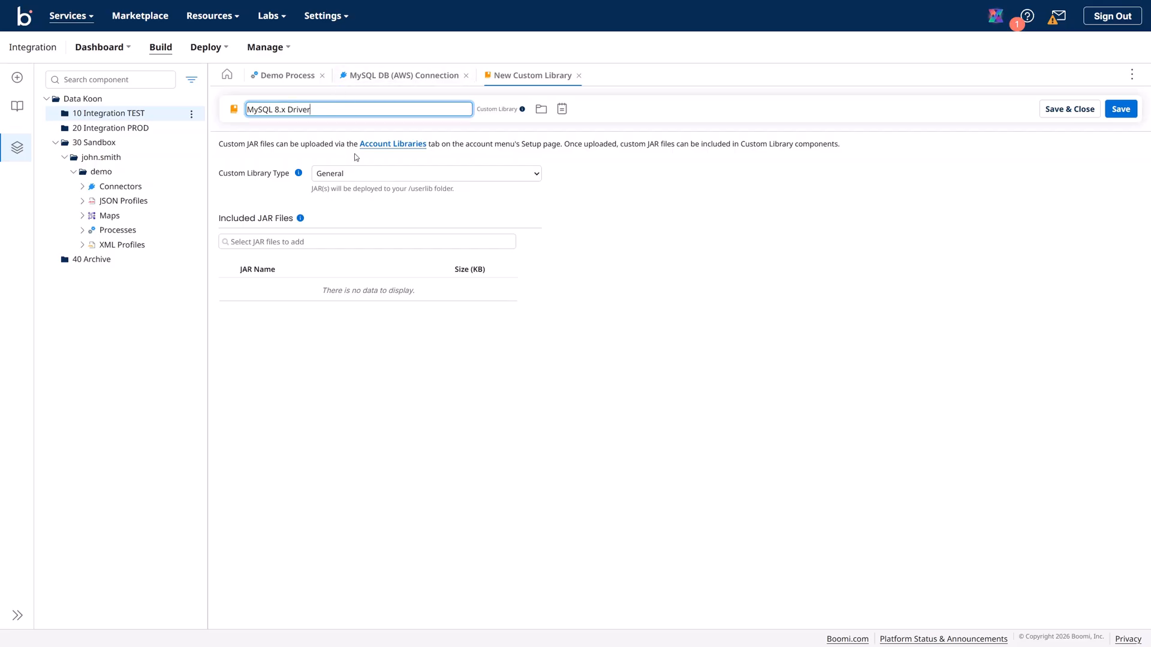
# Set the custom library type to Connector and assign it to the Database V2 connector
pyautogui.click(352, 174)
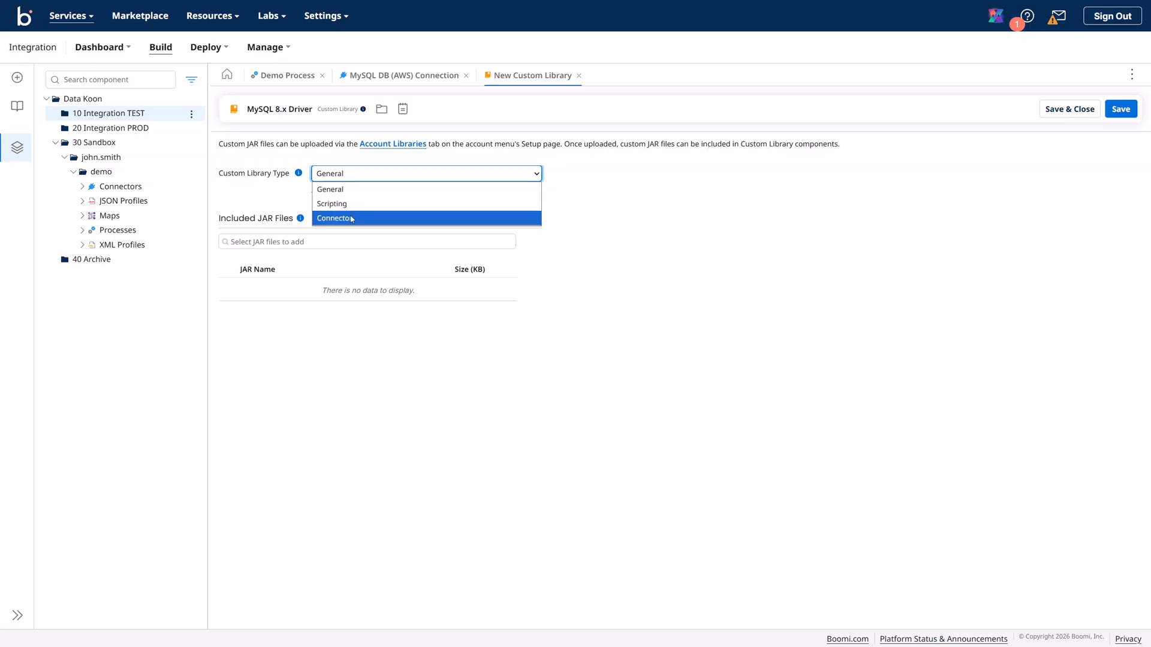
pyautogui.click(353, 218)
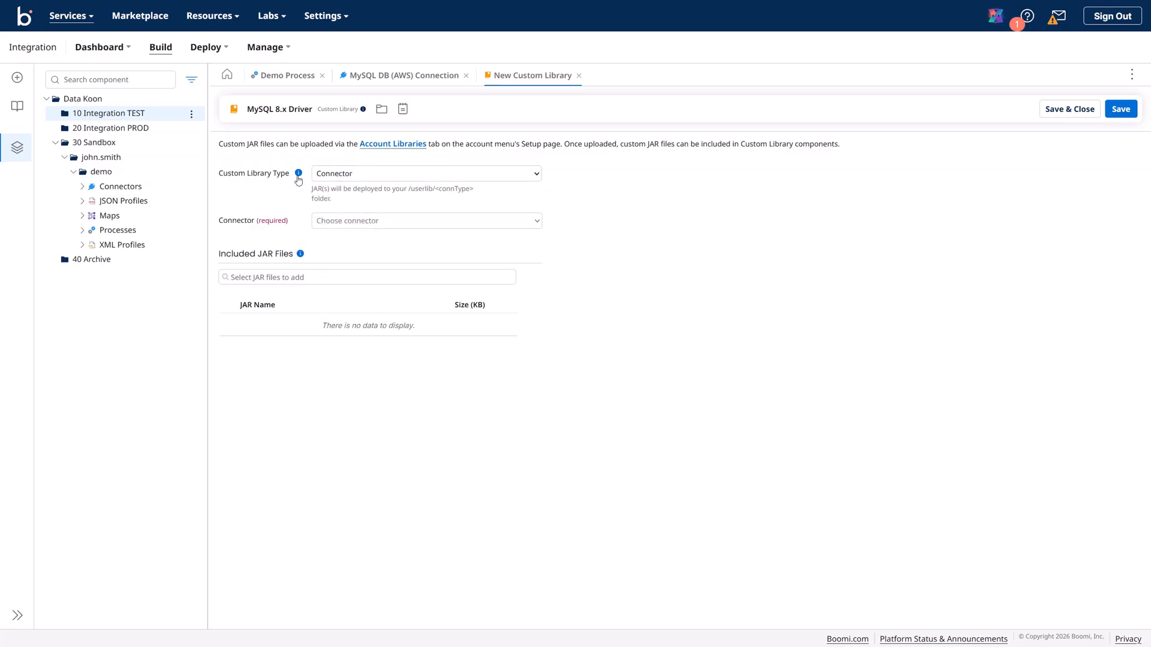
pyautogui.click(332, 225)
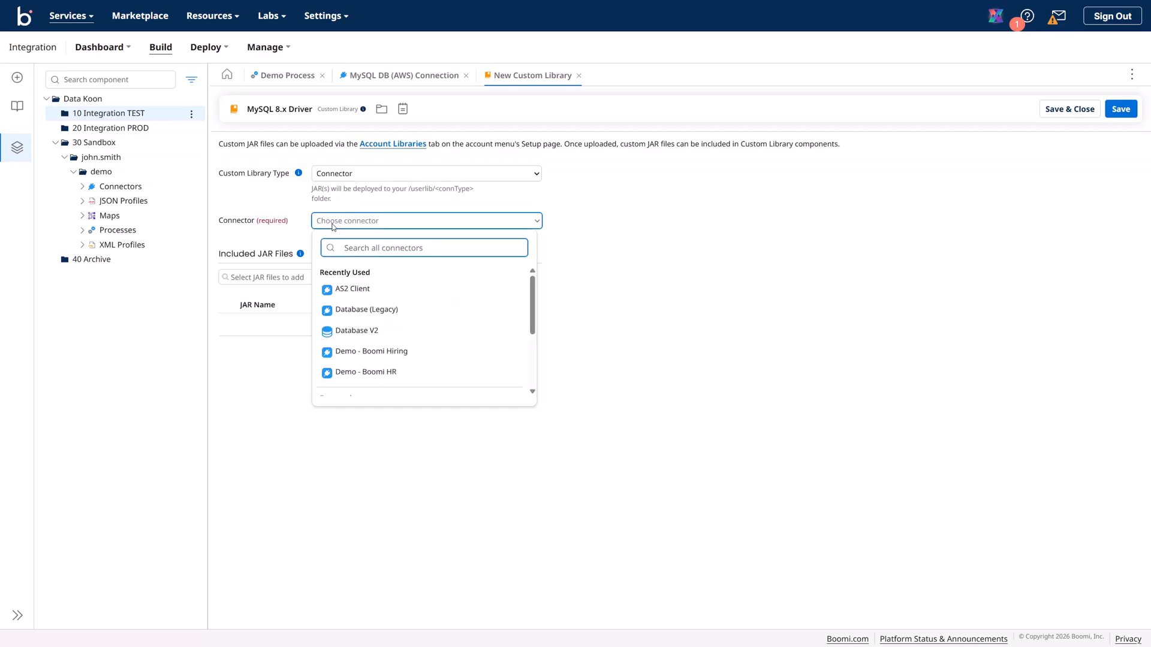
pyautogui.click(371, 334)
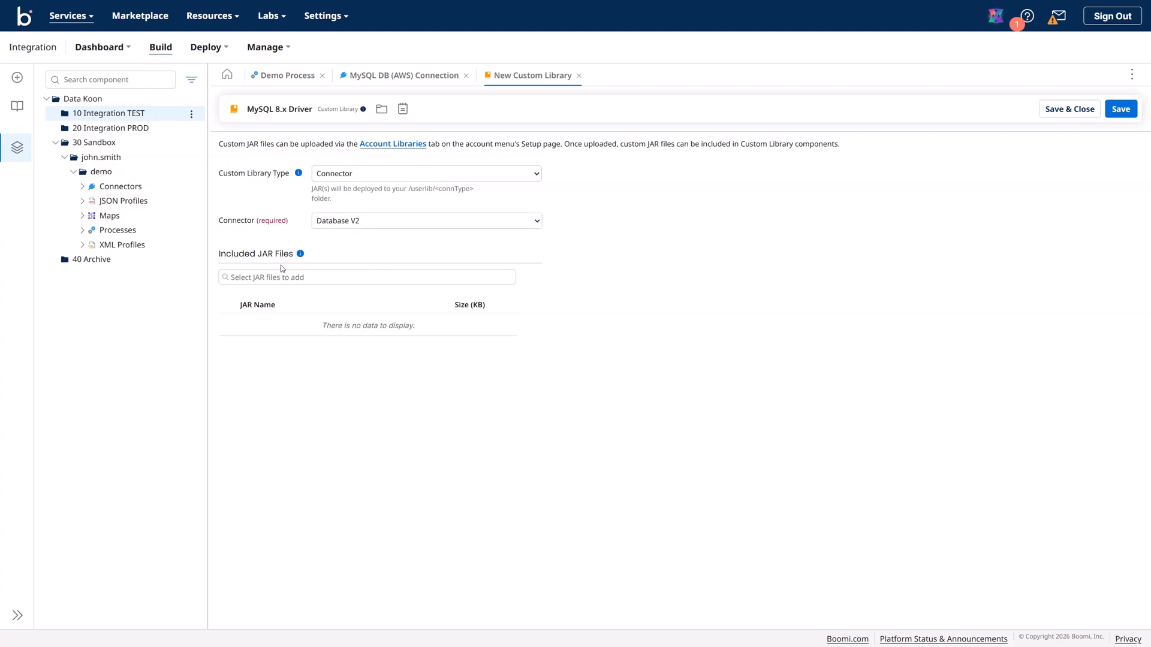
# Include mysql-connector-j-8.2.0.jar in the custom library and save the component
pyautogui.click(322, 282)
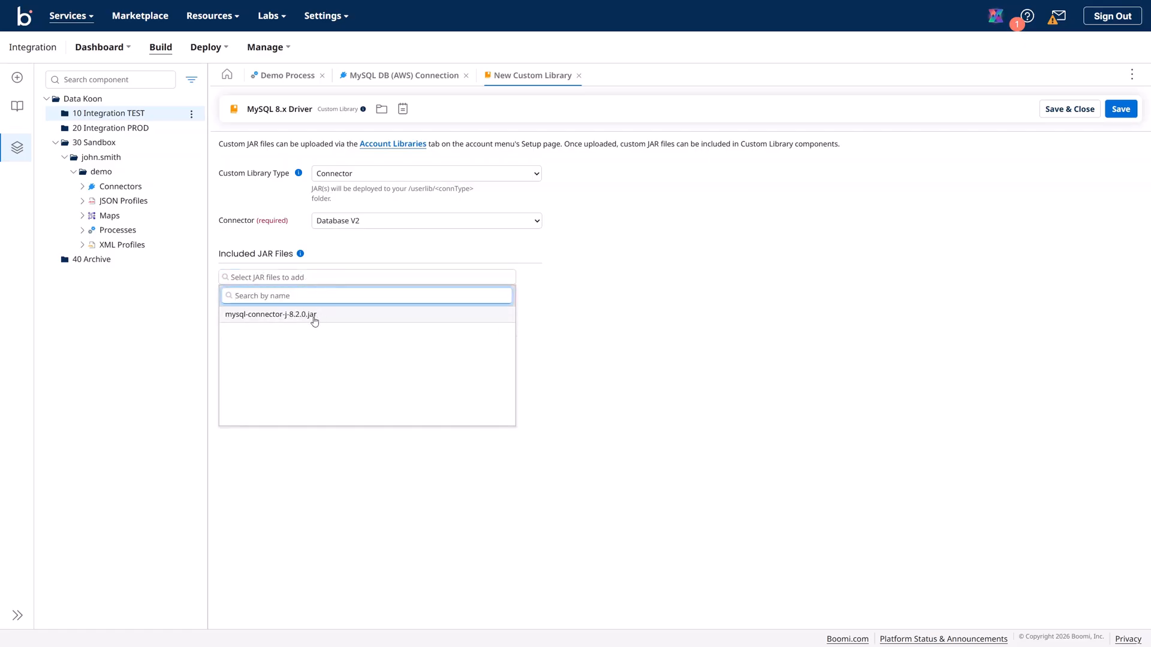
pyautogui.click(307, 318)
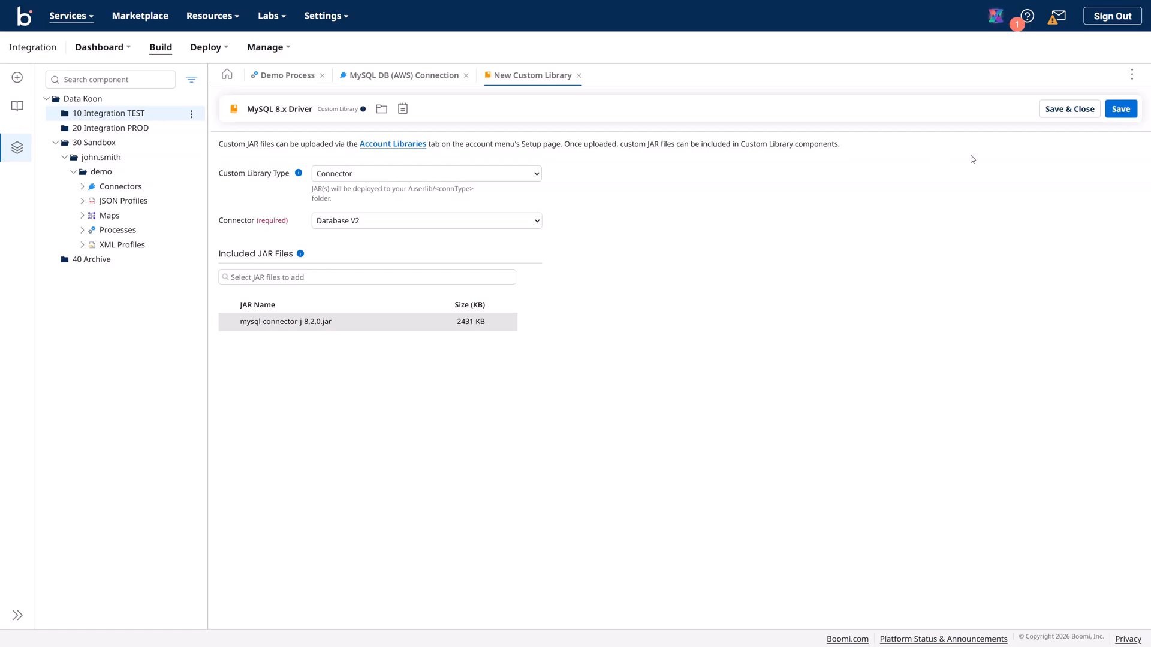
pyautogui.click(1122, 112)
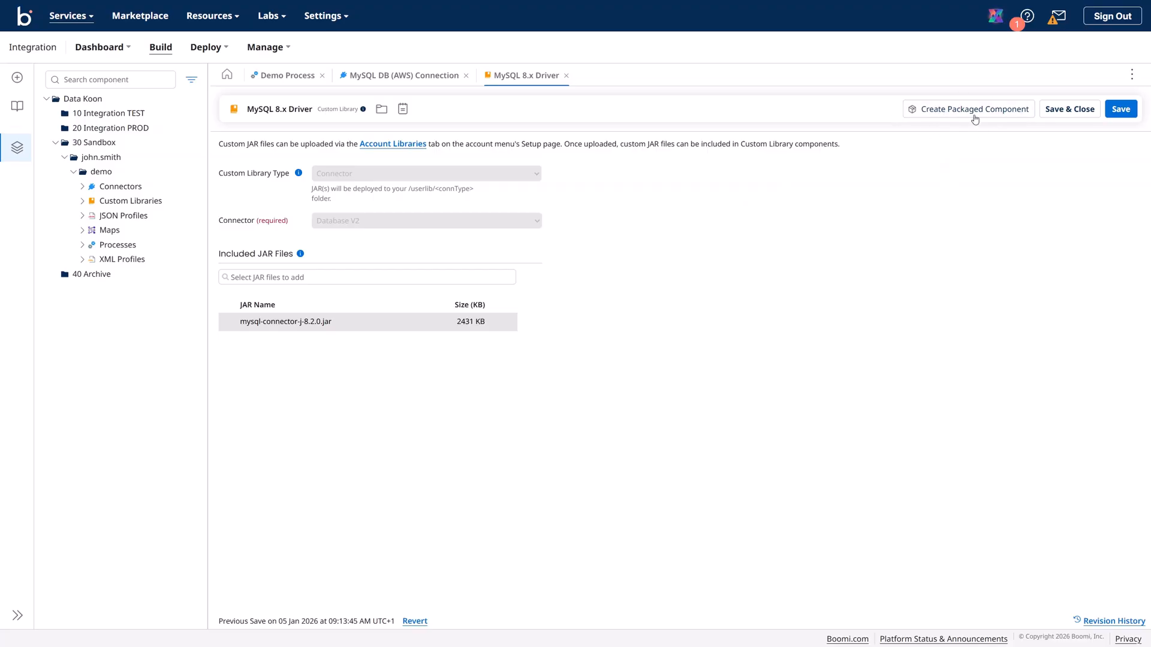
# Start a packaged component from the MySQL 8.x Driver library and set its version to MySQL 8.x Driver V.1.0
pyautogui.click(974, 113)
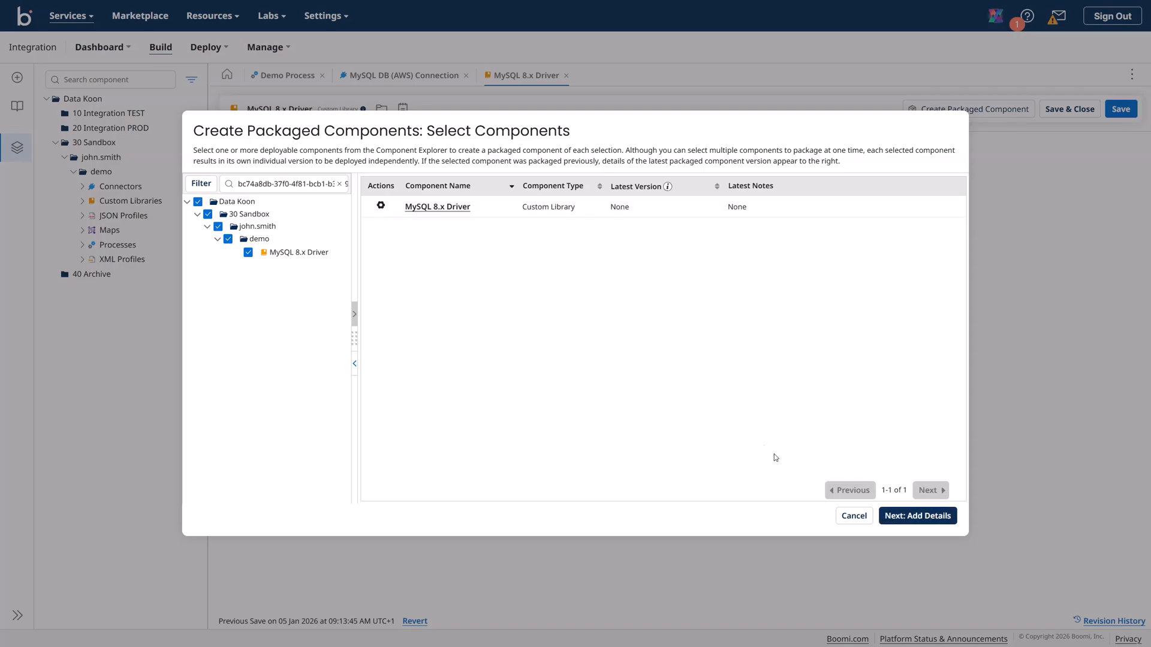
pyautogui.click(917, 517)
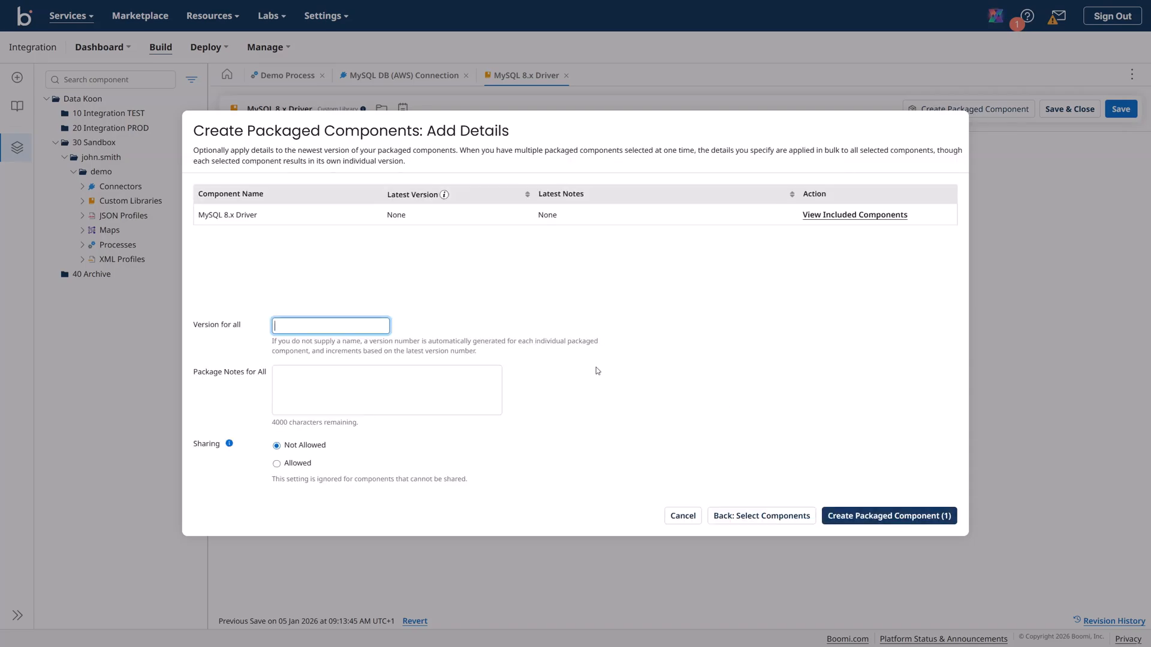
pyautogui.click(343, 323)
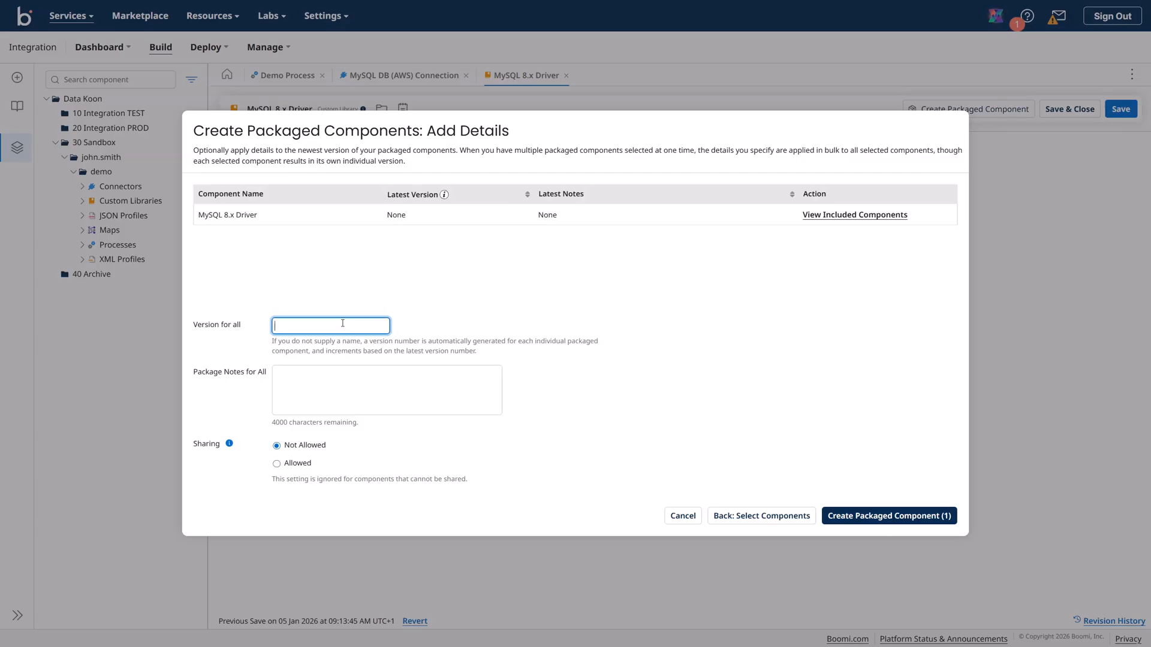
pyautogui.write('MySQL')
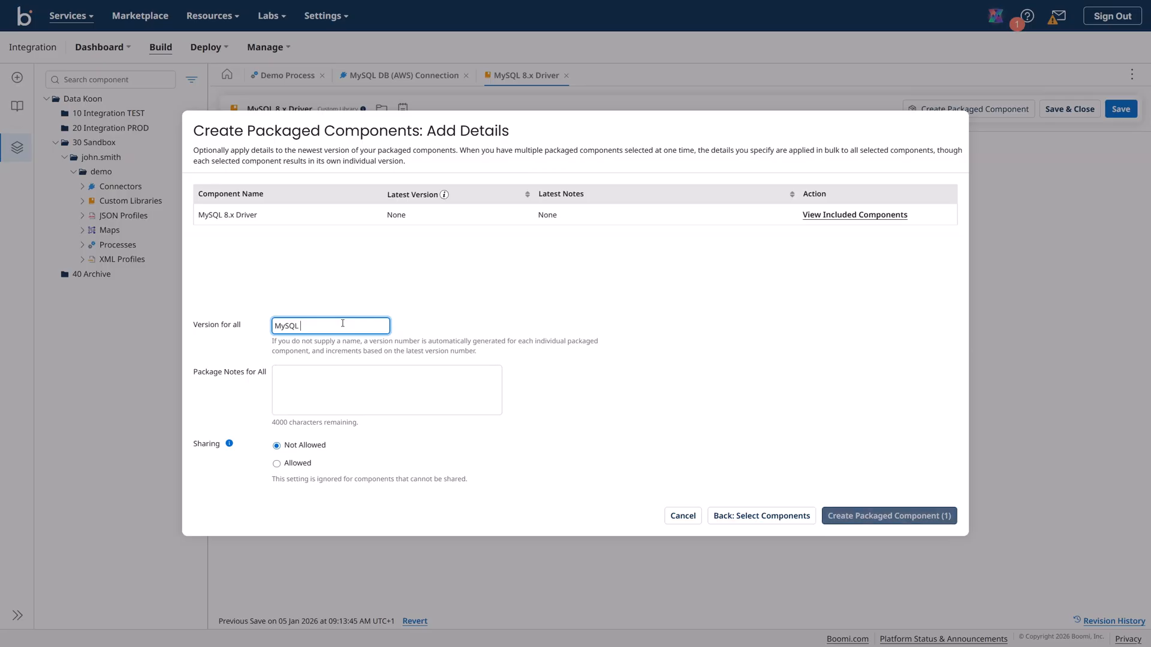
pyautogui.write(' 8.x Driver V')
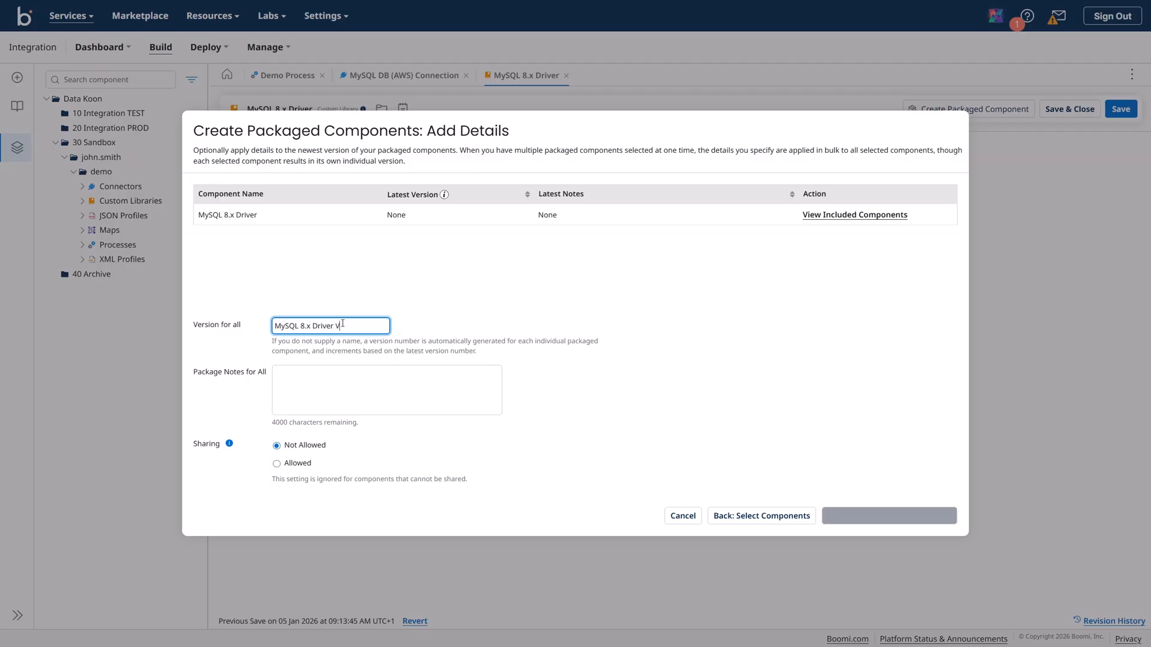
pyautogui.write('.1.1')
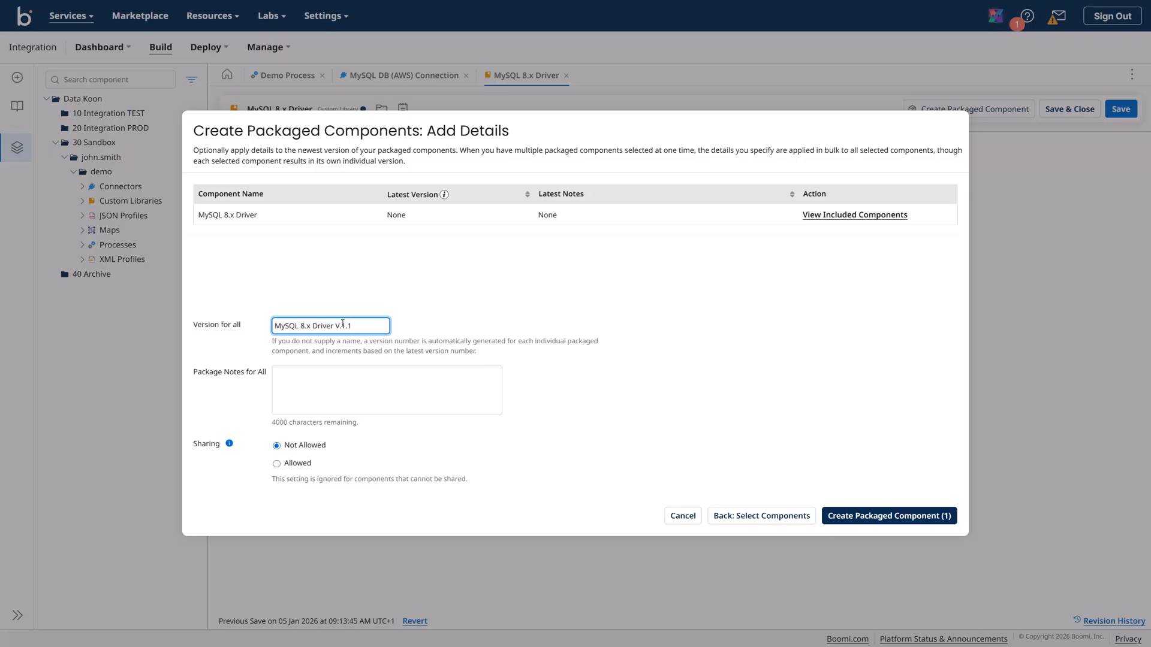
pyautogui.press('BackSpace')
pyautogui.write('0')
# Copy the version text into the package notes and create the packaged component with sharing not allowed
pyautogui.moveTo(368, 326); pyautogui.dragTo(264, 331)
pyautogui.hotkey('ctrl', 'c')
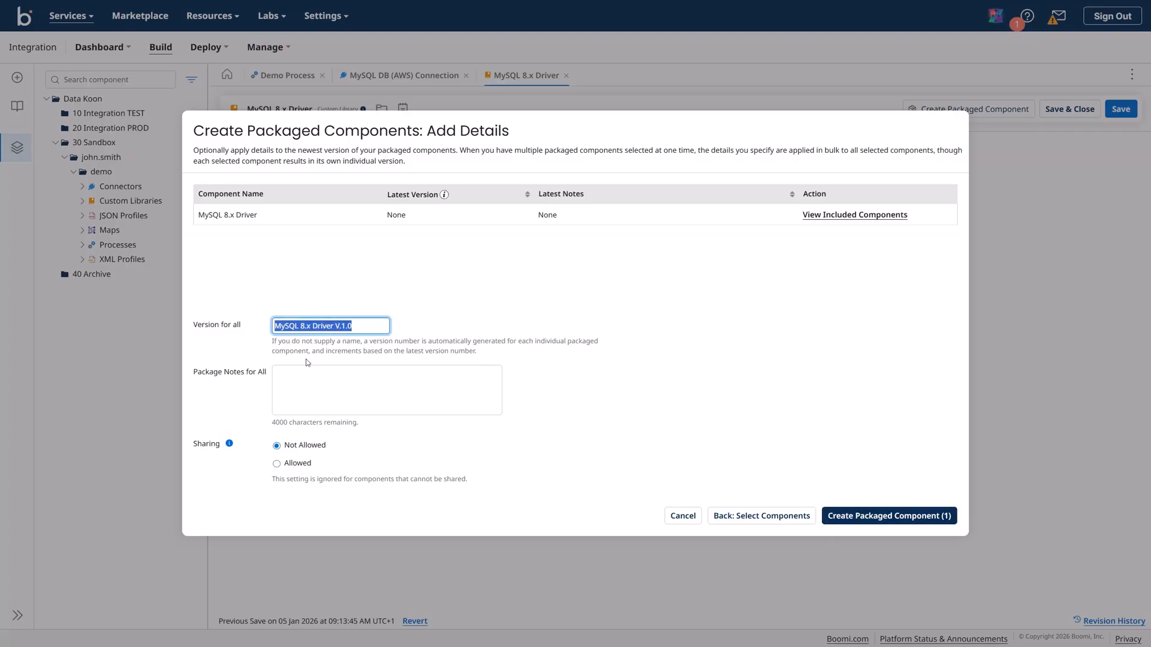
pyautogui.click(305, 380)
pyautogui.hotkey('ctrl', 'v')
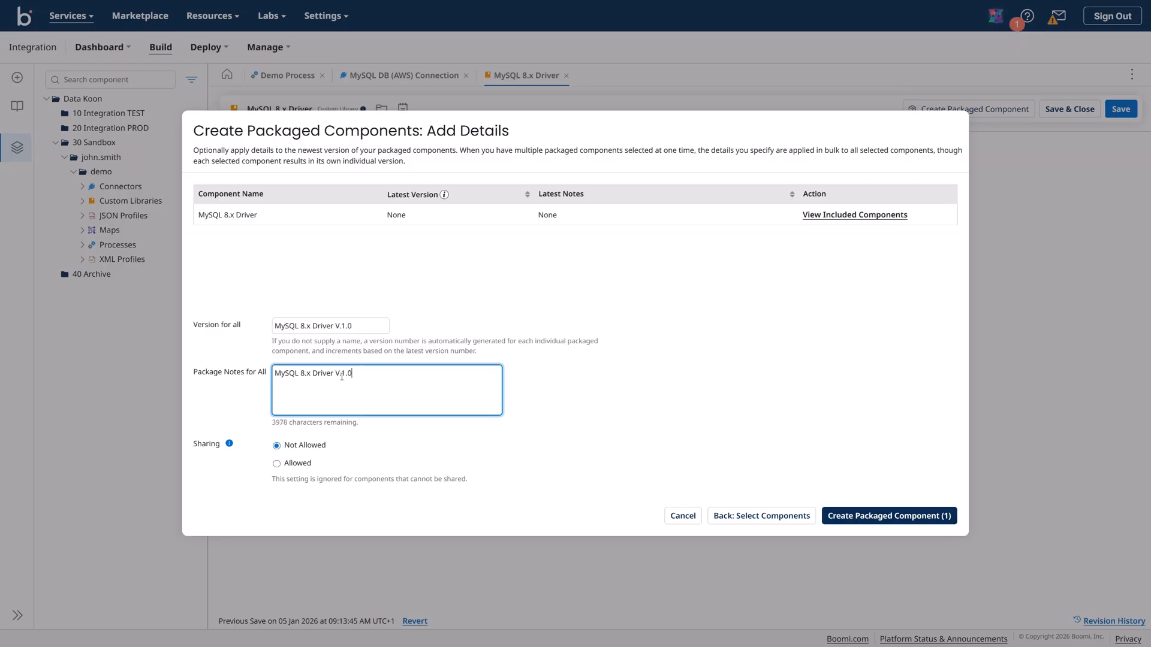
pyautogui.click(229, 446)
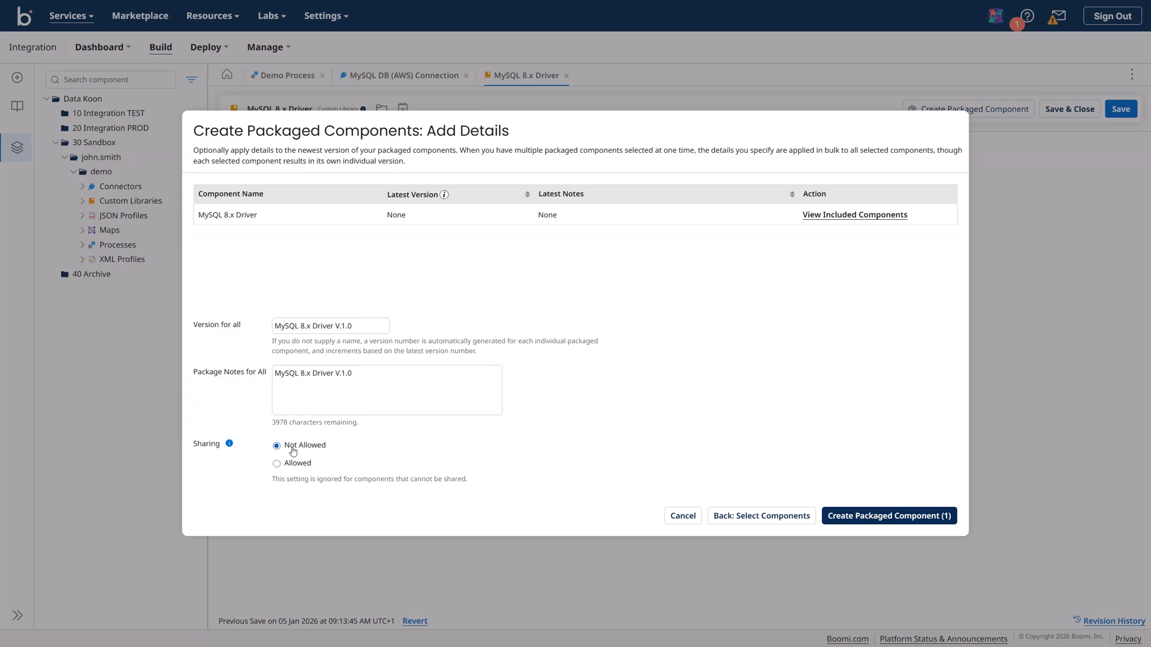
pyautogui.click(915, 516)
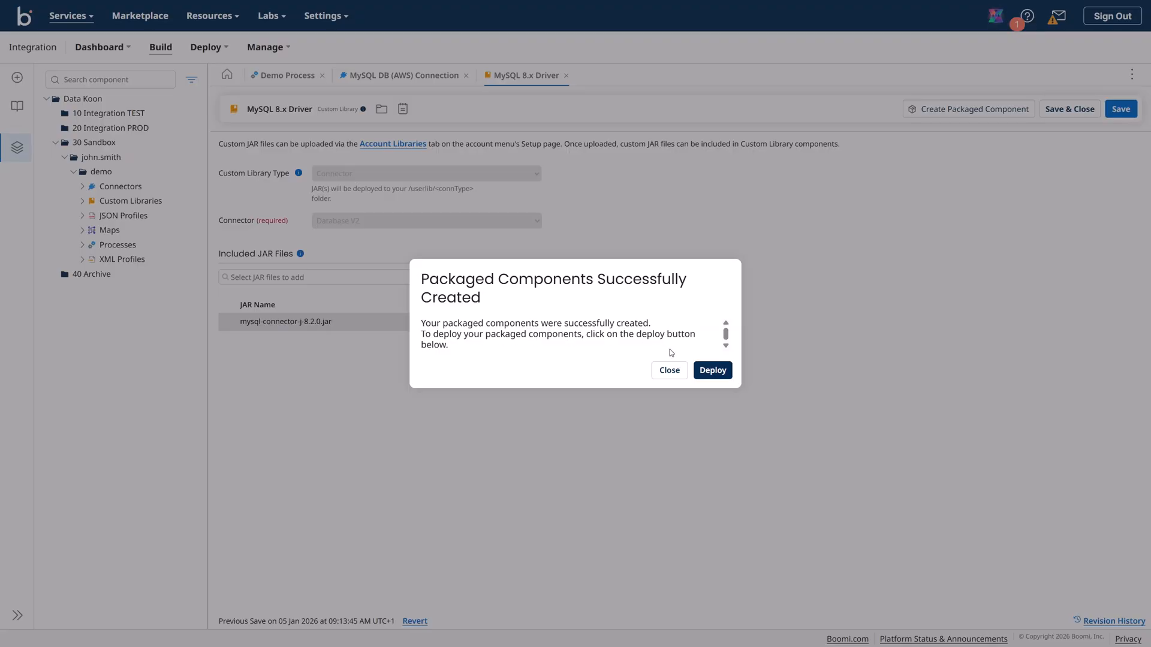
# Start deploying the package and add the required environment, named 10 TEST with the Test classification
pyautogui.click(720, 371)
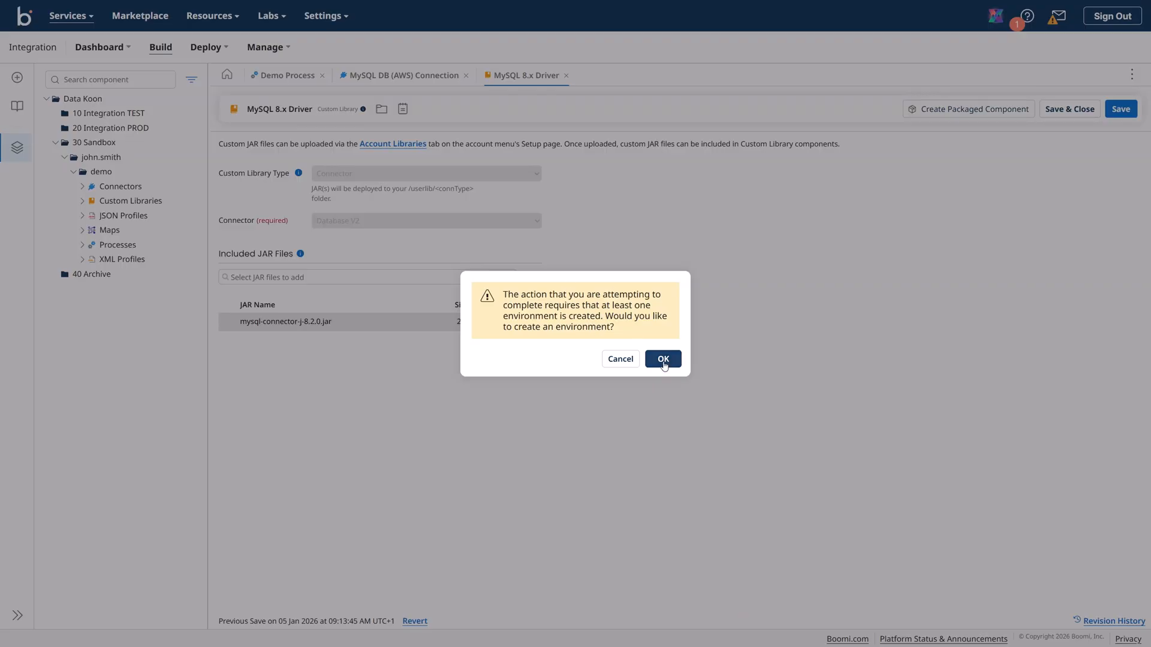
pyautogui.click(664, 362)
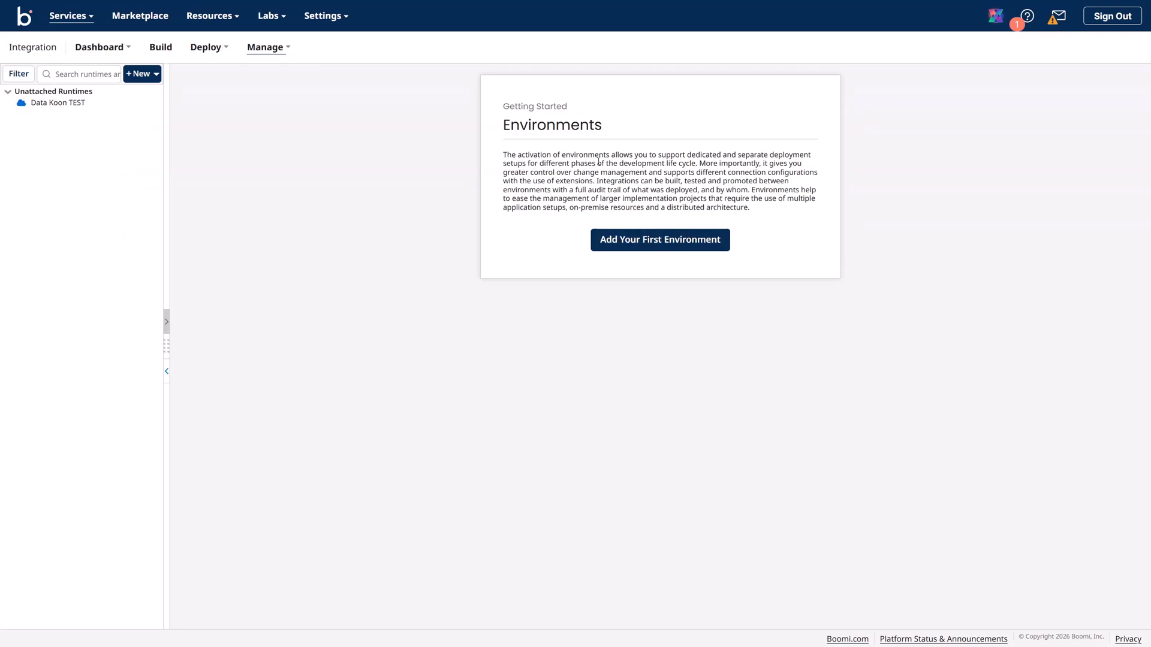
pyautogui.click(648, 246)
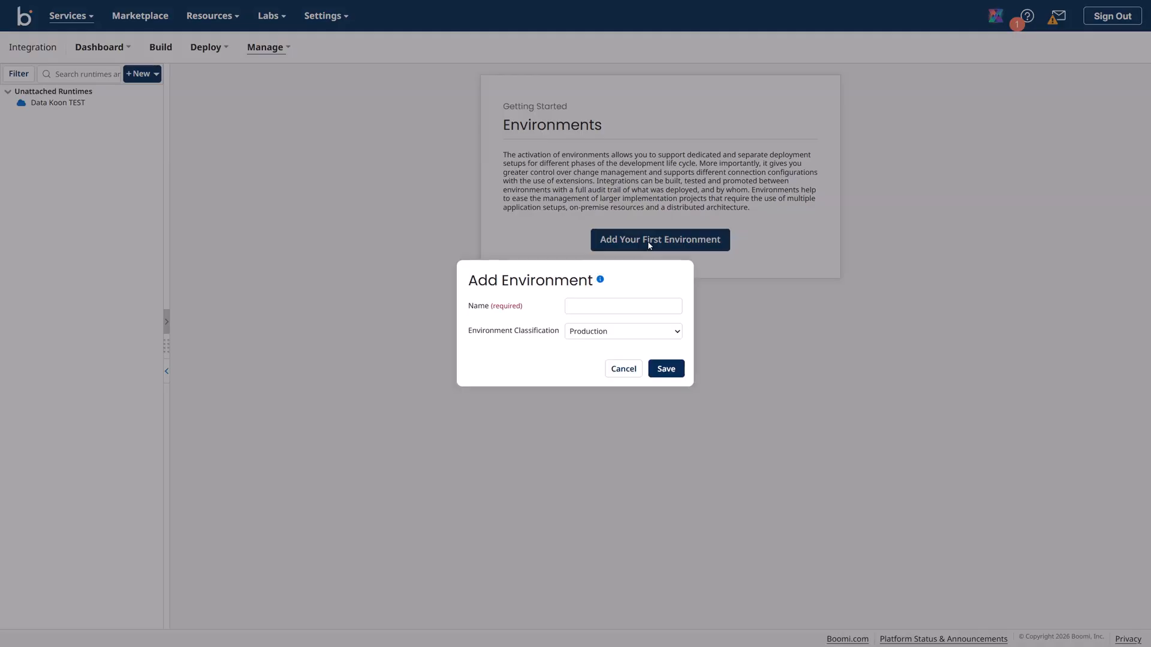
pyautogui.click(579, 303)
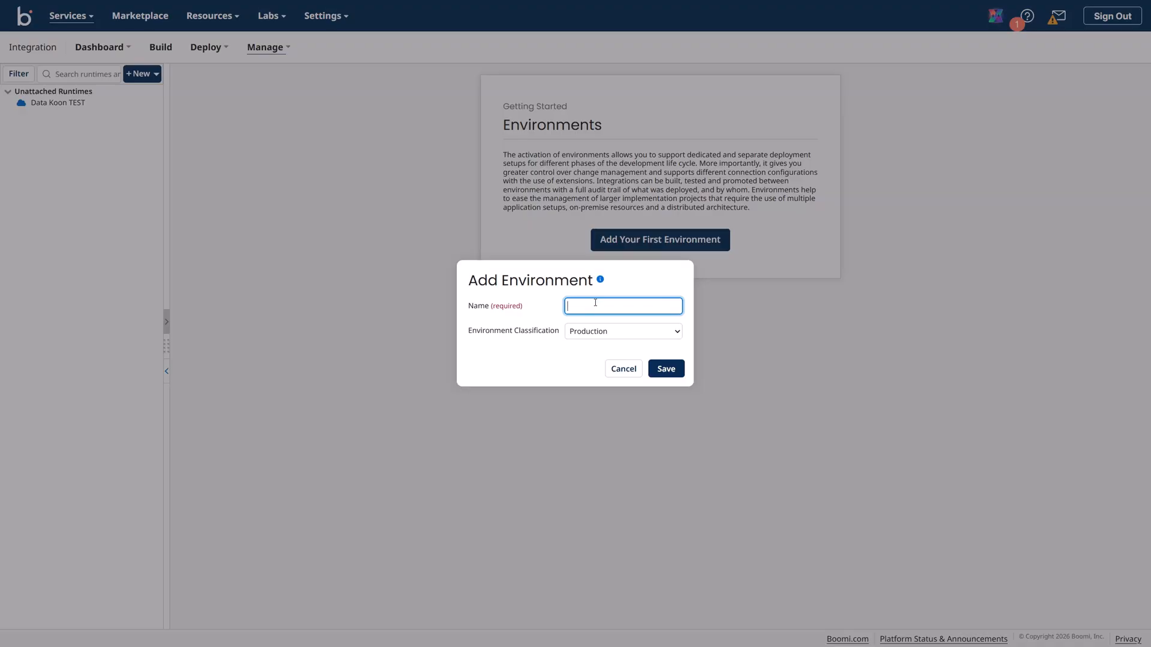
pyautogui.click(615, 339)
pyautogui.click(588, 361)
pyautogui.click(581, 310)
pyautogui.write('10 TEST')
pyautogui.click(587, 332)
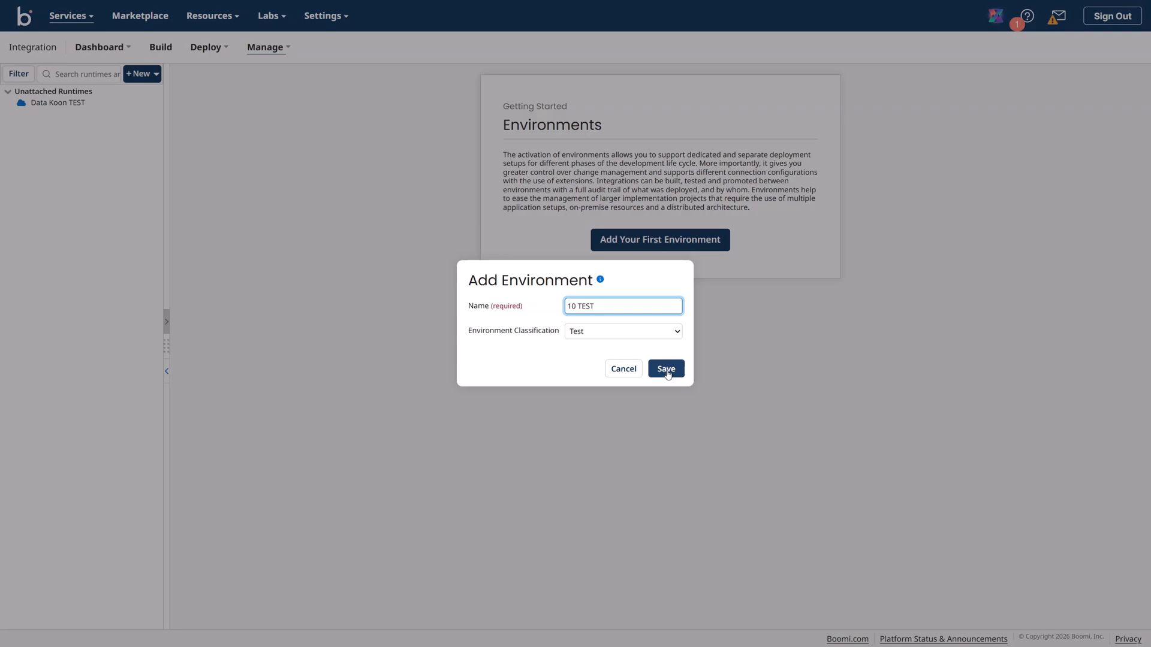
pyautogui.click(667, 369)
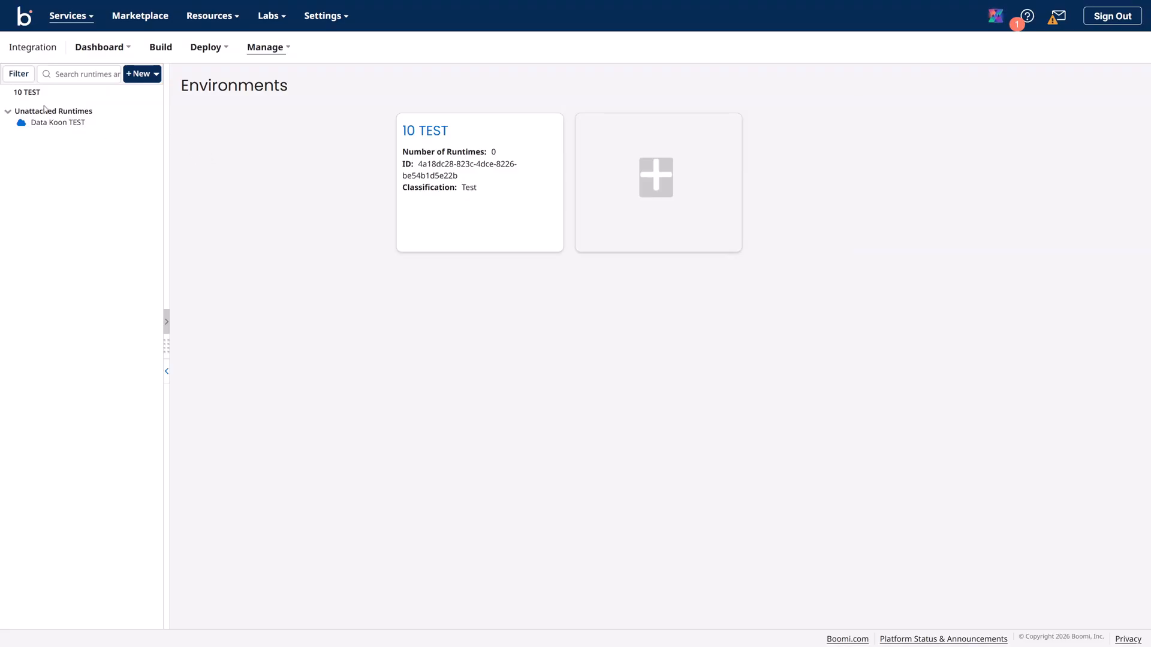
# Attach the Data Koon TEST runtime to the 10 TEST environment and expand the environment to show it
pyautogui.click(458, 144)
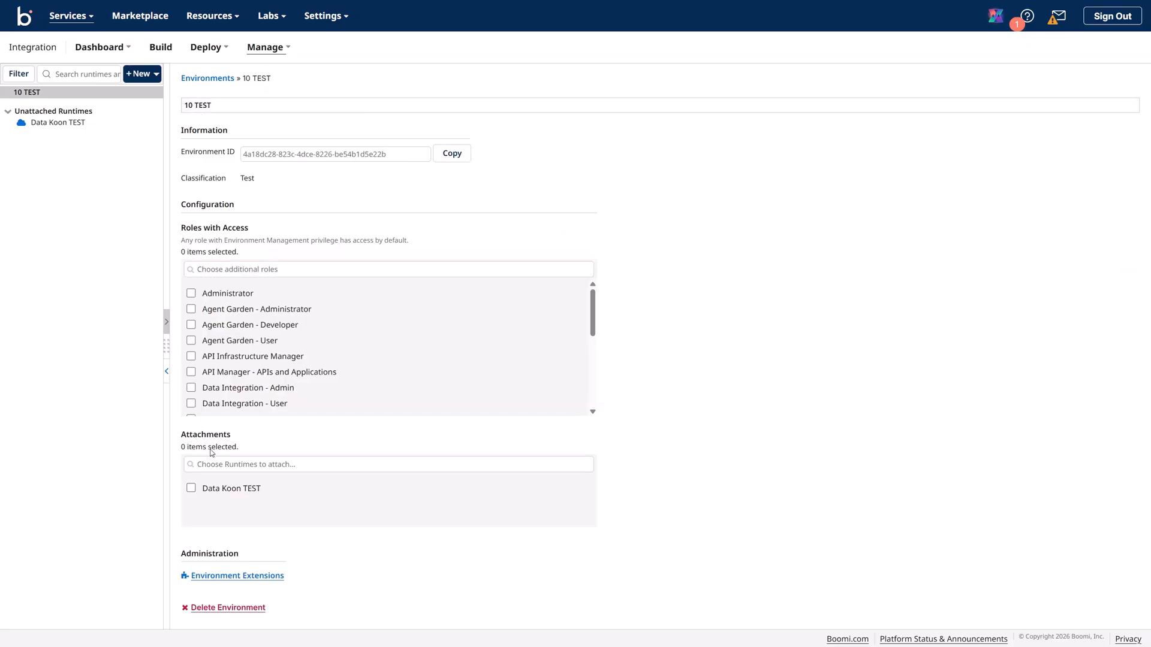
pyautogui.click(217, 467)
pyautogui.click(191, 489)
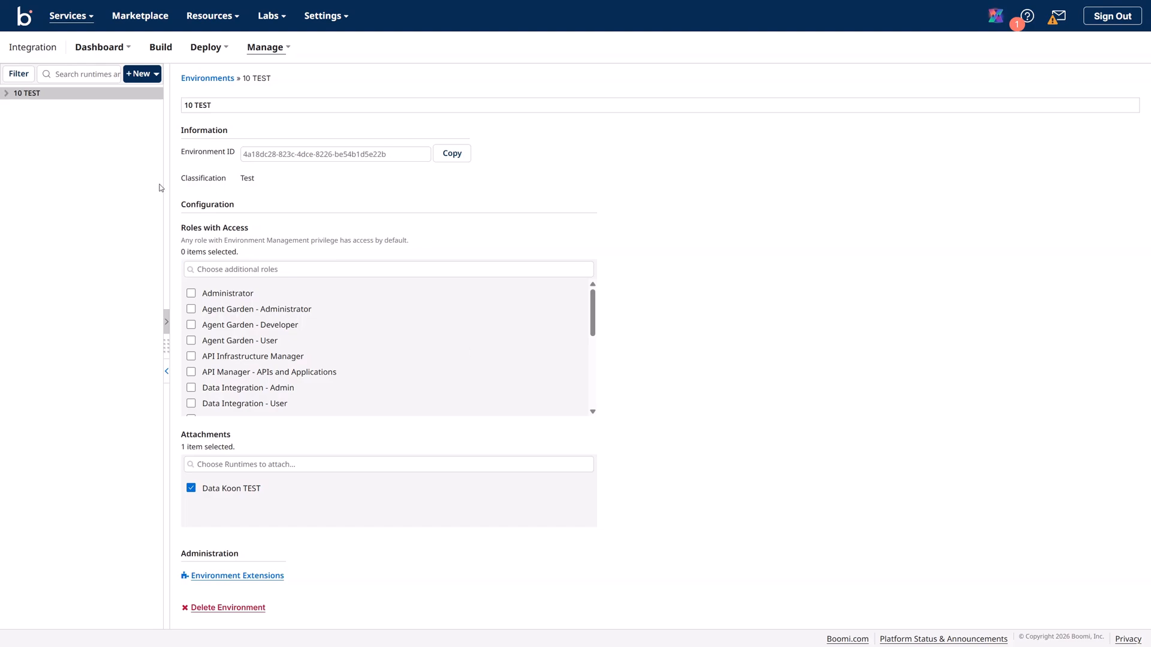
pyautogui.click(6, 94)
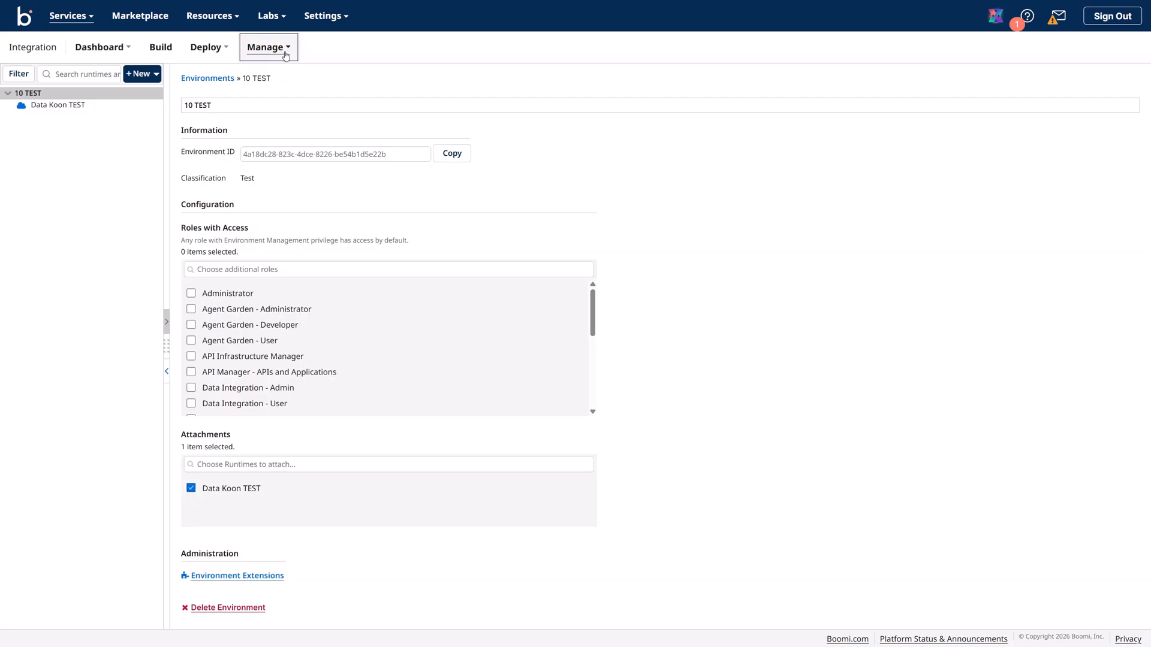
# Open the Deployments page and start deploying a packaged component to the 10 TEST environment
pyautogui.click(285, 55)
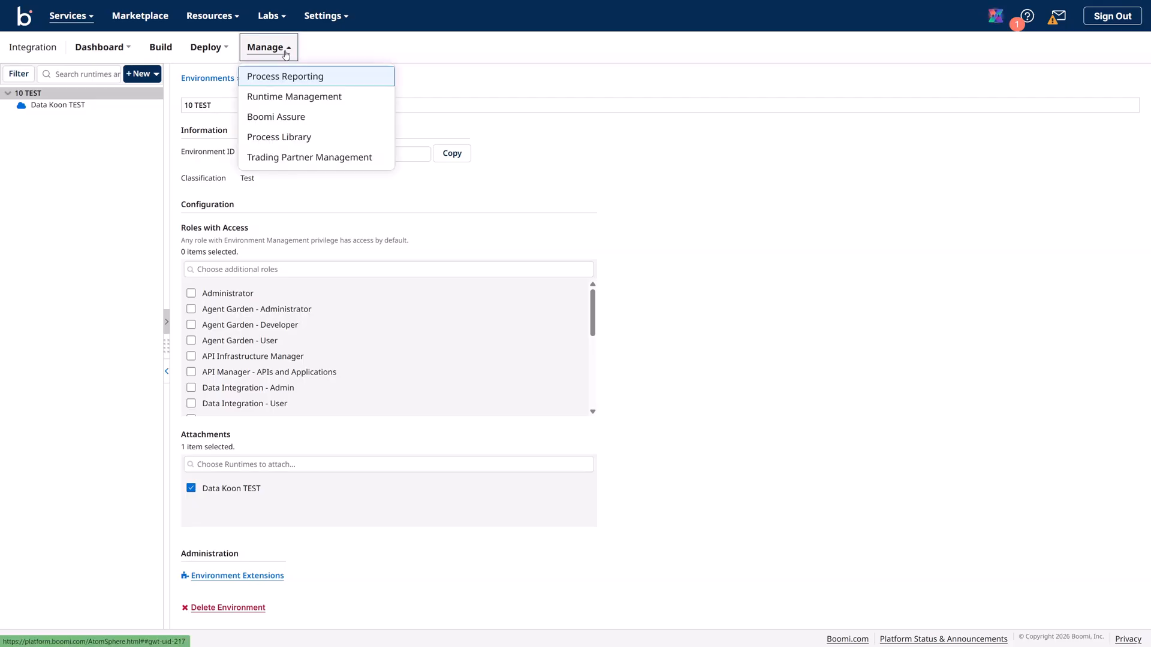
pyautogui.click(223, 48)
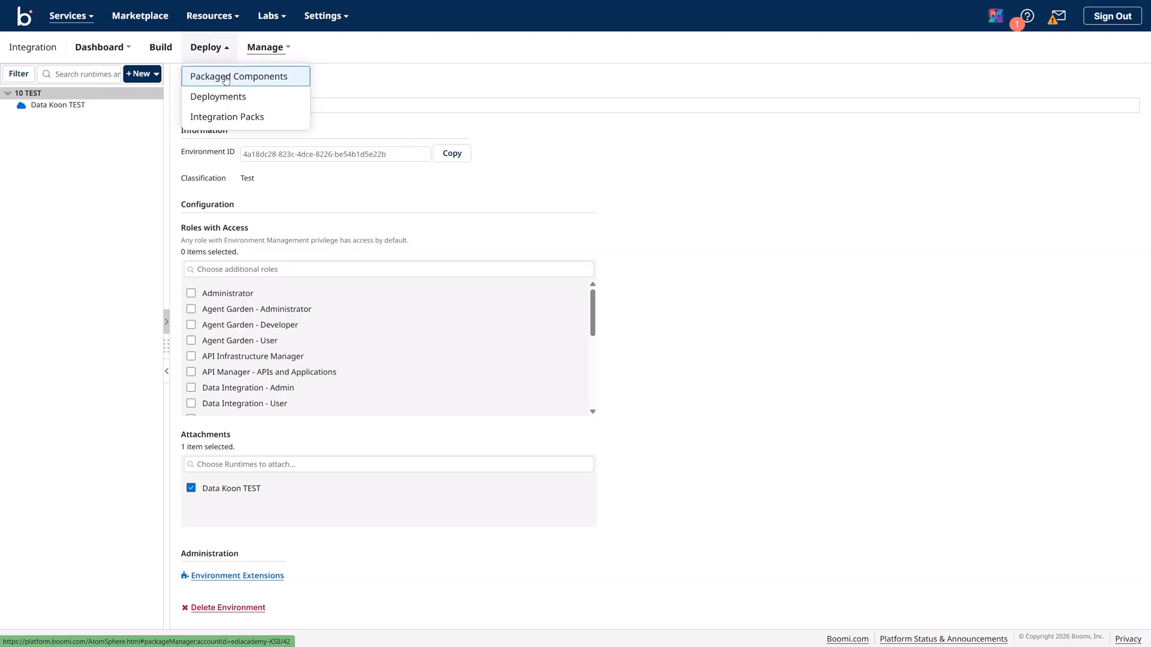
pyautogui.click(225, 95)
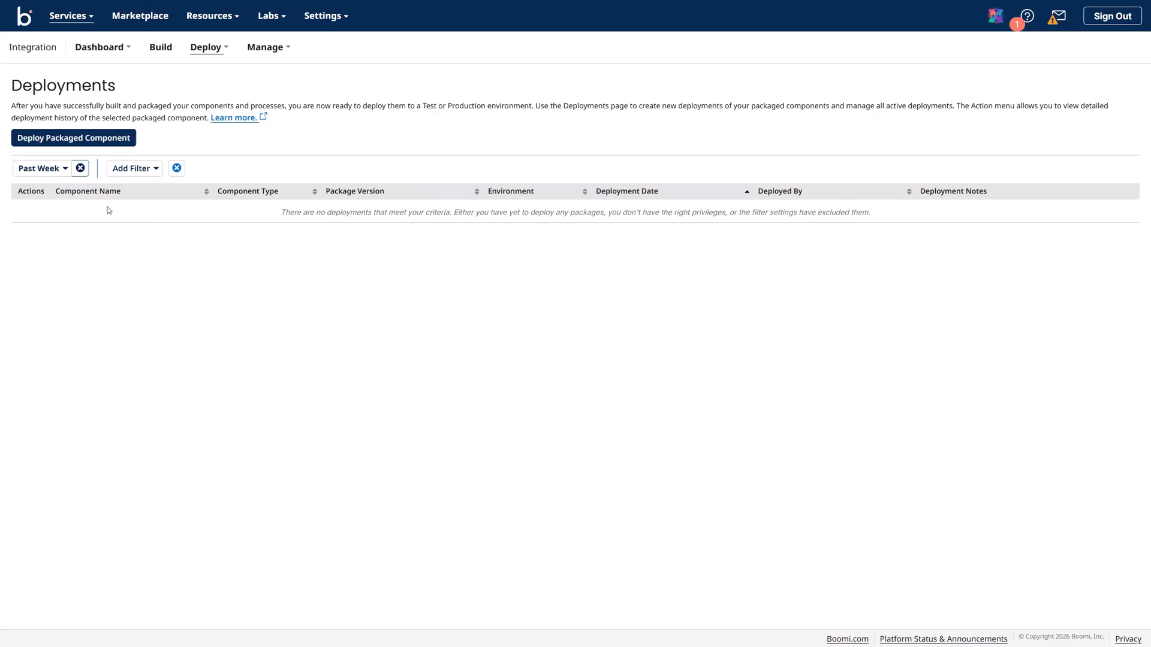
pyautogui.click(225, 56)
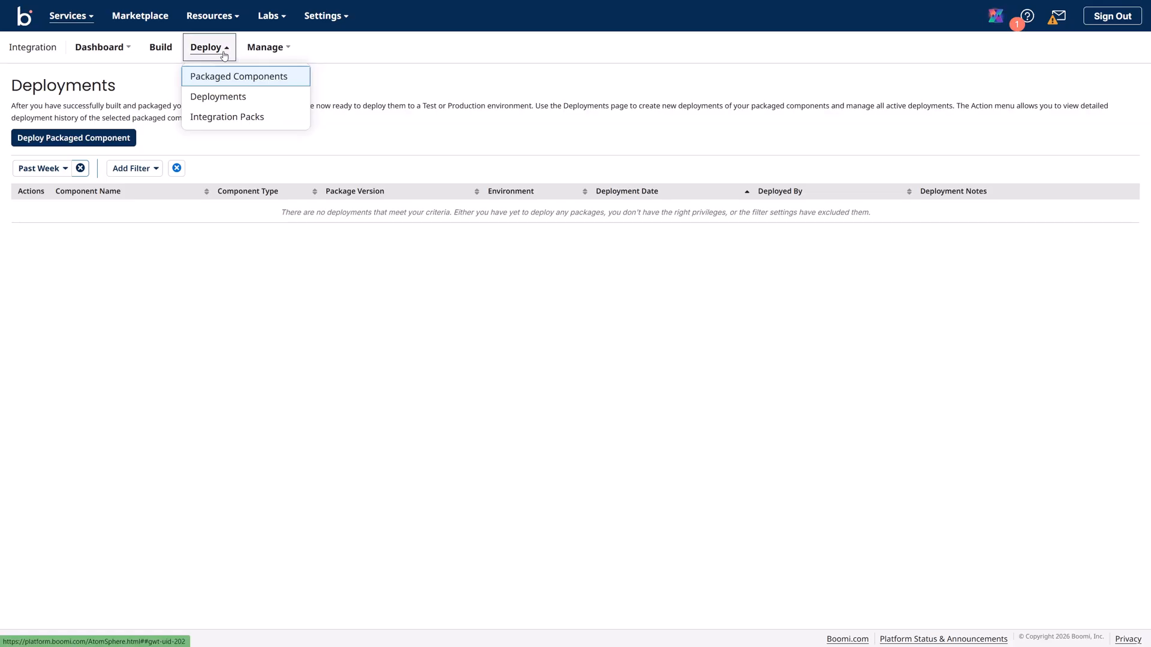
pyautogui.click(160, 145)
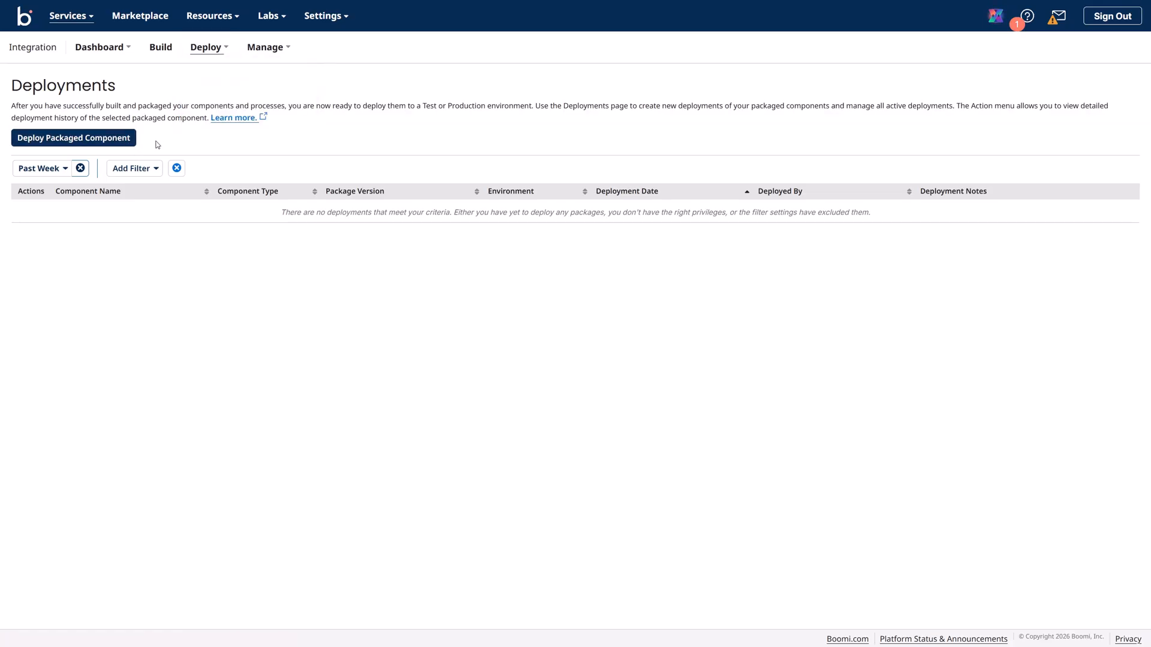
pyautogui.click(106, 144)
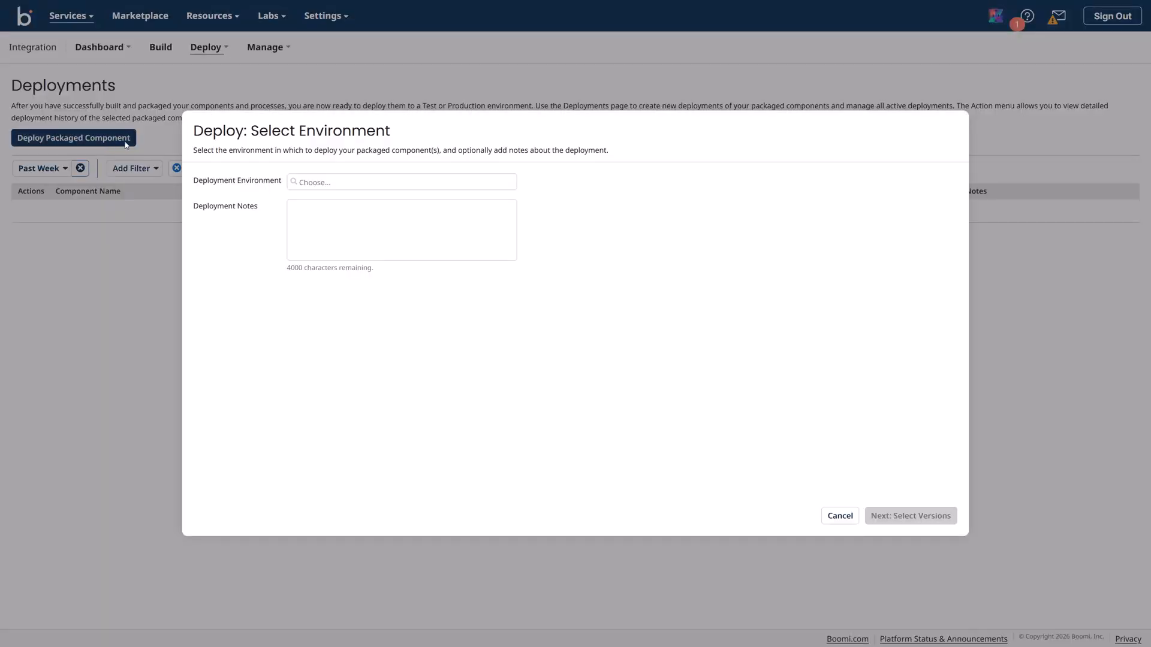
pyautogui.click(298, 182)
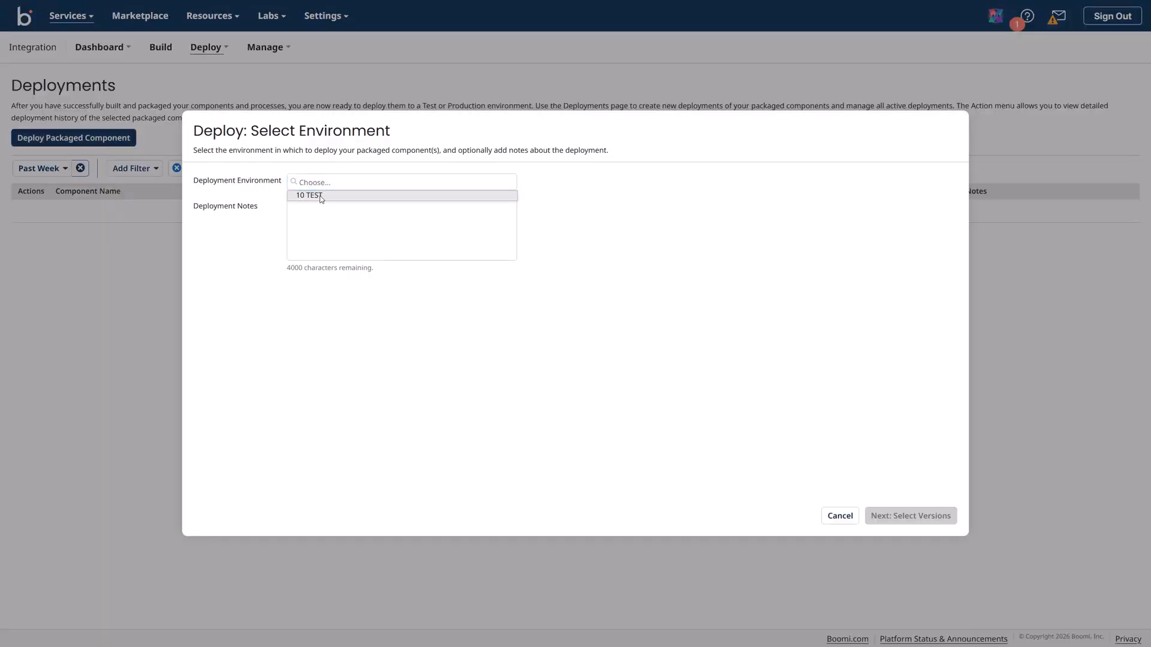
pyautogui.click(323, 193)
pyautogui.click(896, 518)
# Select the MySQL 8.x Driver package from the demo folder under 30 Sandbox and deploy it
pyautogui.click(196, 226)
pyautogui.click(207, 238)
pyautogui.click(217, 251)
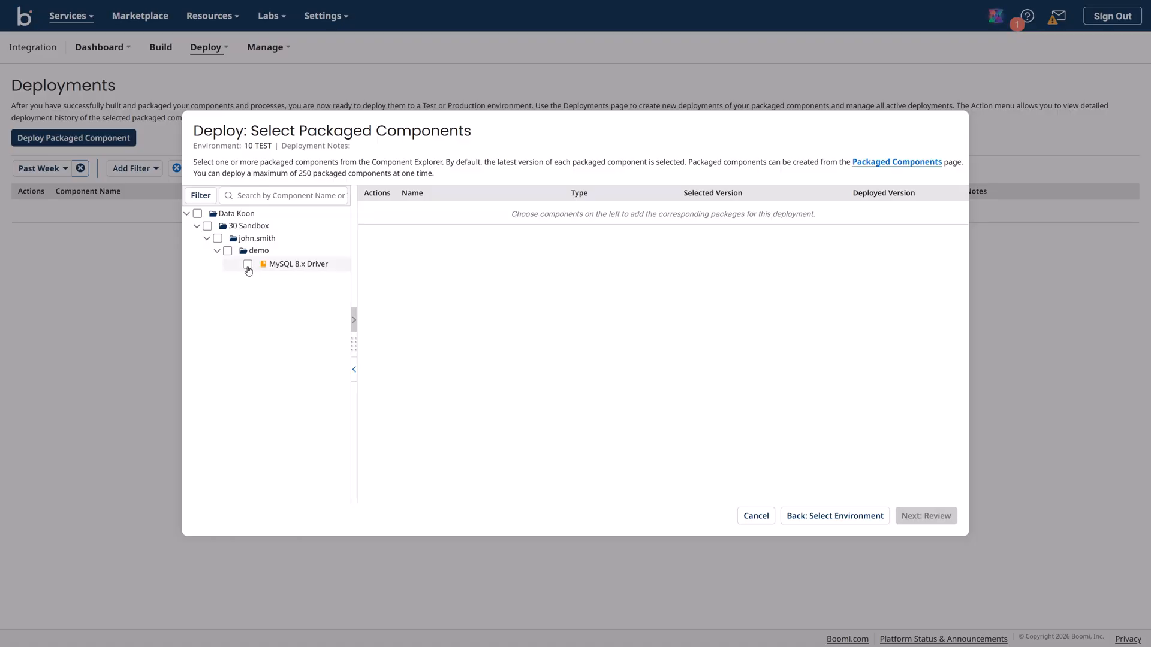
pyautogui.click(248, 265)
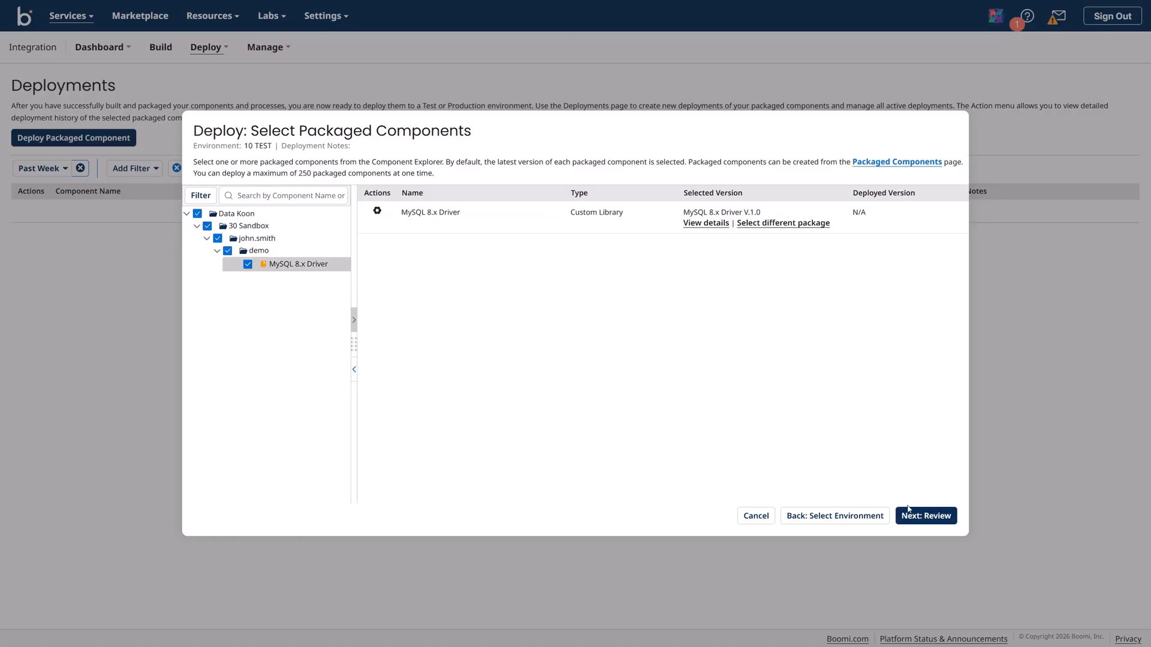
pyautogui.click(926, 516)
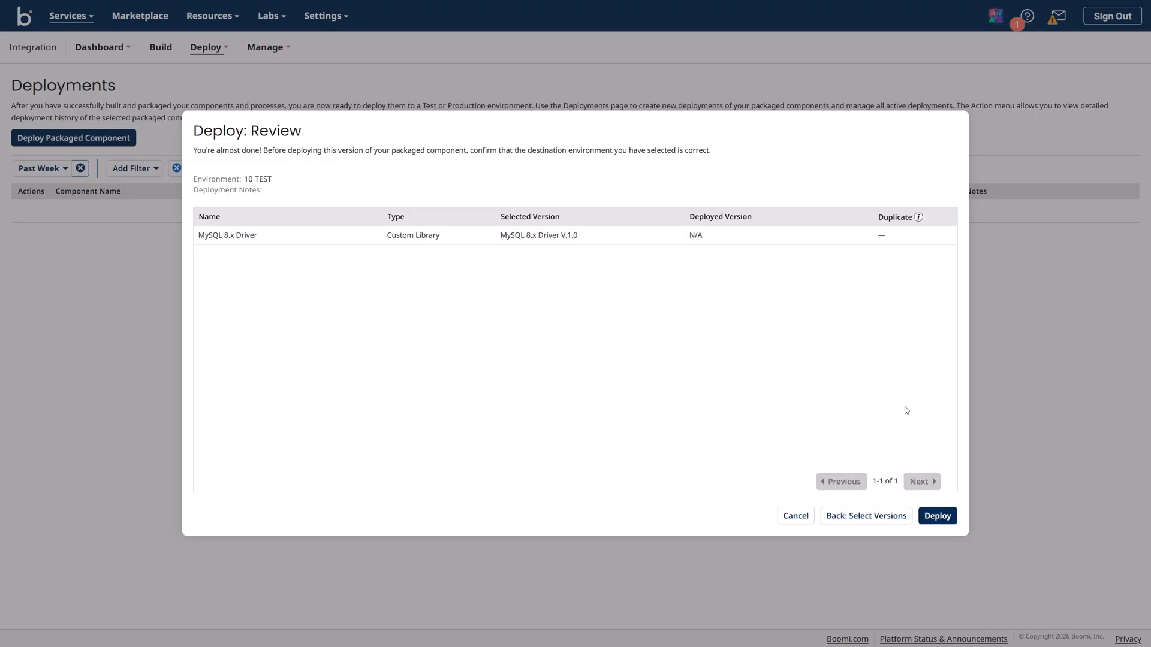
pyautogui.click(939, 521)
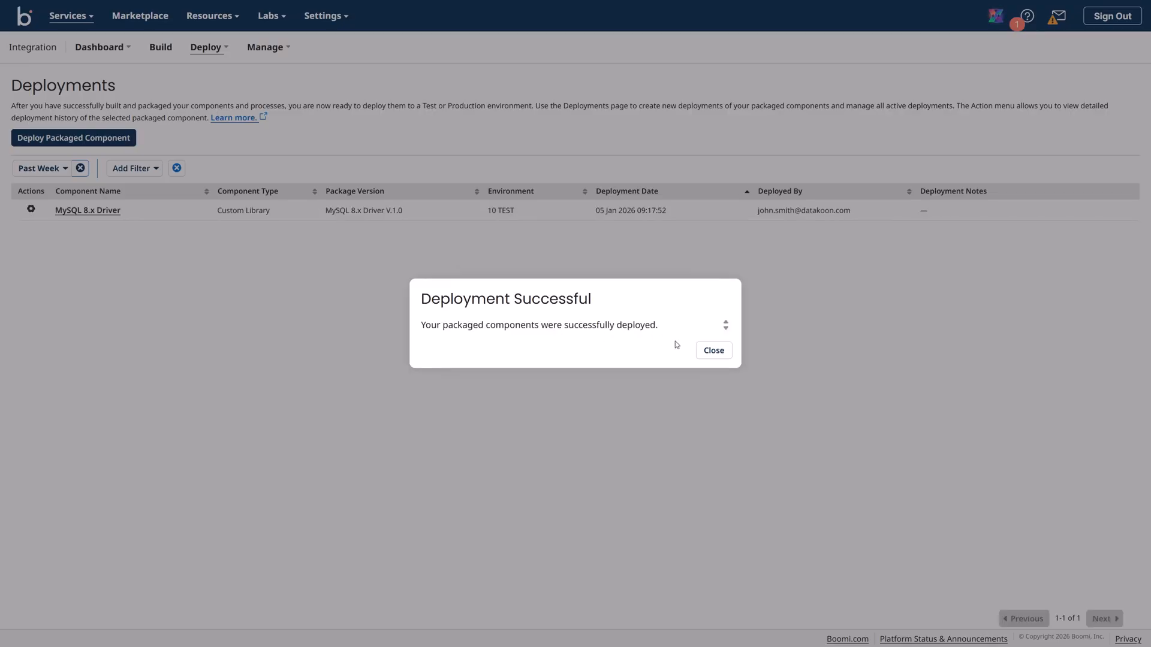
pyautogui.click(713, 351)
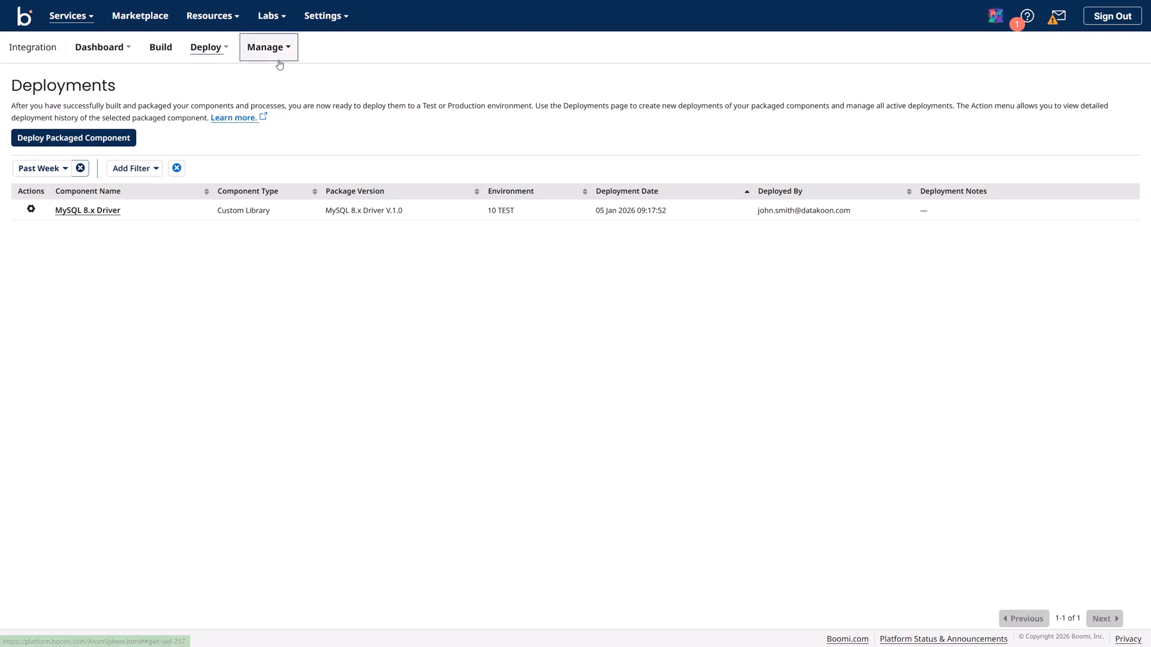
# Return to the MySQL DB (AWS) Connection in the Integration build area and test it on the Data Koon TEST runtime under 10 TEST
pyautogui.click(77, 23)
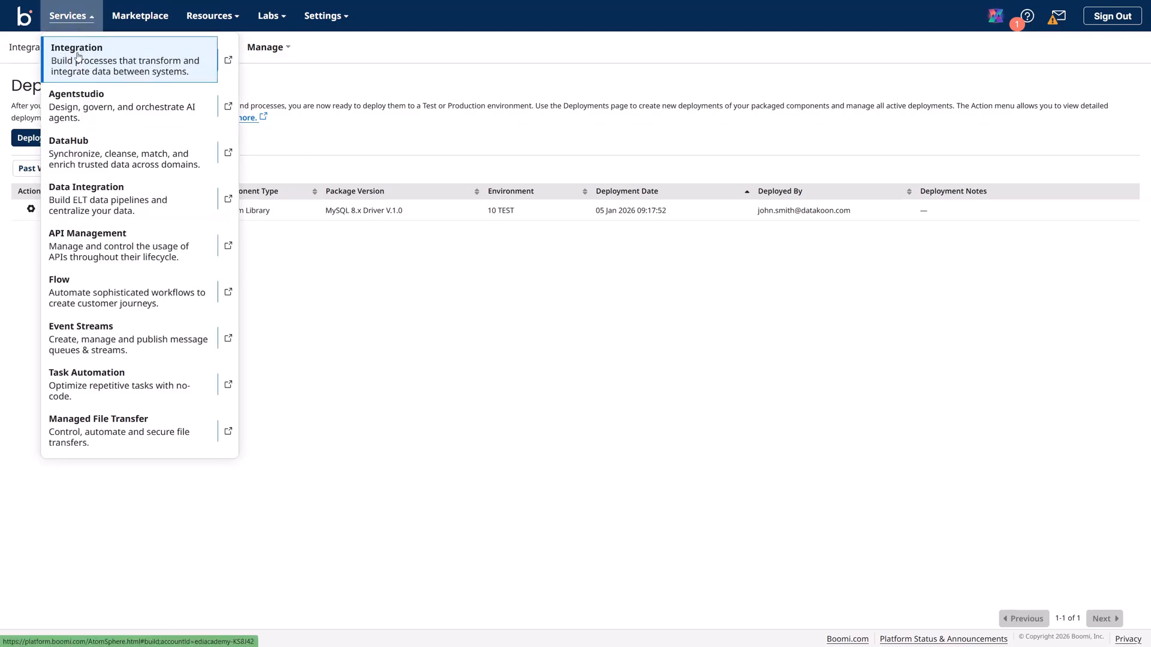
pyautogui.click(77, 56)
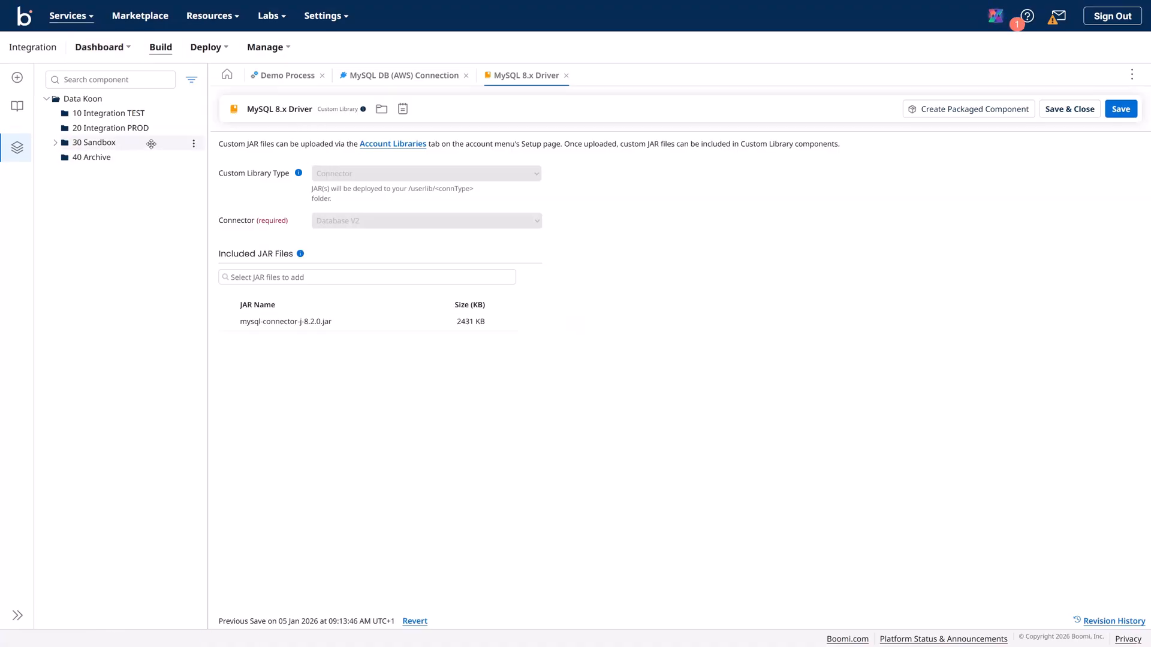
pyautogui.click(388, 80)
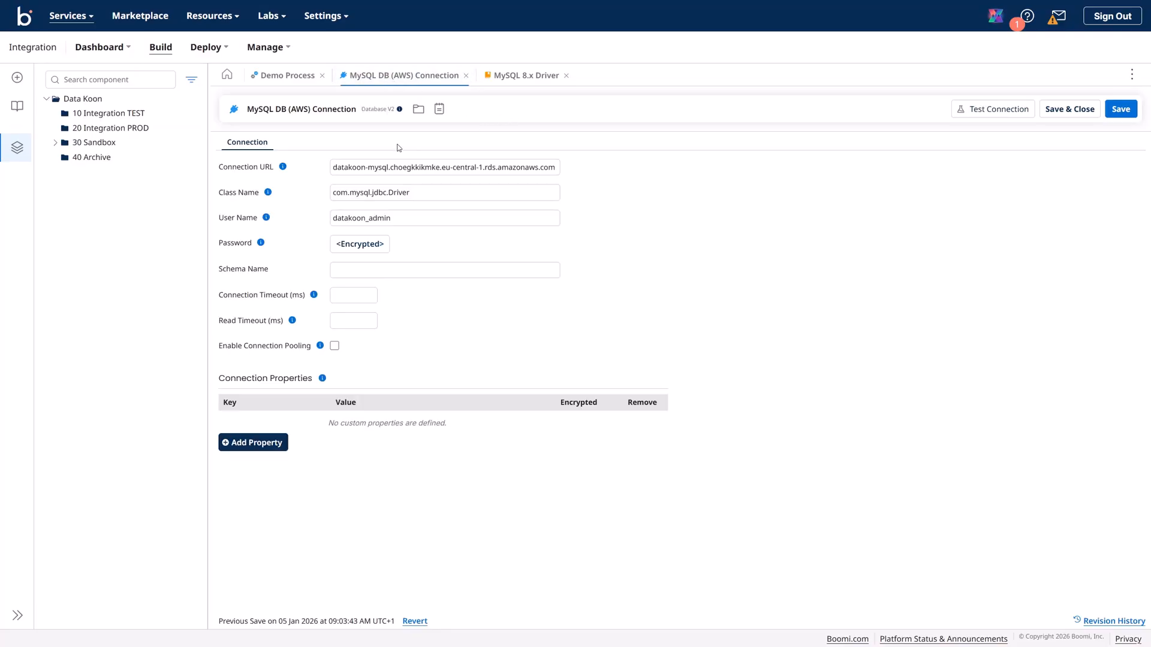
pyautogui.click(977, 111)
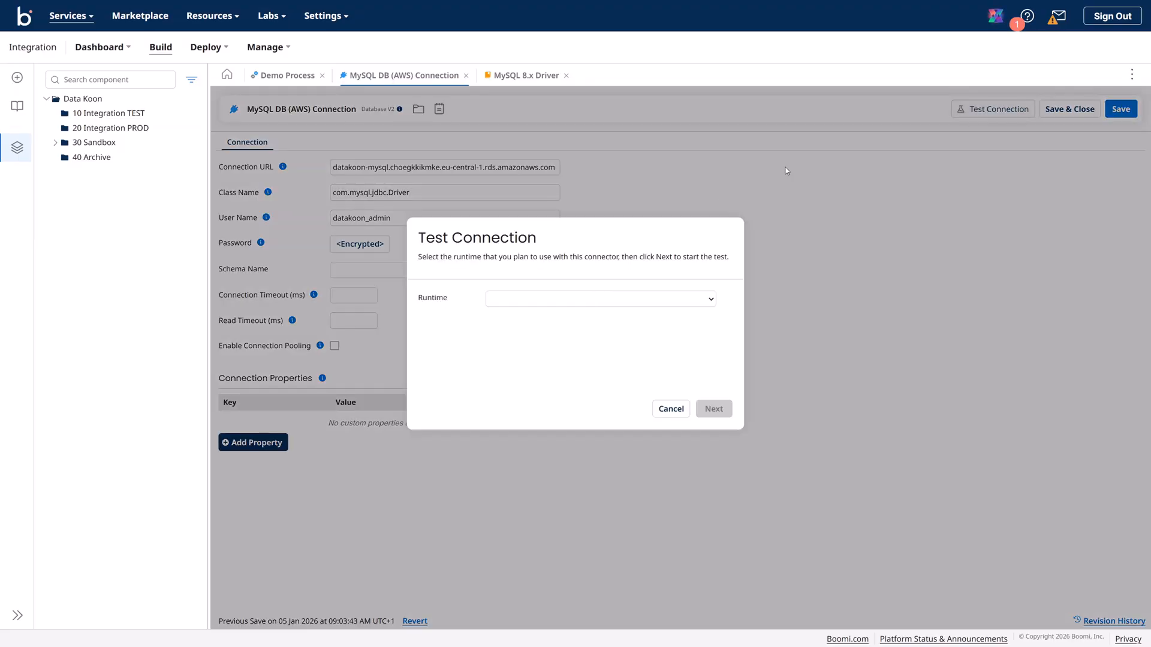
pyautogui.click(636, 299)
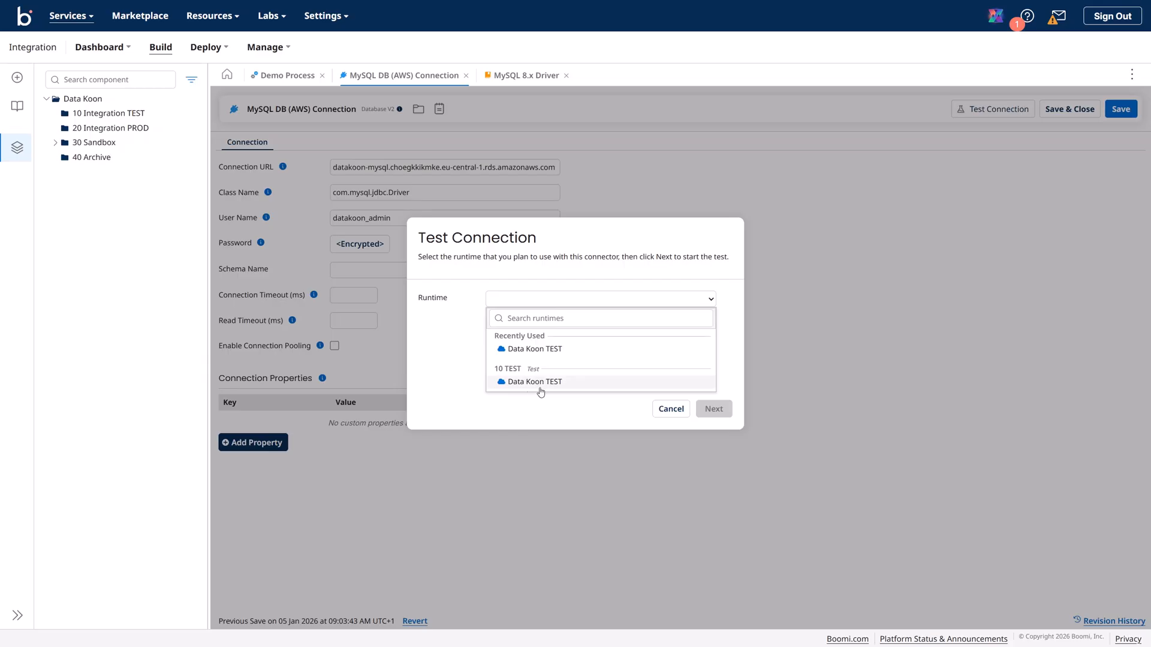
pyautogui.click(520, 383)
pyautogui.click(713, 410)
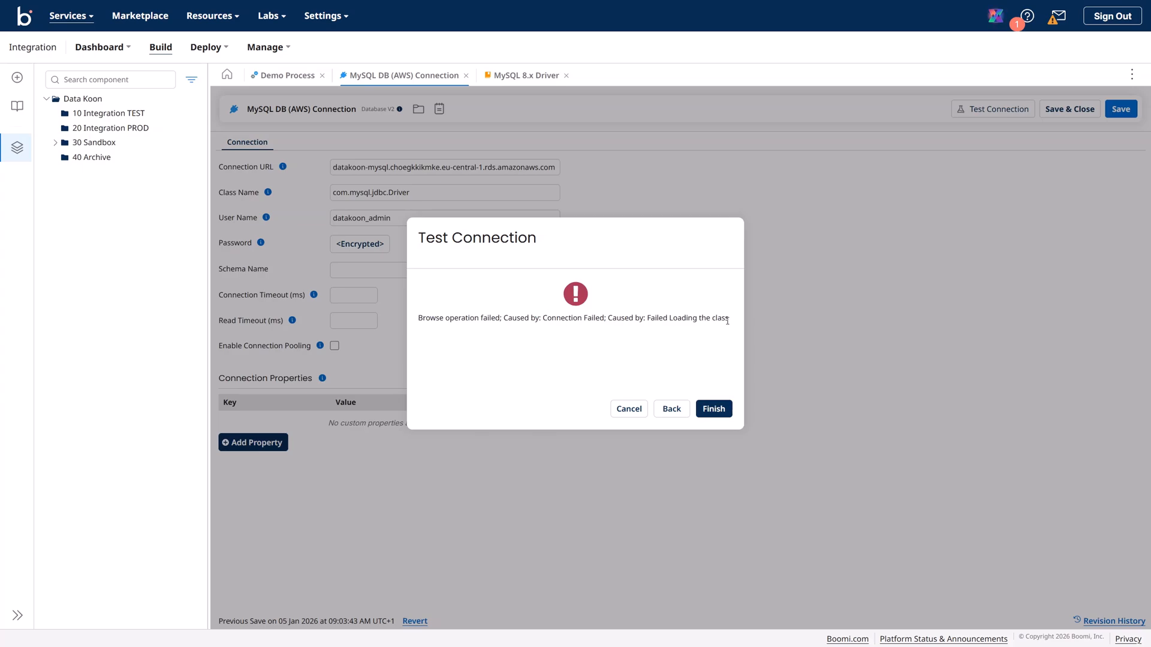
pyautogui.click(714, 409)
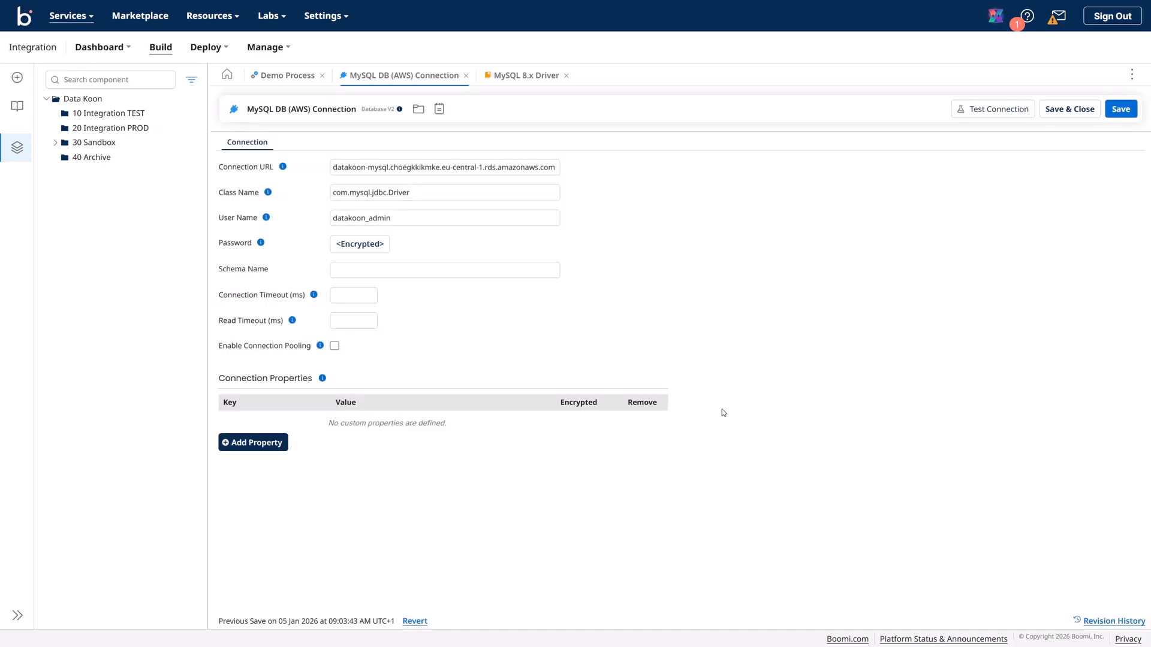
# Switch to DBeaver and open the MySQL driver settings of the datakoon connection
pyautogui.click(435, 210)
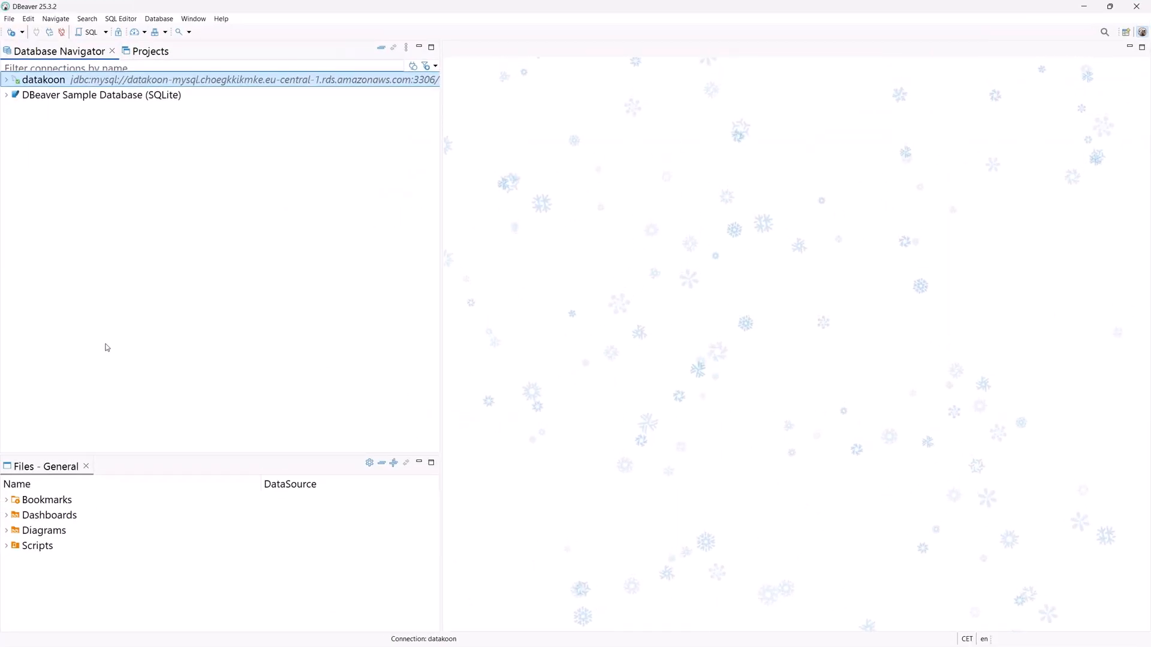
pyautogui.rightClick(90, 87)
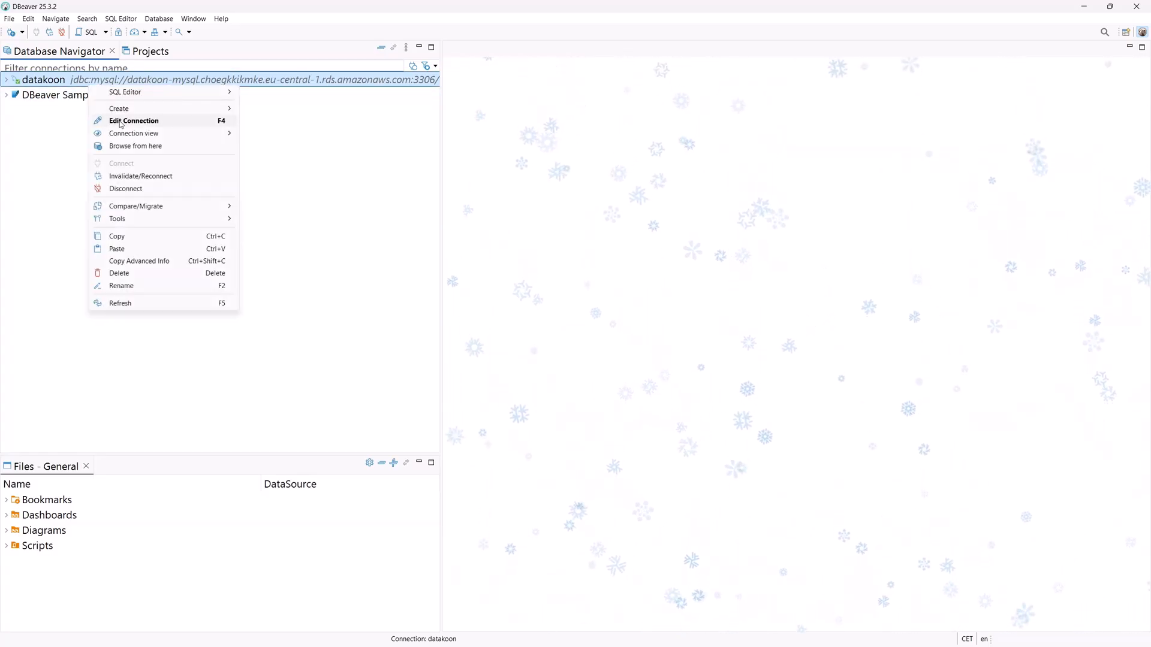
pyautogui.click(138, 118)
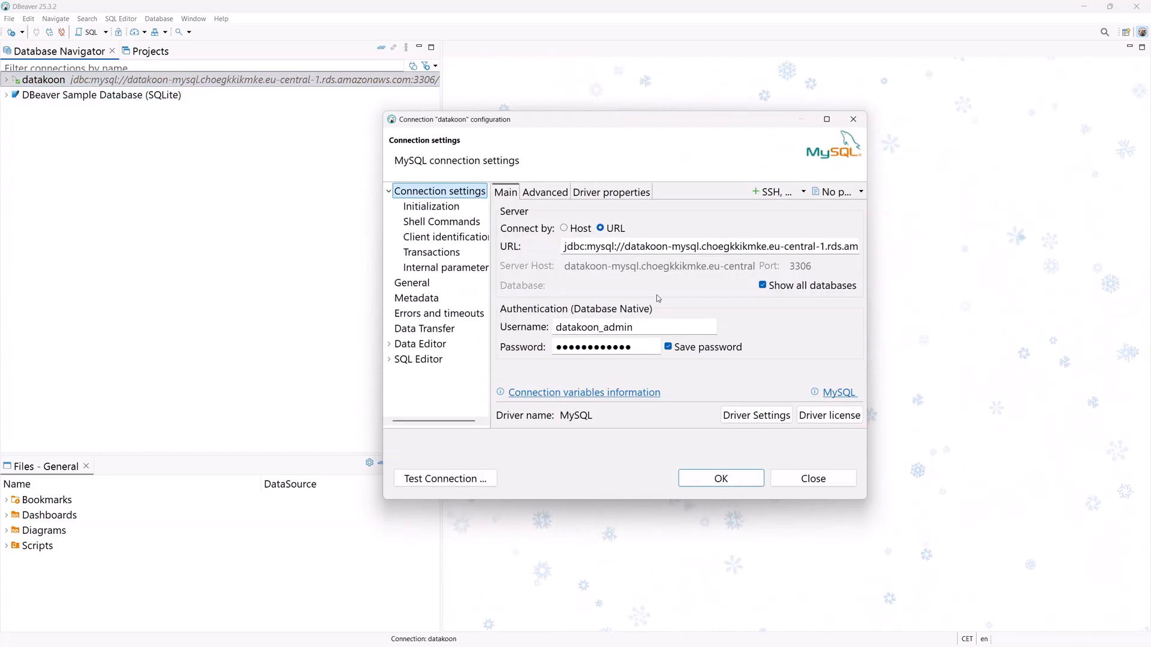
pyautogui.click(753, 416)
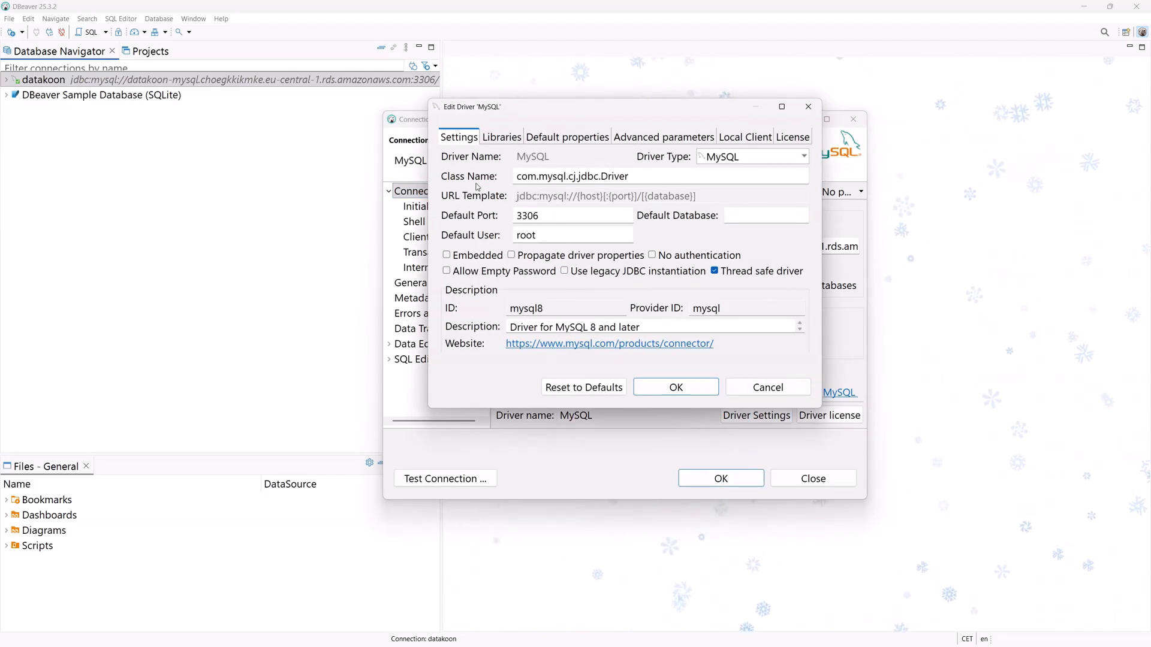
# Copy the driver class name com.mysql.cj.jdbc.Driver and close the driver and connection settings
pyautogui.moveTo(635, 178); pyautogui.dragTo(514, 178)
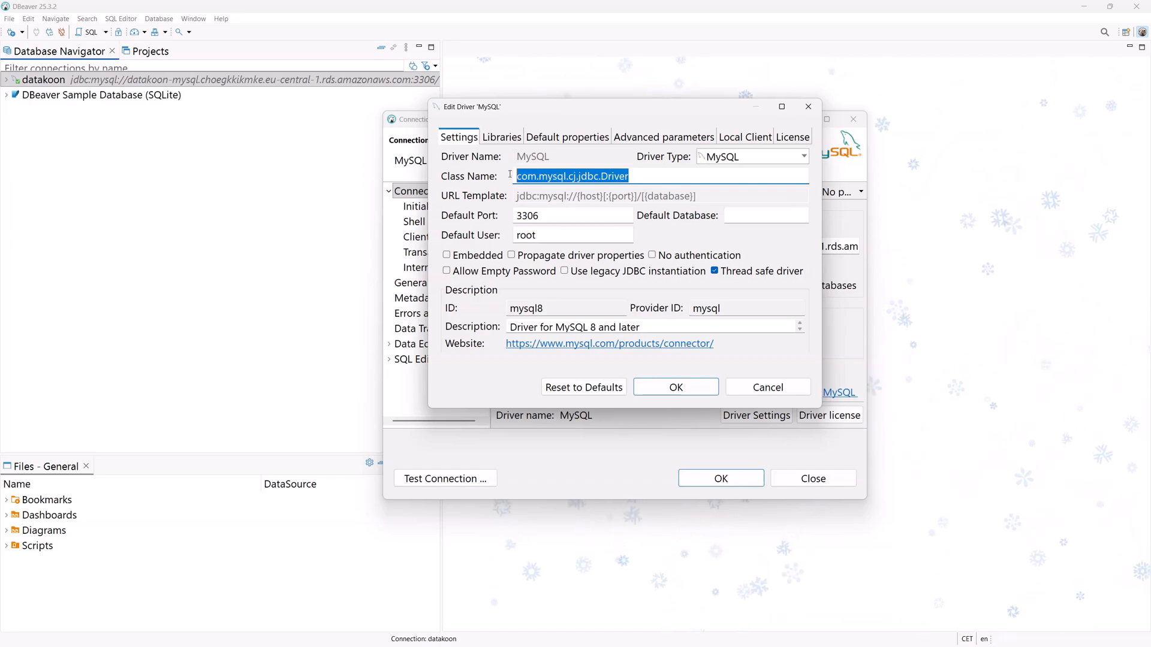
pyautogui.click(575, 178)
pyautogui.doubleClick(572, 178)
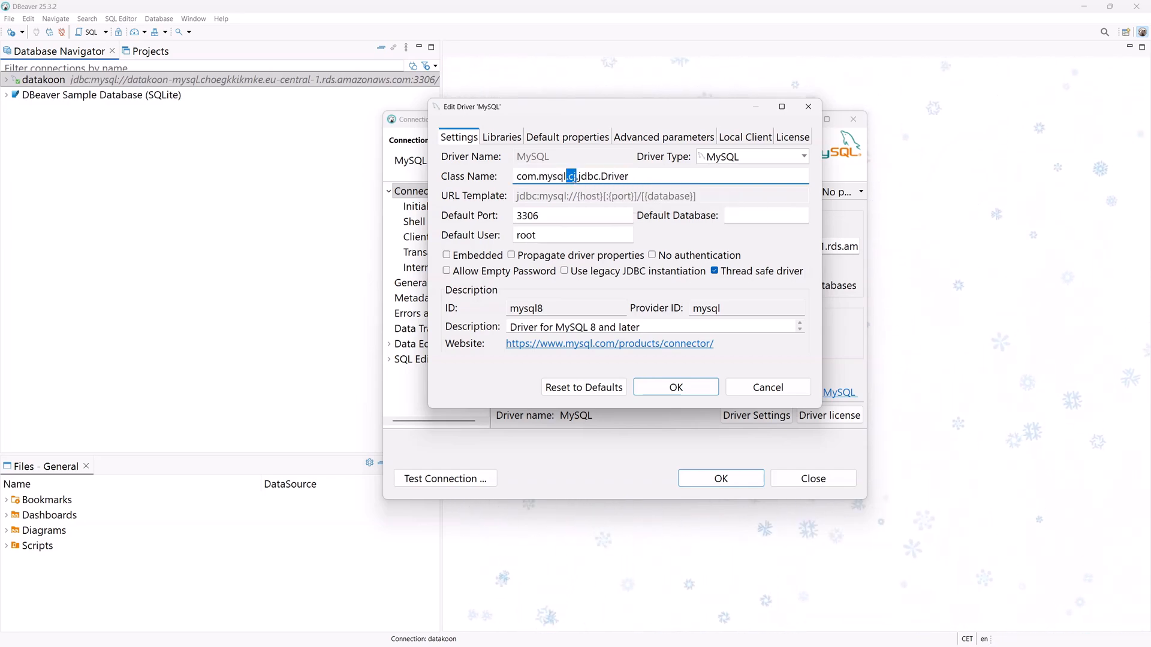
pyautogui.click(637, 177)
pyautogui.moveTo(637, 176); pyautogui.dragTo(514, 176)
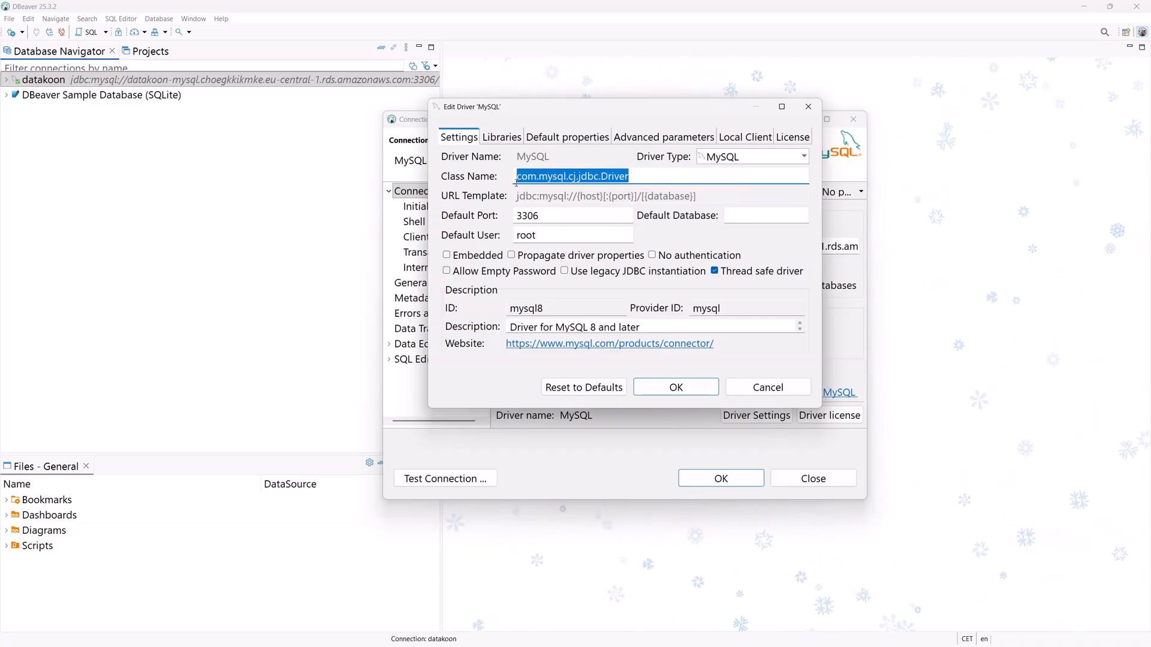
pyautogui.rightClick(550, 178)
pyautogui.click(580, 210)
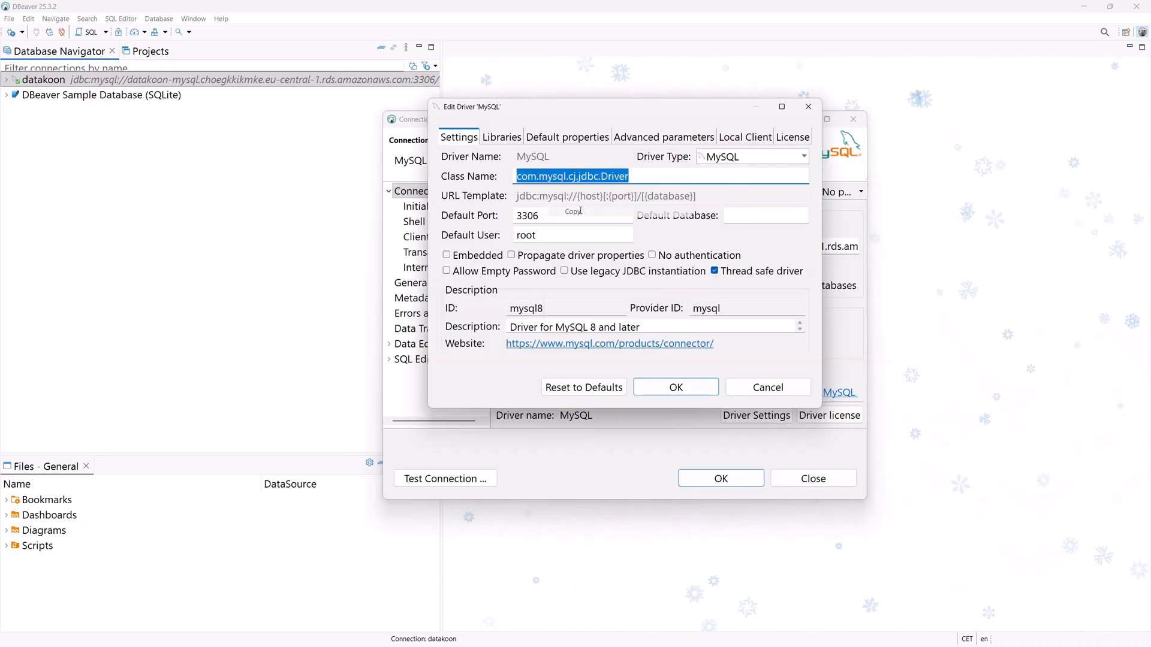
pyautogui.click(706, 391)
pyautogui.press('Return')
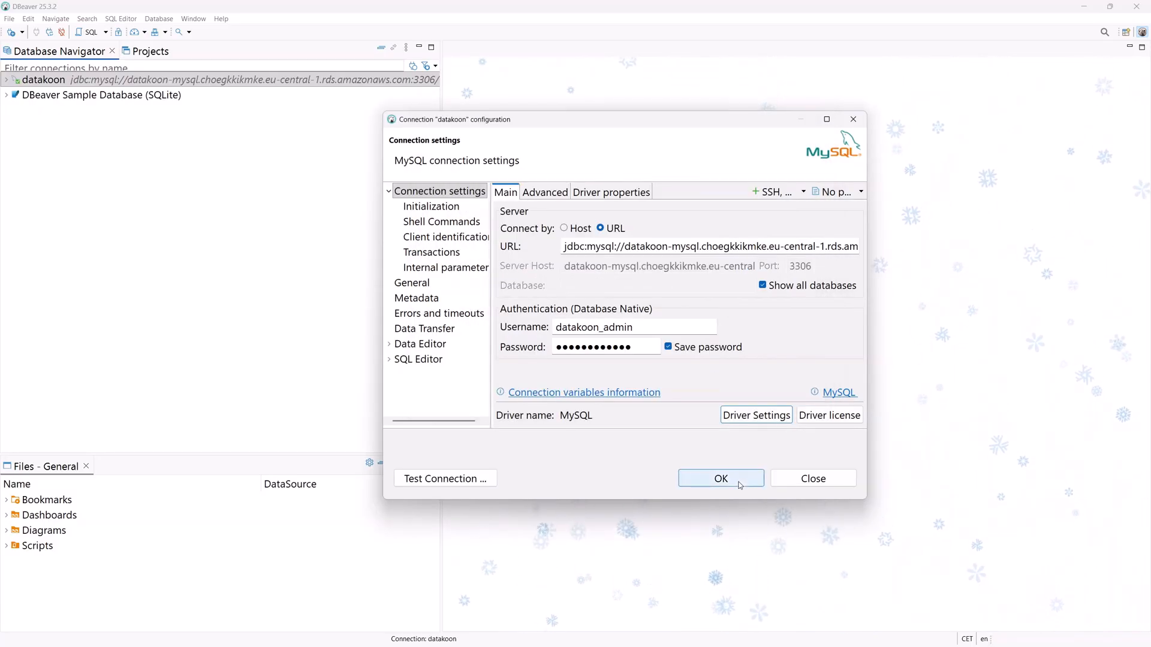
# Switch back to Boomi, set the connection's Class Name to com.mysql.cj.jdbc.Driver and save the connection
pyautogui.click(1083, 6)
pyautogui.click(424, 192)
pyautogui.click(376, 194)
pyautogui.moveTo(363, 193); pyautogui.dragTo(388, 192)
pyautogui.click(413, 193)
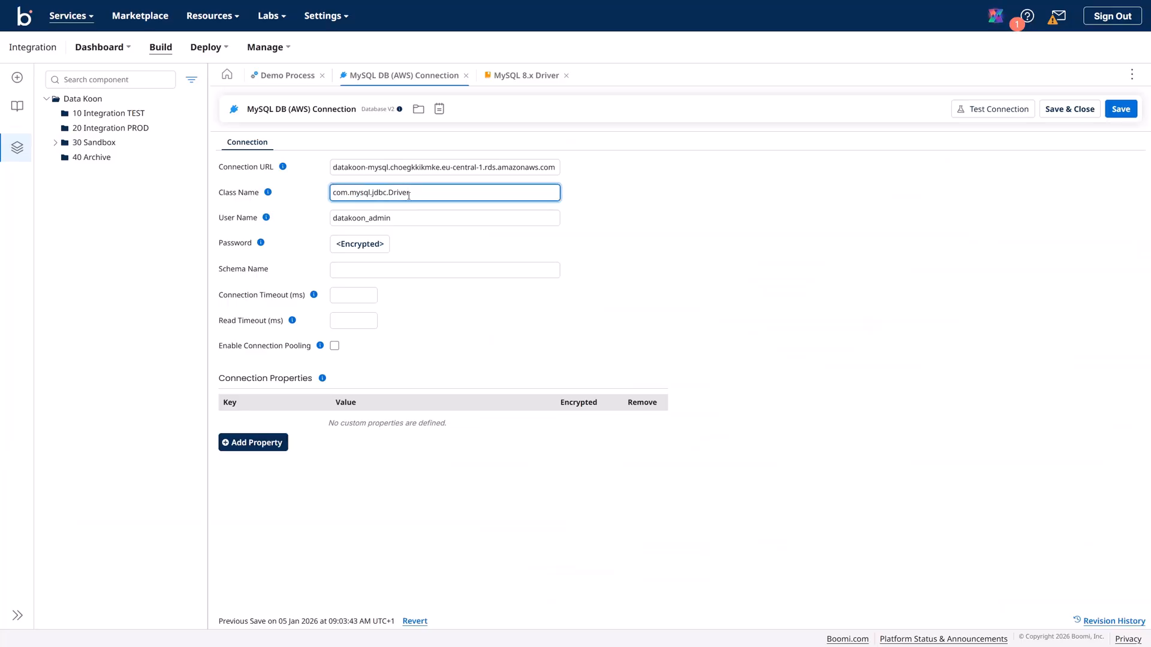
pyautogui.moveTo(431, 195); pyautogui.dragTo(282, 190)
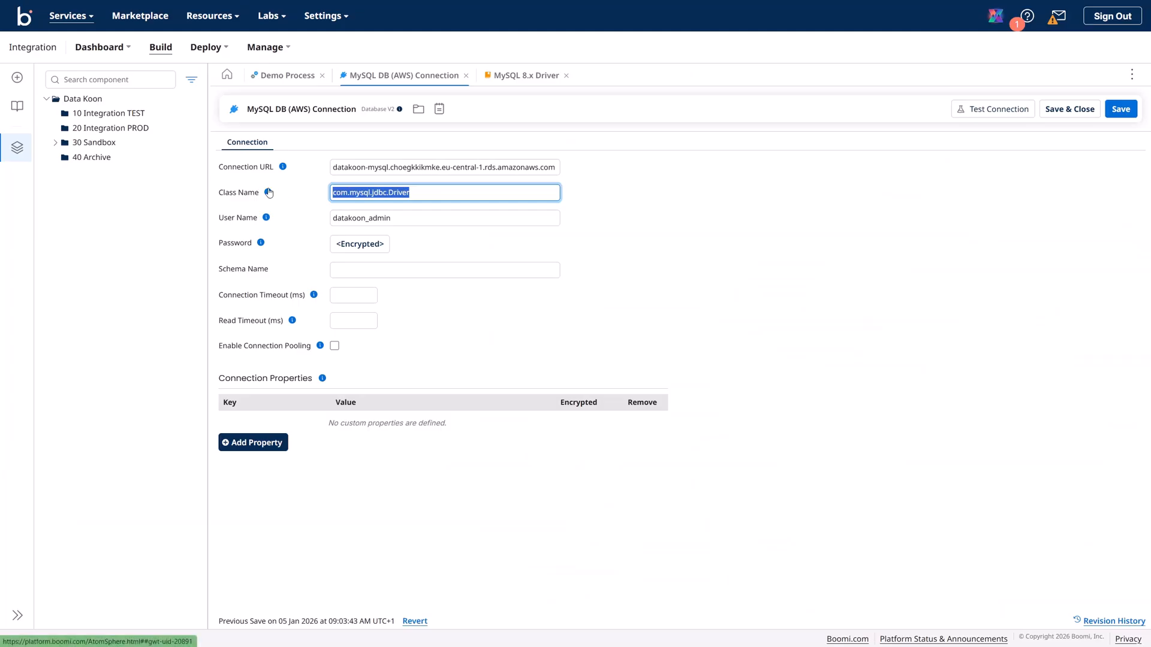
pyautogui.hotkey('ctrl', 'v')
pyautogui.click(1121, 109)
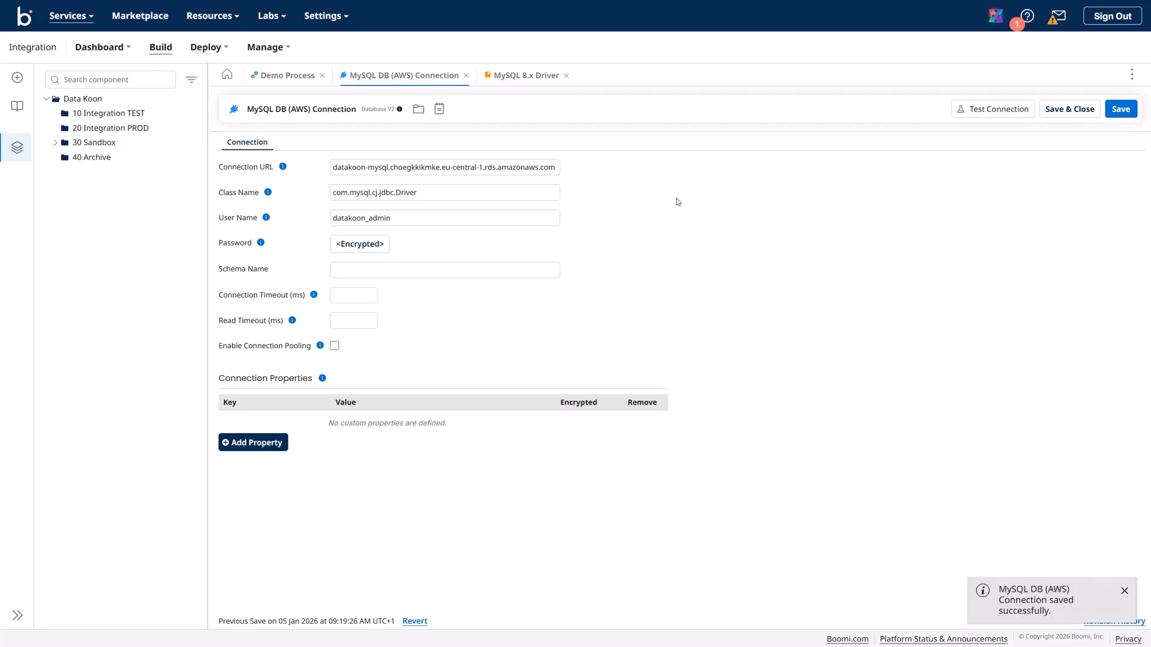
# Test the saved connection with the new class name on the Data Koon TEST runtime
pyautogui.click(978, 112)
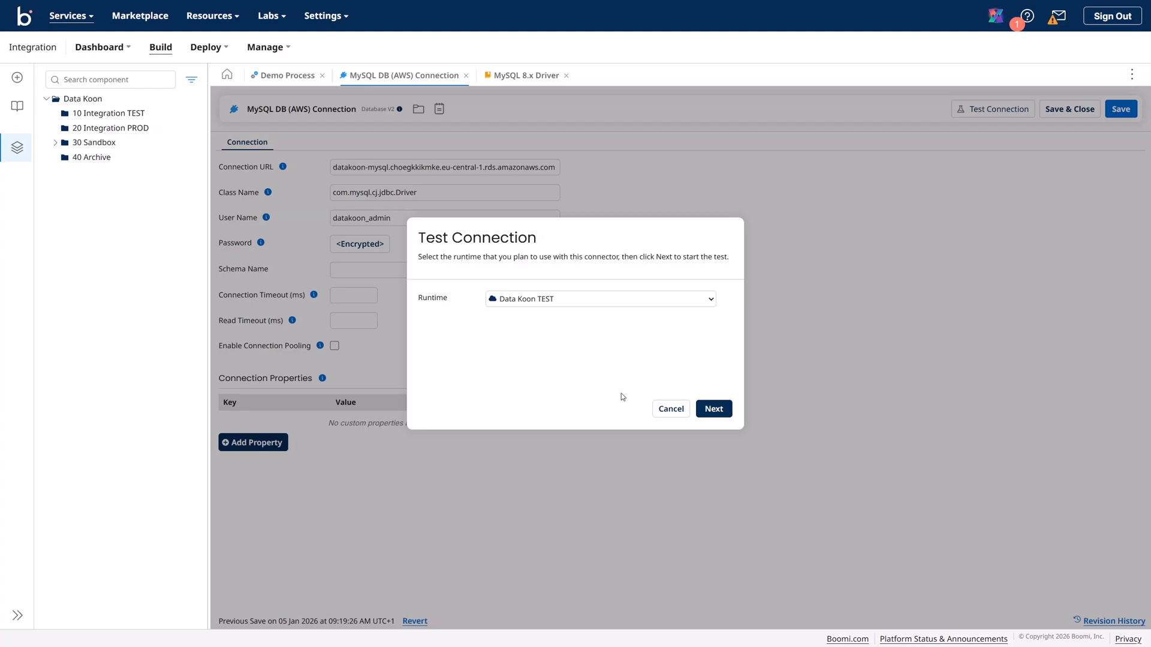
pyautogui.click(714, 410)
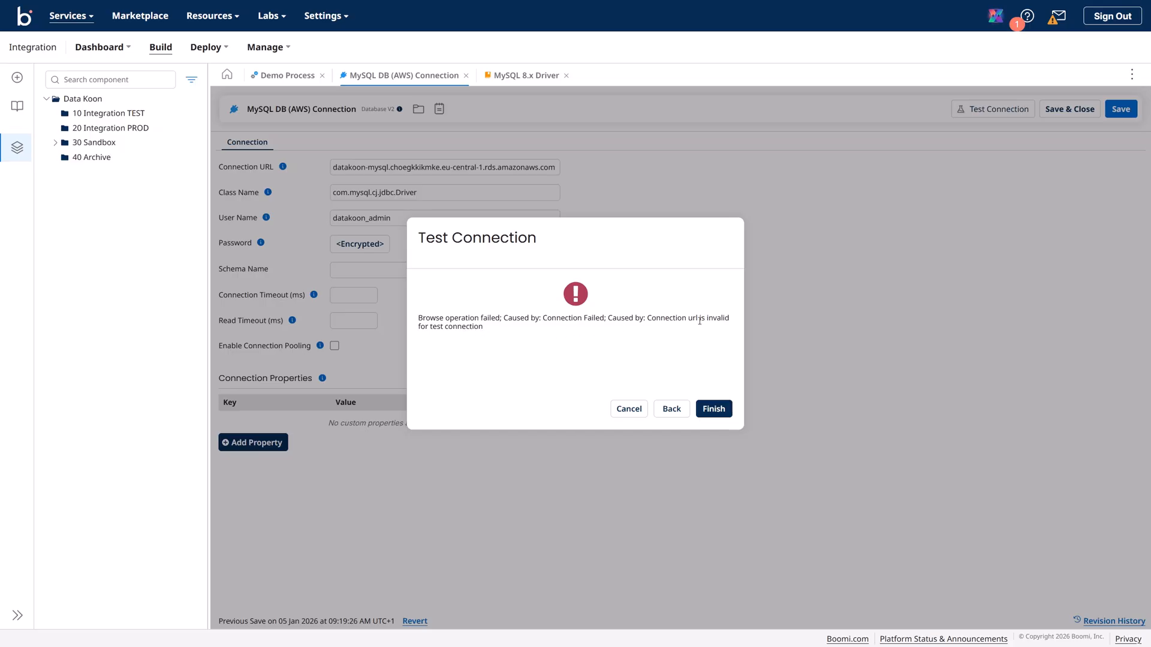
pyautogui.moveTo(650, 318); pyautogui.dragTo(724, 318)
pyautogui.click(711, 407)
# Close the test result and copy the prefix jdbc:mysql:// from the MySQL connection URL example in the Boomi Help Docs
pyautogui.click(436, 167)
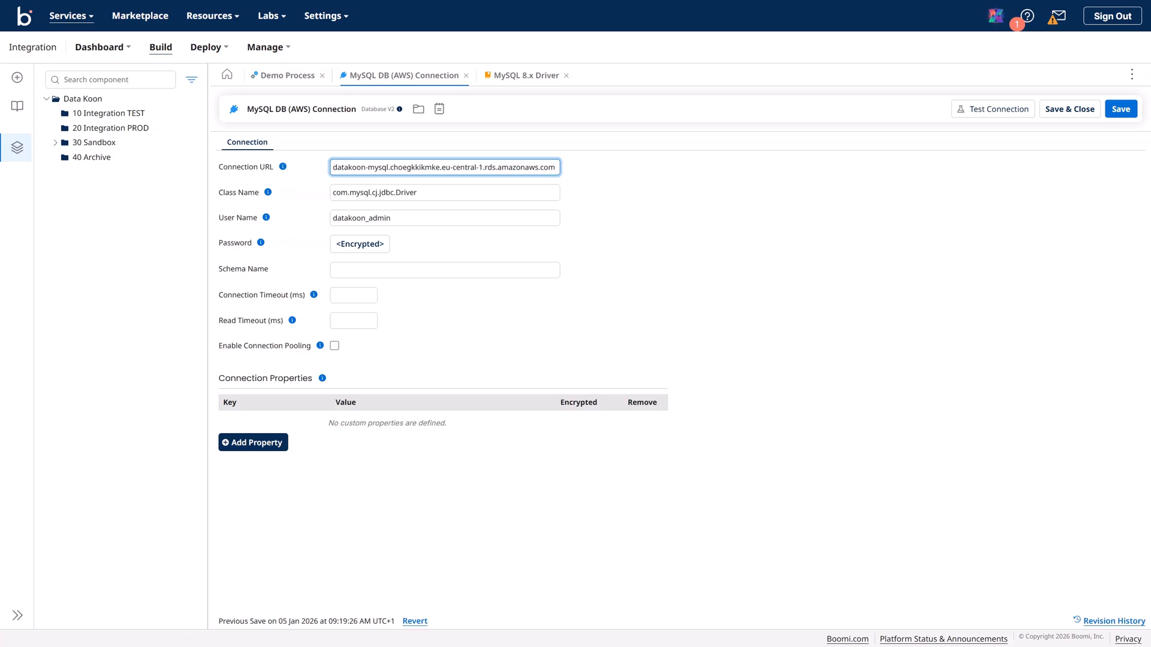
pyautogui.hotkey('alt', 'Tab')
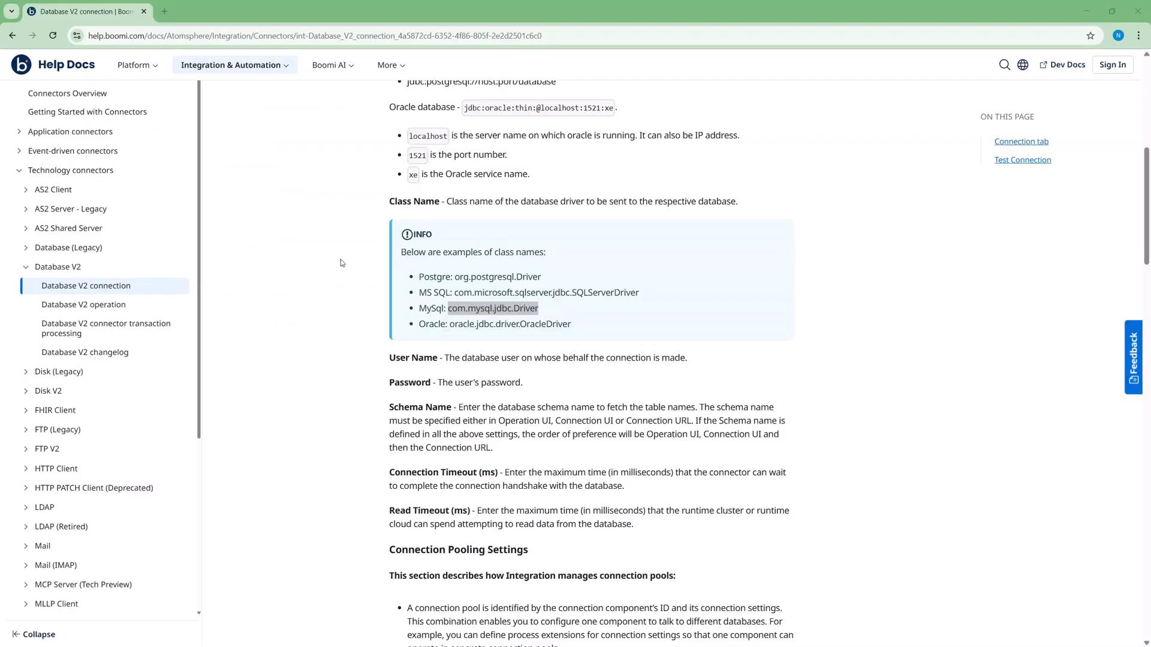
pyautogui.click(340, 249)
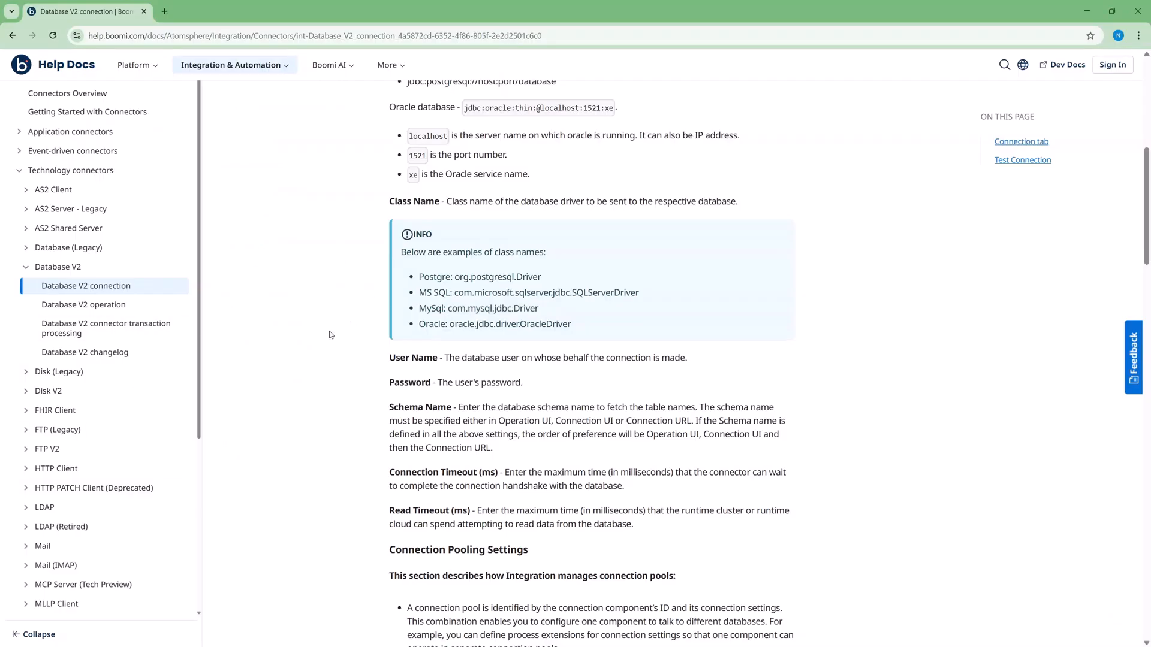
pyautogui.scroll(4, 356, 329)
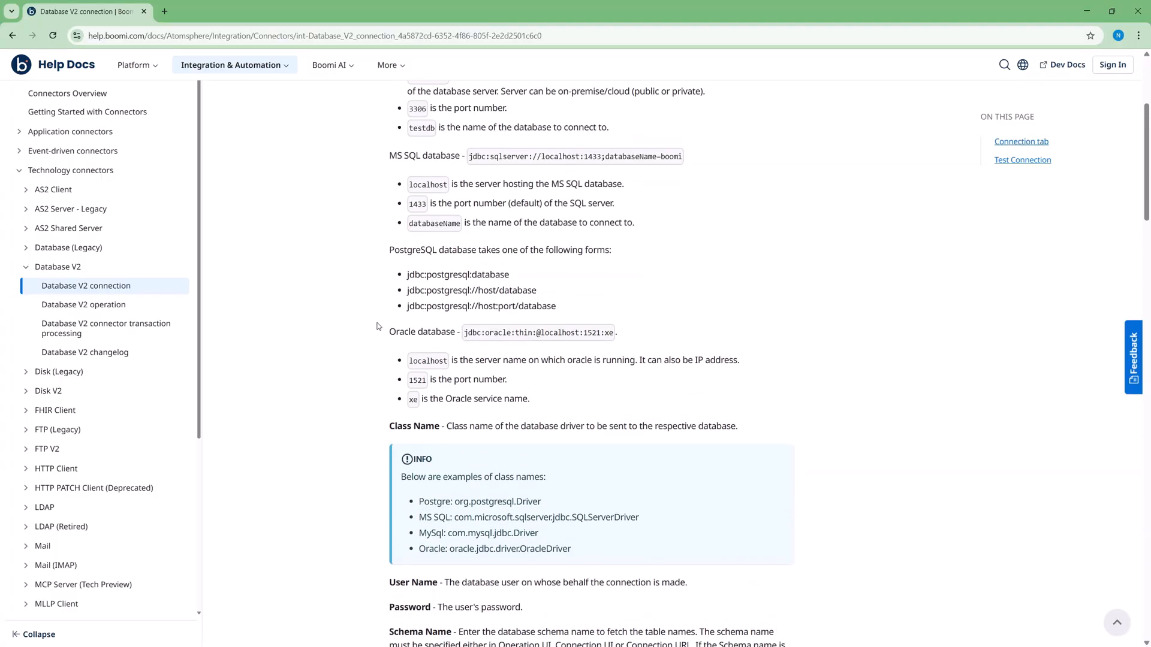
pyautogui.scroll(3, 379, 326)
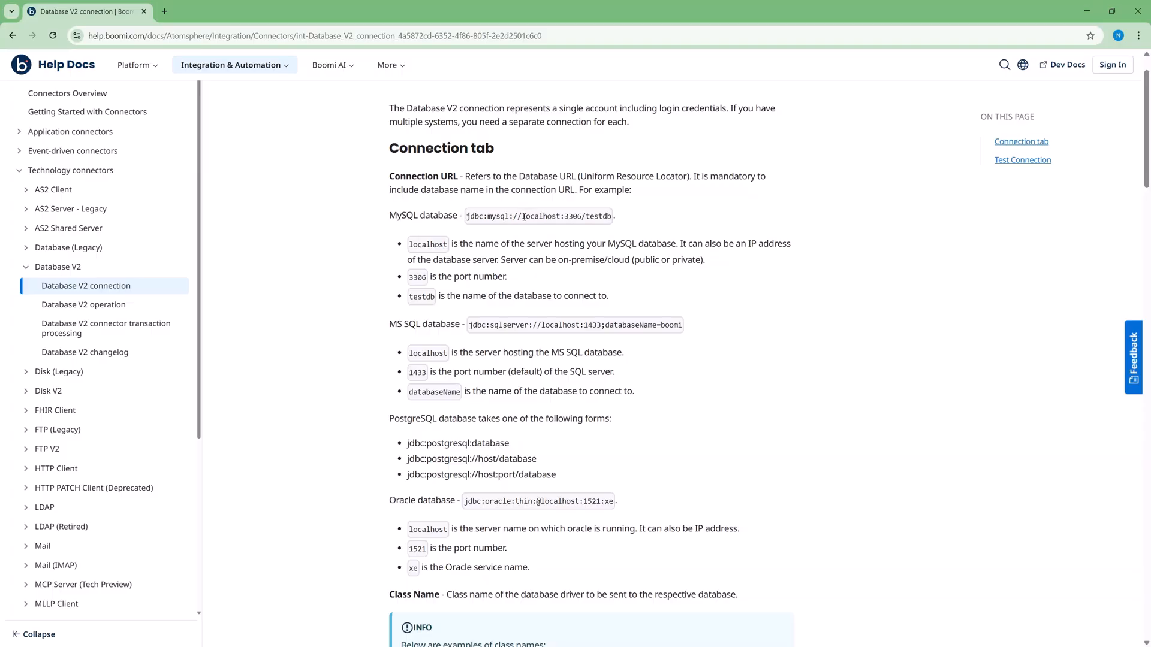
pyautogui.moveTo(523, 217); pyautogui.dragTo(466, 220)
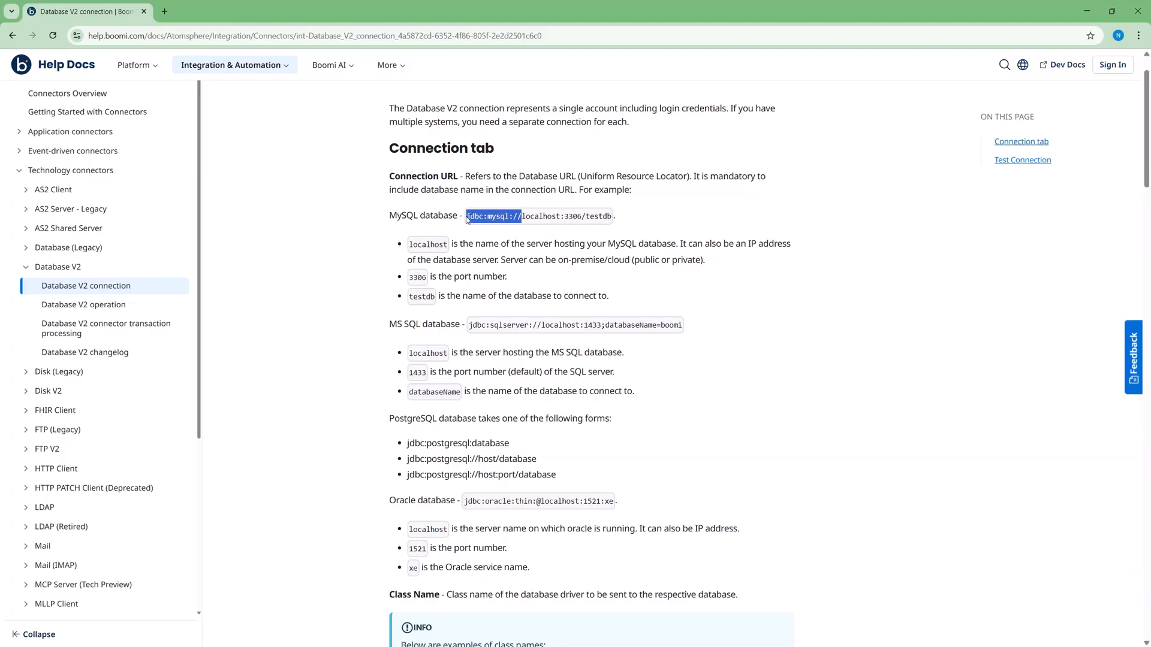
pyautogui.rightClick(475, 217)
pyautogui.click(492, 229)
pyautogui.click(1086, 11)
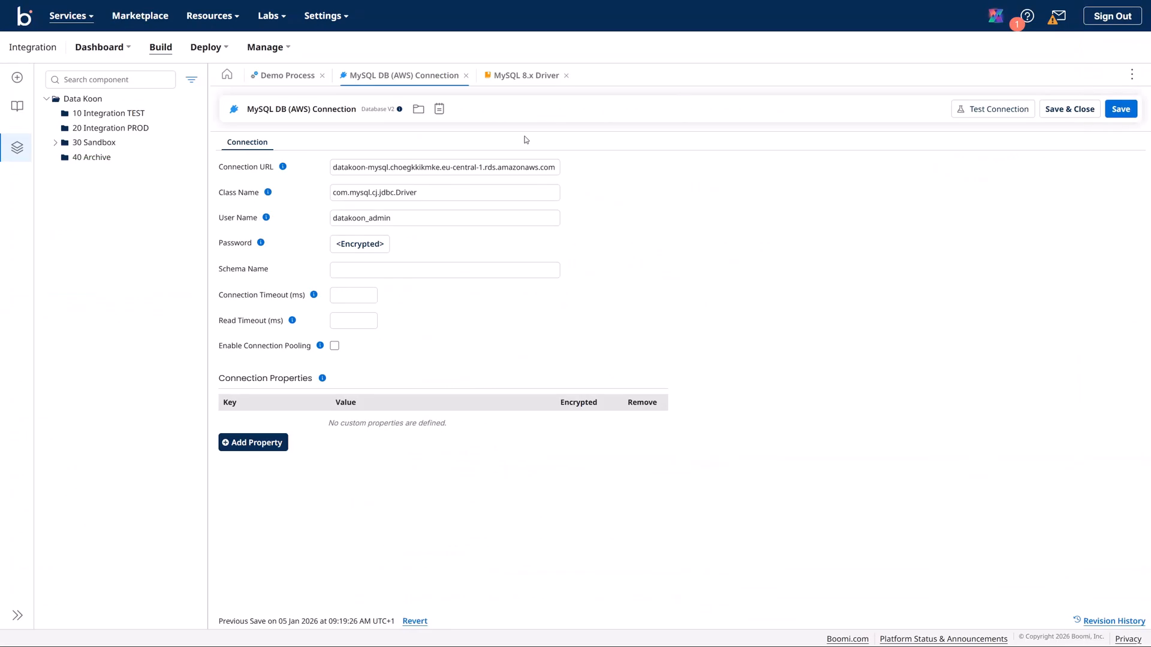
# Back in Boomi, add jdbc:mysql:// before and :3306 after the host in the Connection URL and save the connection
pyautogui.click(337, 167)
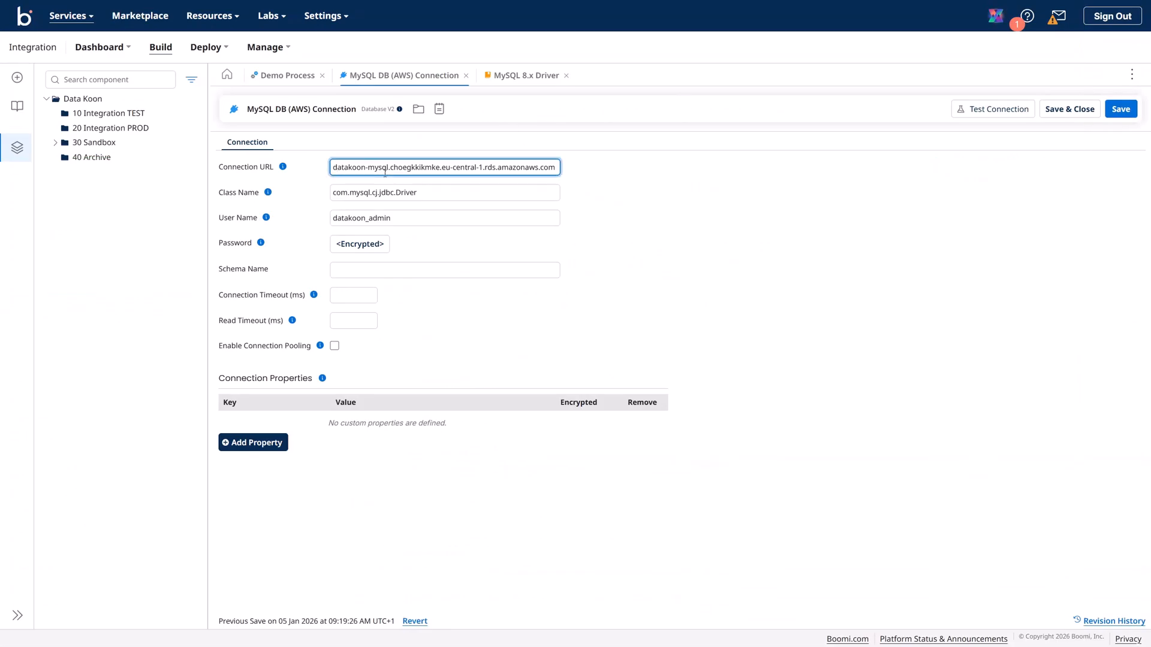
pyautogui.hotkey('ctrl', 'v')
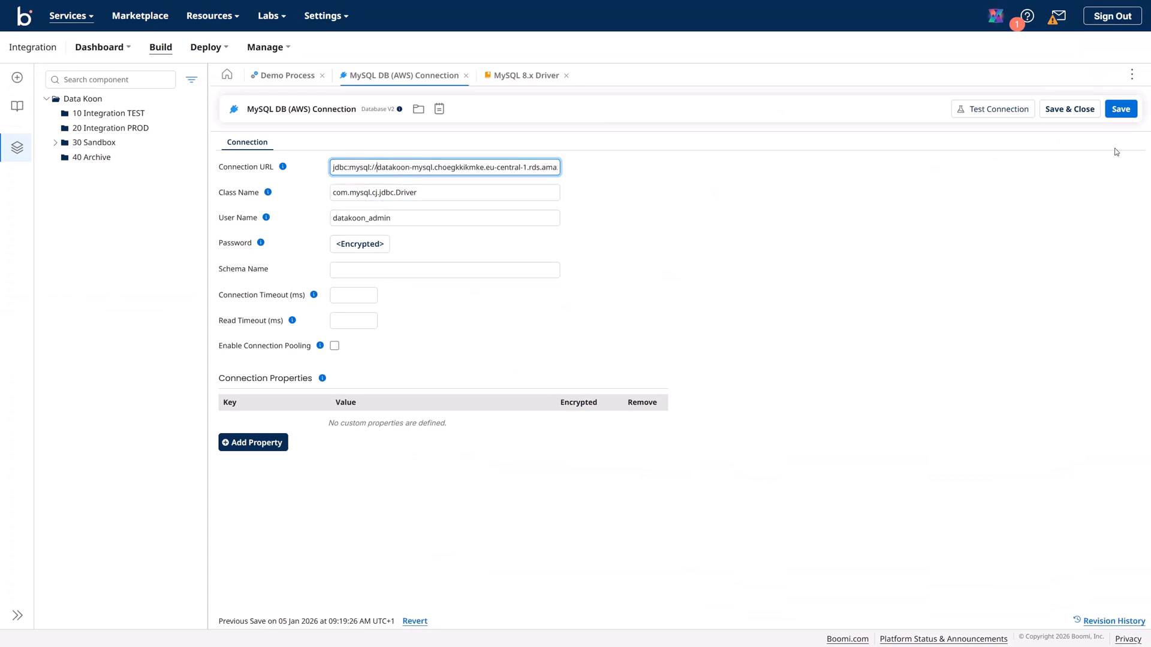
pyautogui.hotkey('ctrl', 'a')
pyautogui.press('Right')
pyautogui.press('Right')
pyautogui.press('Right')
pyautogui.press('Right')
pyautogui.press('Right')
pyautogui.press('Right')
pyautogui.press('Right')
pyautogui.press('Right')
pyautogui.press('Right')
pyautogui.press('Right')
pyautogui.press('Right')
pyautogui.press('Right')
pyautogui.press('Right')
pyautogui.press('Right')
pyautogui.press('Right')
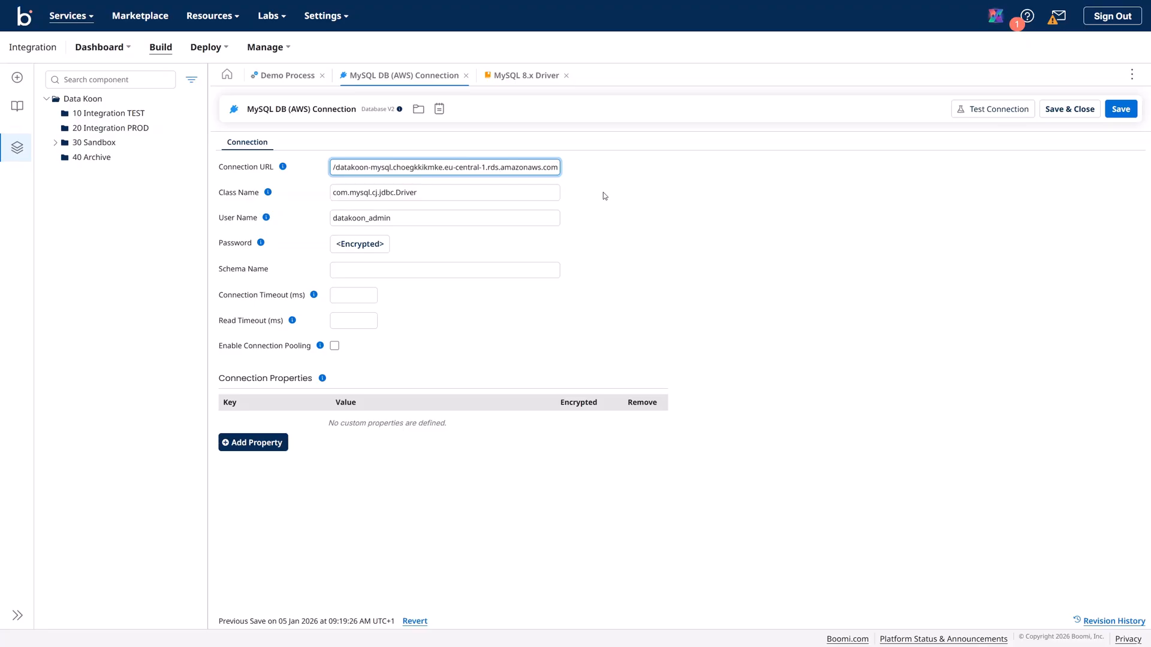
pyautogui.write(':')
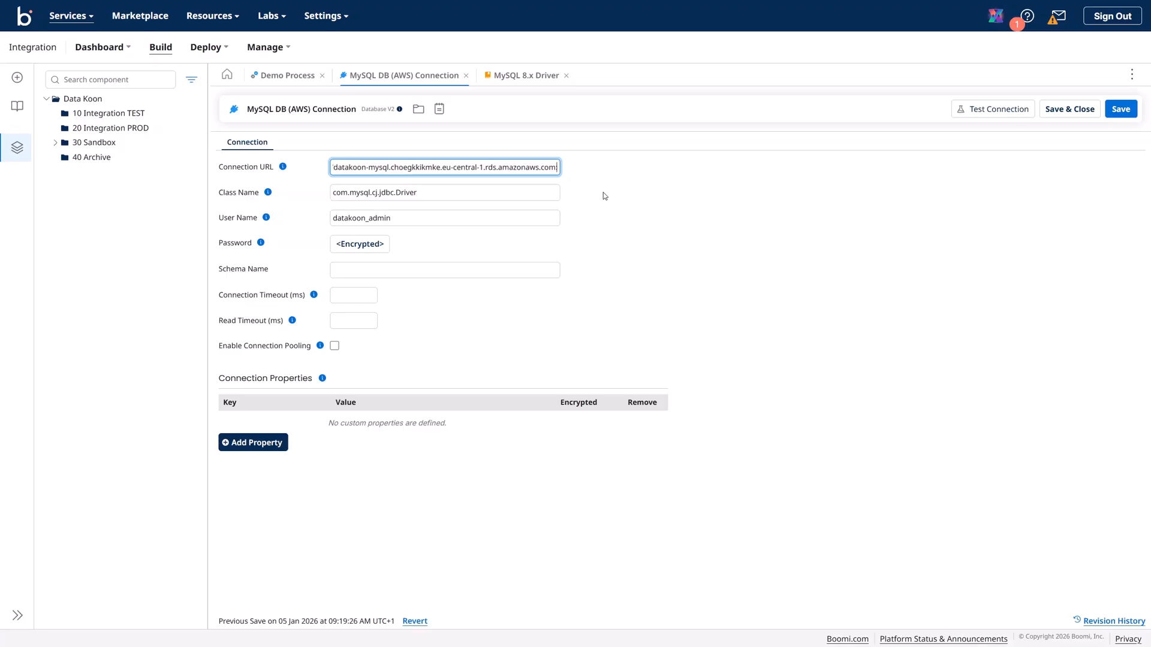
pyautogui.write('3306')
pyautogui.click(539, 199)
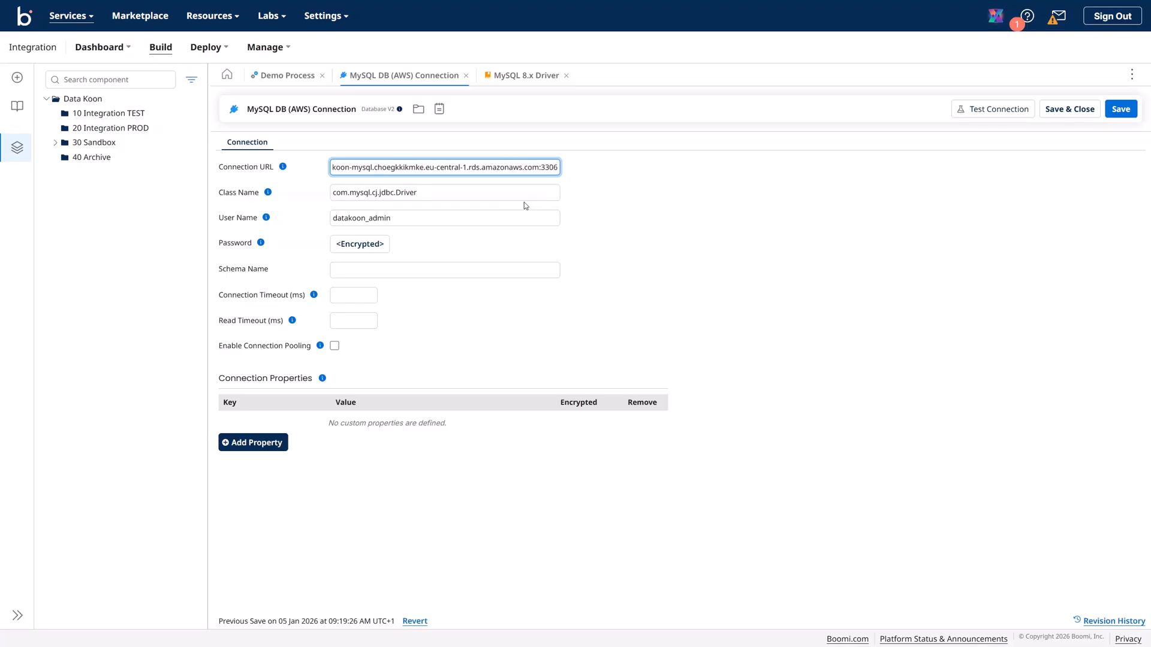
pyautogui.click(1116, 110)
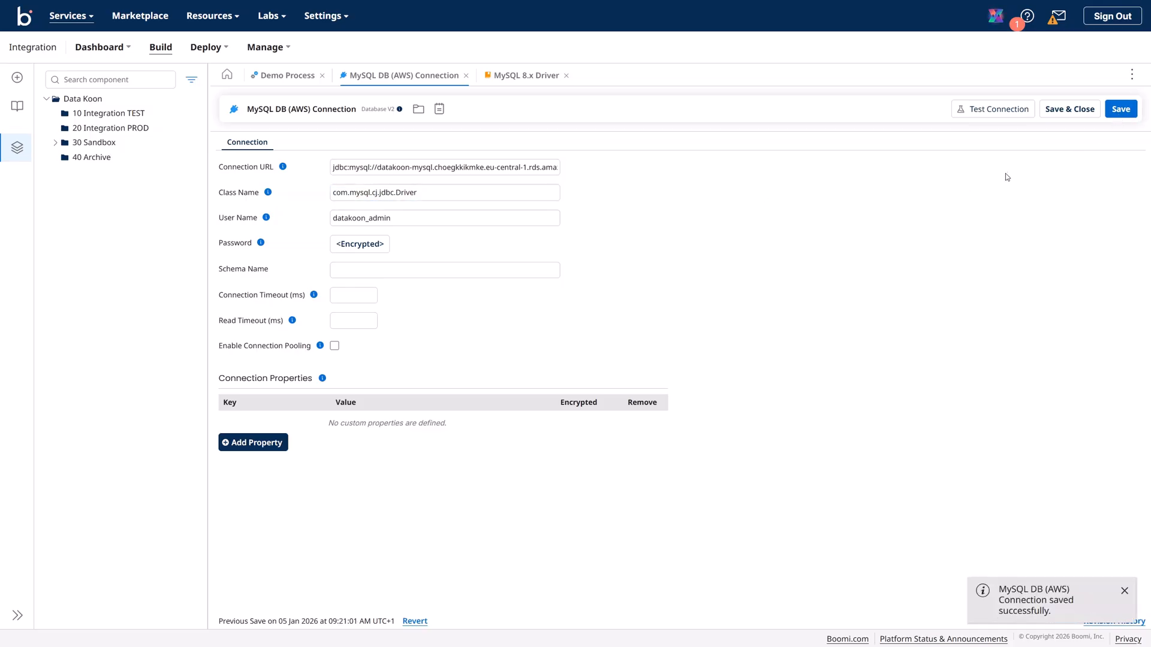
# Test the connection with the completed URL on the Data Koon TEST runtime, read the full result message and close it
pyautogui.click(994, 114)
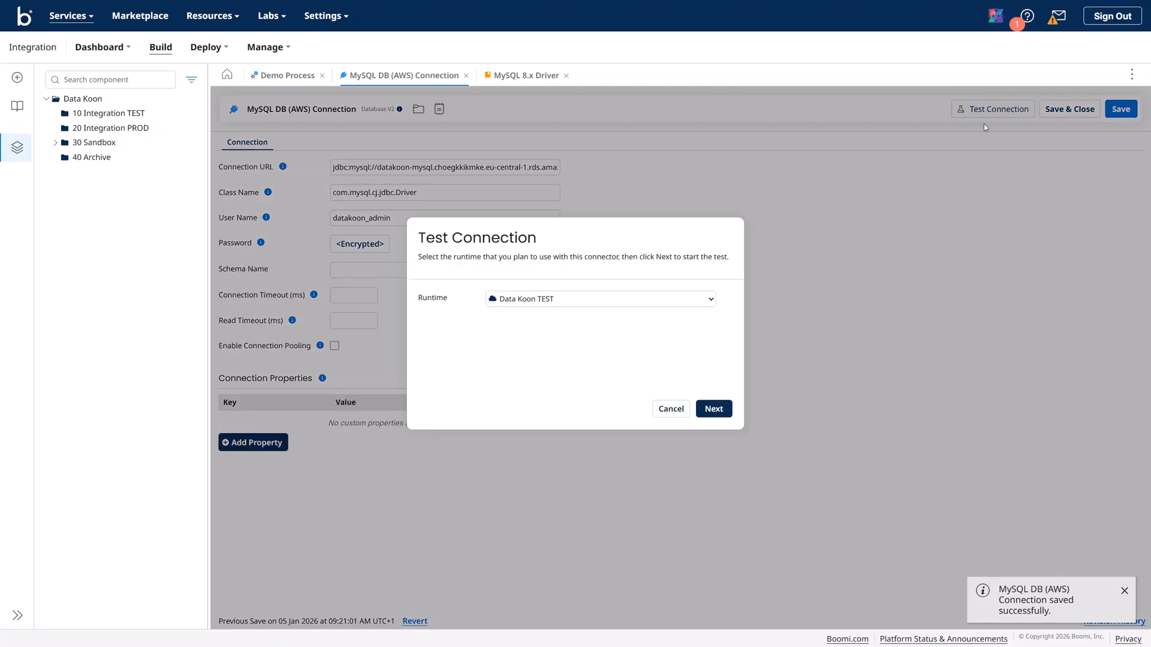
pyautogui.click(714, 408)
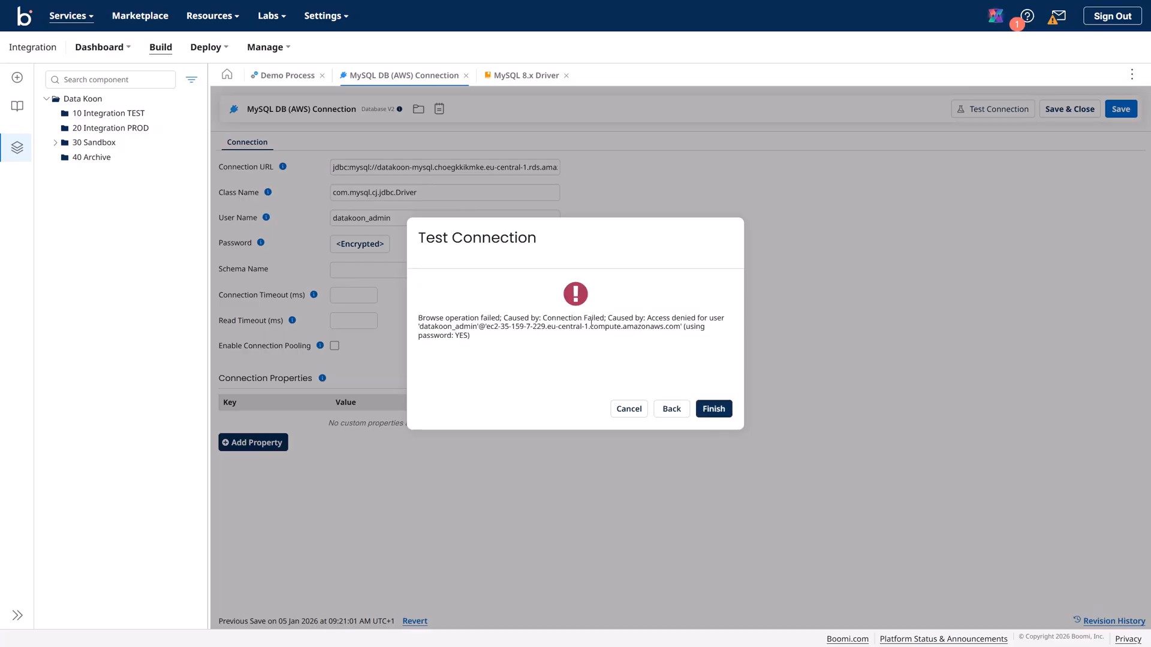
pyautogui.moveTo(647, 319); pyautogui.dragTo(724, 319)
pyautogui.moveTo(452, 328); pyautogui.dragTo(456, 328)
pyautogui.moveTo(419, 318); pyautogui.dragTo(481, 337)
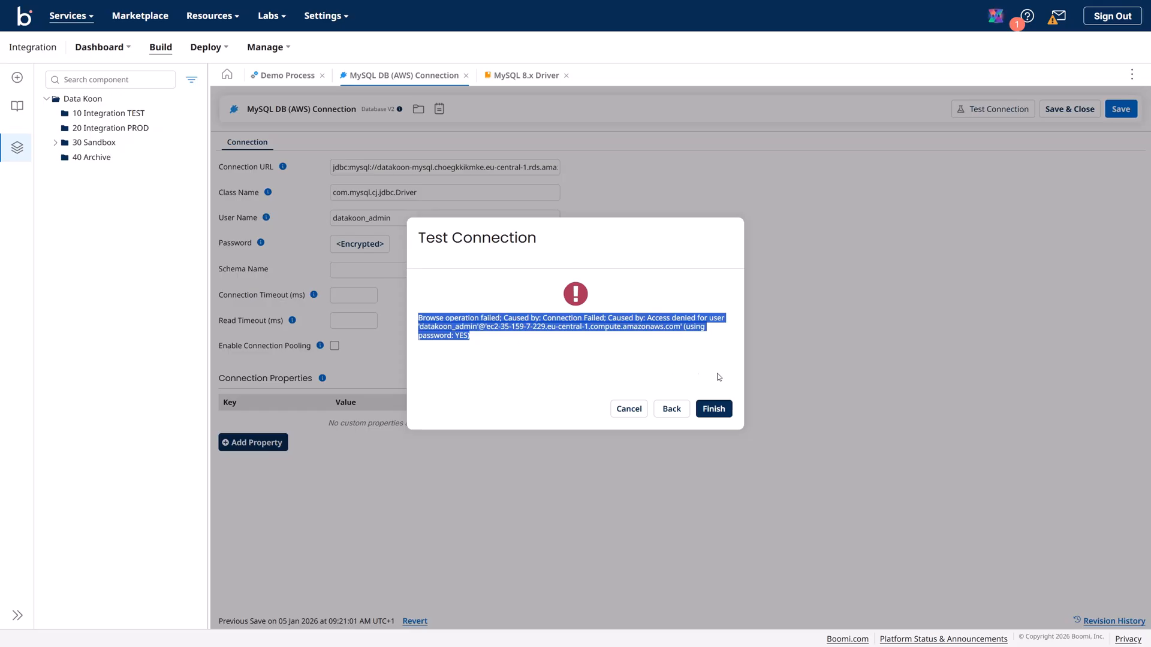
pyautogui.click(717, 409)
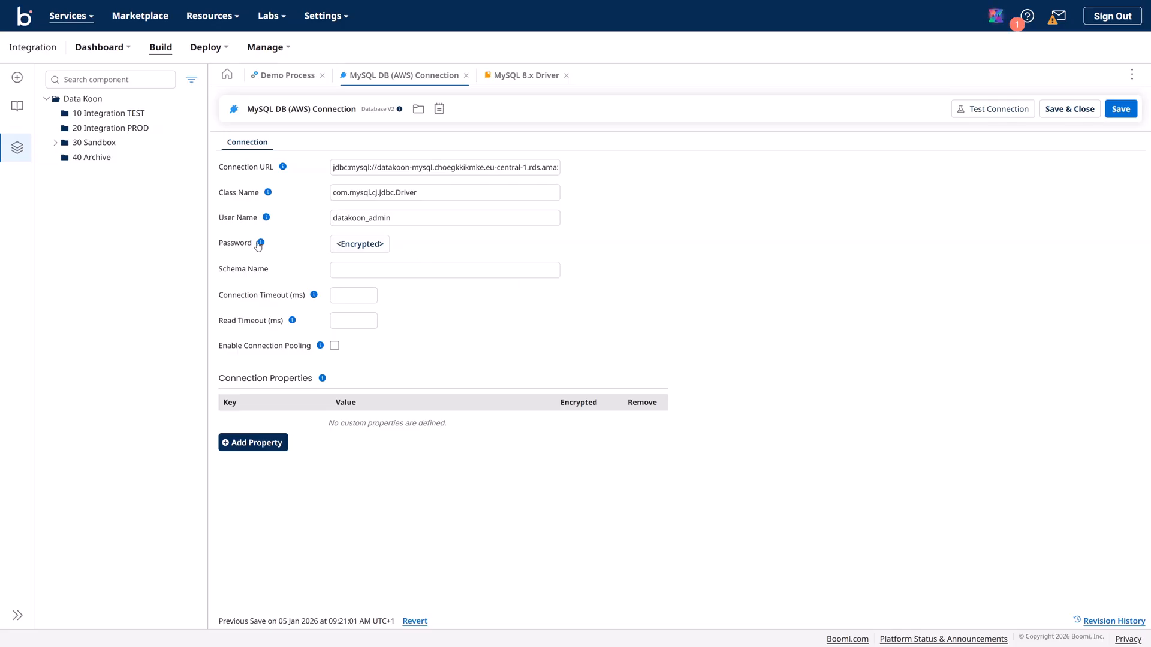
# Re-enter the database user's password in the connection's Password field, apply it and save the connection
pyautogui.moveTo(261, 244)
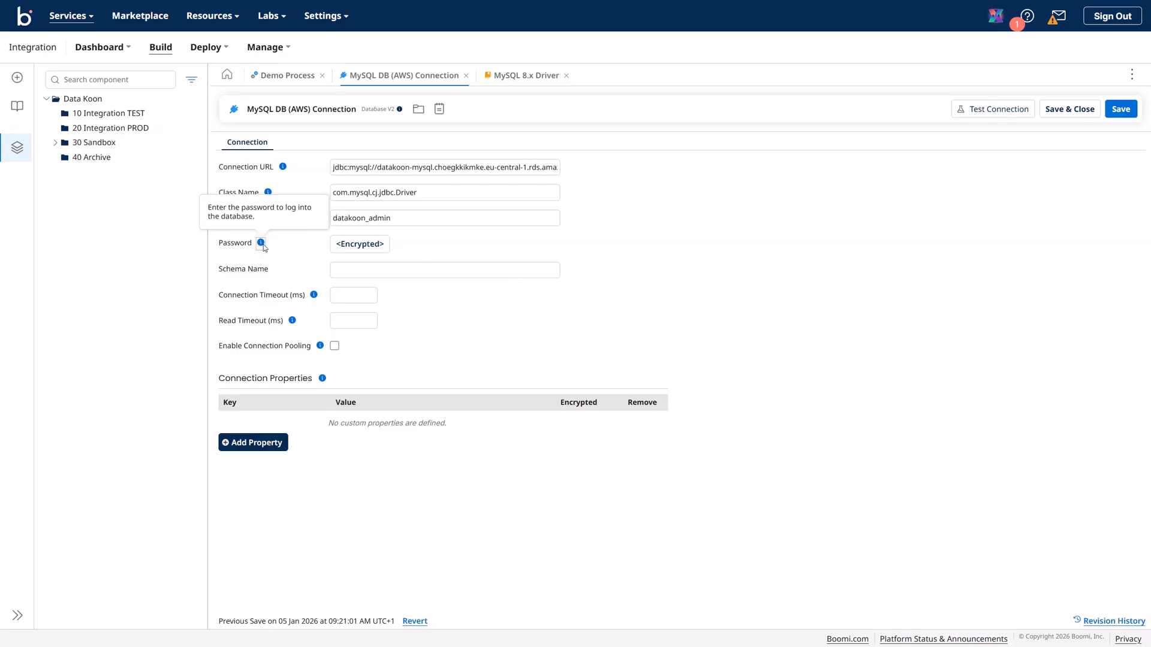
pyautogui.click(346, 220)
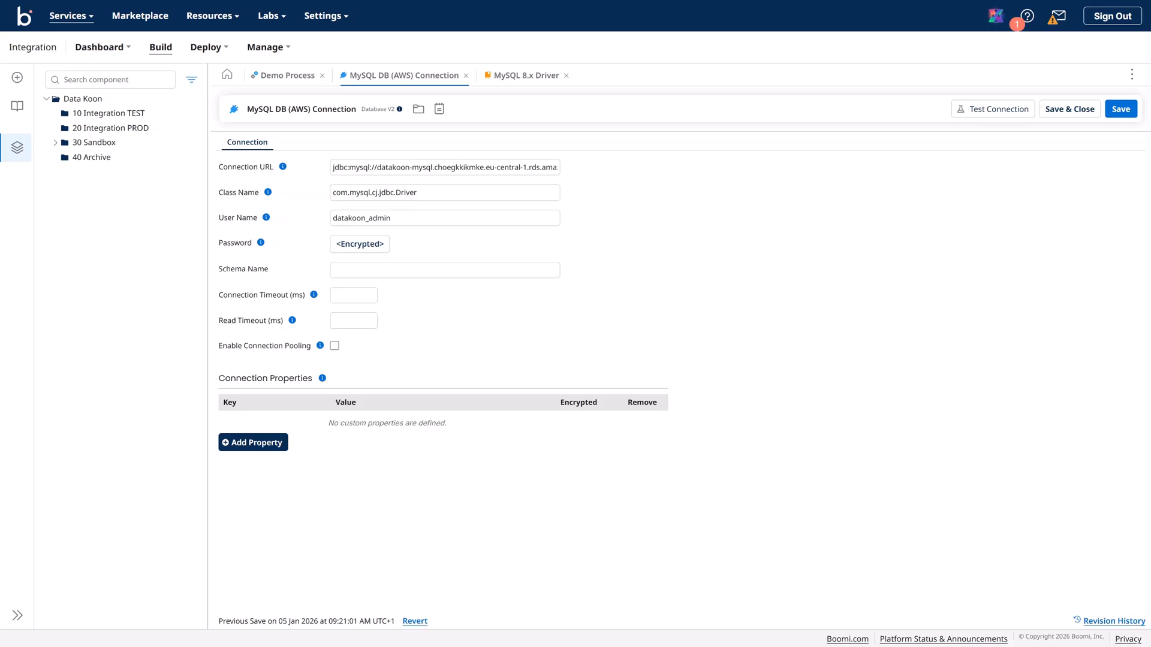
pyautogui.click(373, 246)
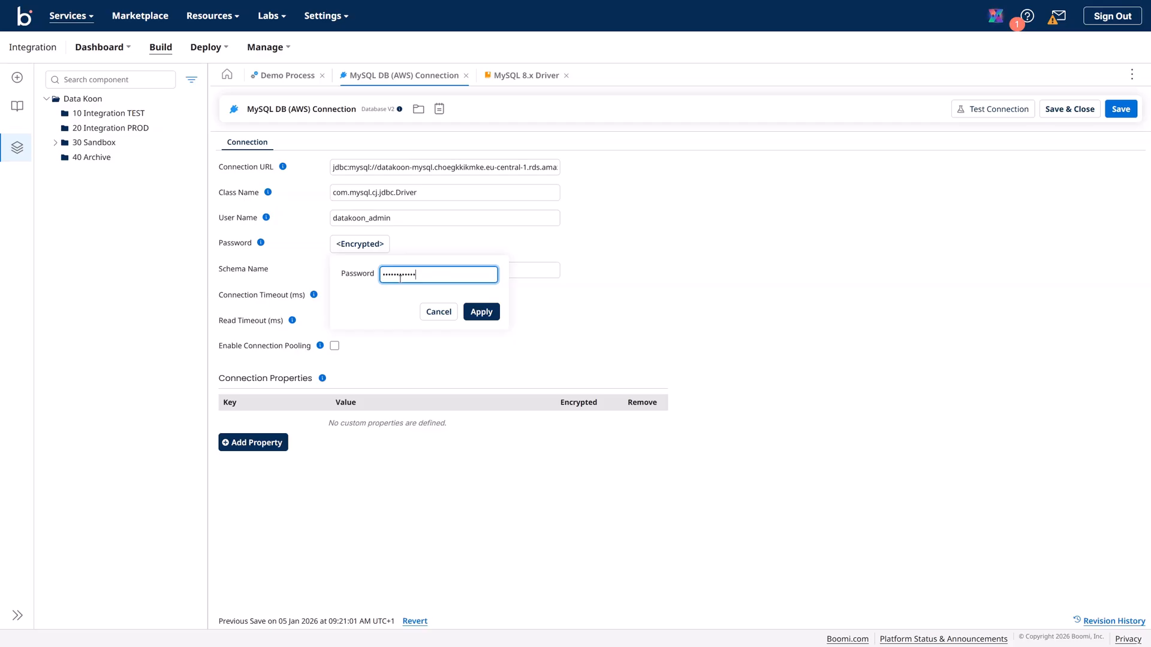
pyautogui.click(487, 314)
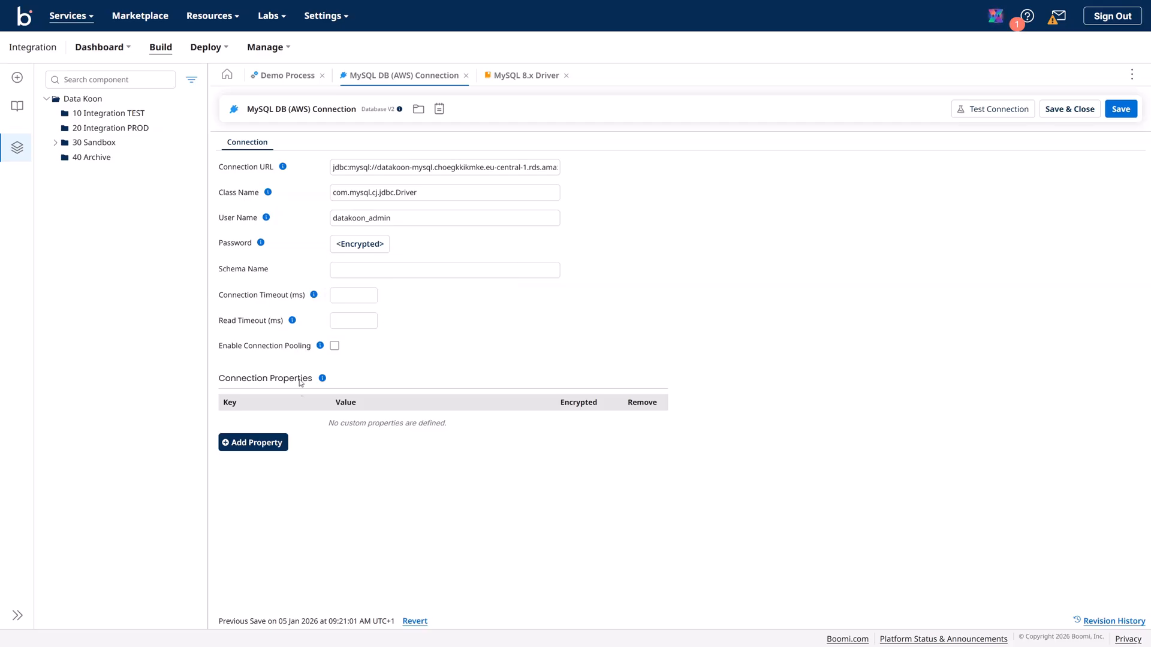
pyautogui.click(1121, 110)
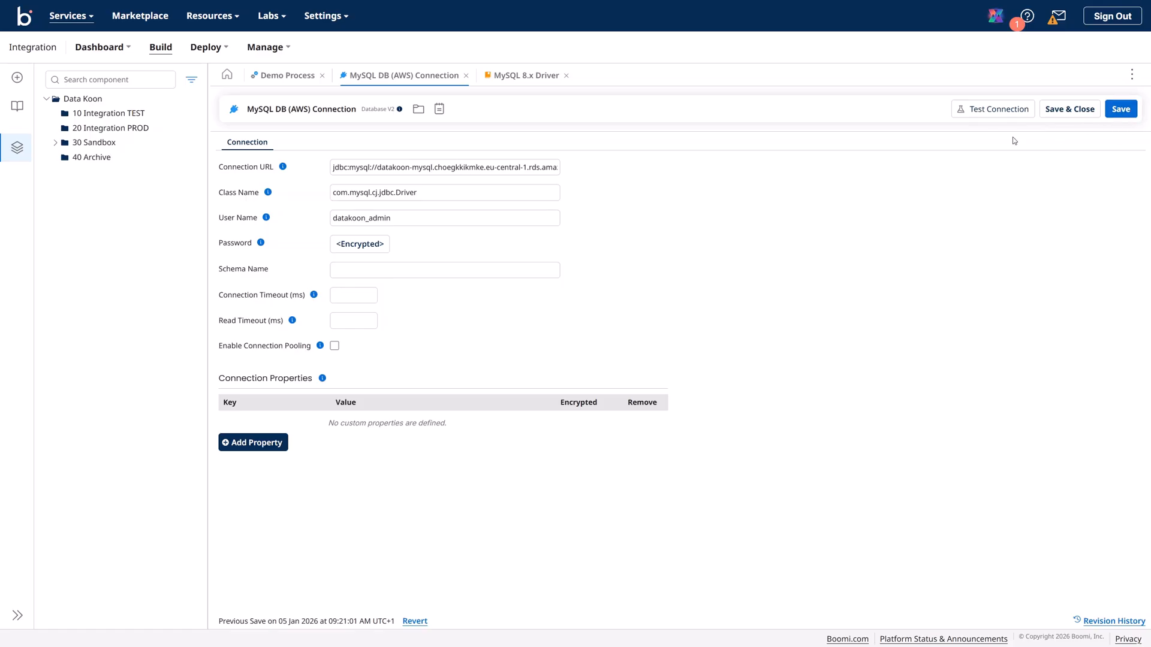
# Test the connection with the new password on the Data Koon TEST runtime, finish the test and save the connection
pyautogui.click(985, 111)
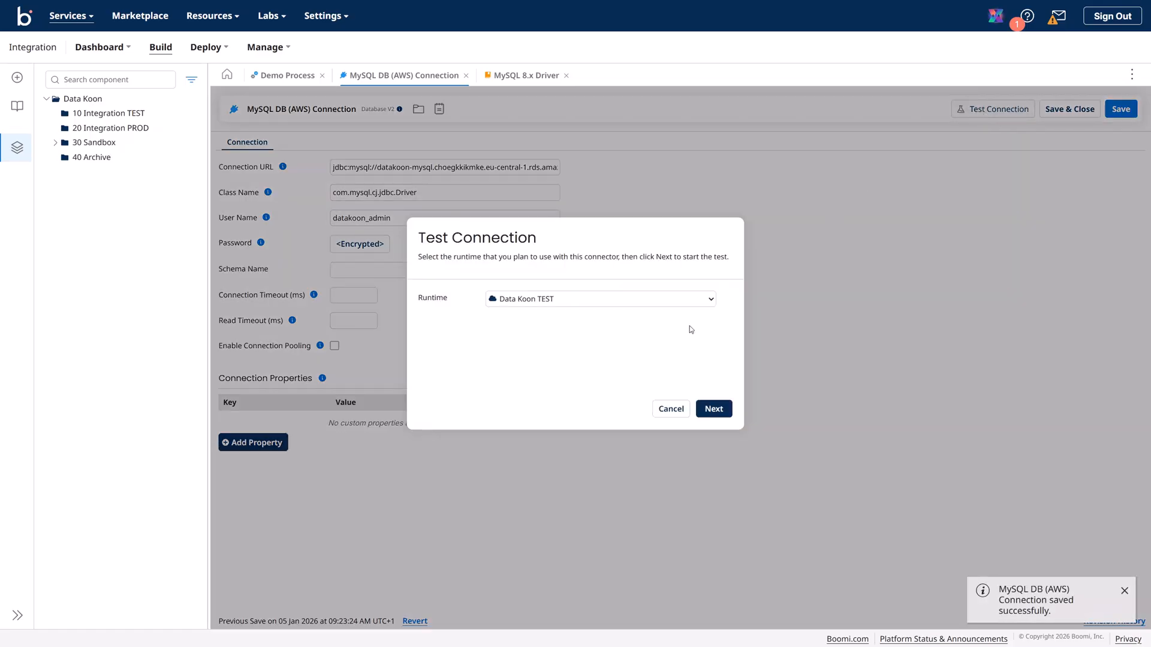
pyautogui.click(723, 408)
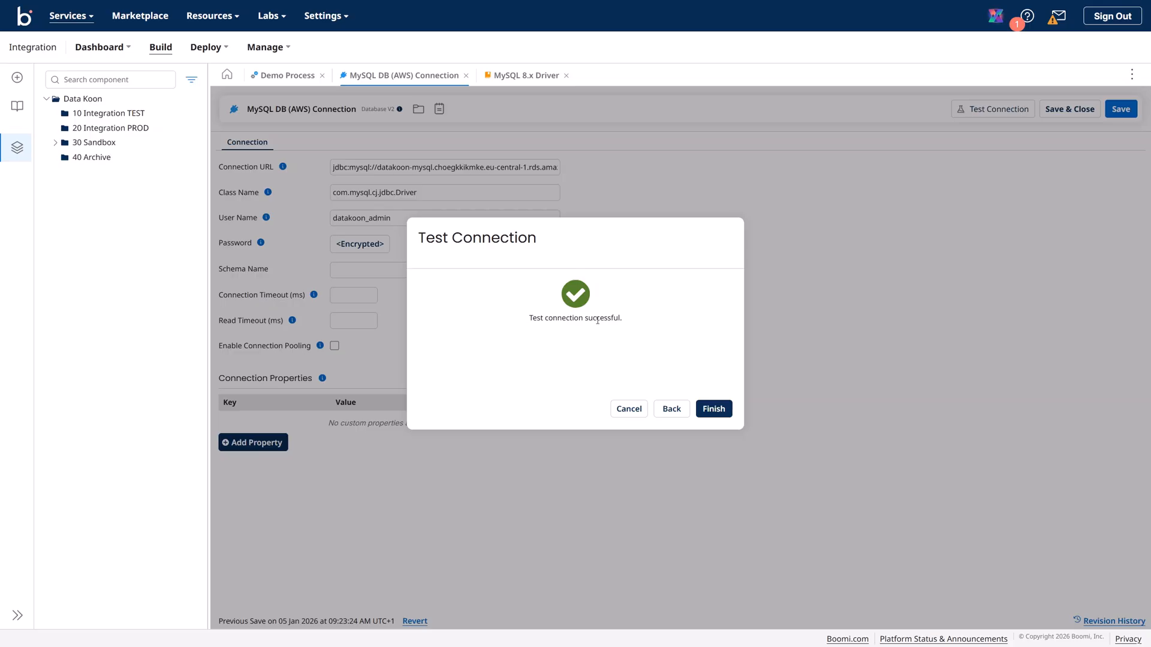
pyautogui.click(715, 411)
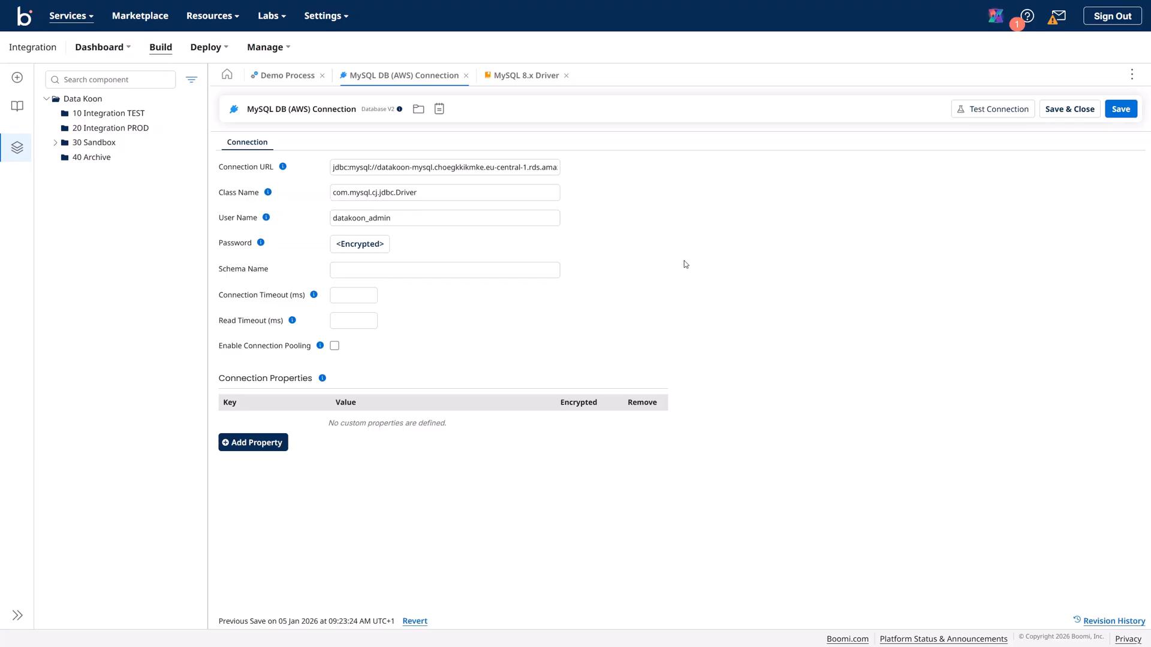
pyautogui.click(1119, 109)
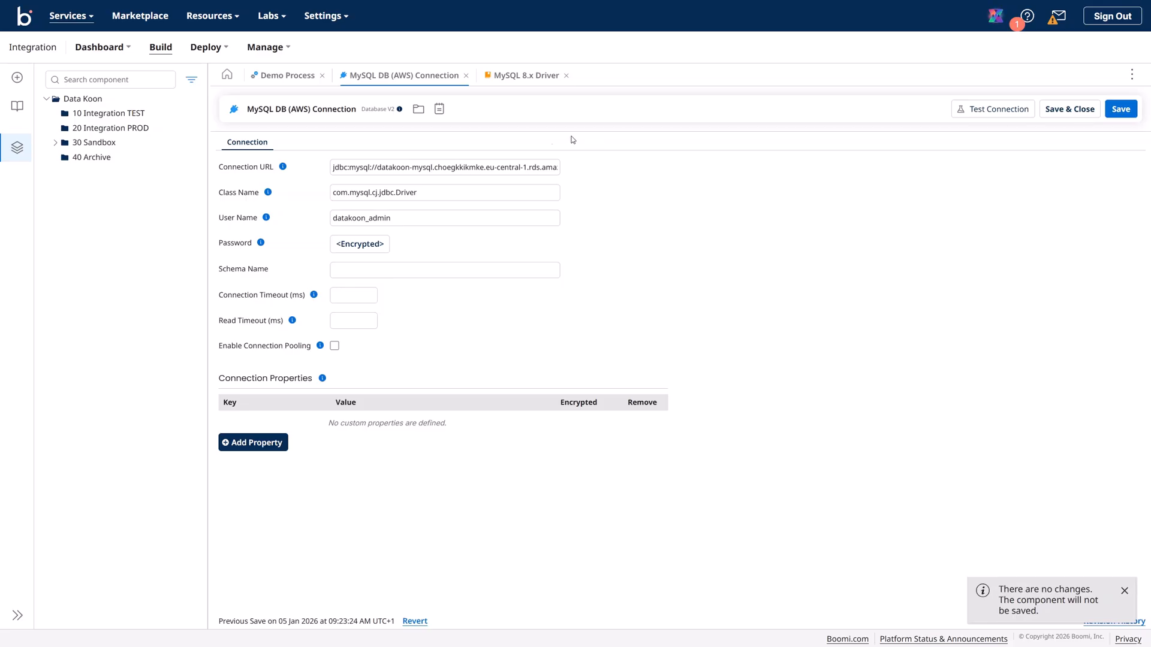
# In Demo Process, assign MySQL DB (AWS) Connection from the demo folder to the Database V2 step and save the process
pyautogui.click(284, 84)
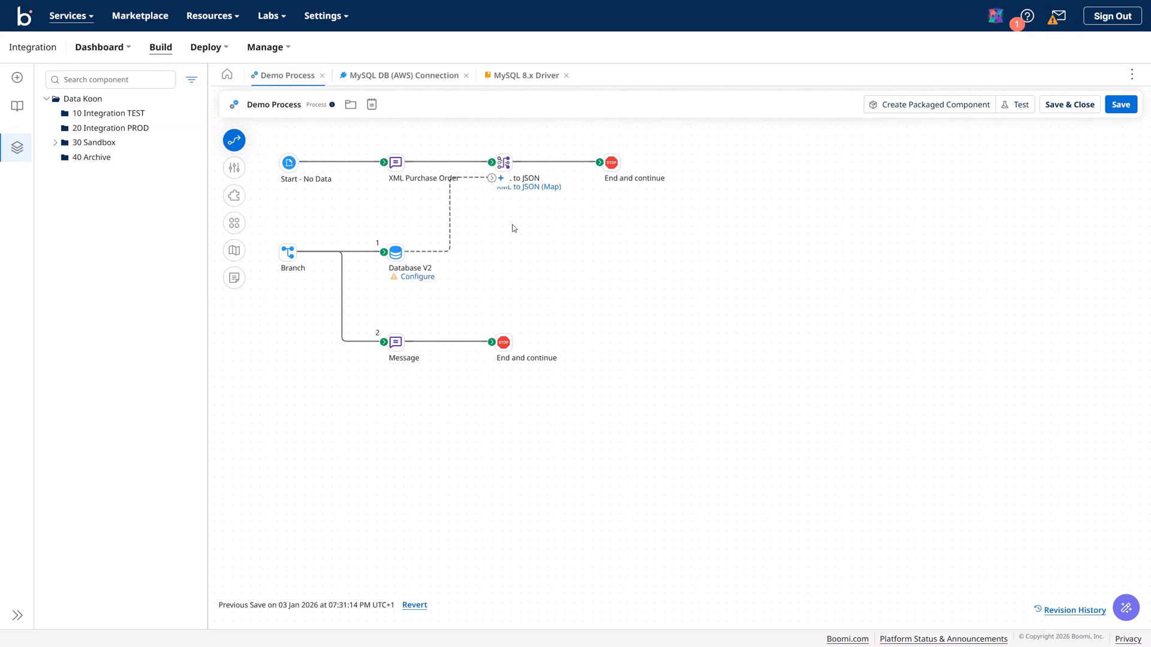
pyautogui.click(404, 84)
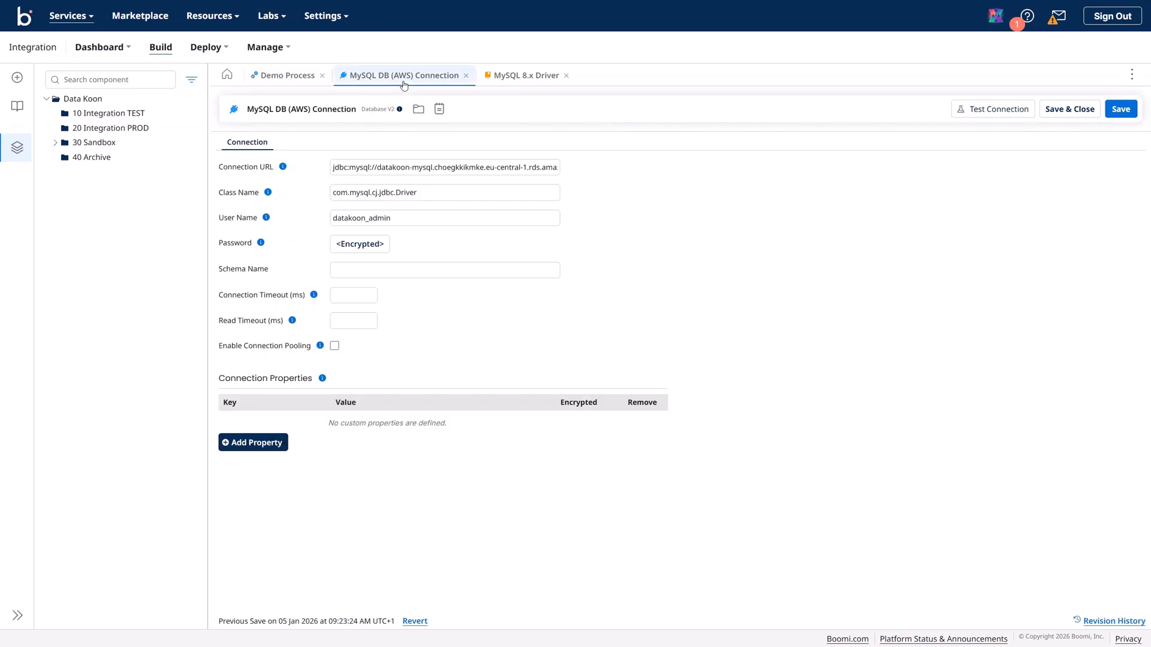
pyautogui.click(288, 83)
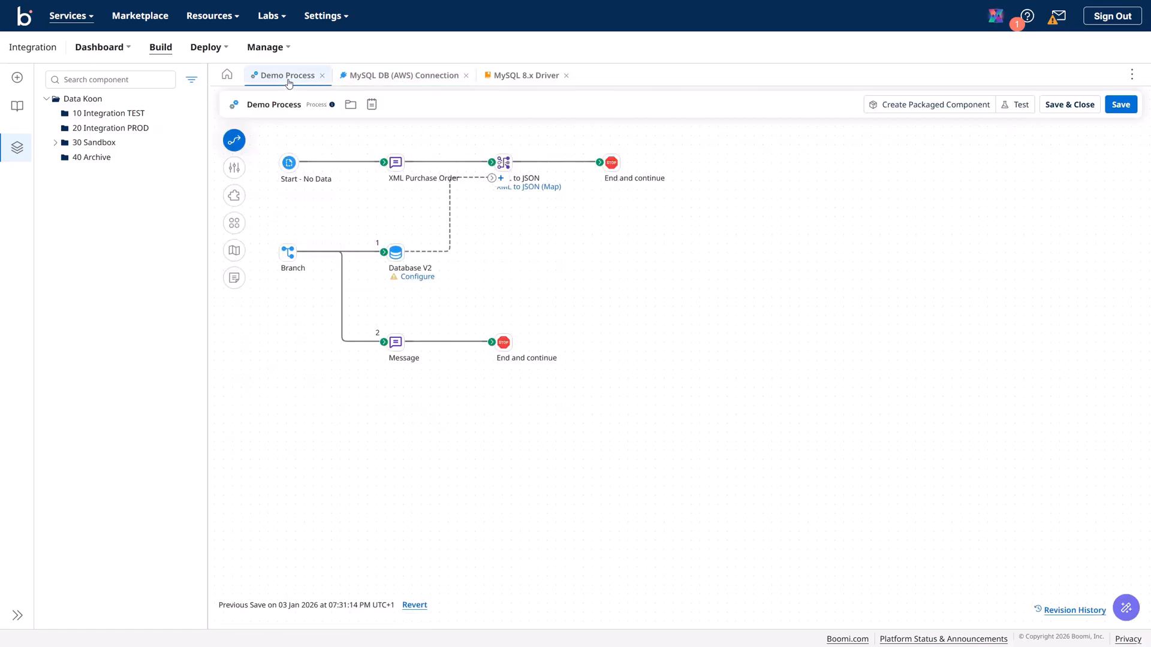
pyautogui.click(415, 281)
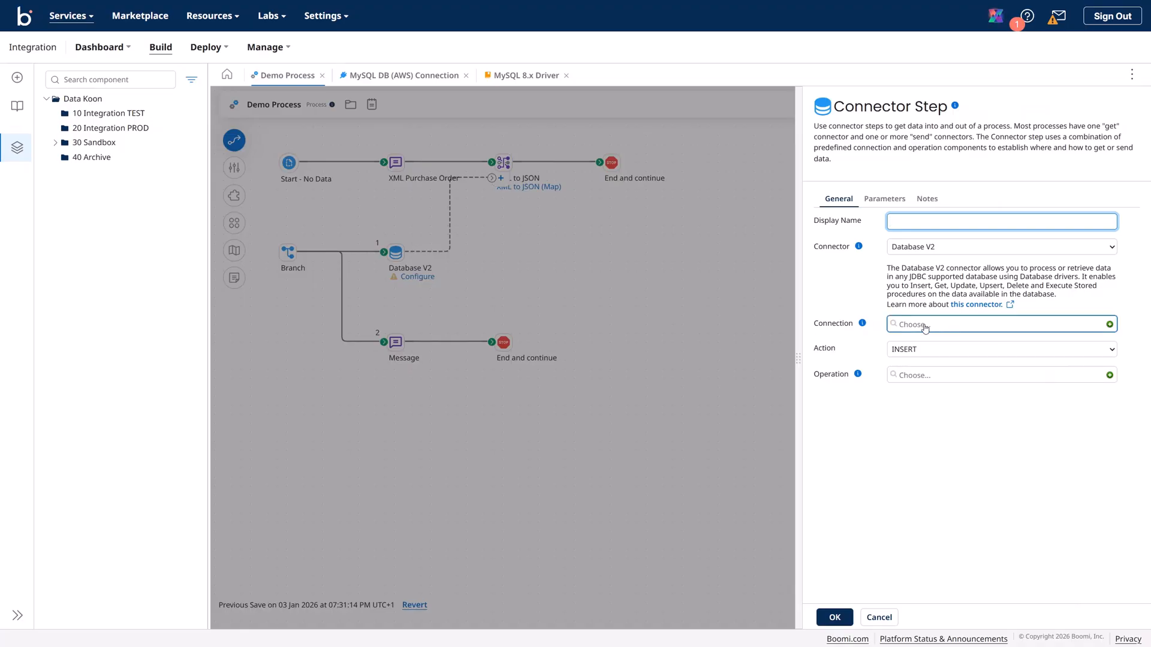
pyautogui.click(996, 333)
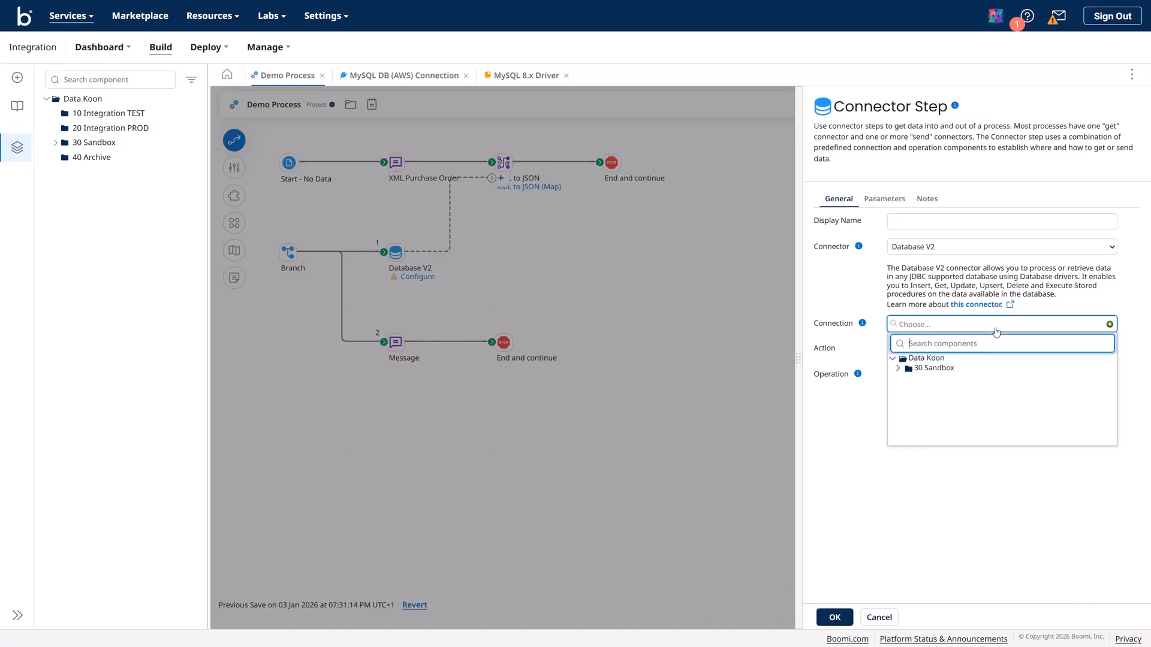
pyautogui.click(898, 368)
pyautogui.click(904, 378)
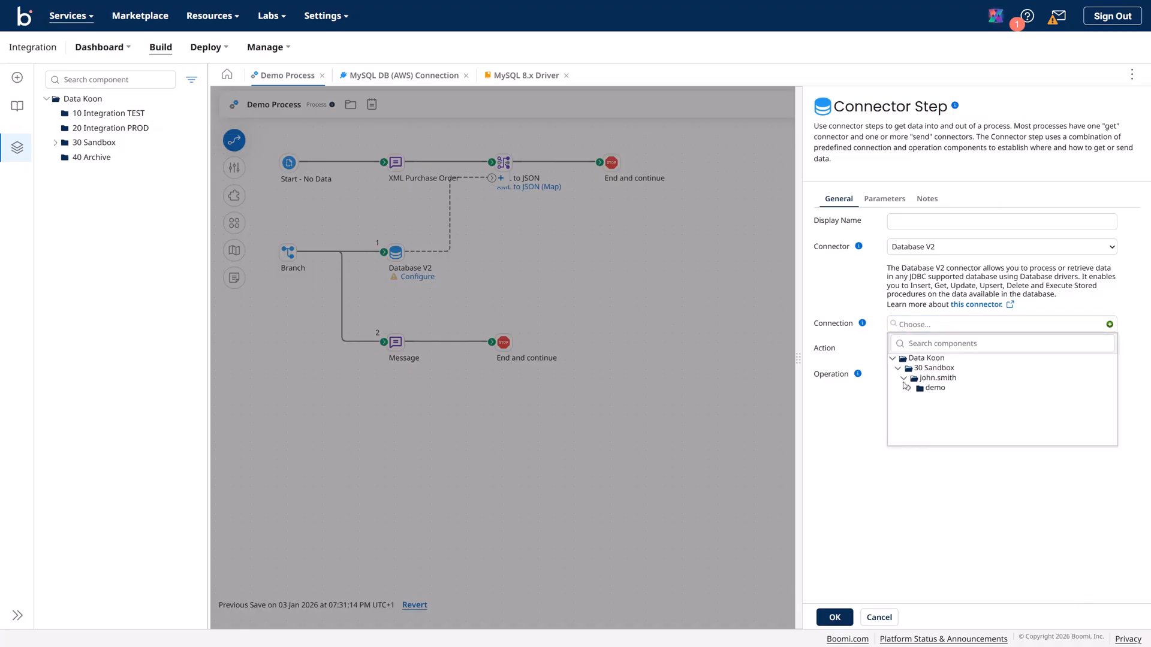
pyautogui.click(909, 389)
pyautogui.click(954, 402)
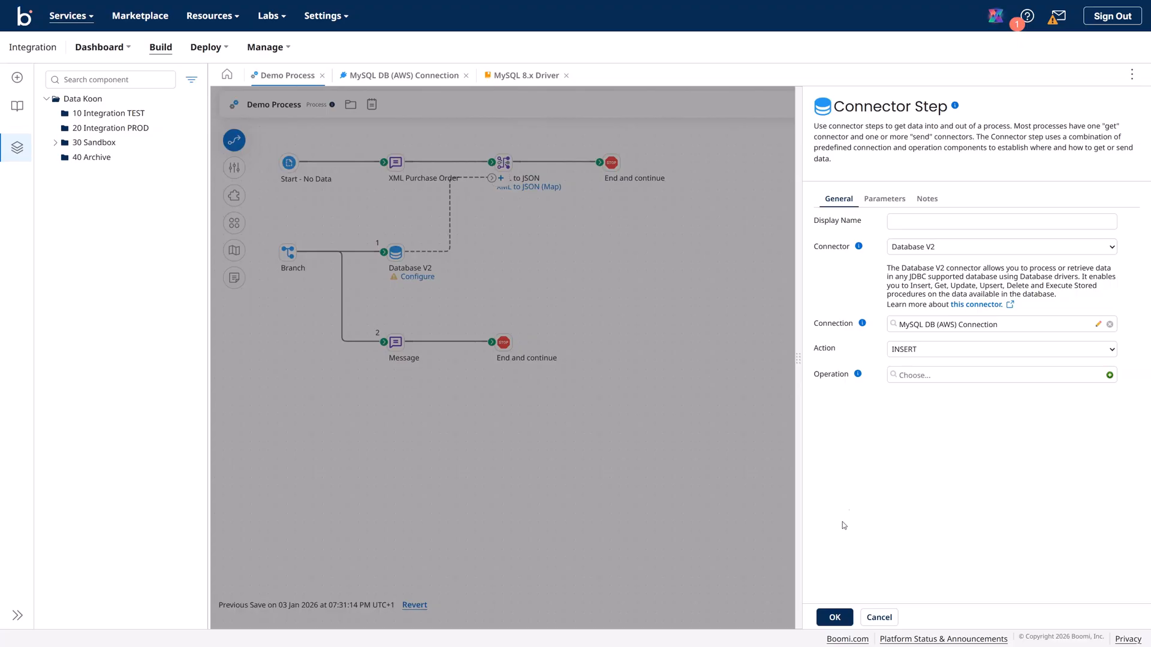
pyautogui.click(832, 612)
pyautogui.click(1121, 105)
pyautogui.moveTo(430, 294)
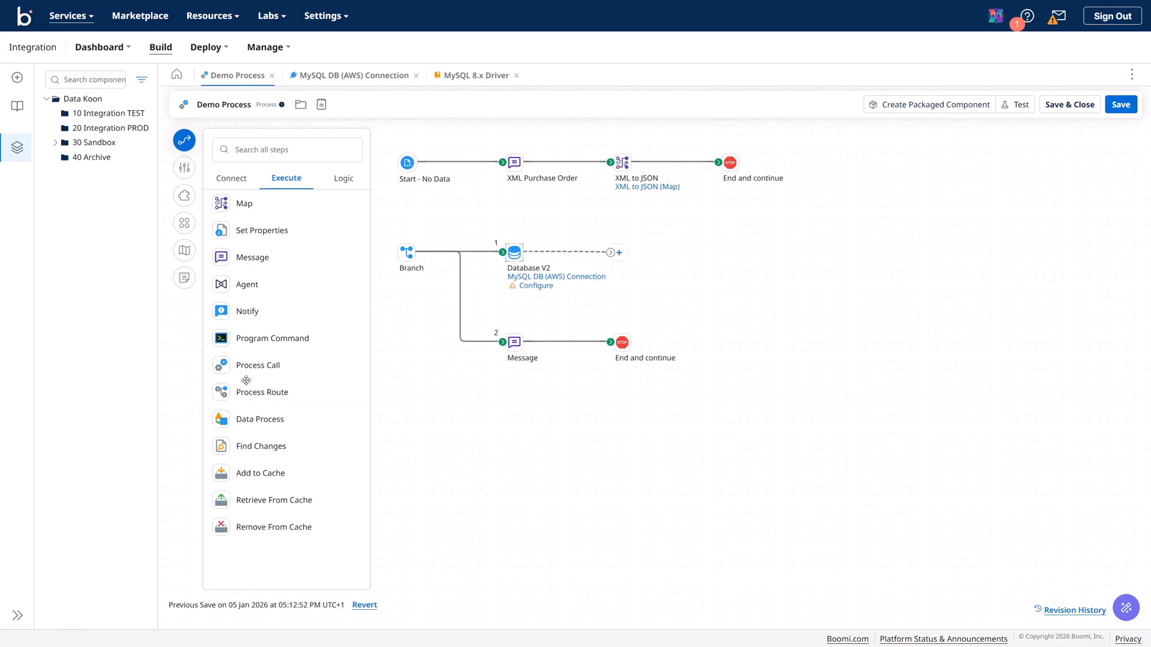
pyautogui.moveTo(556, 266)
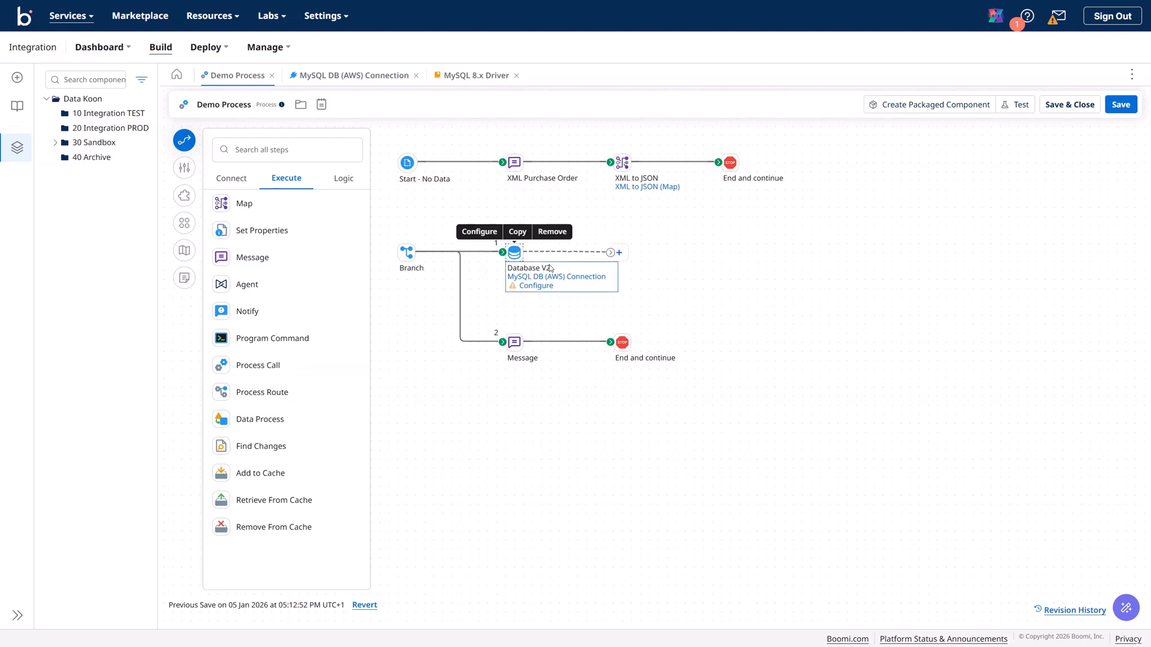
# Open the Database V2 step's configuration, review the available actions, keep INSERT and create a new operation for it
pyautogui.click(516, 257)
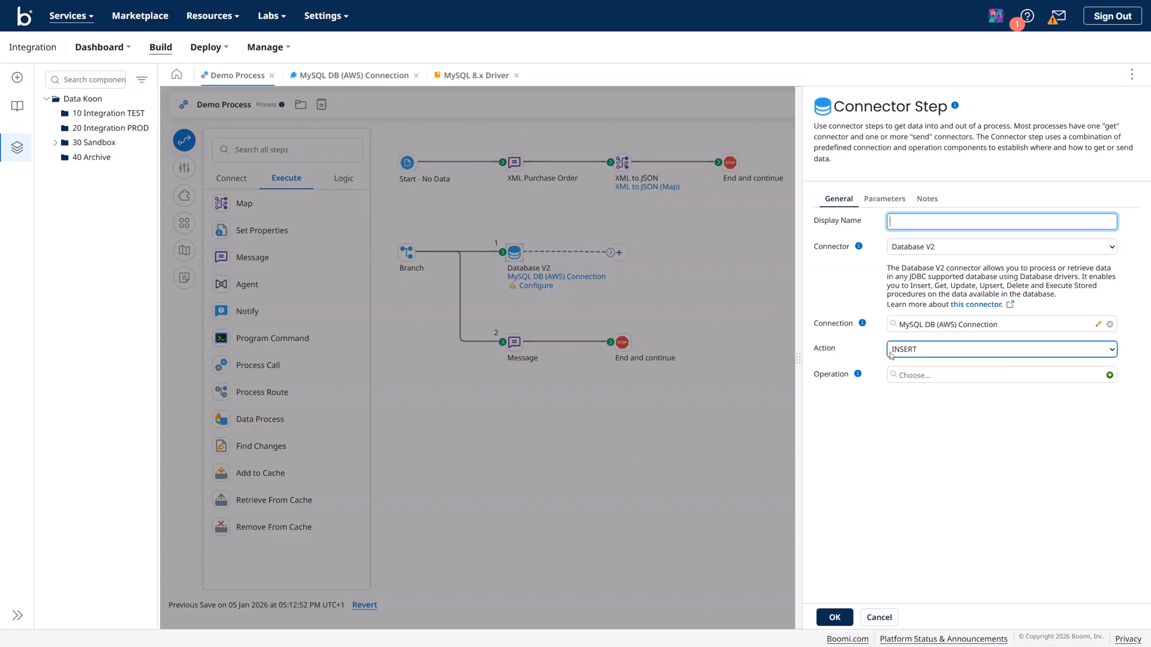
pyautogui.click(1009, 354)
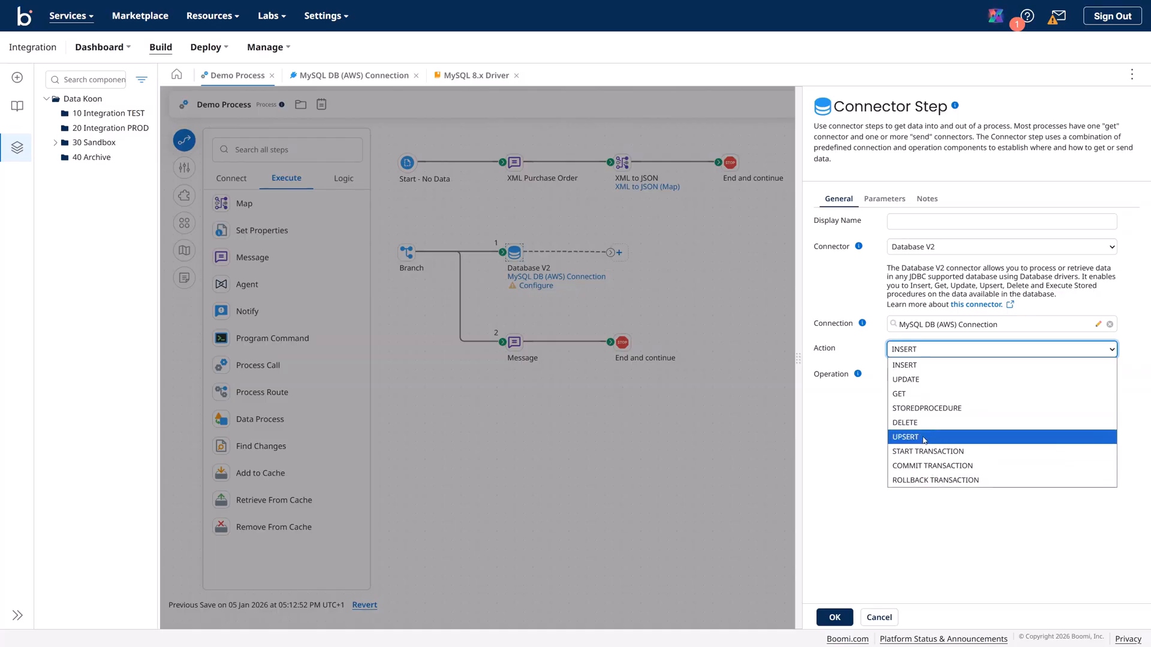
pyautogui.click(873, 358)
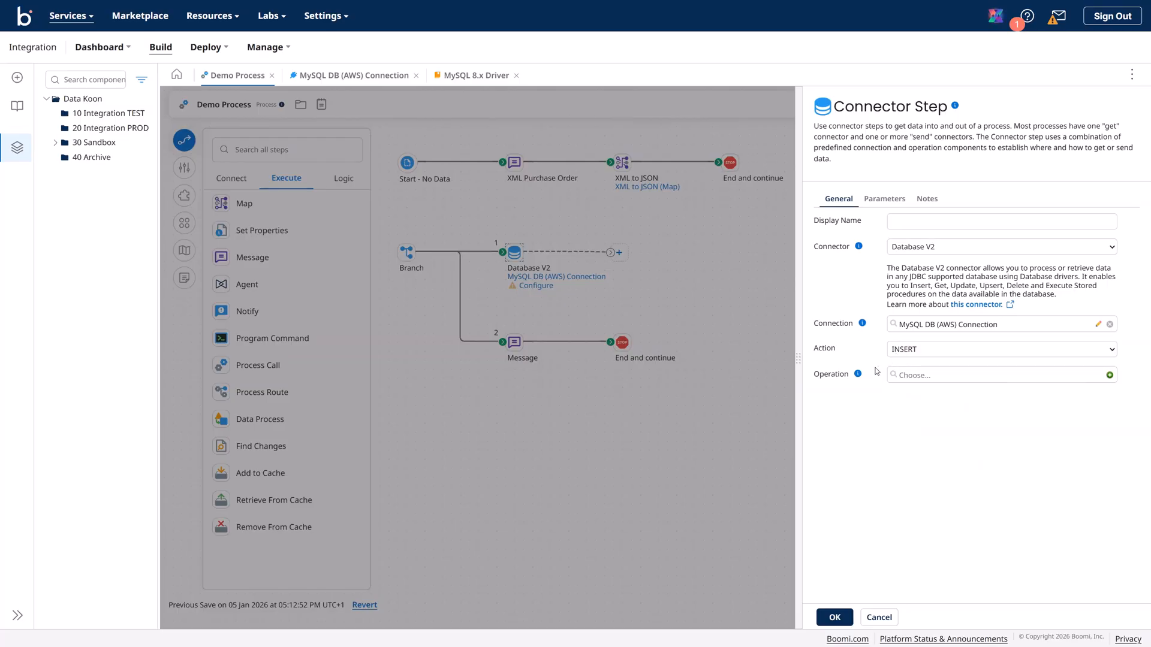
pyautogui.moveTo(858, 374)
pyautogui.click(1108, 376)
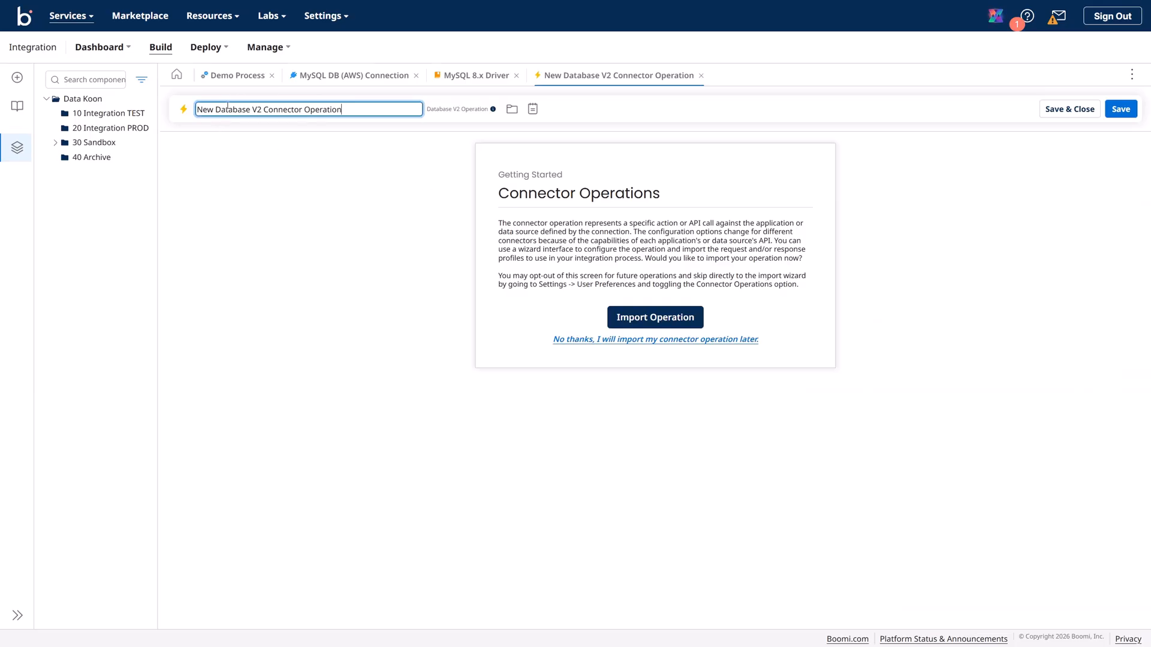
# Rename the new operation as INSERT Database V2 Connector Operation and save it
pyautogui.moveTo(214, 110); pyautogui.dragTo(194, 112)
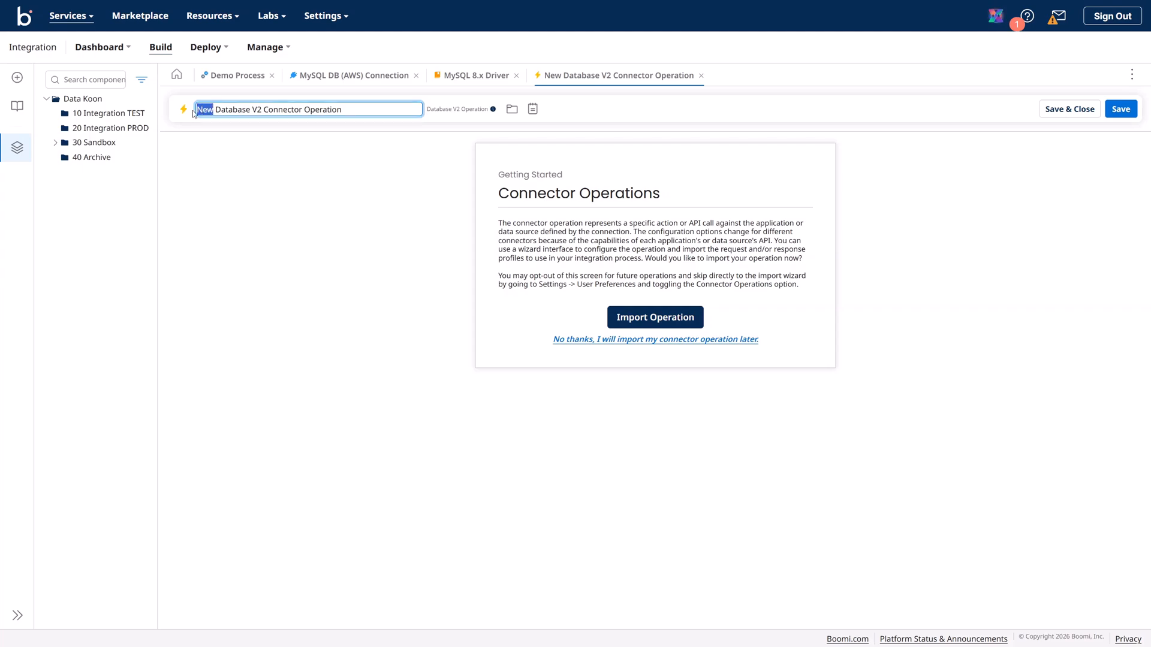
pyautogui.write('INSERR')
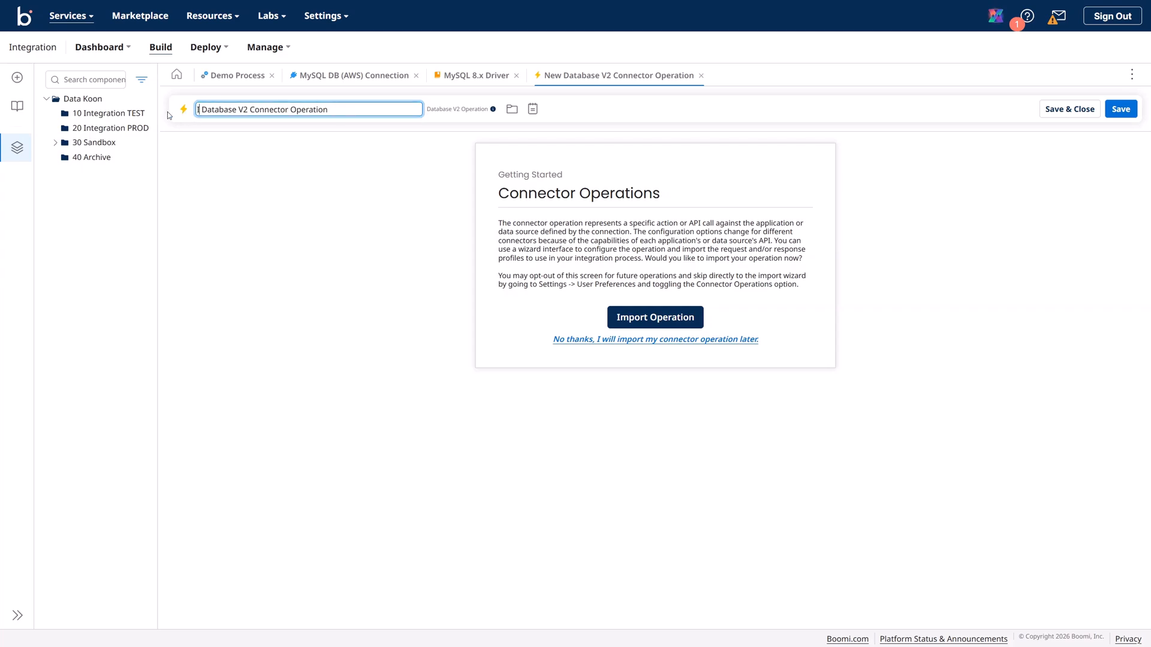
pyautogui.press('BackSpace')
pyautogui.write('T')
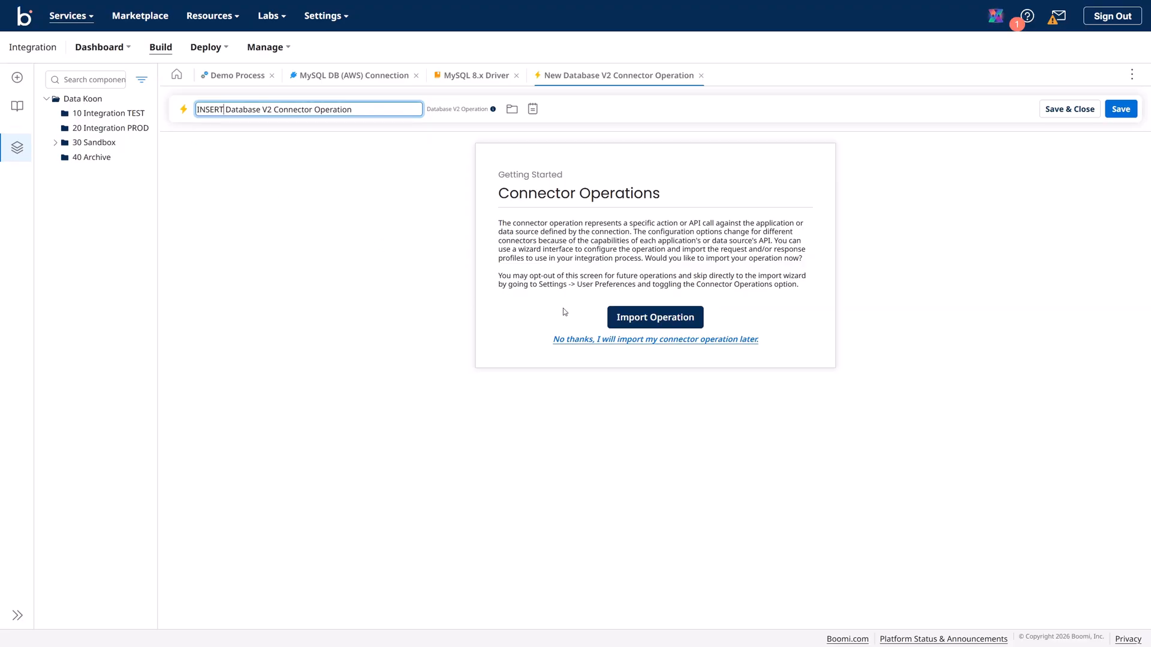
pyautogui.click(1119, 110)
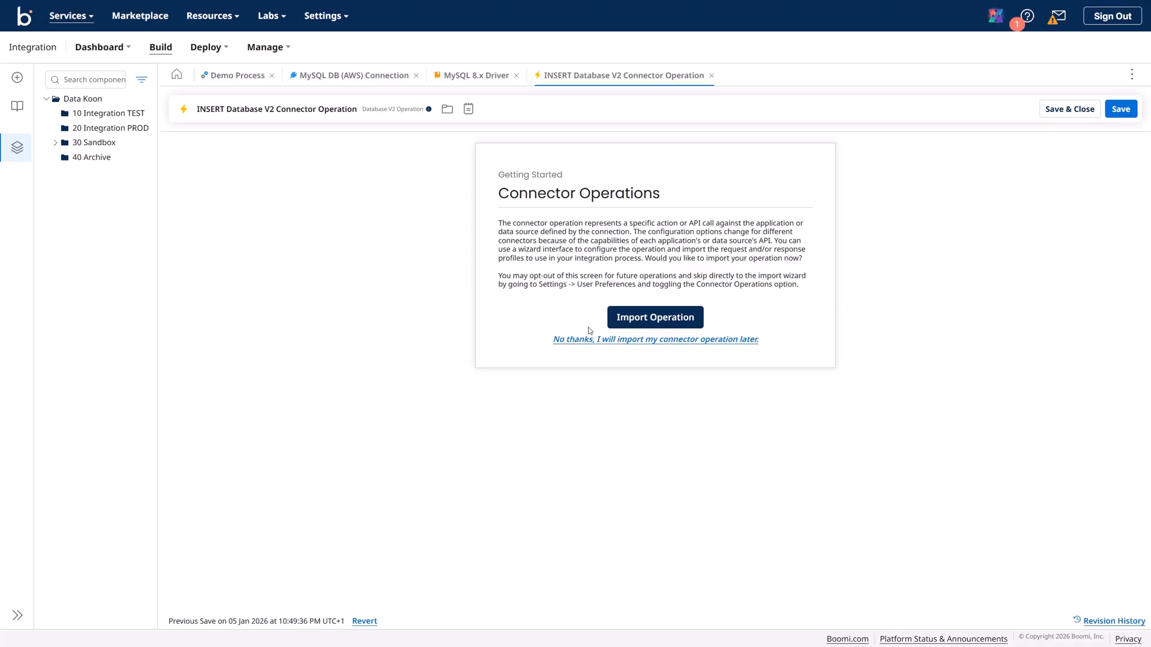
# Start importing the operation on the Data Koon TEST runtime with Dynamic Insert as the insertion type
pyautogui.click(639, 322)
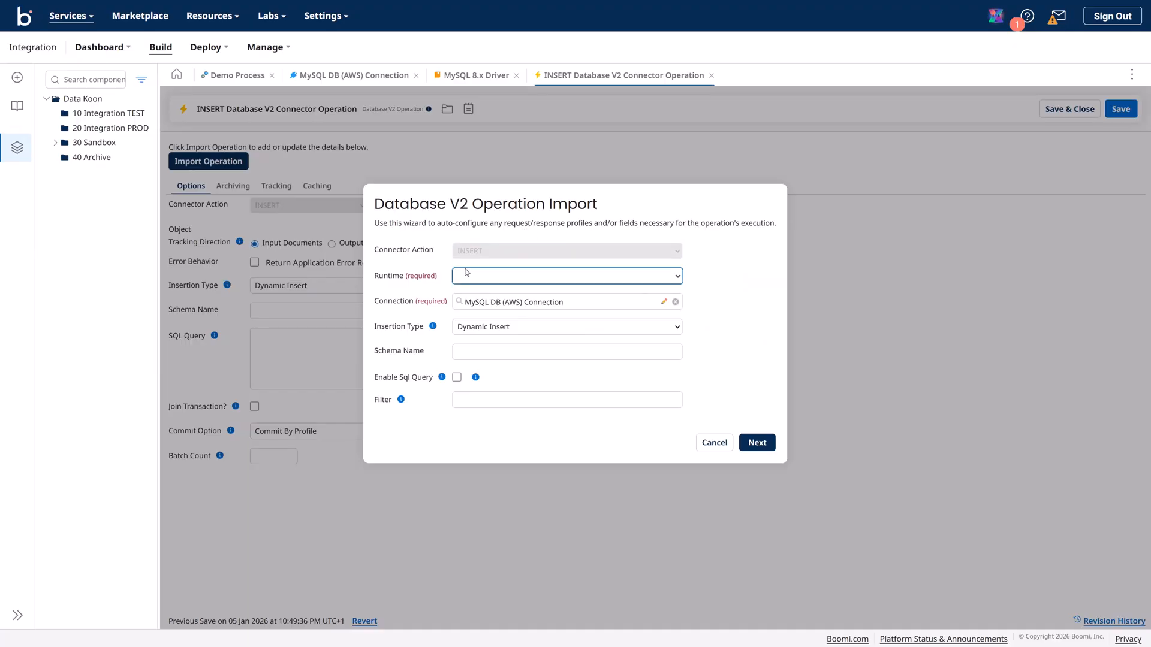
pyautogui.click(514, 276)
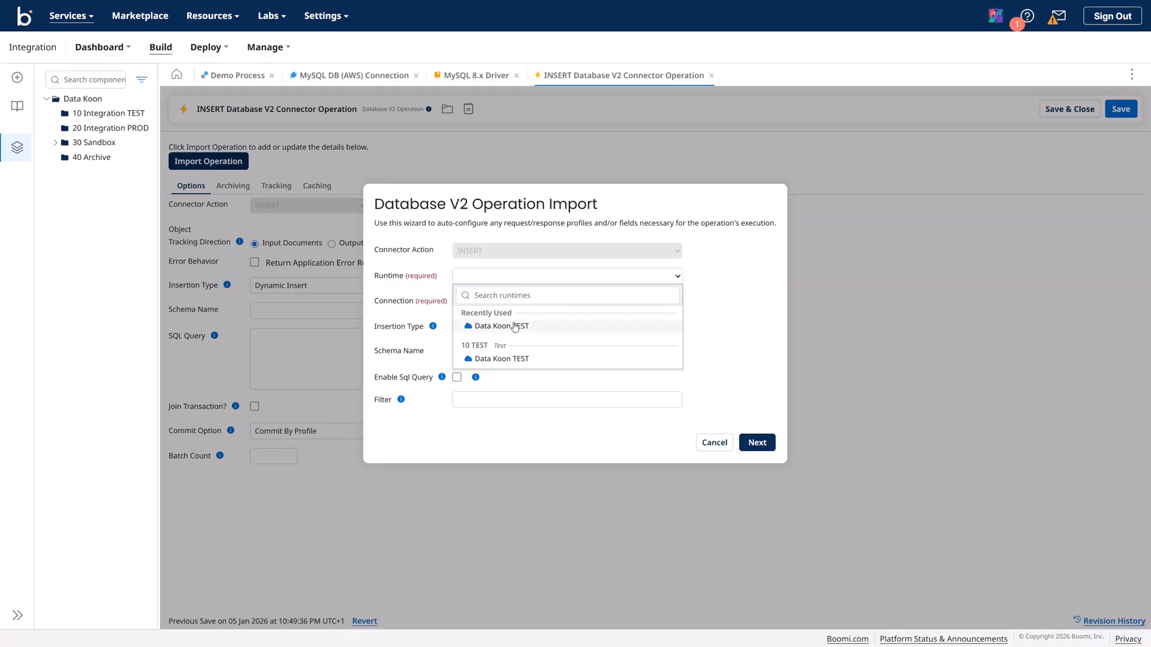
pyautogui.click(512, 357)
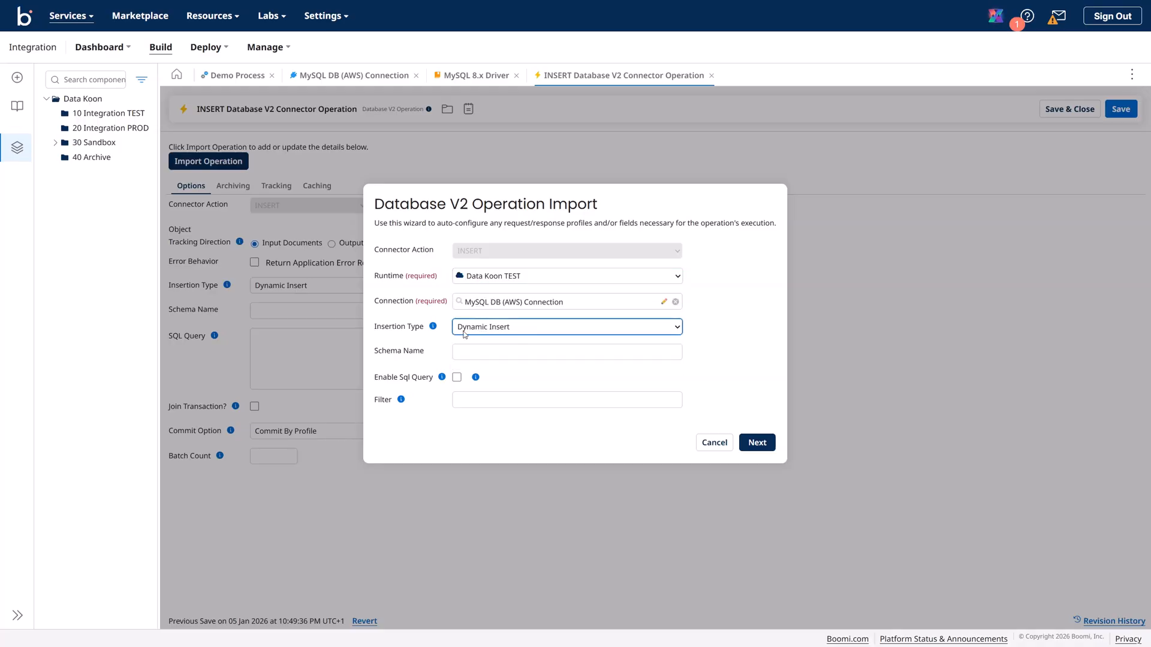
pyautogui.moveTo(433, 329)
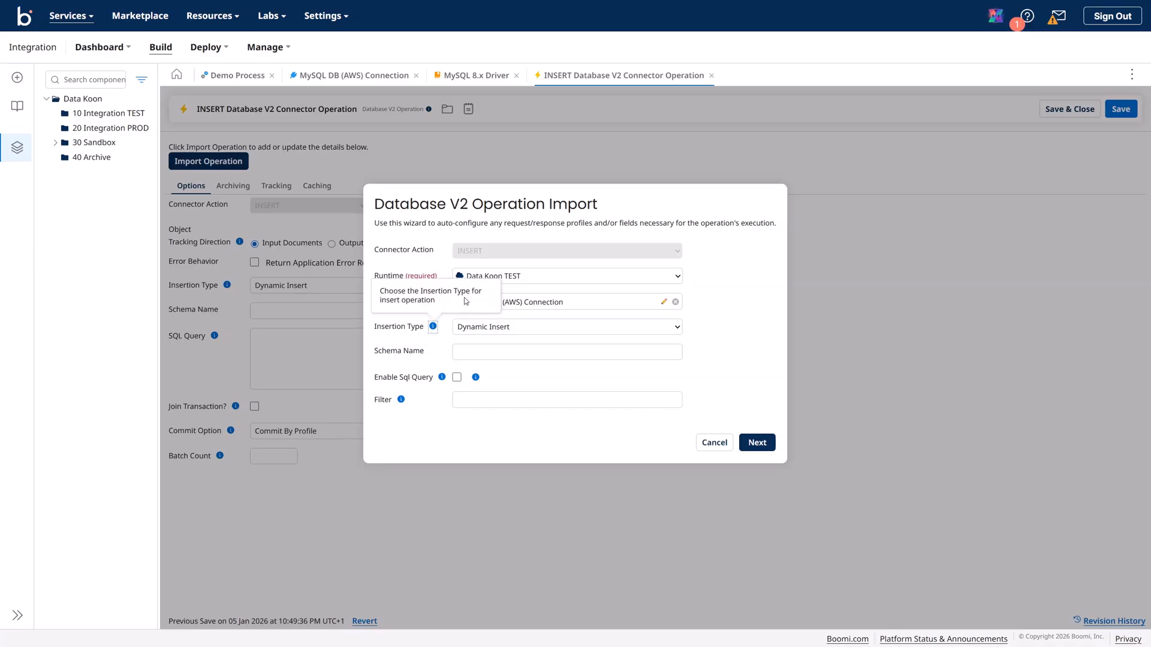
pyautogui.click(470, 330)
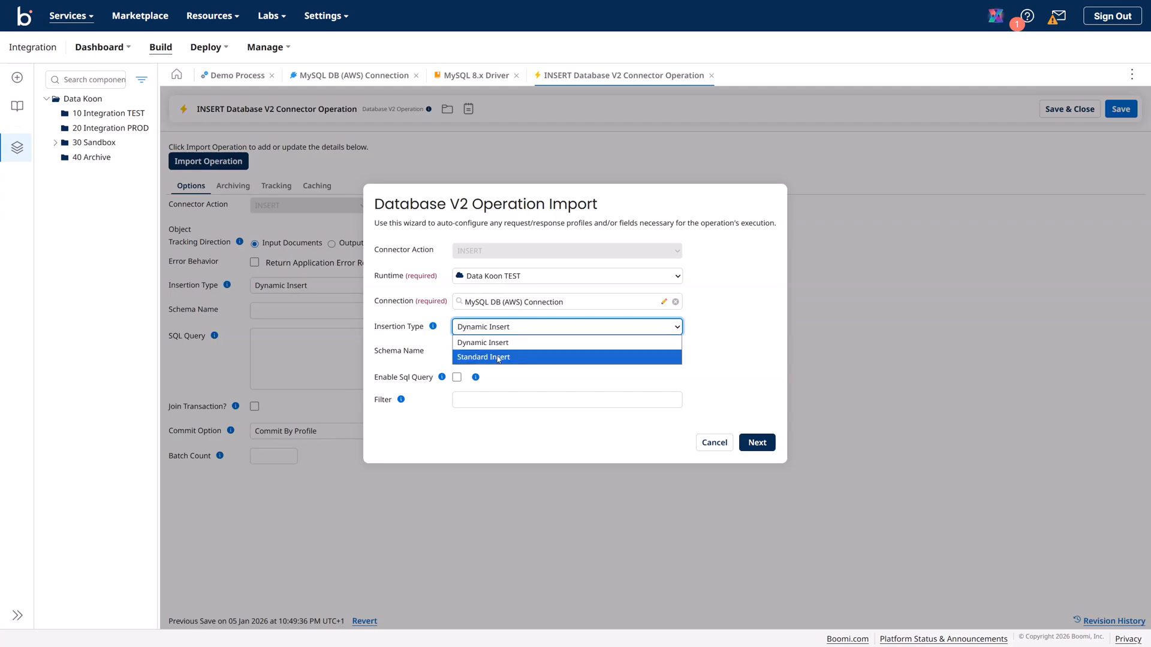
pyautogui.click(473, 344)
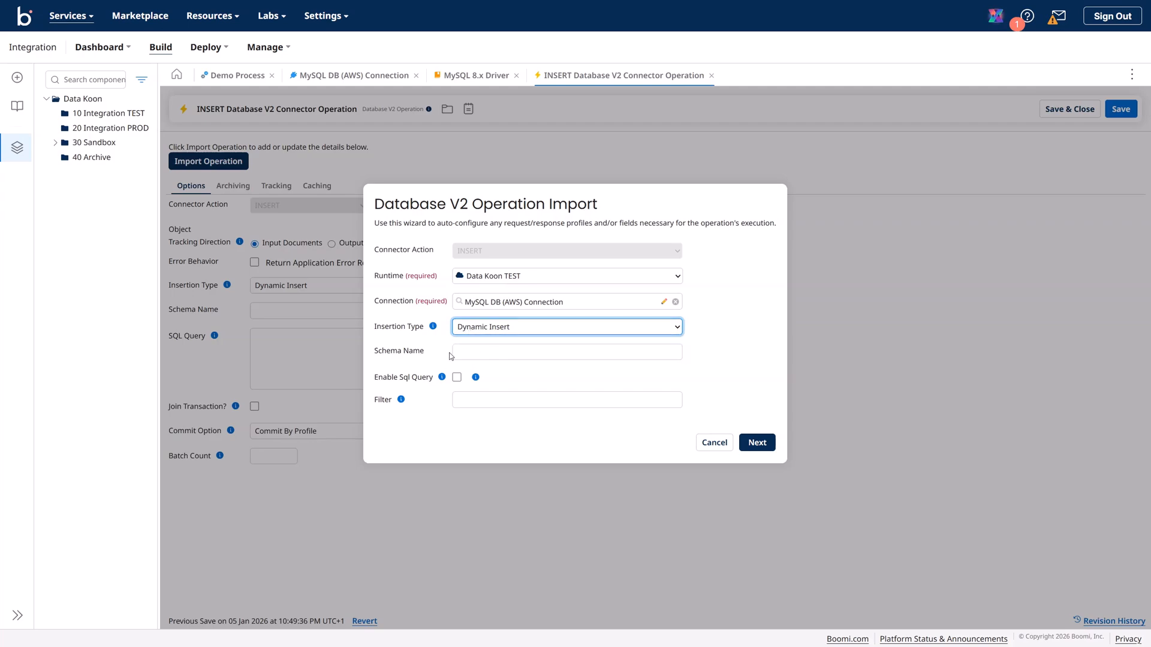
# Set the import's schema name to datakoon, read the SQL query option's hint and try to load the object types
pyautogui.click(471, 353)
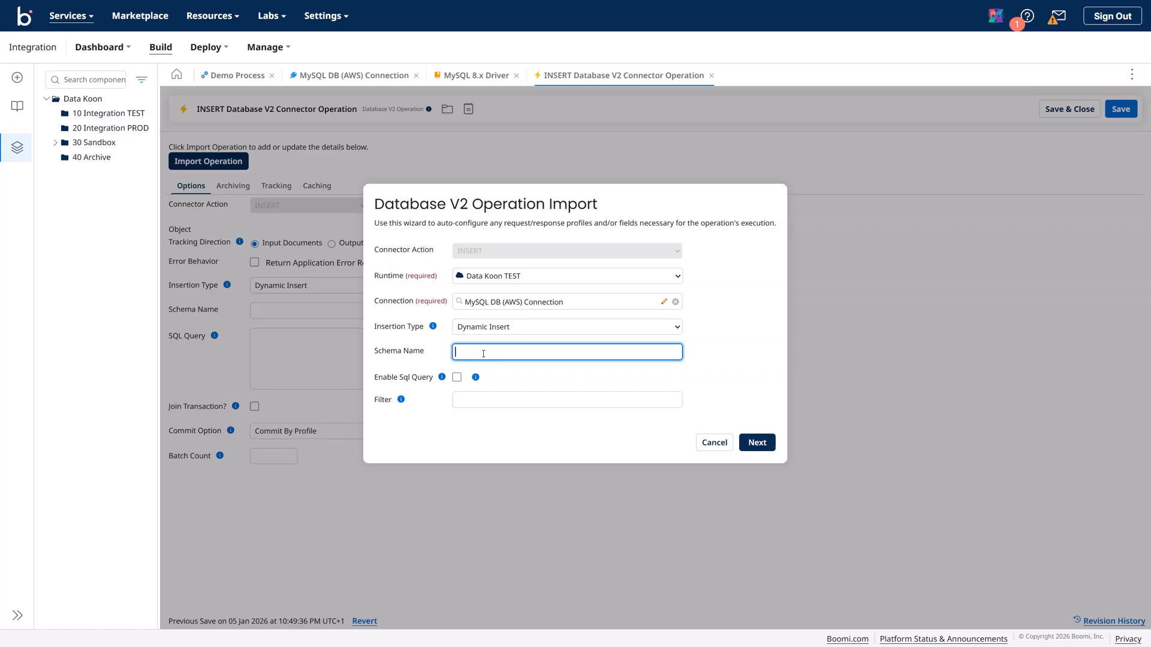
pyautogui.write('datakoon')
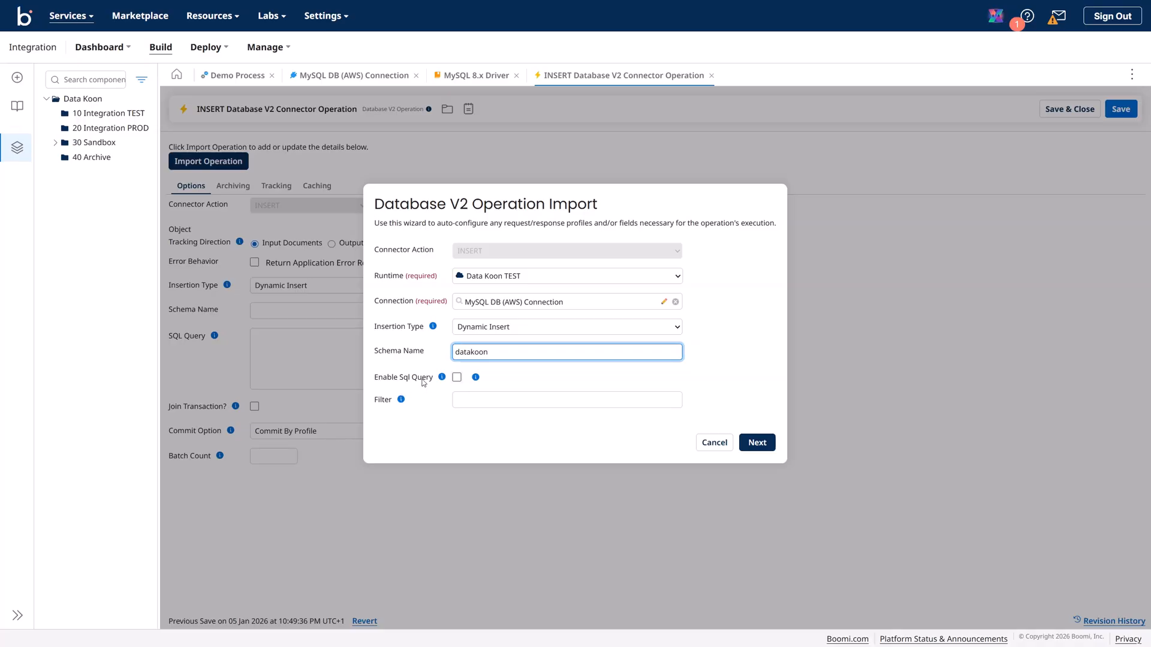
pyautogui.moveTo(443, 379)
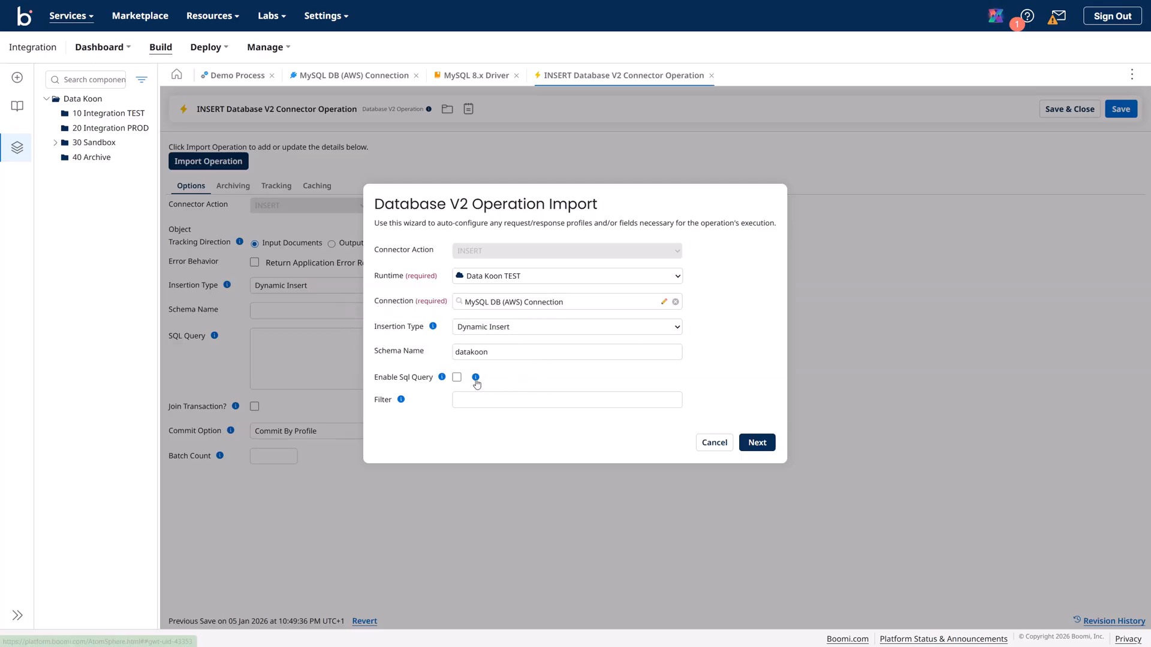
pyautogui.moveTo(477, 383)
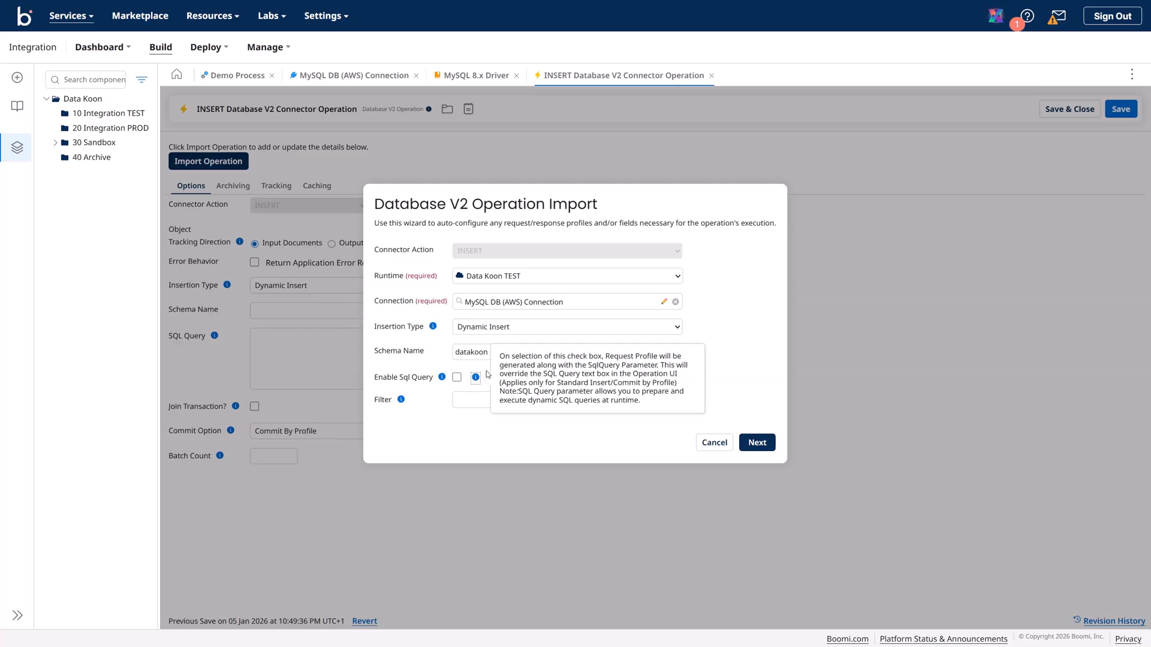
pyautogui.click(468, 404)
pyautogui.moveTo(401, 406)
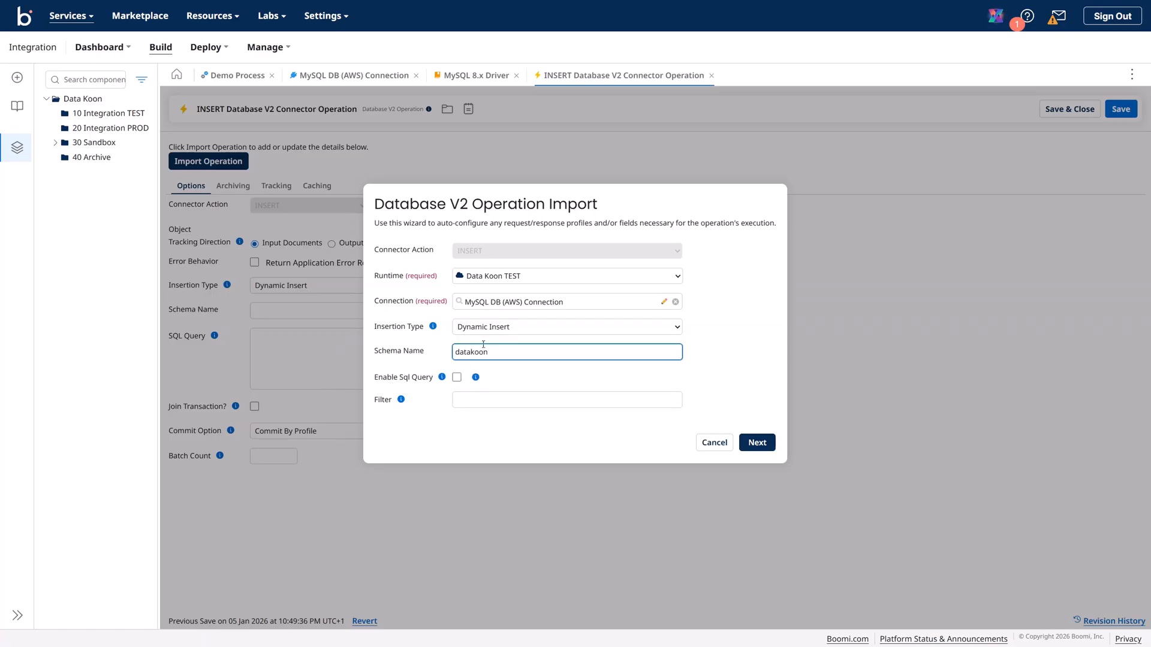
pyautogui.click(753, 444)
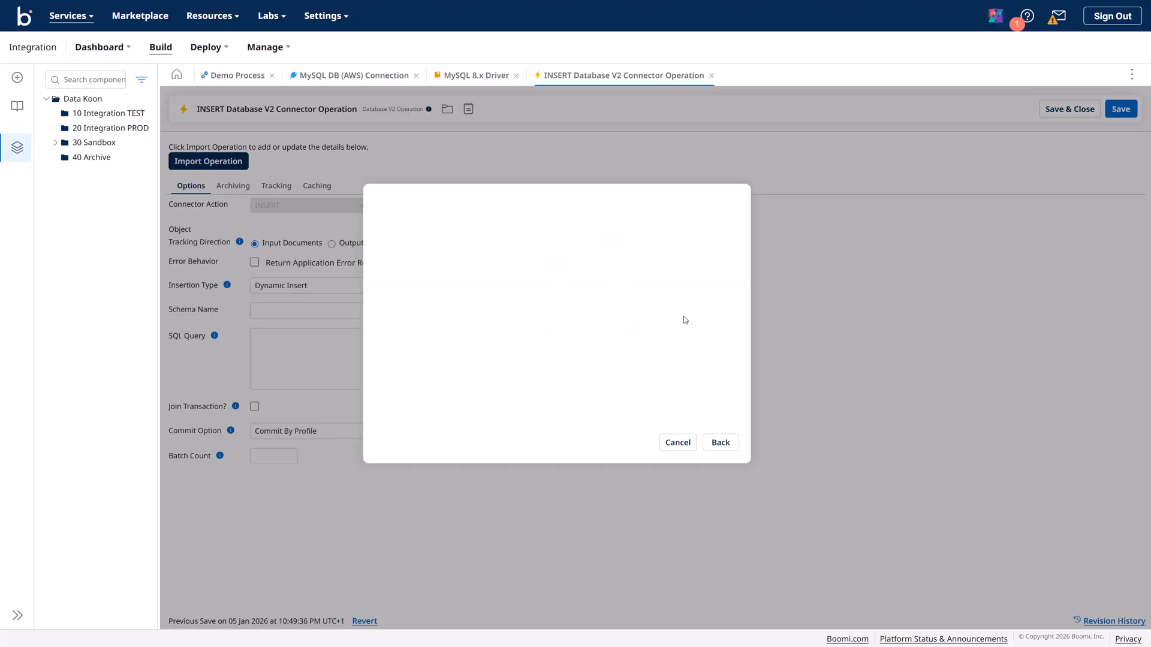
# Try the import again with Enable Sql Query switched on, and return to its settings
pyautogui.click(718, 445)
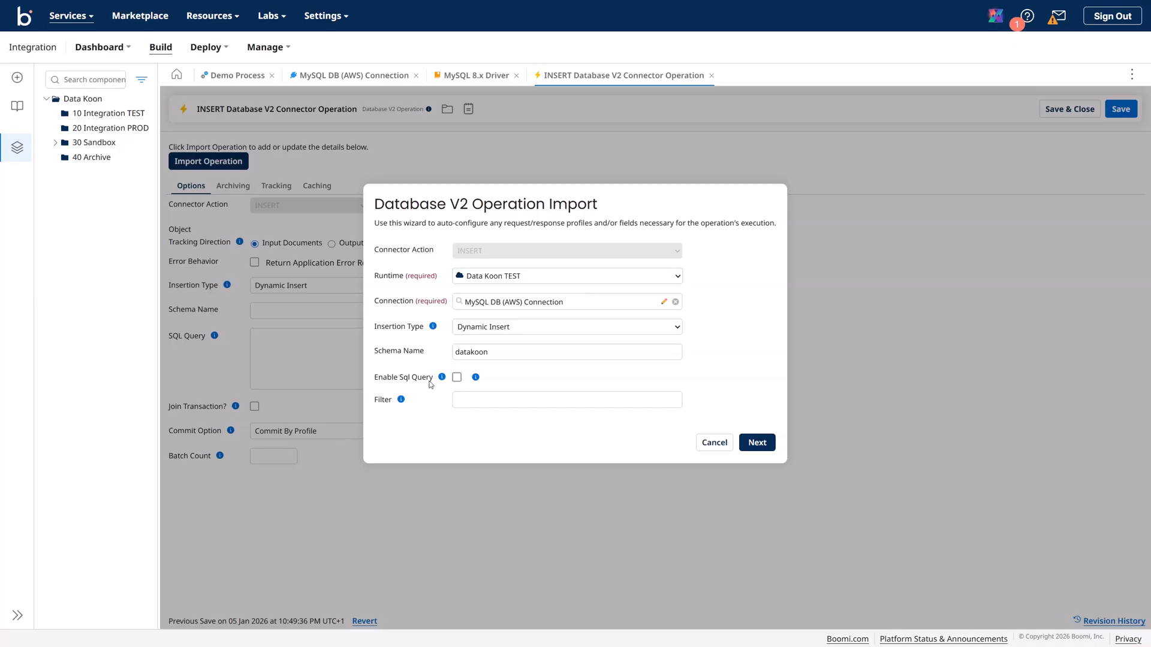
pyautogui.click(456, 381)
pyautogui.click(755, 444)
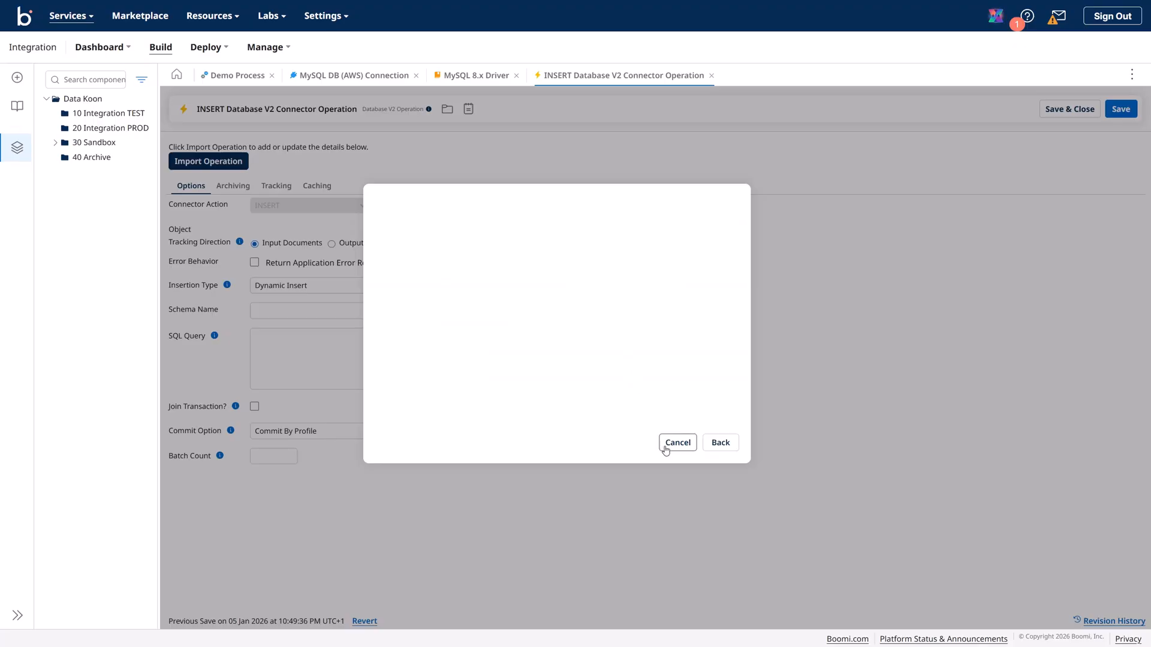
pyautogui.click(720, 442)
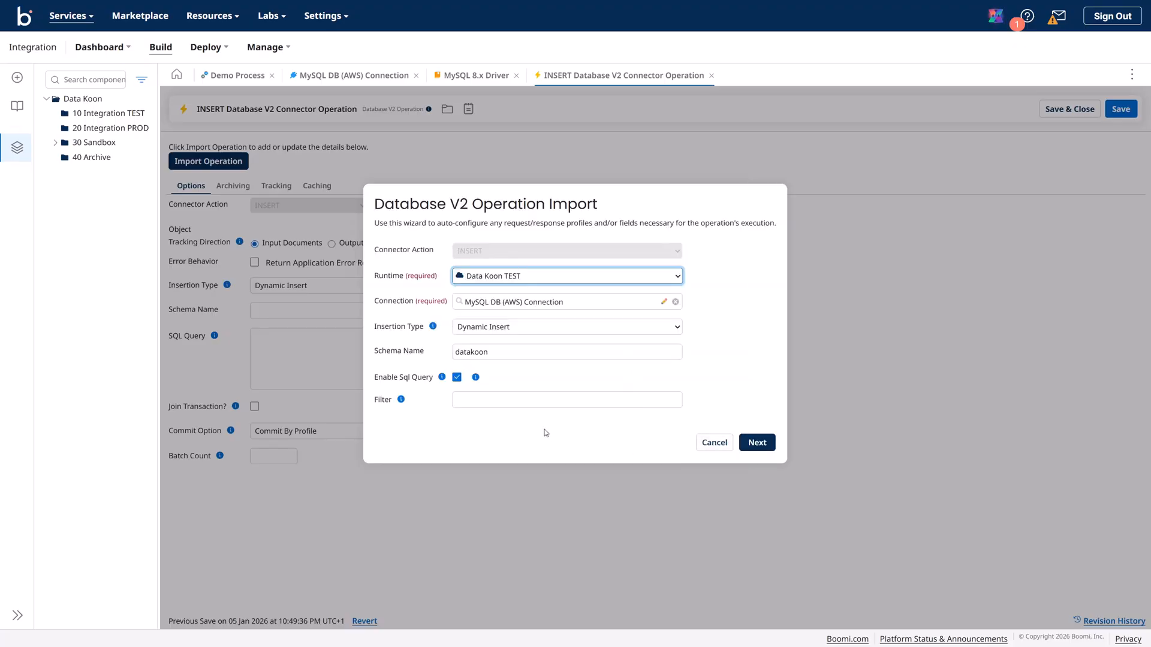
# Try the import with Enable Sql Query switched off and the schema name empty, and cancel the import
pyautogui.click(458, 378)
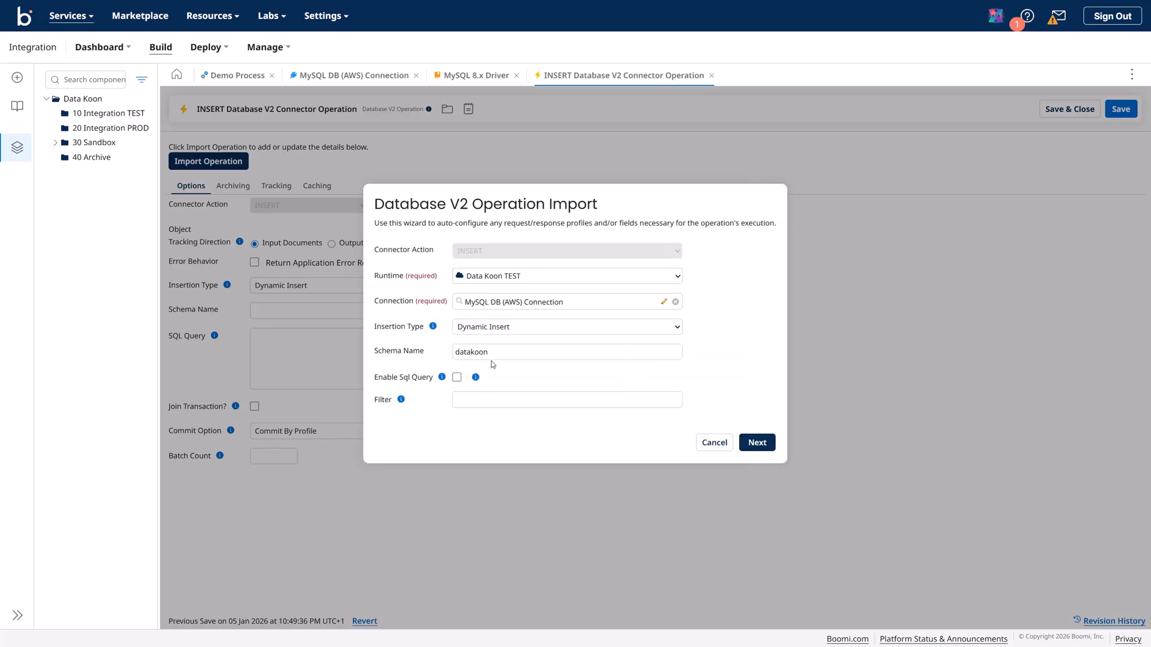
pyautogui.moveTo(488, 357); pyautogui.dragTo(433, 360)
pyautogui.press('BackSpace')
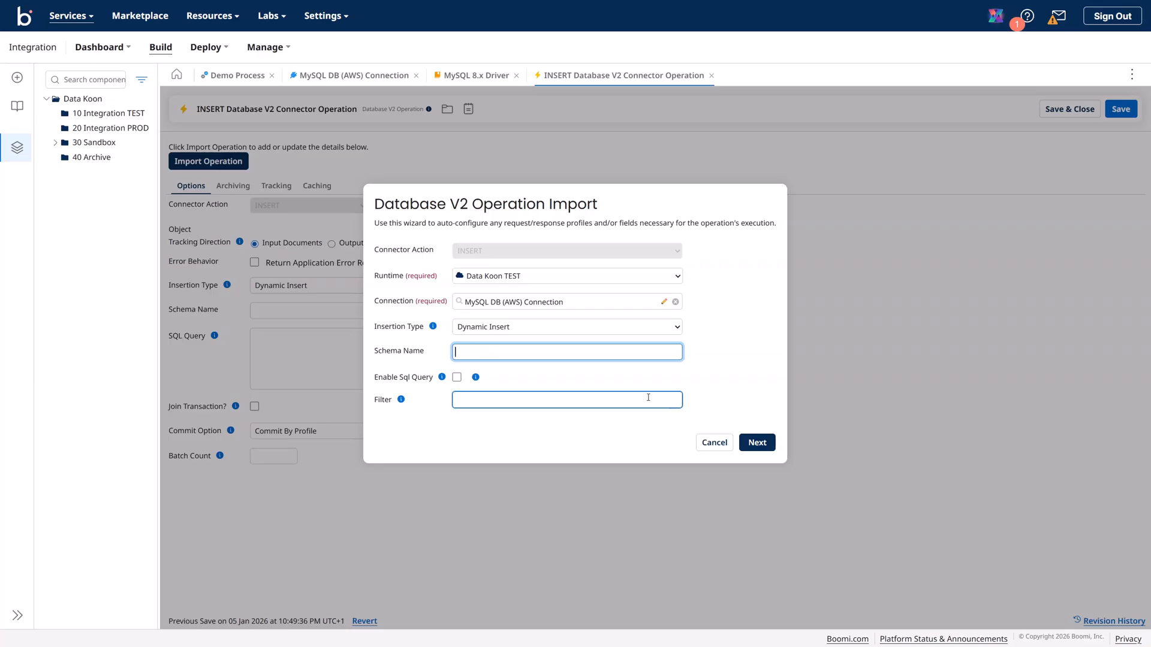
pyautogui.click(757, 444)
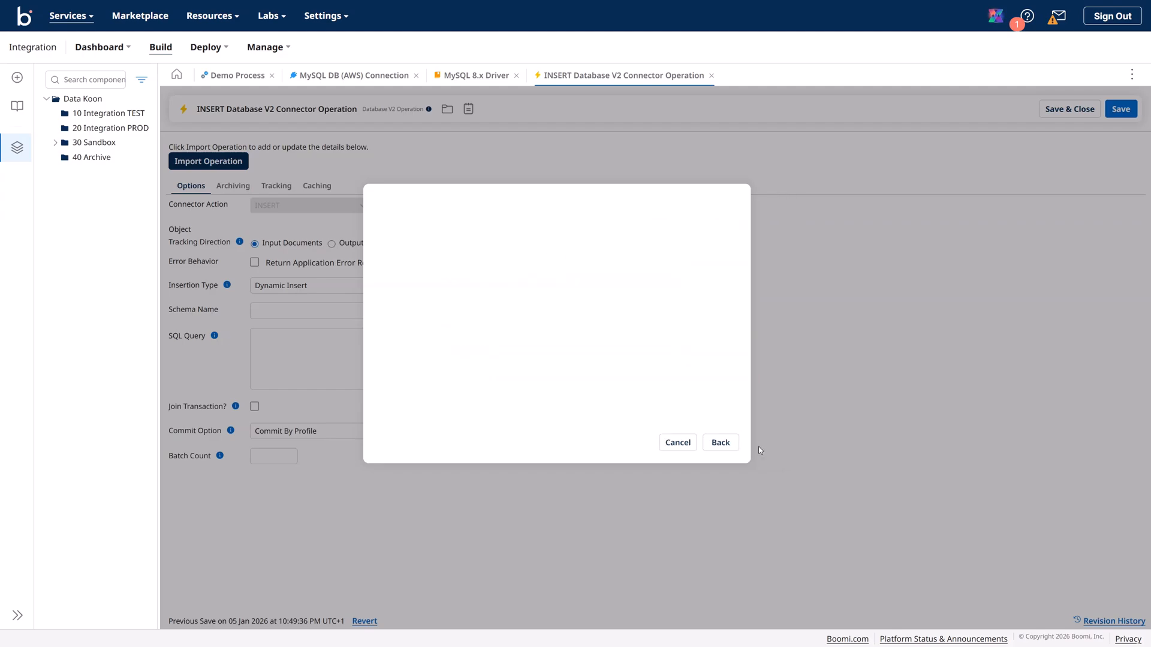
pyautogui.click(678, 443)
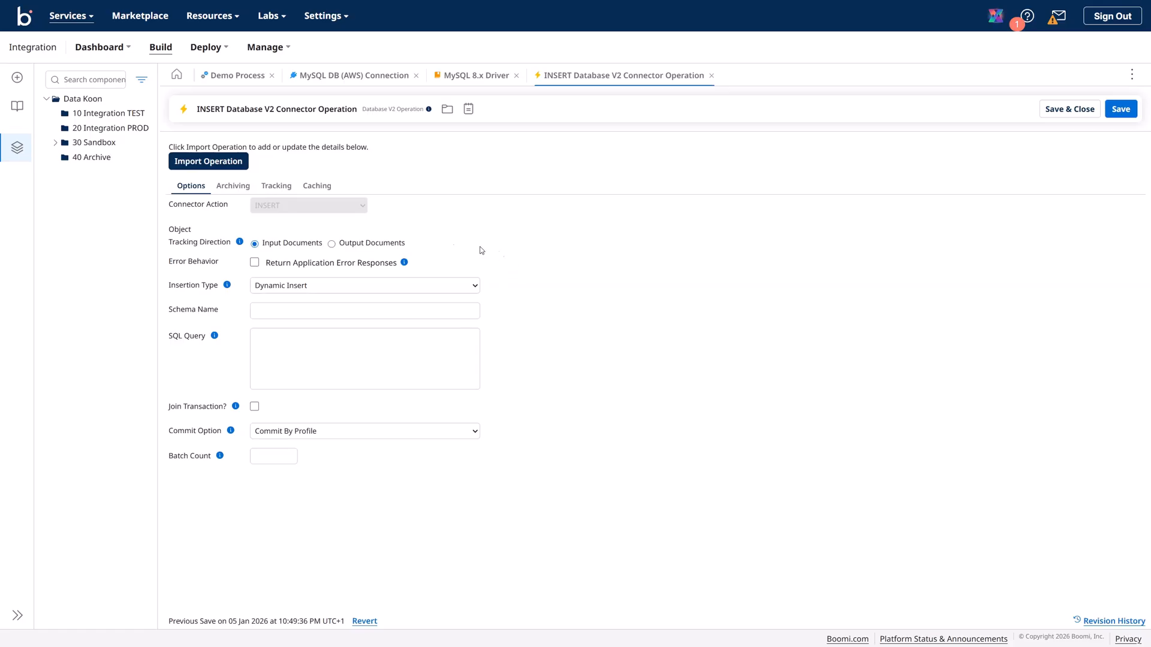
# Restart the operation import on the Data Koon TEST runtime with schema name datakoon and open the list of object types
pyautogui.click(243, 169)
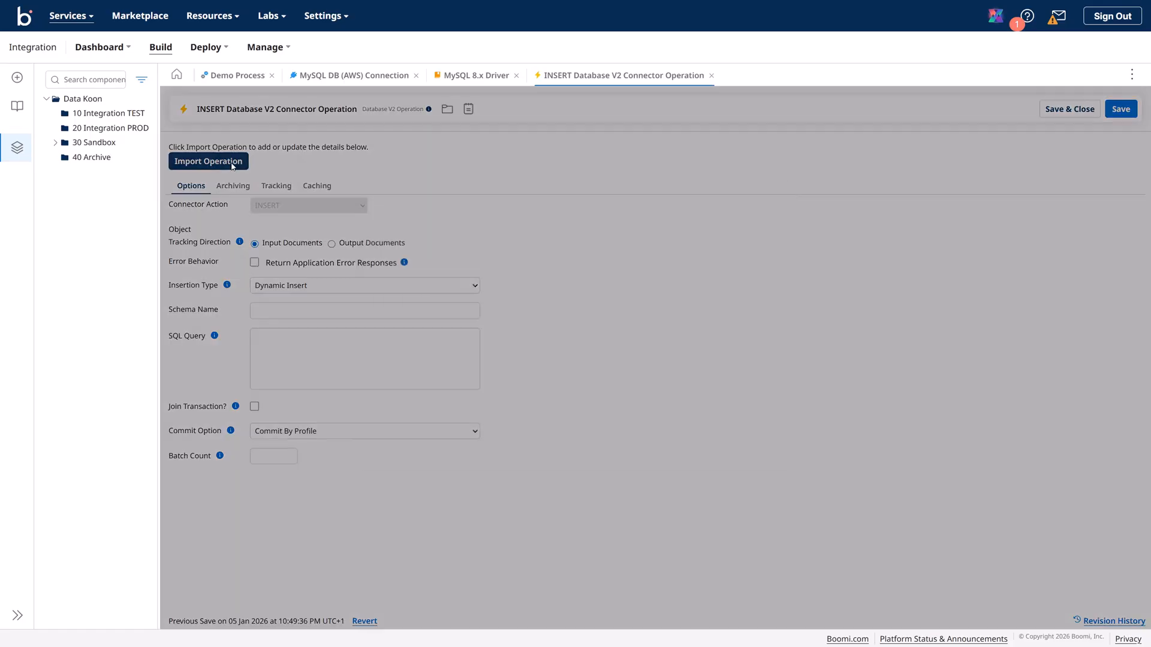
pyautogui.click(467, 277)
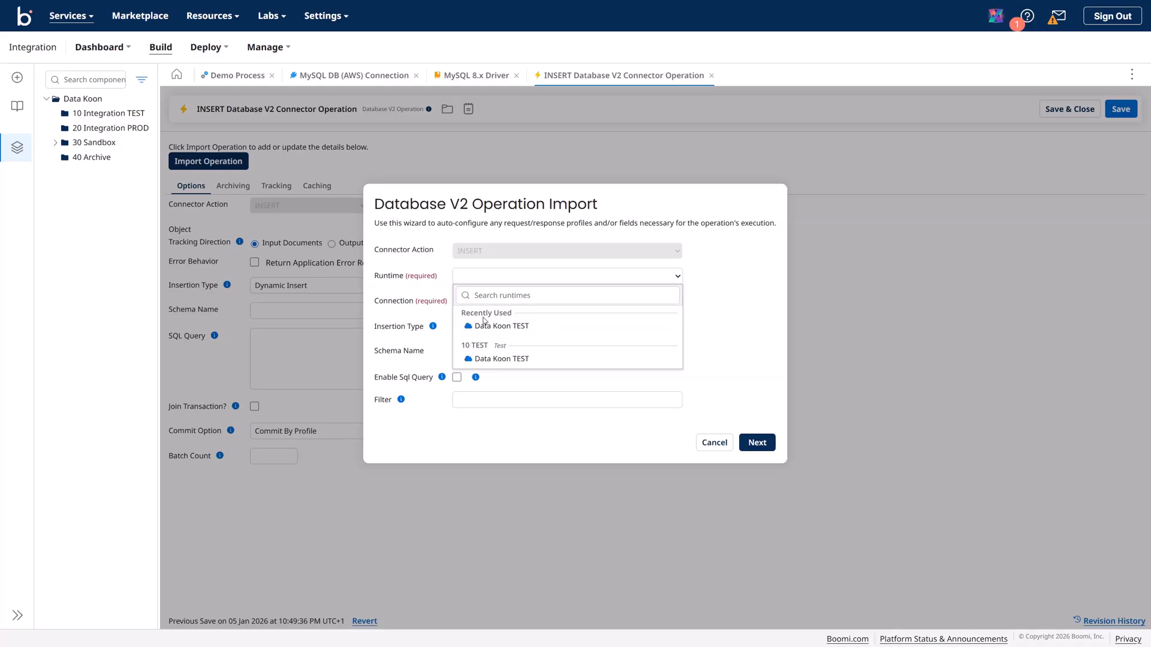
pyautogui.click(488, 360)
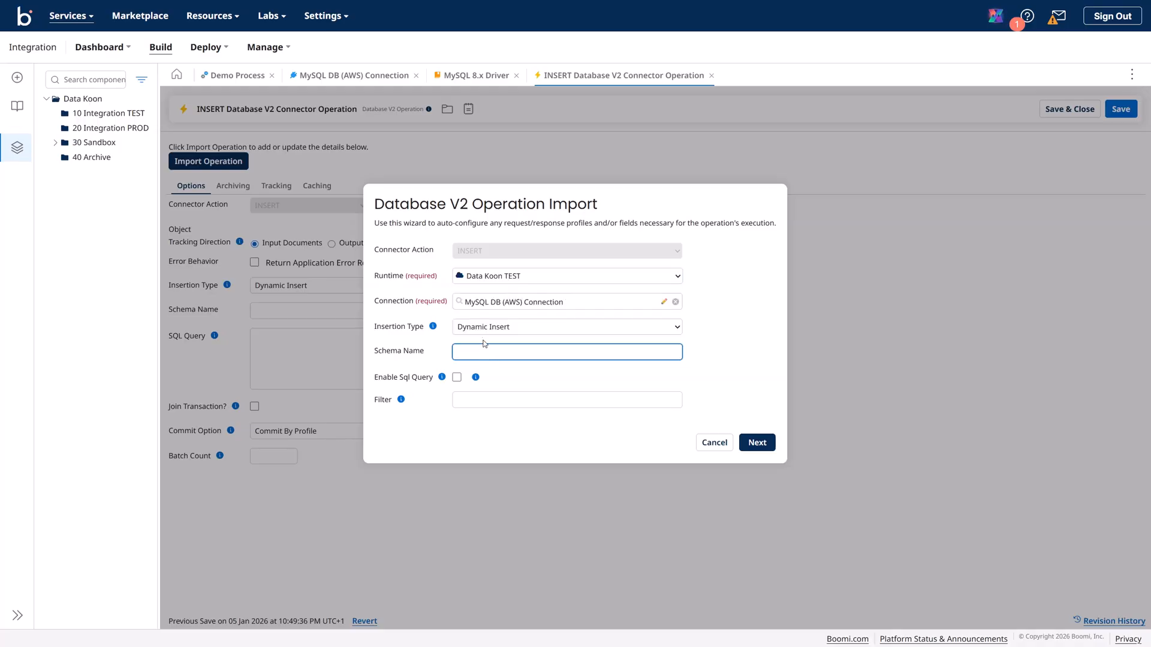
pyautogui.click(457, 352)
pyautogui.write('datakoon')
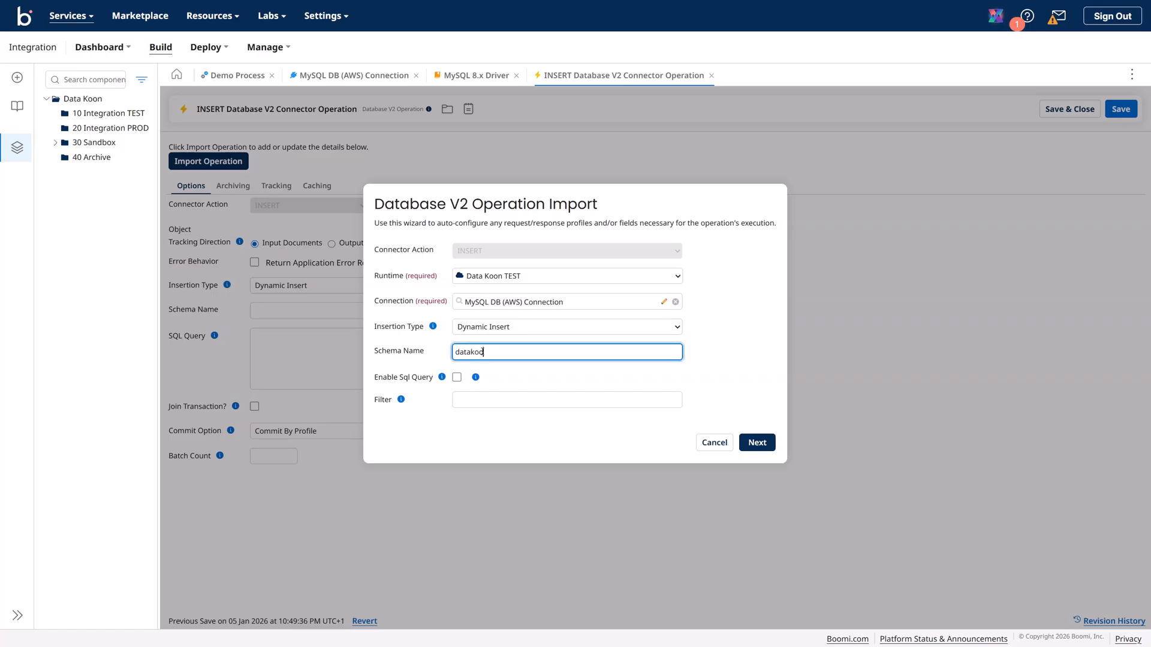
pyautogui.click(759, 444)
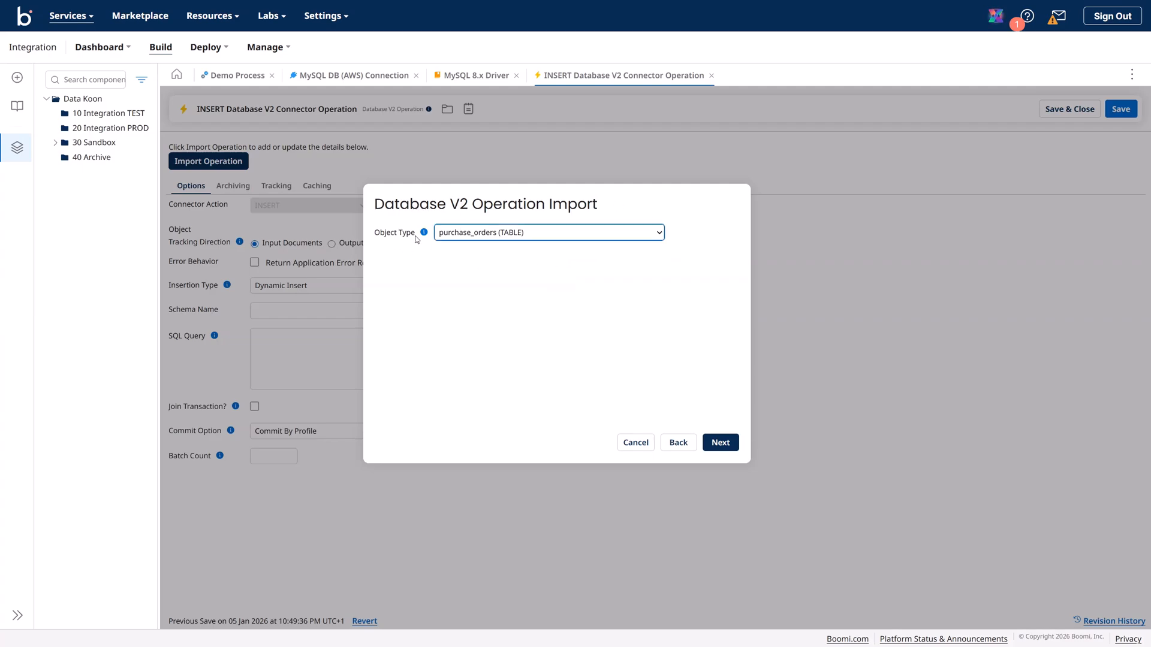
pyautogui.click(503, 238)
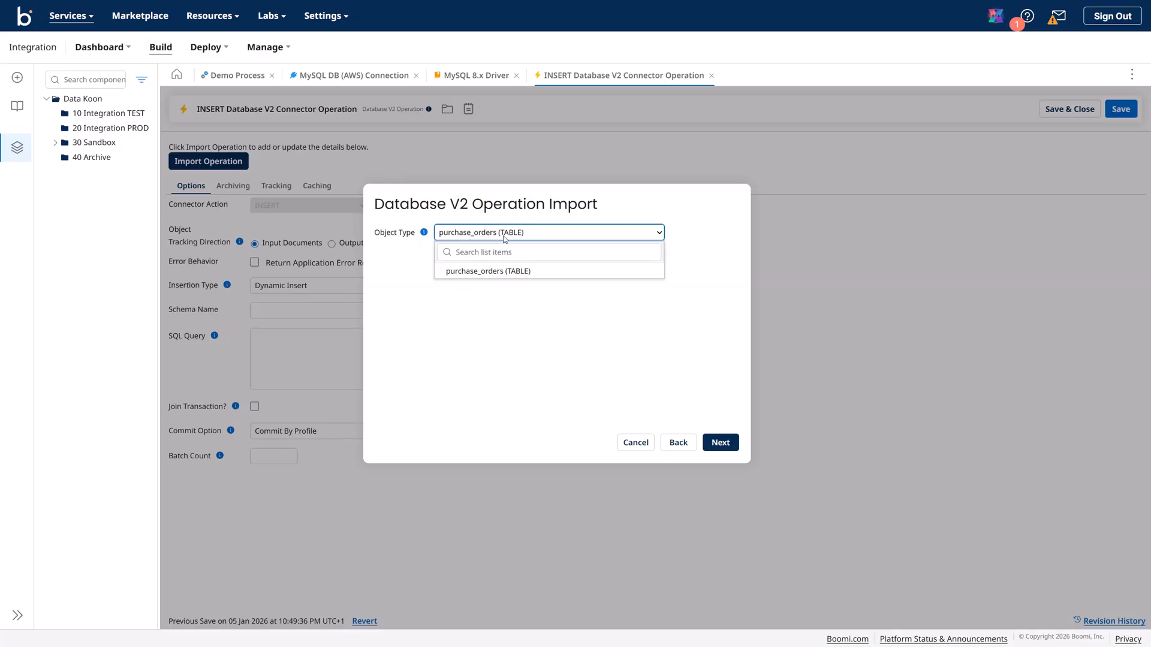
# Import the purchase_orders (TABLE) object into the INSERT Database V2 Connector Operation and finish the import
pyautogui.click(495, 274)
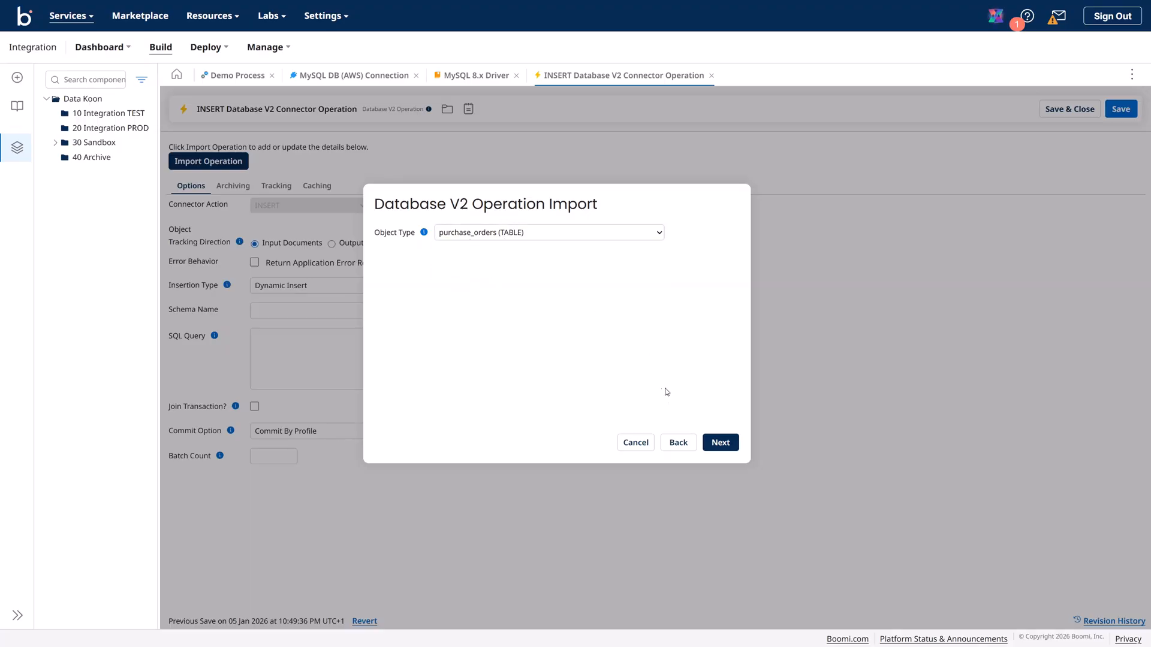
pyautogui.click(713, 444)
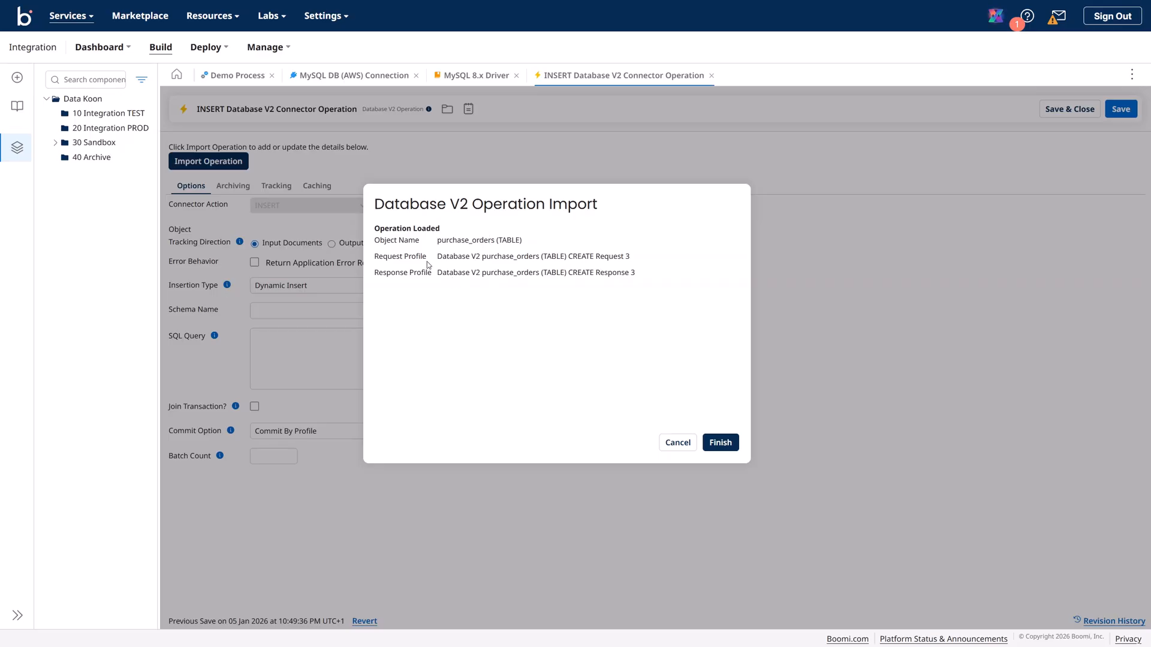
pyautogui.click(723, 443)
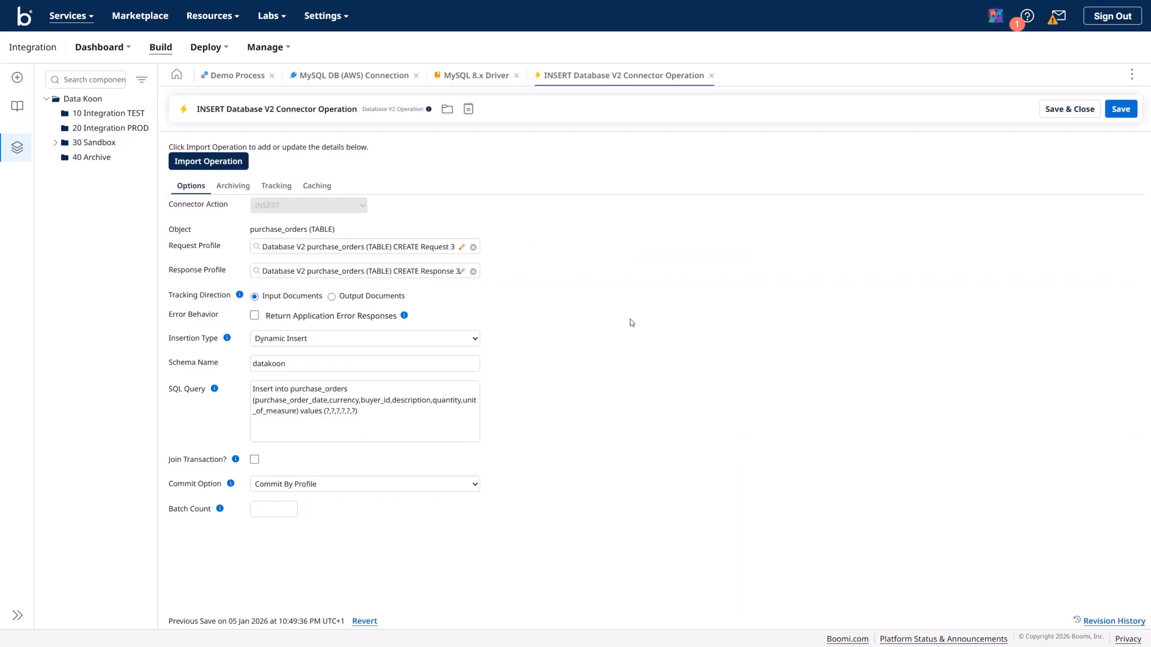
# Expand the demo folder under 30 Sandbox in the component tree and examine the components it contains
pyautogui.click(56, 143)
pyautogui.click(64, 157)
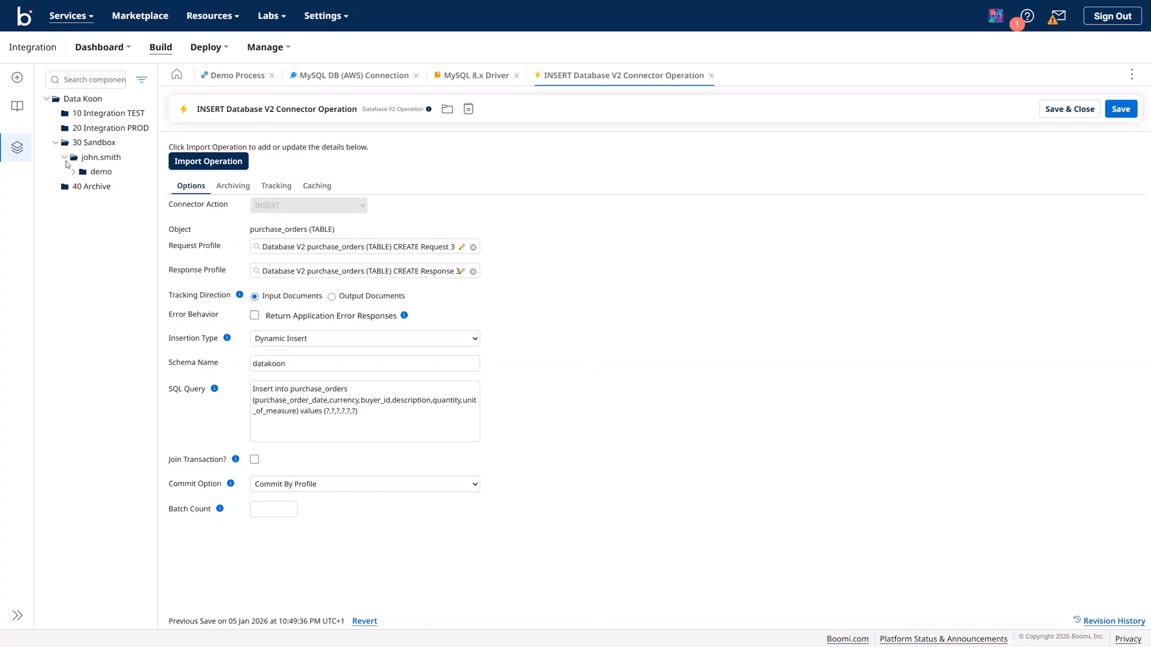
pyautogui.click(74, 172)
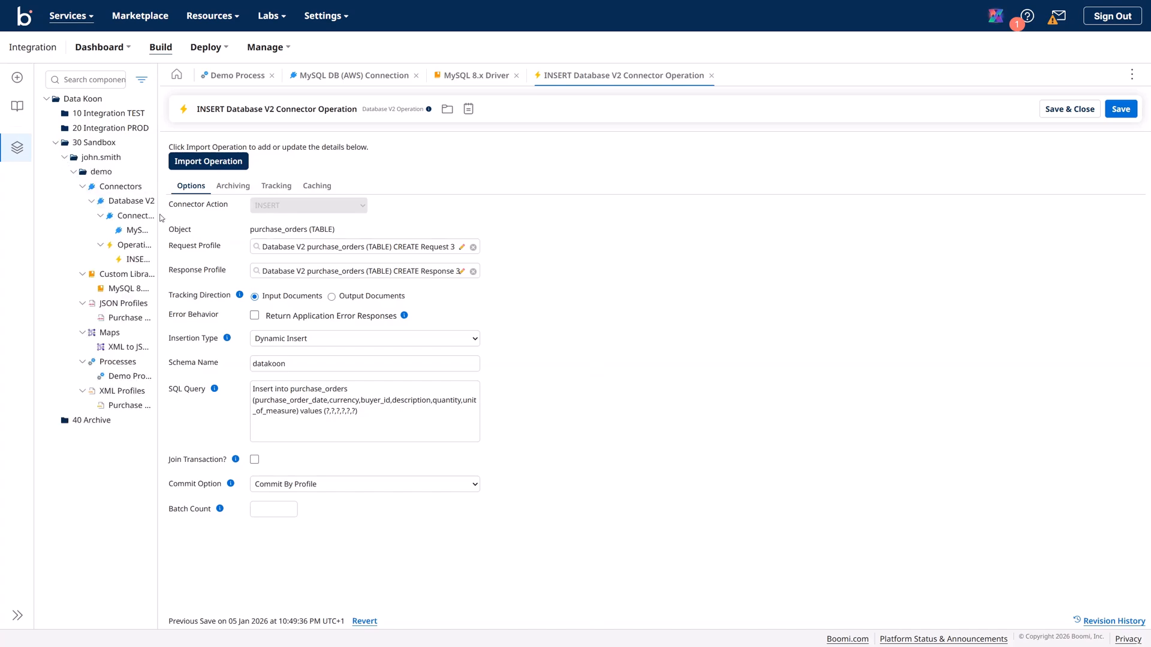
pyautogui.moveTo(157, 216); pyautogui.dragTo(363, 240)
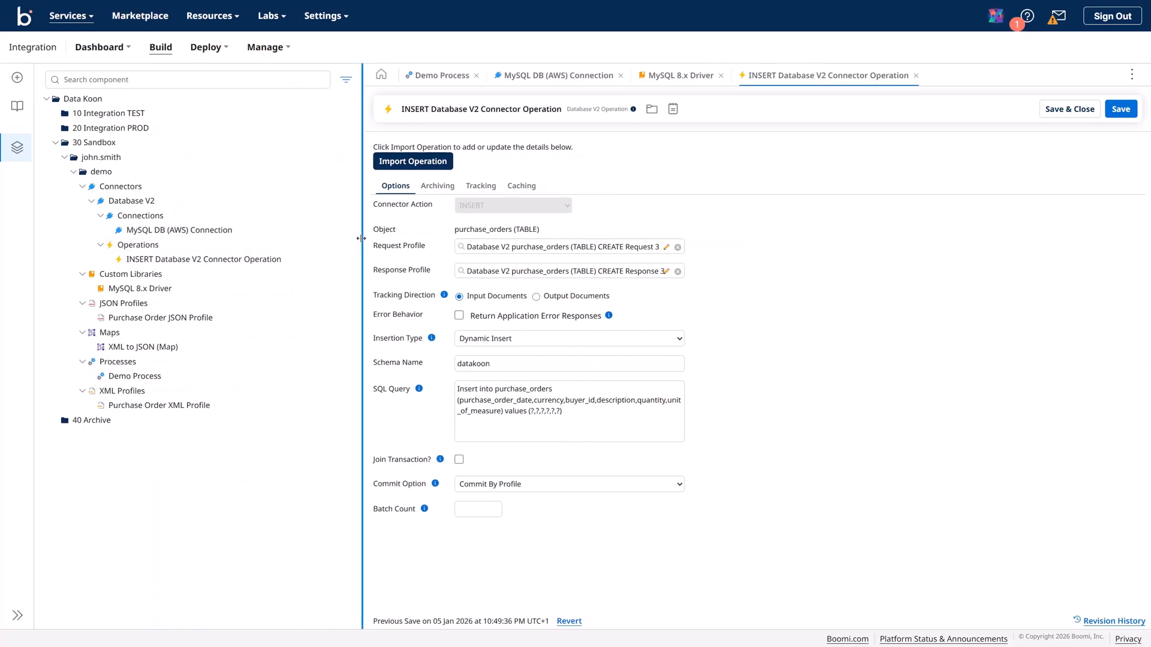
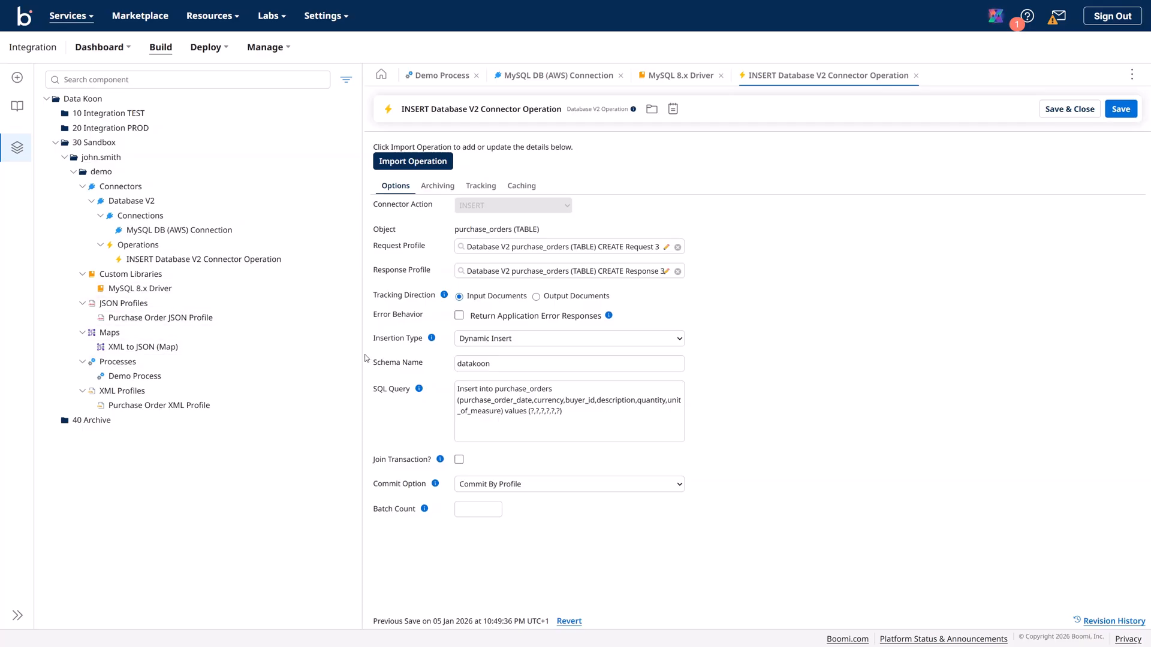
pyautogui.moveTo(362, 358); pyautogui.dragTo(195, 358)
# Rename the operation's request profile to "Database V2 purchase_orders (TABLE) CREATE Request" and save it
pyautogui.click(497, 249)
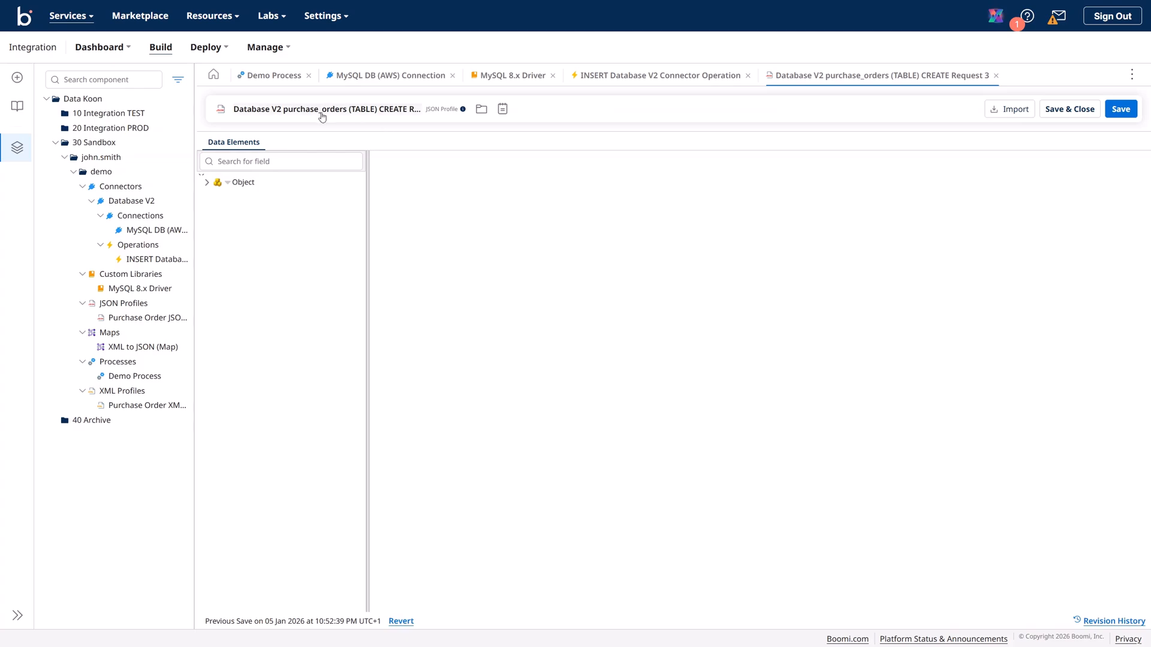
pyautogui.click(322, 111)
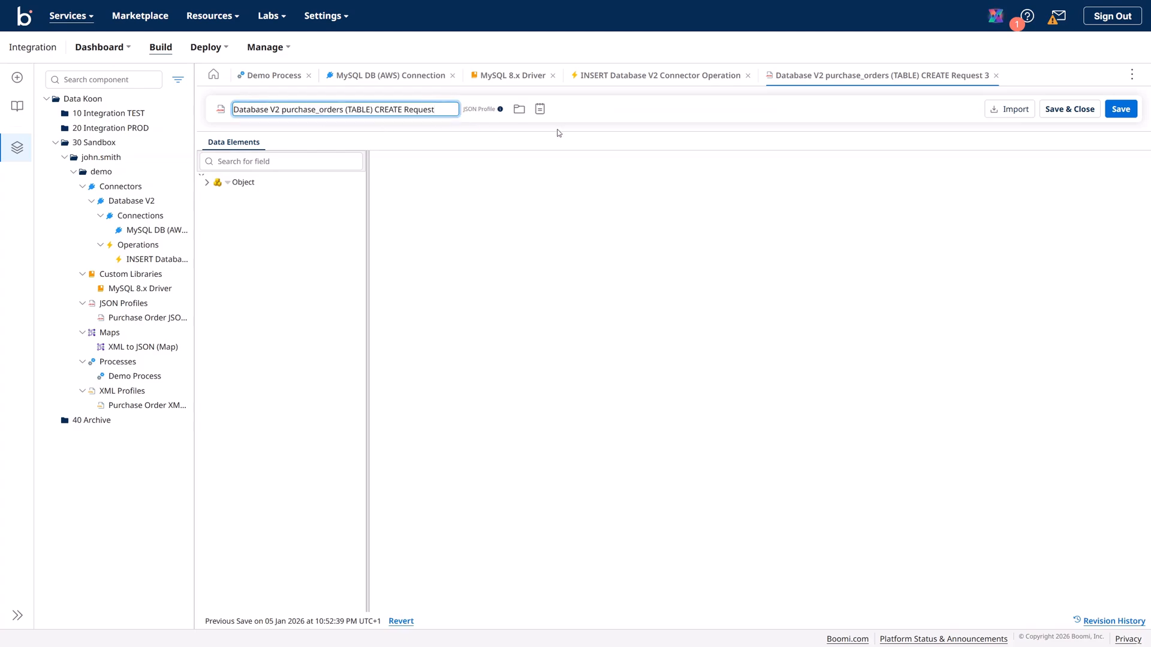
pyautogui.click(1118, 114)
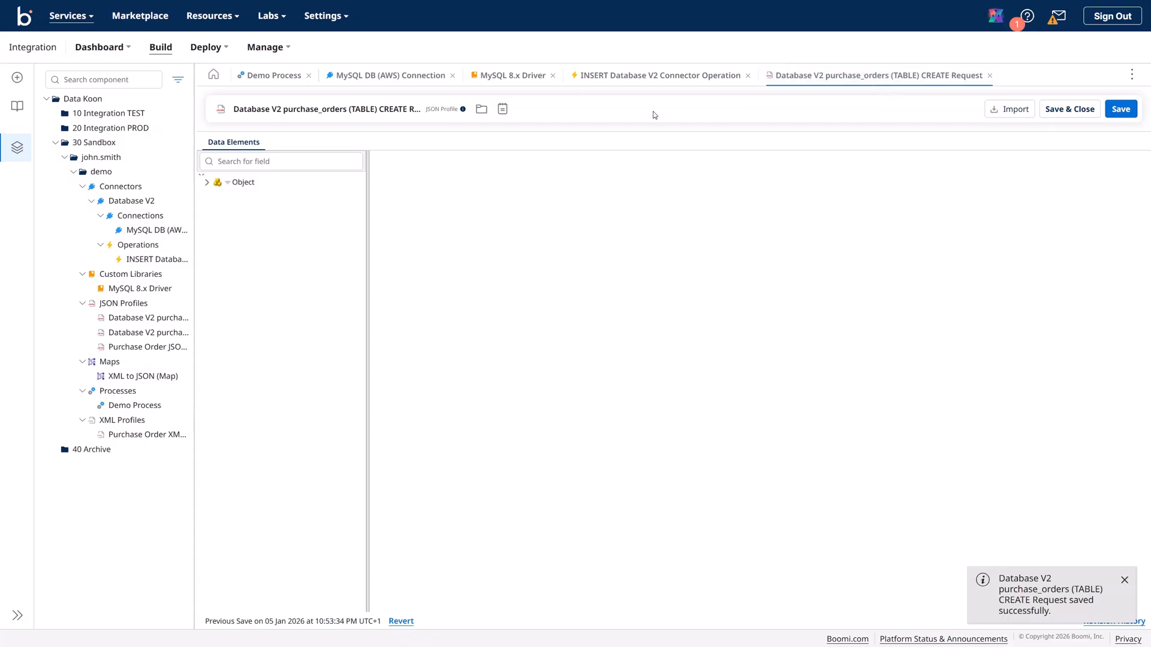
# Rename the operation's response profile to "Database V2 purchase_orders (TABLE) CREATE Response" and save it
pyautogui.click(632, 76)
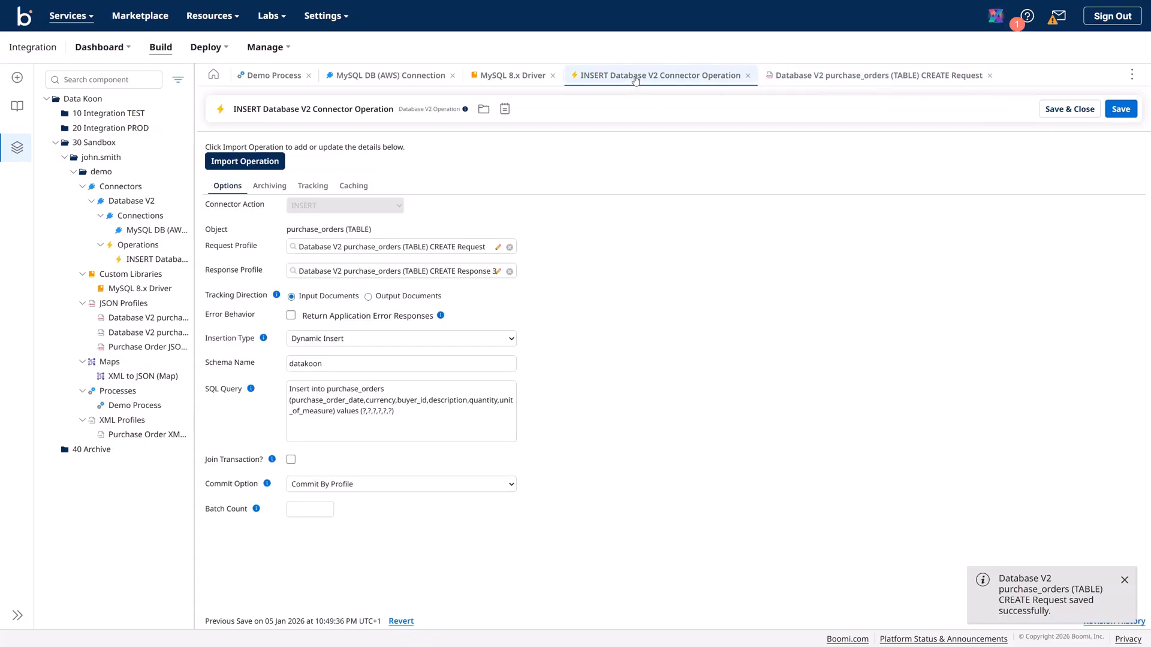
pyautogui.click(498, 272)
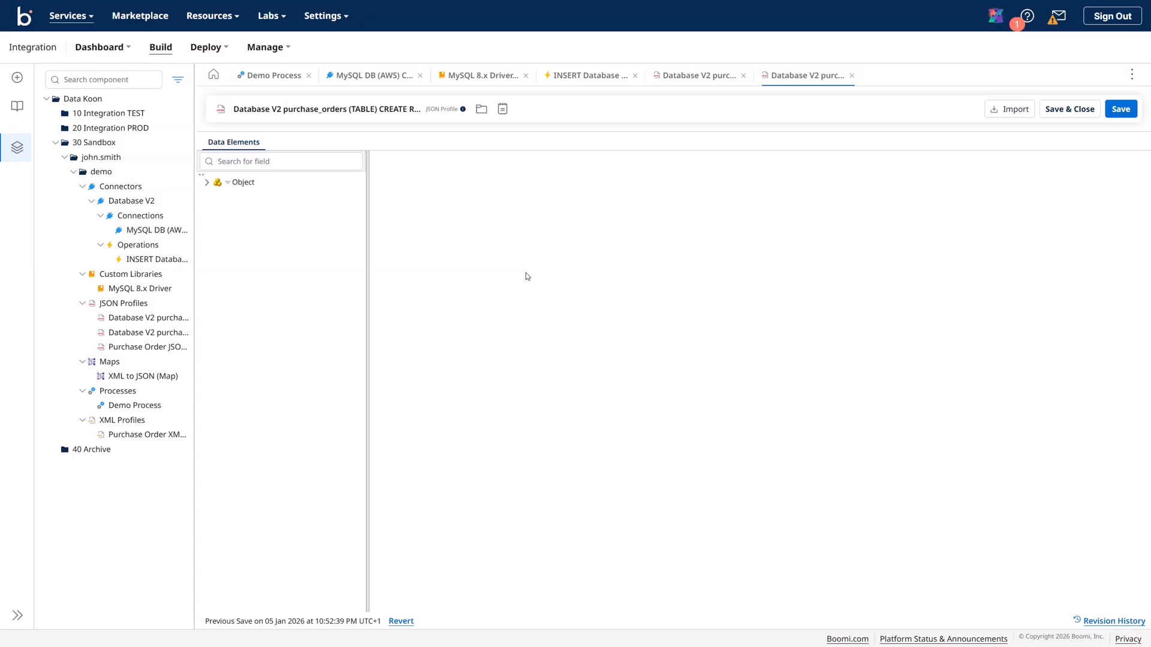
pyautogui.click(372, 110)
pyautogui.press('BackSpace')
pyautogui.press('BackSpace')
pyautogui.click(1120, 109)
# Examine the connector step in Demo Process and the INSERT operation's schema name, SQL query columns and value placeholders
pyautogui.click(276, 76)
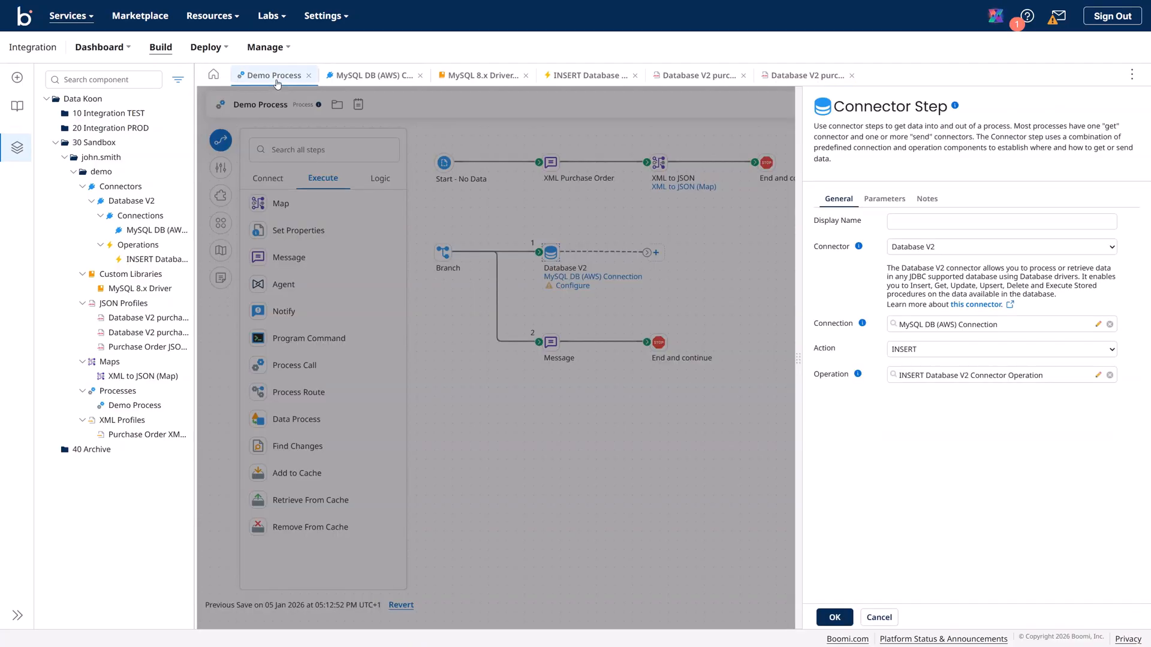
pyautogui.click(590, 76)
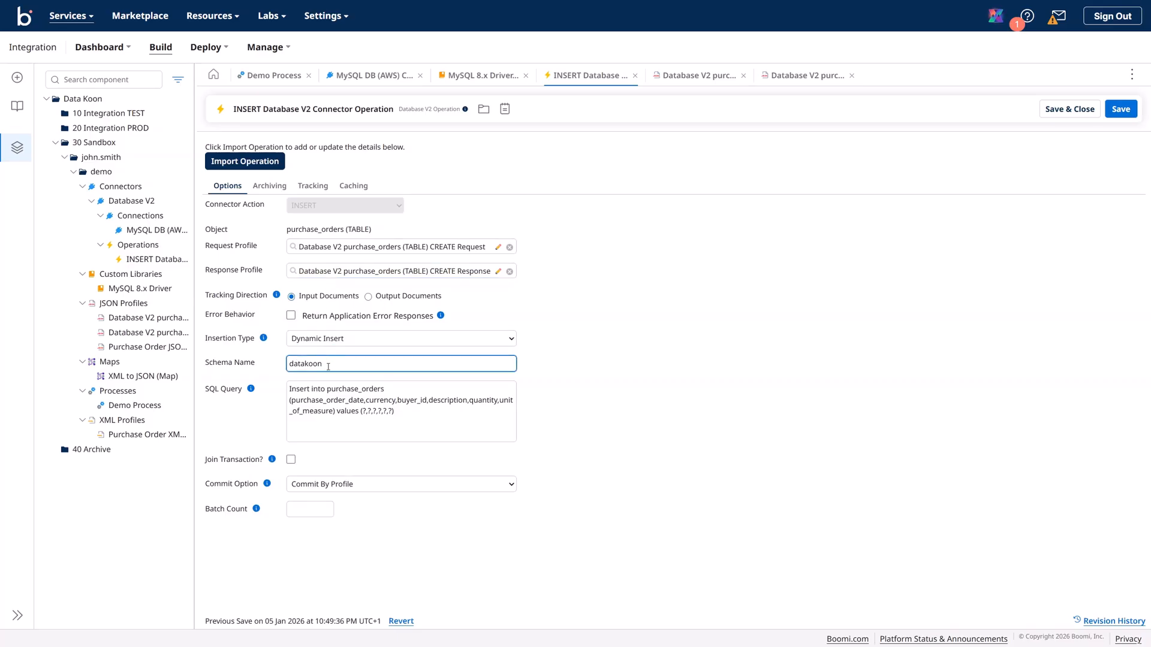
pyautogui.moveTo(252, 391)
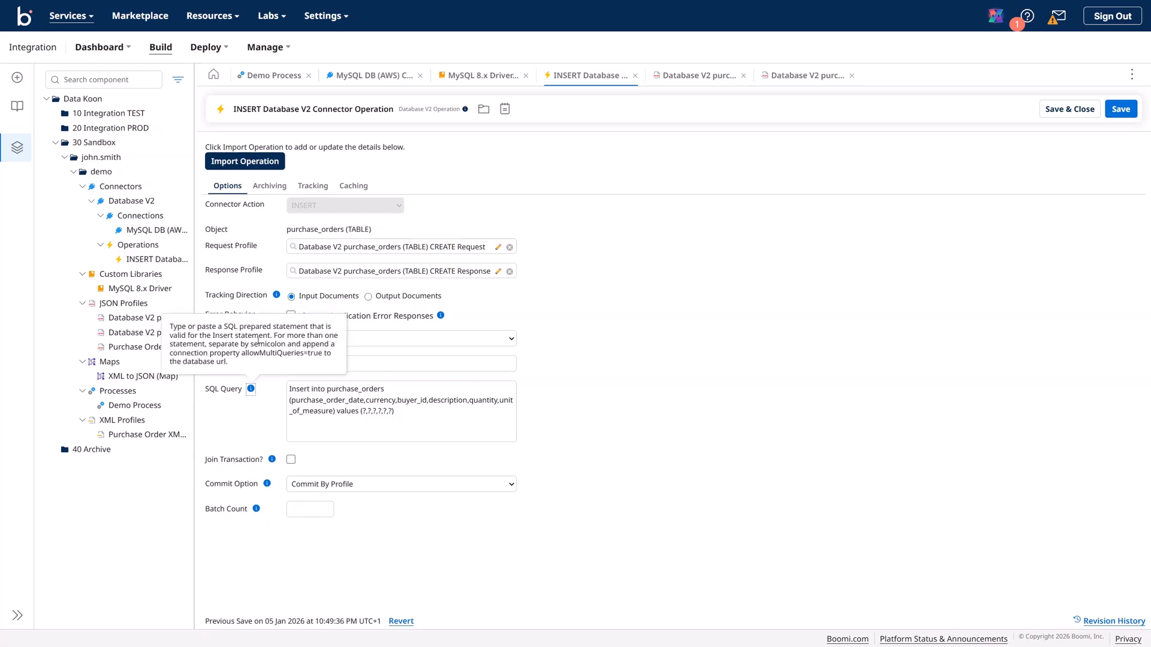
pyautogui.click(306, 390)
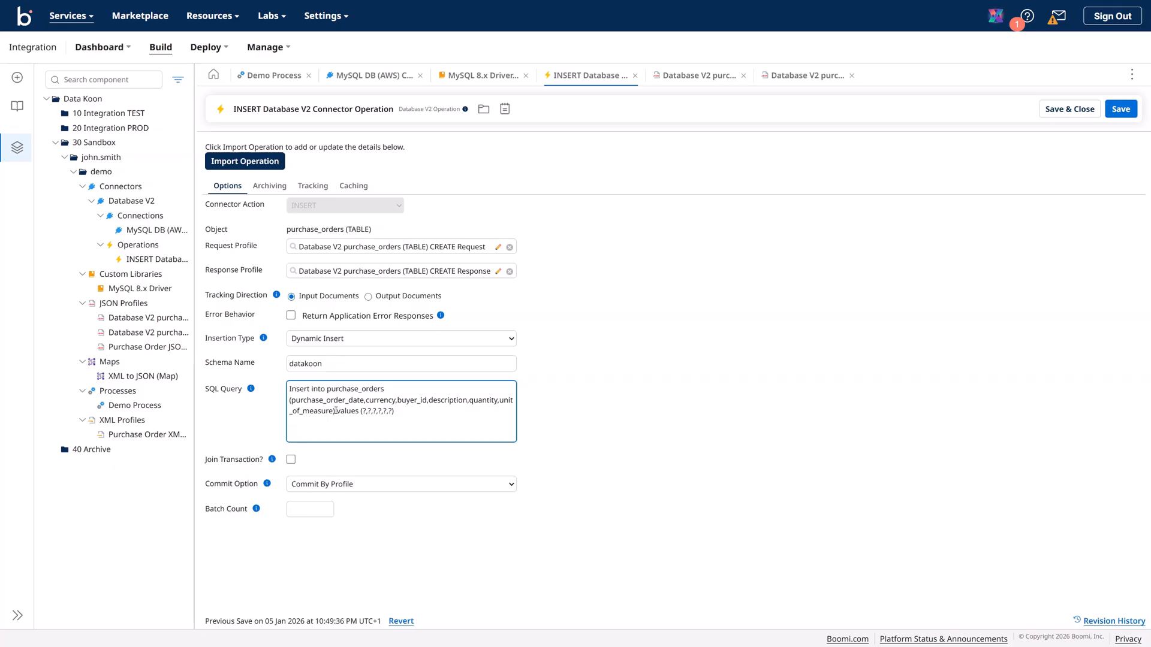
pyautogui.click(357, 412)
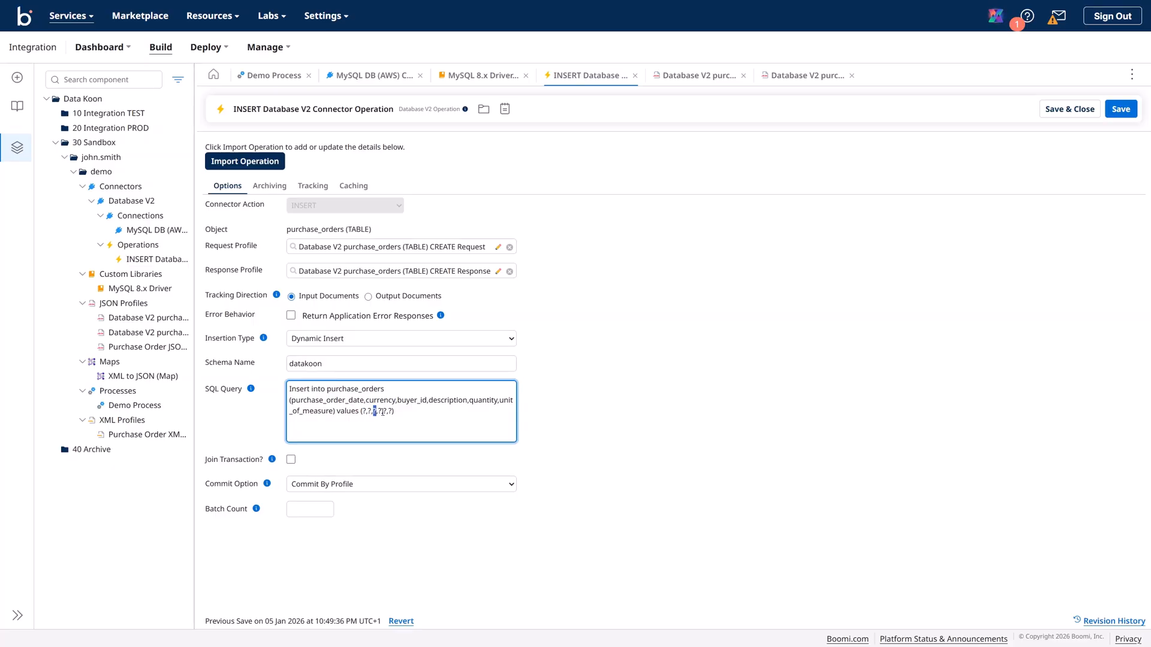
pyautogui.doubleClick(386, 412)
pyautogui.moveTo(291, 401); pyautogui.dragTo(509, 400)
pyautogui.click(371, 401)
pyautogui.moveTo(299, 411); pyautogui.dragTo(338, 417)
pyautogui.click(254, 414)
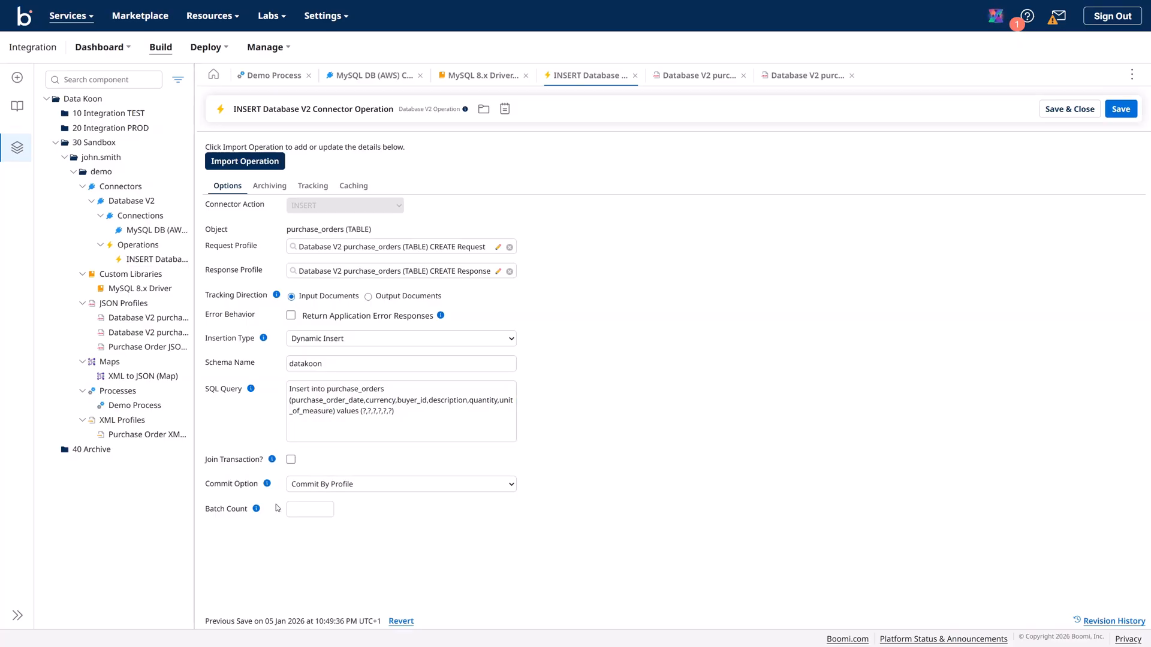
# Keep the Commit Option at Commit By Profile and save the INSERT Database V2 Connector Operation
pyautogui.click(310, 487)
pyautogui.click(309, 490)
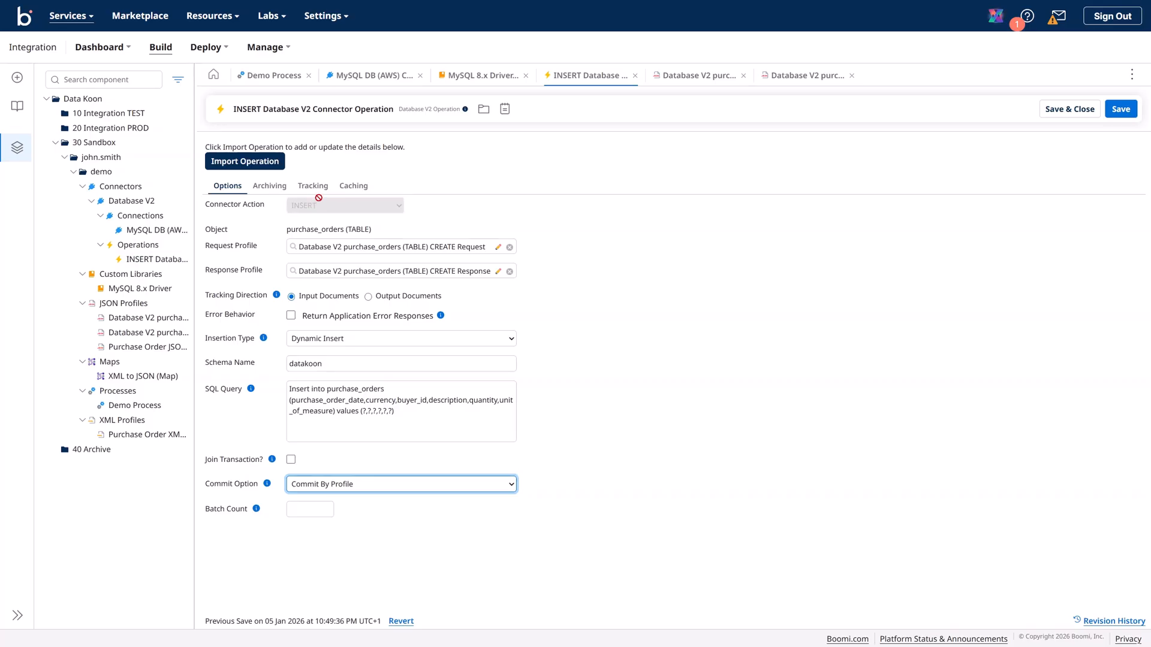
pyautogui.click(488, 435)
pyautogui.click(536, 425)
pyautogui.click(1120, 109)
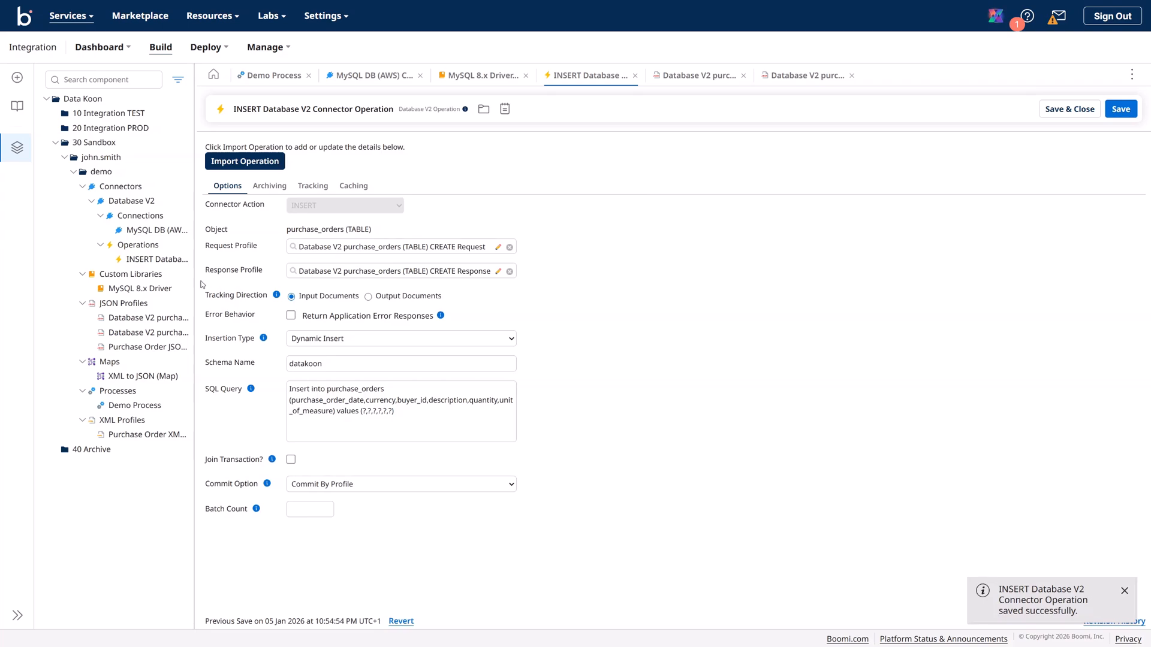
# Examine the JSON profiles in the component tree and the settings of the MySQL DB (AWS) Connection
pyautogui.moveTo(194, 281); pyautogui.dragTo(298, 285)
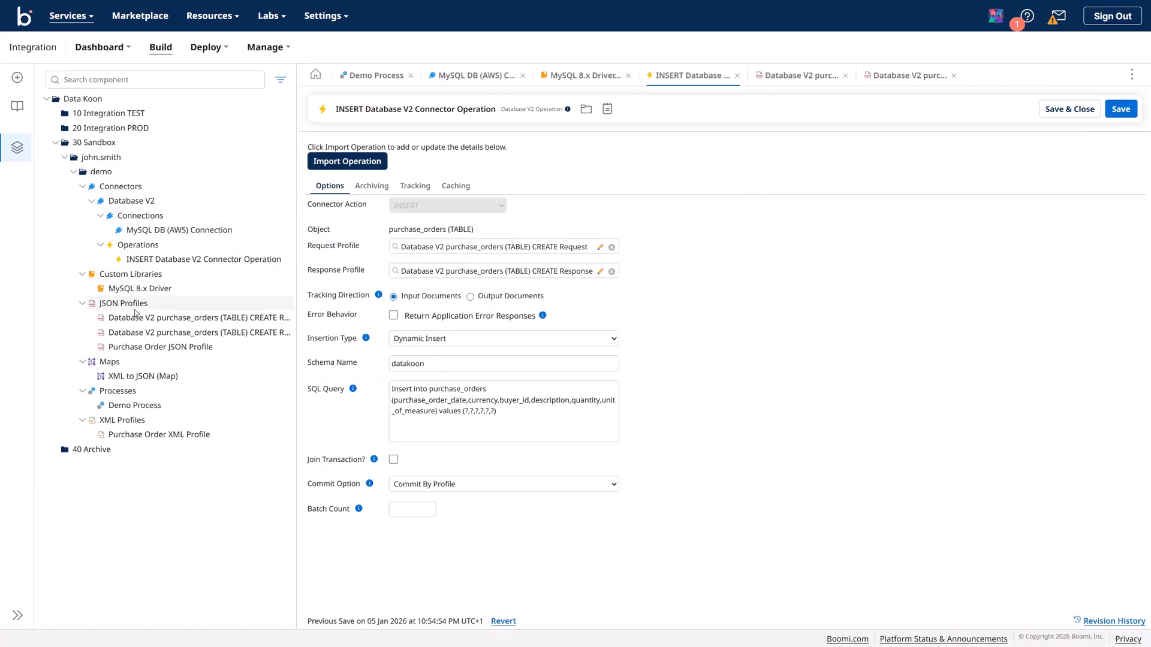
pyautogui.moveTo(297, 309); pyautogui.dragTo(264, 296)
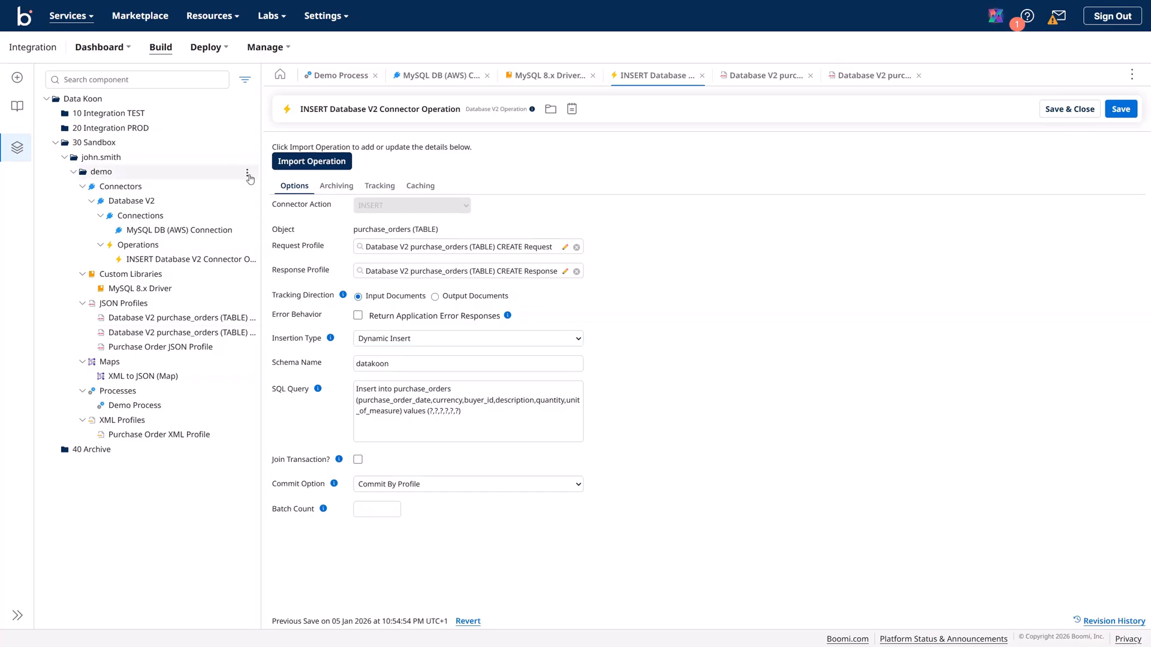
pyautogui.moveTo(267, 184); pyautogui.dragTo(193, 187)
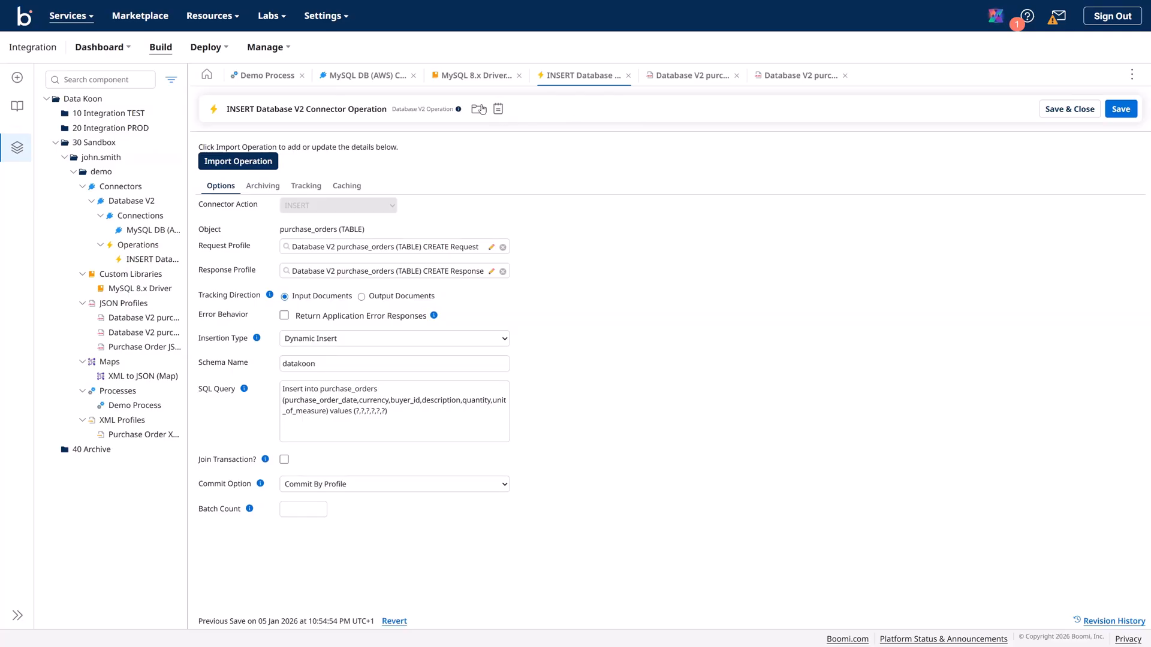
pyautogui.click(359, 81)
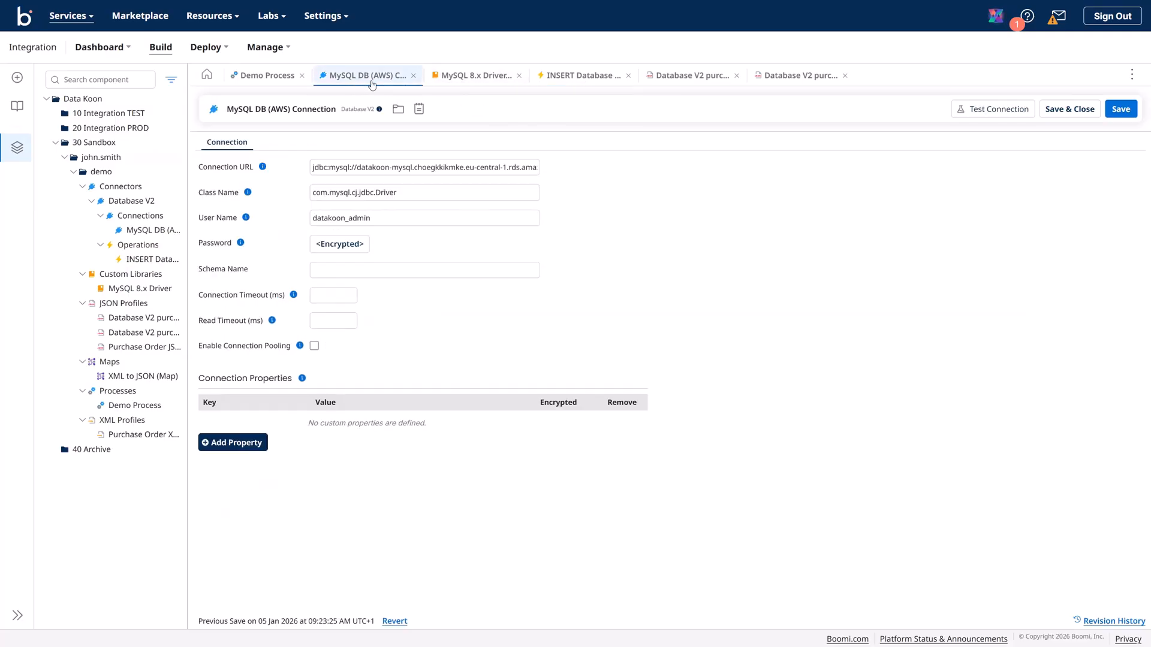
# Confirm the Database V2 connector step's configuration in Demo Process and save the process
pyautogui.click(266, 83)
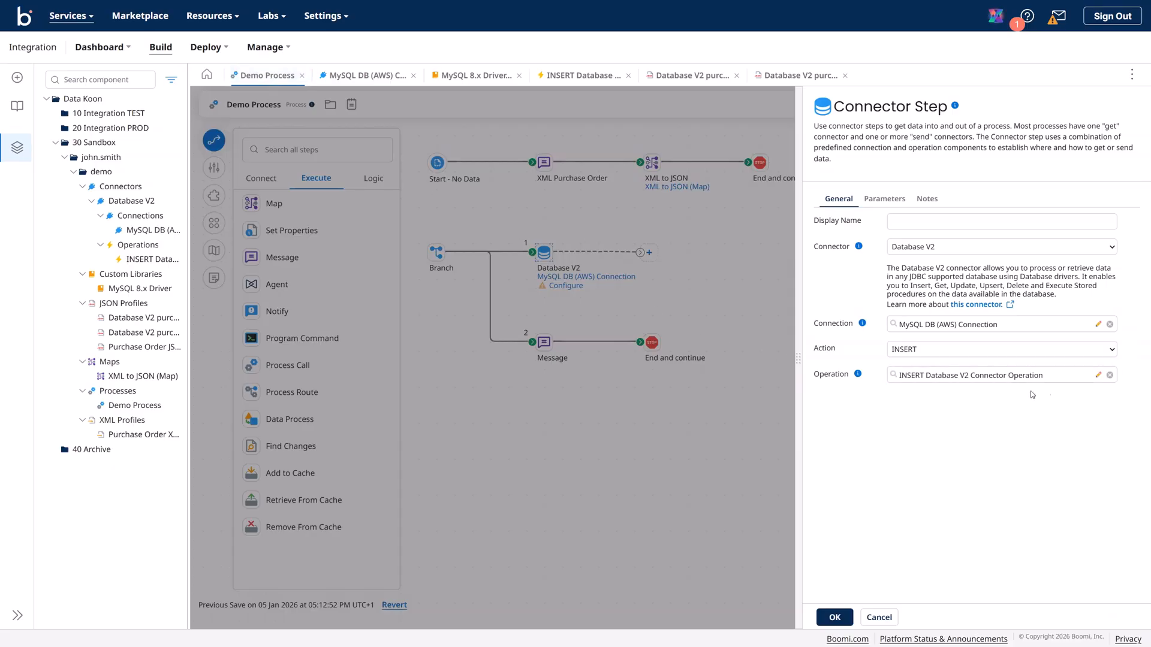
pyautogui.click(837, 617)
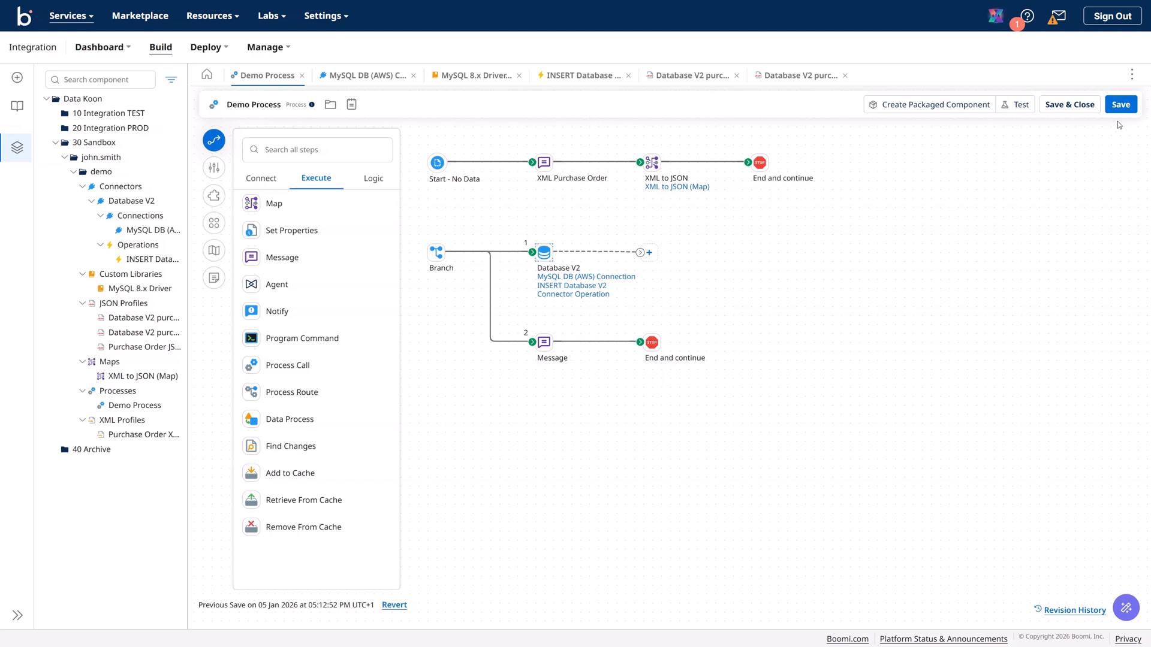
pyautogui.click(1120, 105)
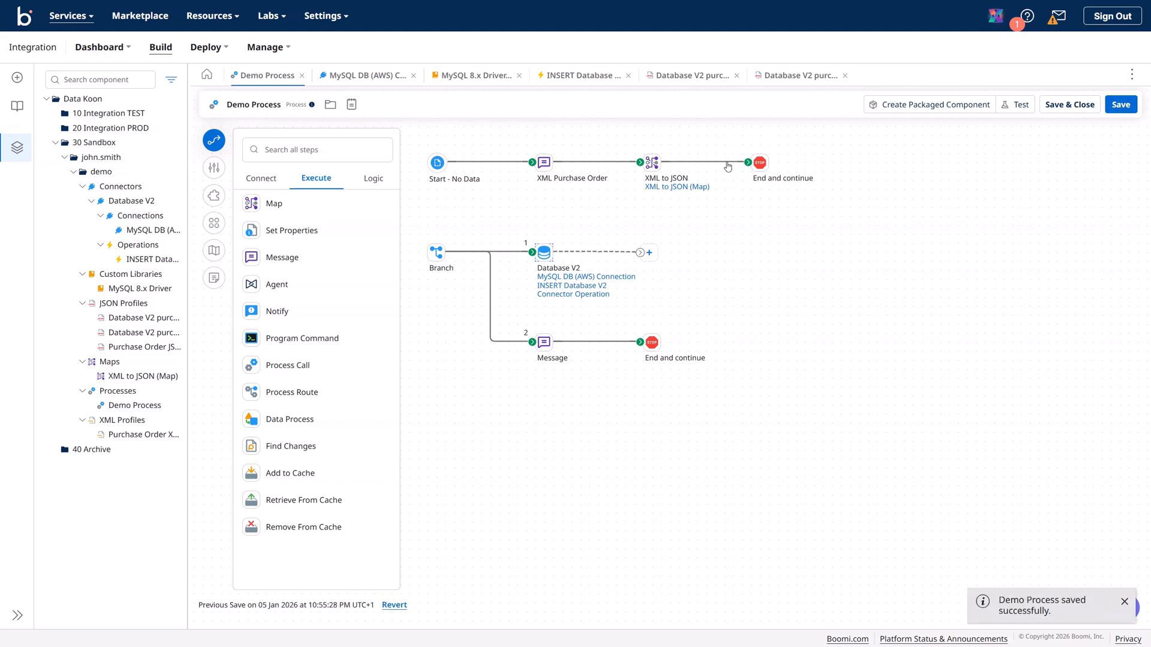
# Detach the End and continue step from the XML to JSON map and attach the Branch step in its place
pyautogui.moveTo(759, 162); pyautogui.dragTo(840, 378)
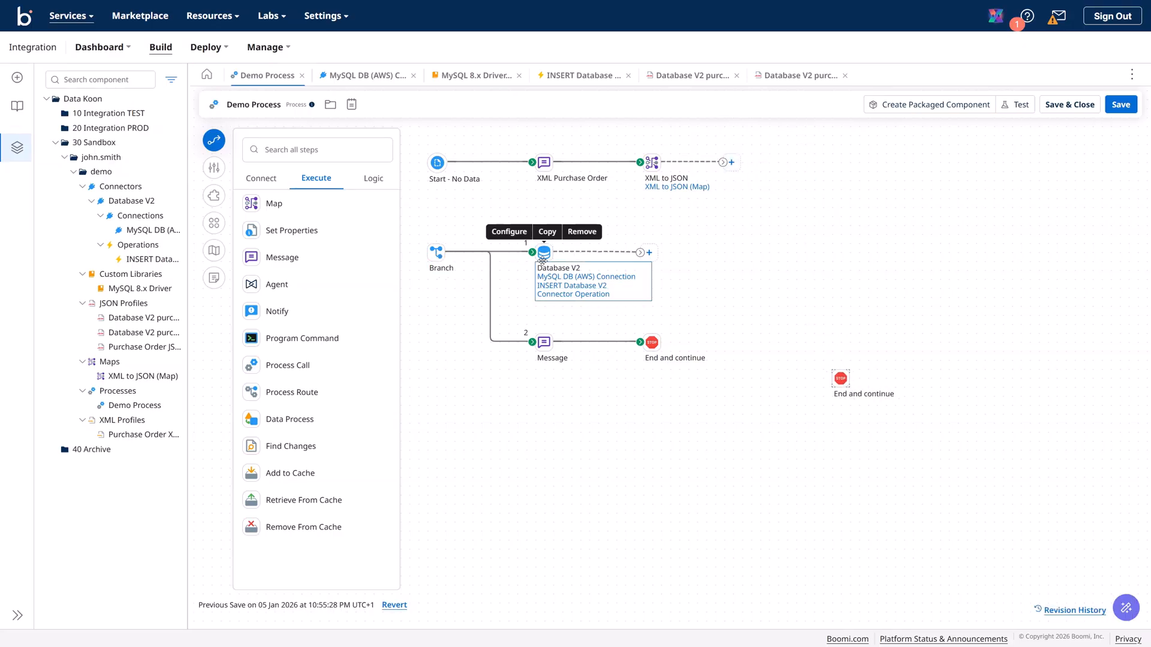
pyautogui.moveTo(516, 256); pyautogui.dragTo(475, 300)
pyautogui.moveTo(437, 253); pyautogui.dragTo(759, 163)
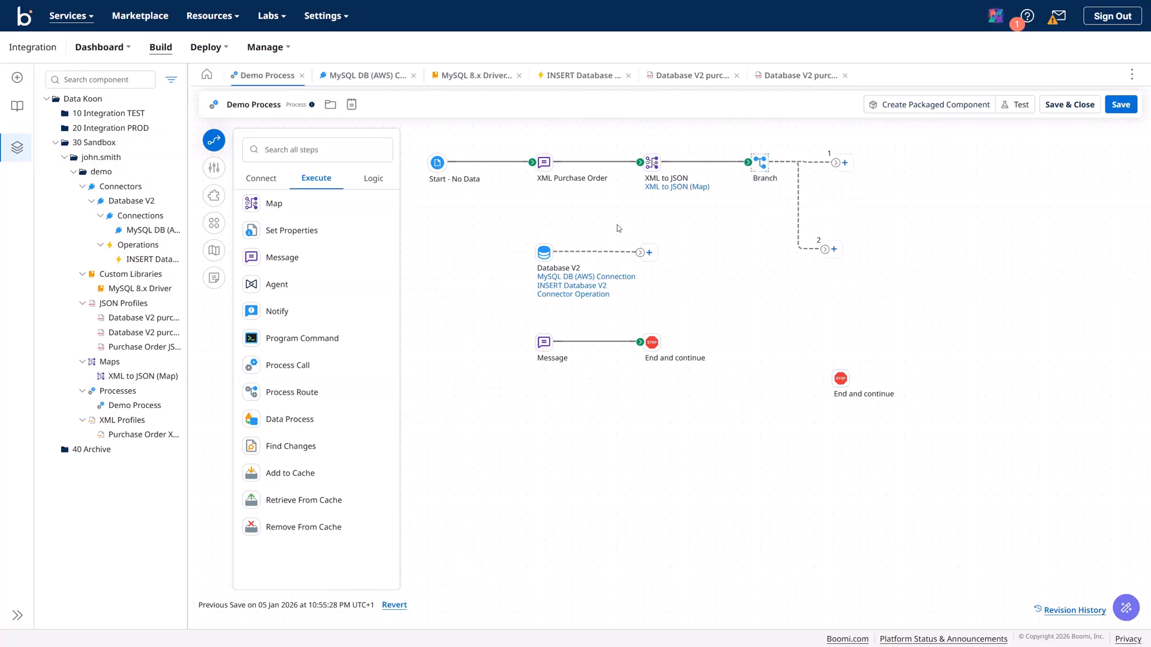
# Attach the Database V2 step to branch 1 and the Message step to branch 2, ending each with an End and continue step
pyautogui.moveTo(543, 253); pyautogui.dragTo(883, 167)
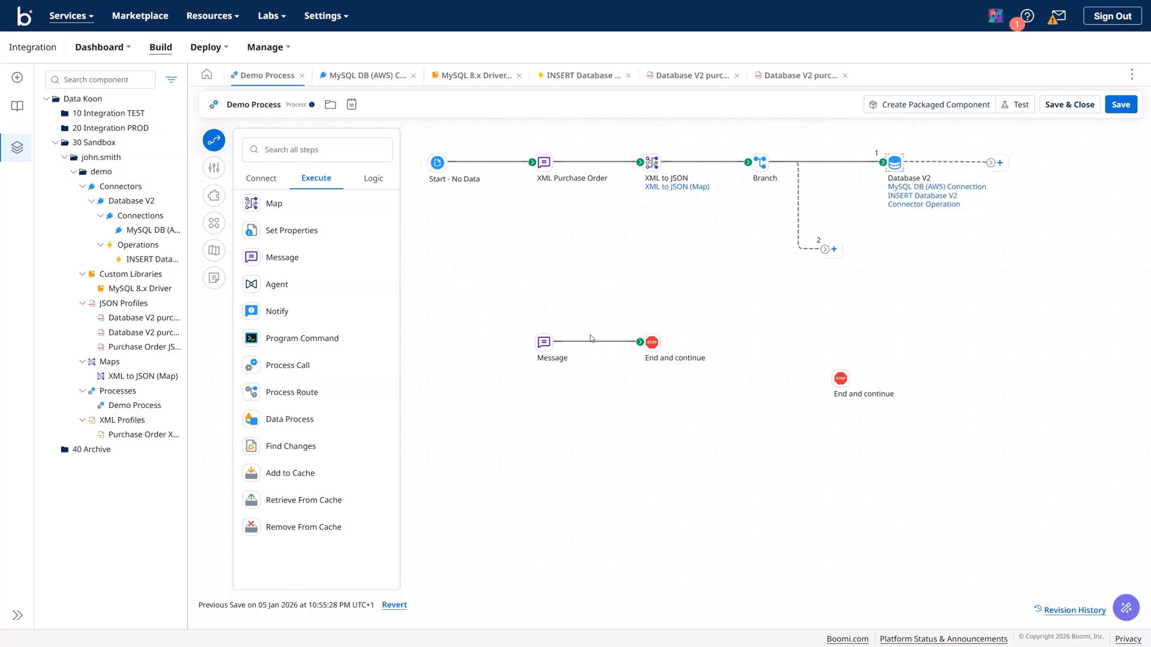
pyautogui.moveTo(839, 381); pyautogui.dragTo(1027, 182)
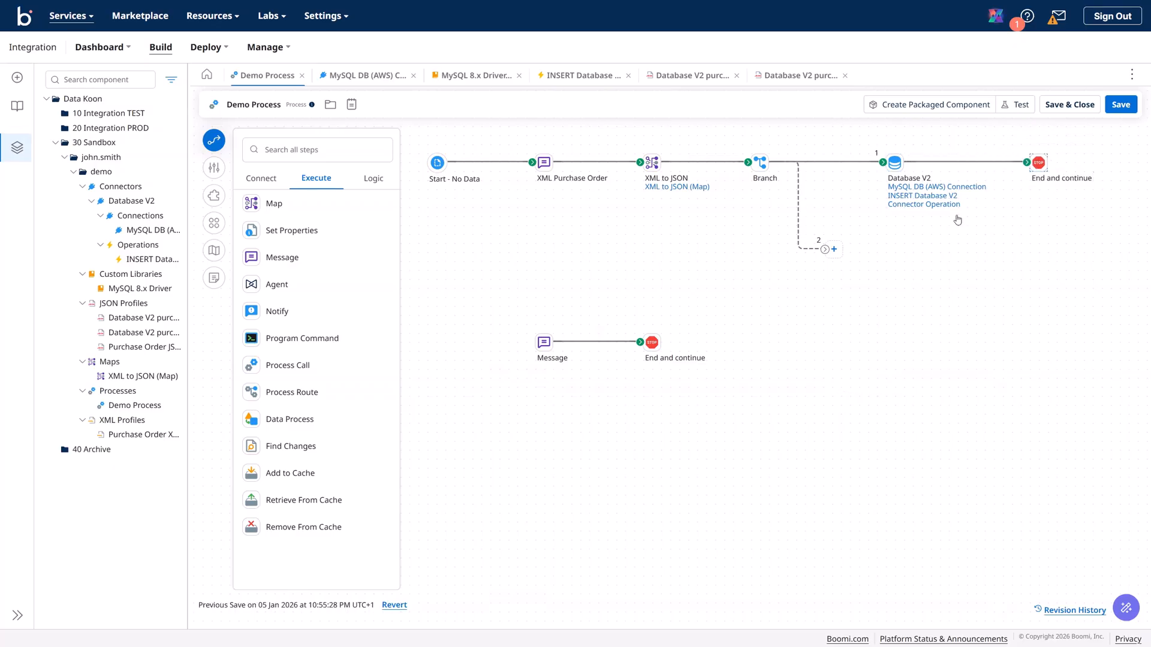
pyautogui.moveTo(583, 343); pyautogui.dragTo(873, 245)
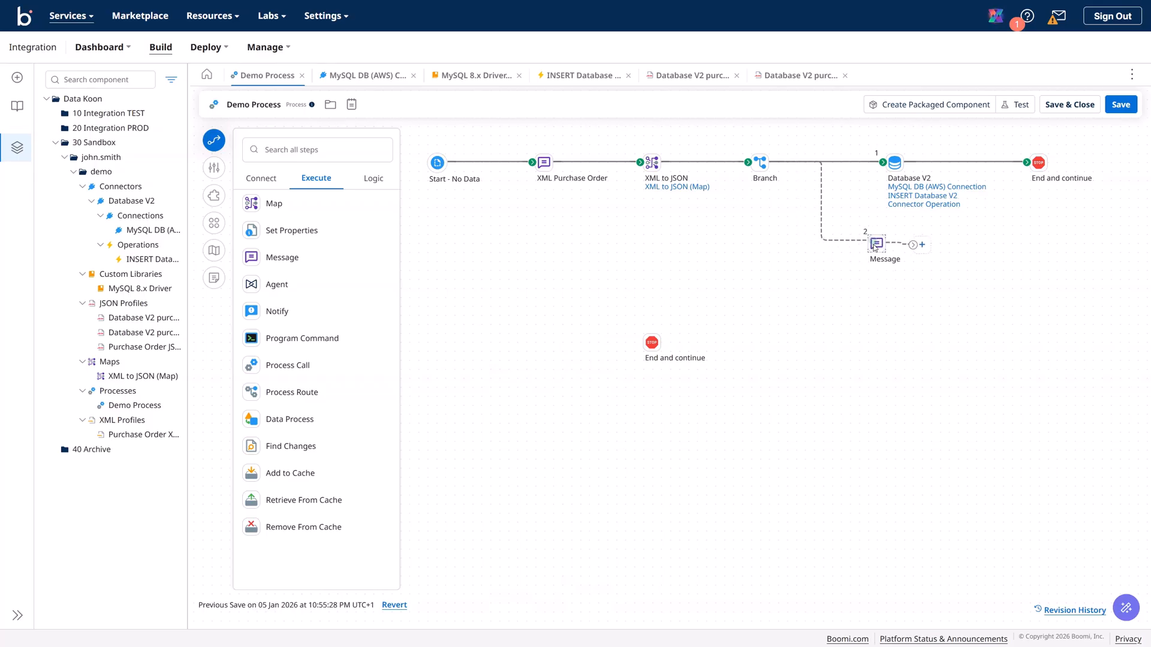
pyautogui.moveTo(652, 343); pyautogui.dragTo(963, 235)
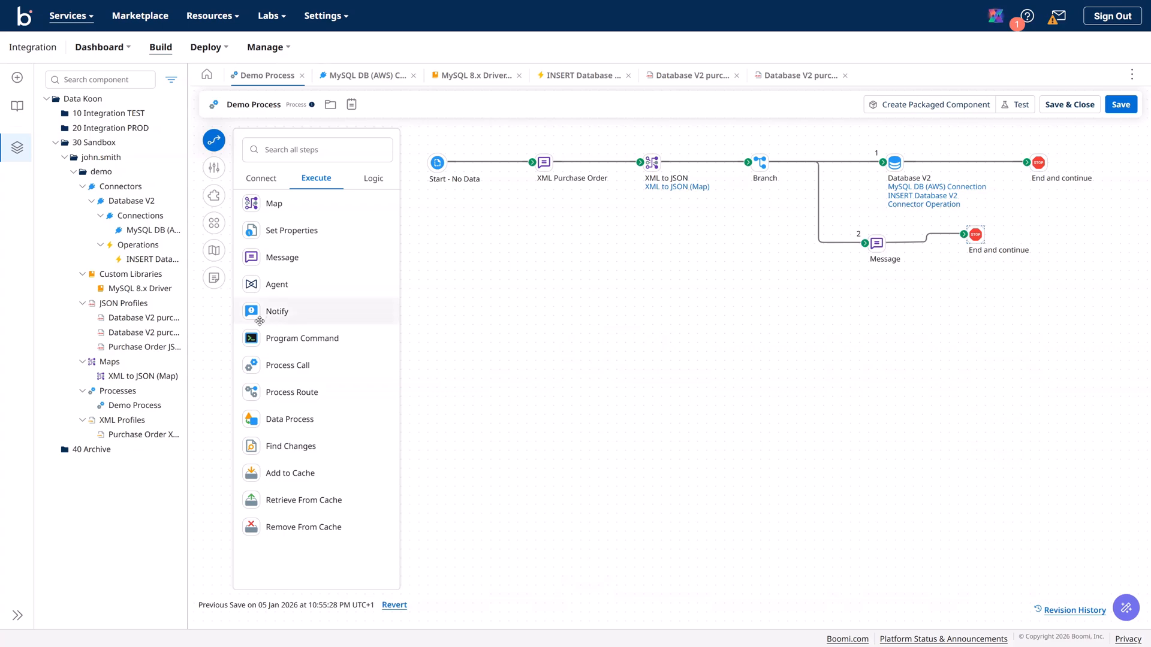
# Auto-arrange the steps of Demo Process, saving the process changes first
pyautogui.click(214, 223)
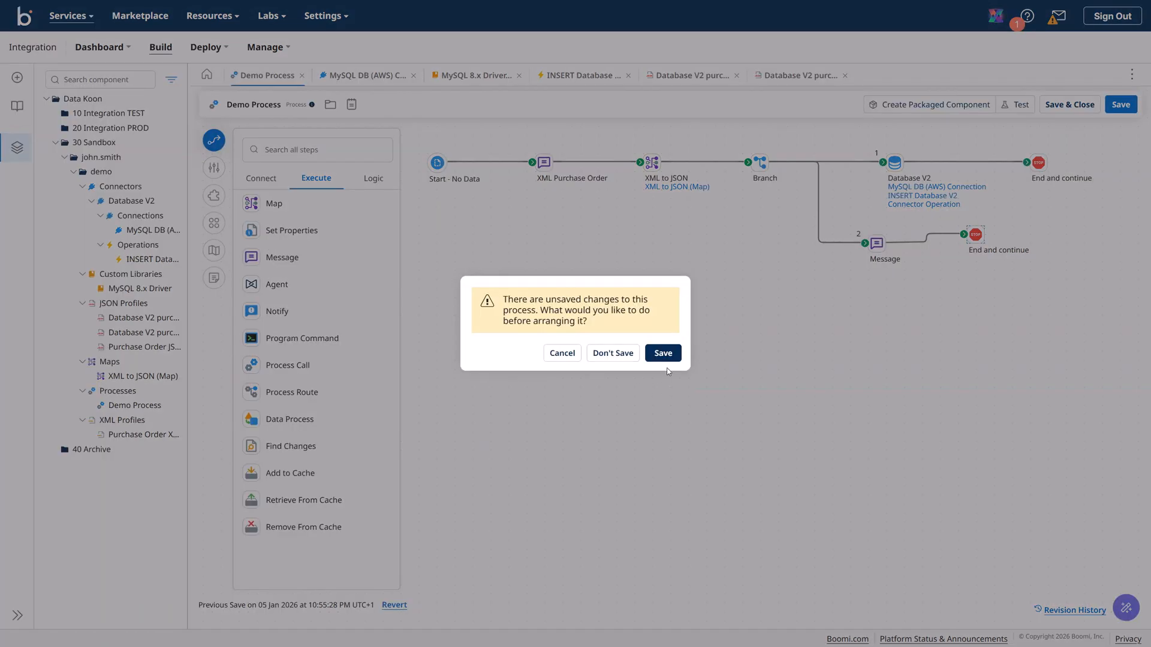
pyautogui.click(662, 352)
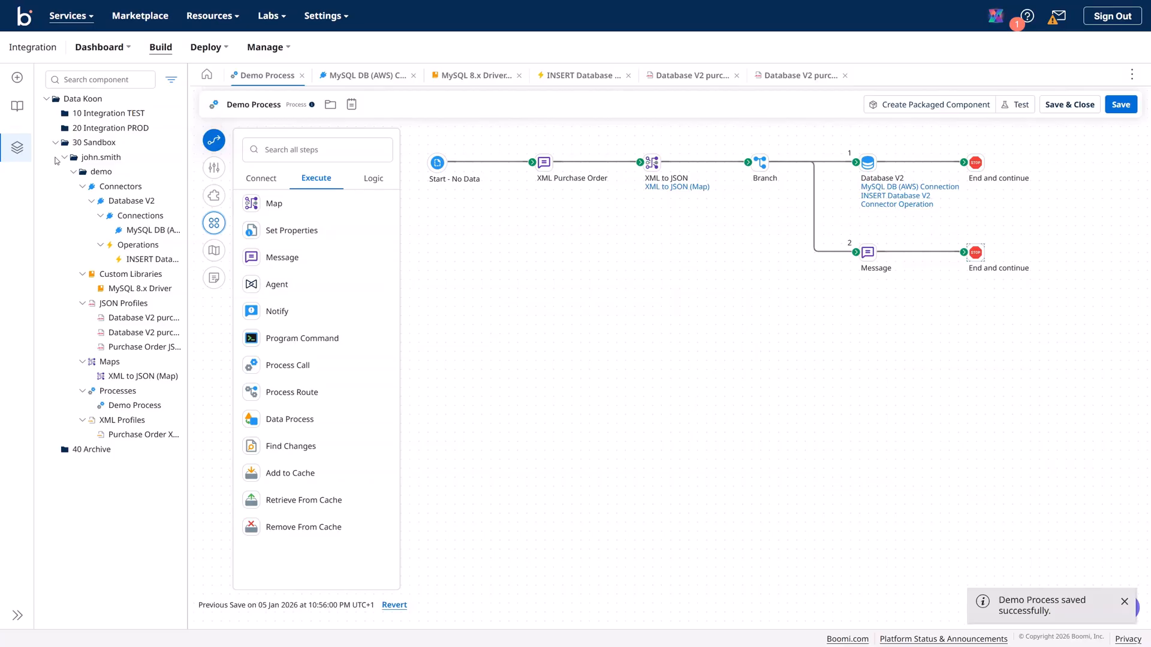
# Collapse the 30 Sandbox folder, narrow the component explorer and hide the step palette to free up canvas space
pyautogui.click(56, 143)
pyautogui.moveTo(187, 194); pyautogui.dragTo(165, 194)
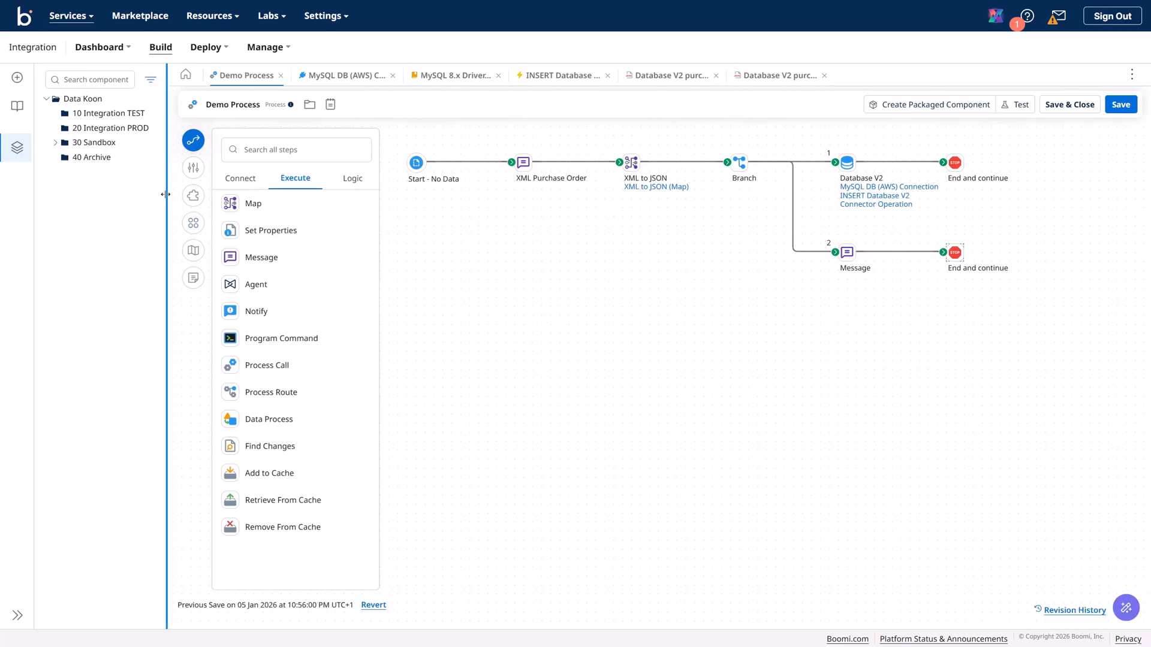
pyautogui.click(193, 140)
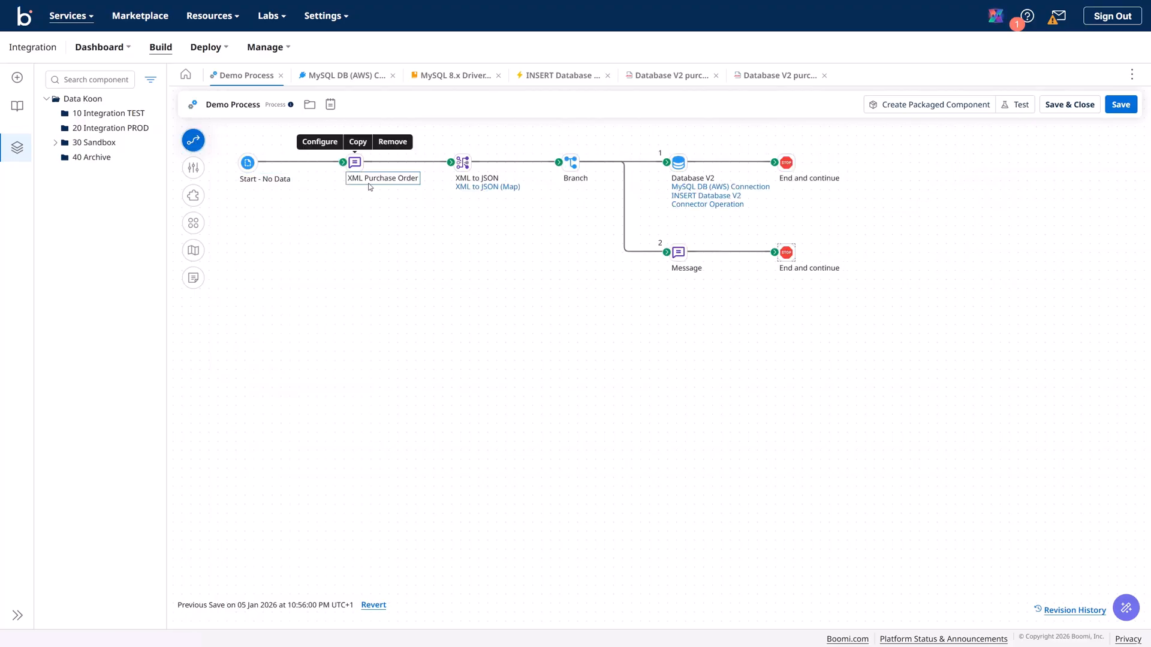
# Save Demo Process and run a new test of it on Data Koon TEST
pyautogui.moveTo(572, 177)
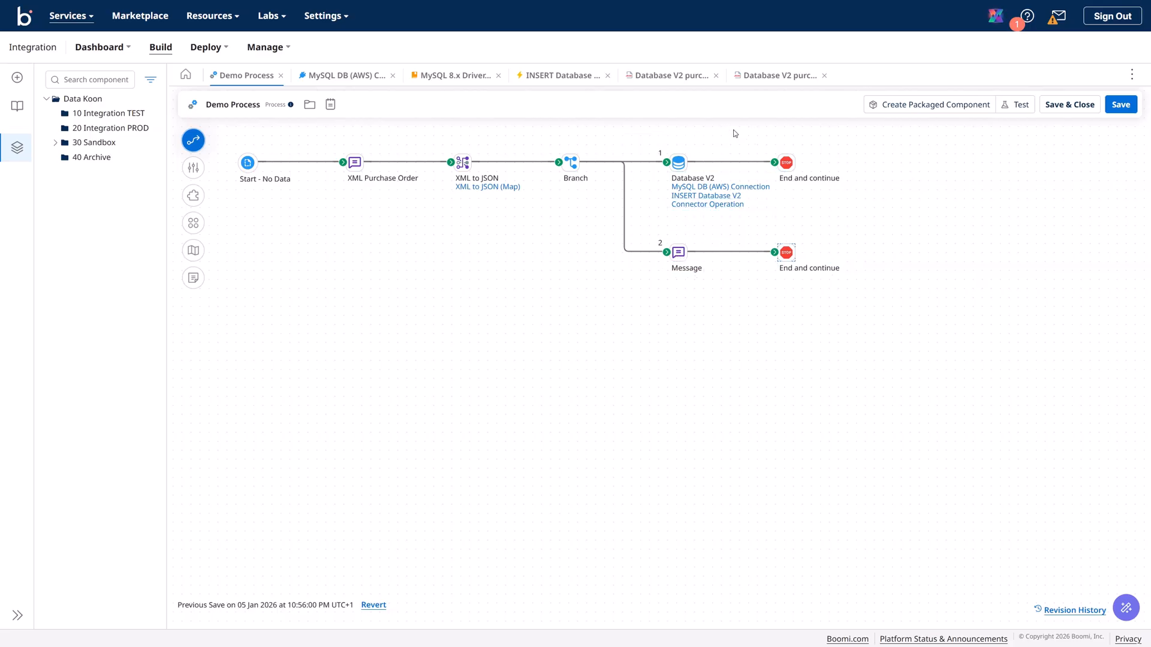
pyautogui.click(1120, 105)
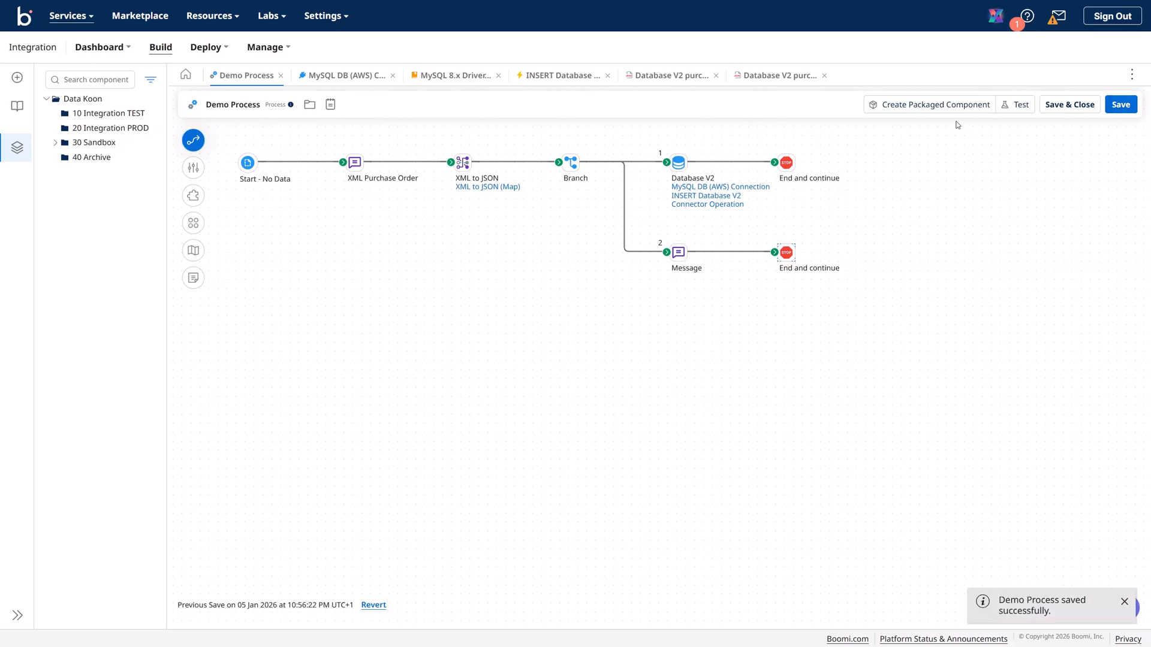
pyautogui.click(1016, 105)
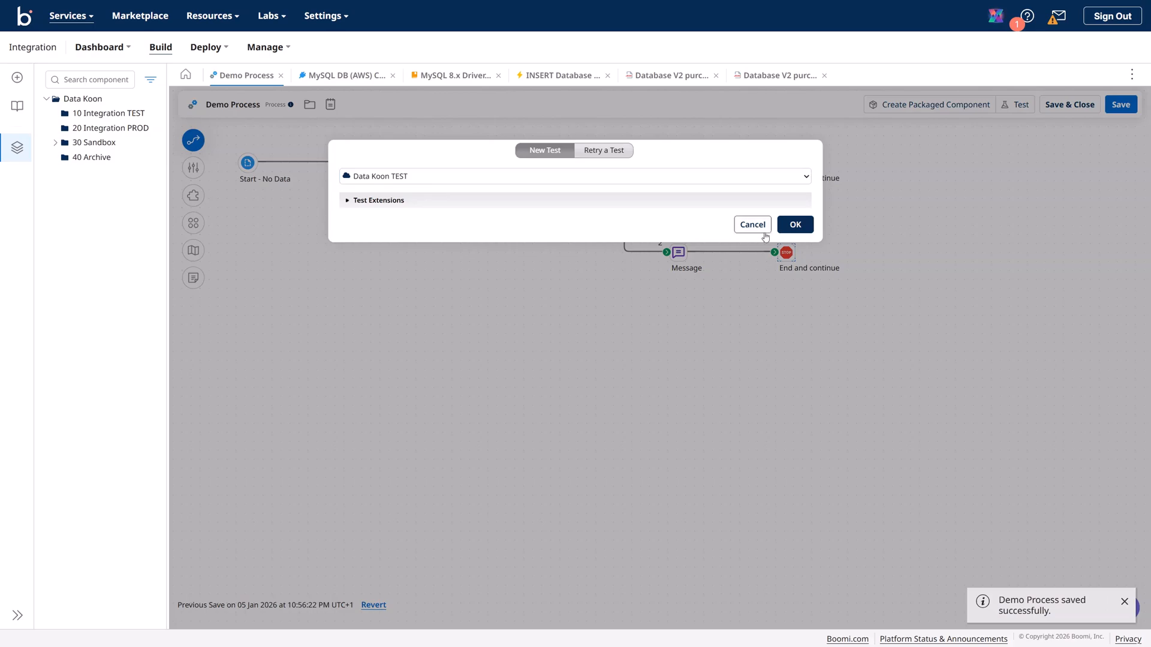
pyautogui.click(793, 226)
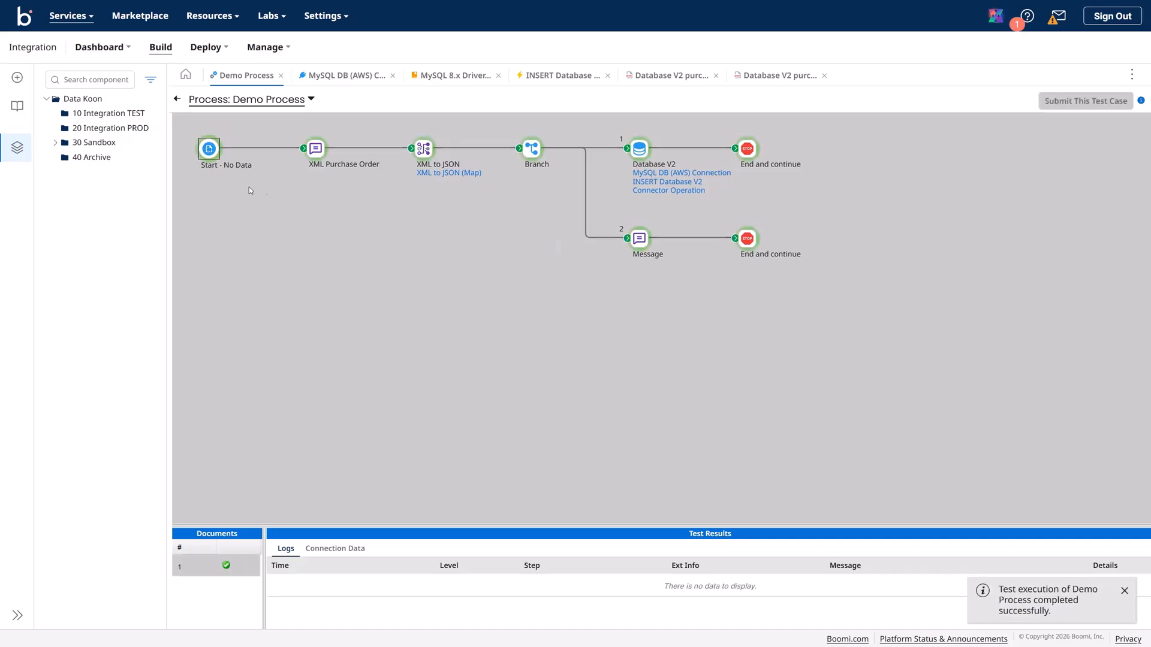
# Examine the source document that the Database V2 step received in the test run
pyautogui.click(638, 149)
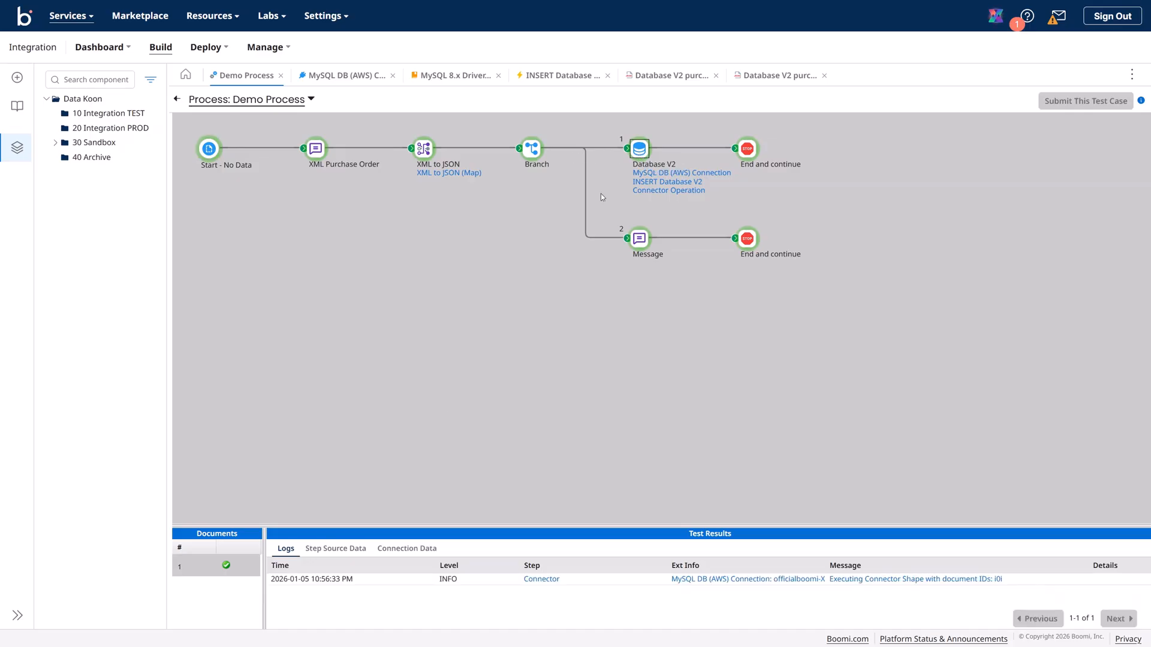
pyautogui.click(348, 549)
pyautogui.click(275, 583)
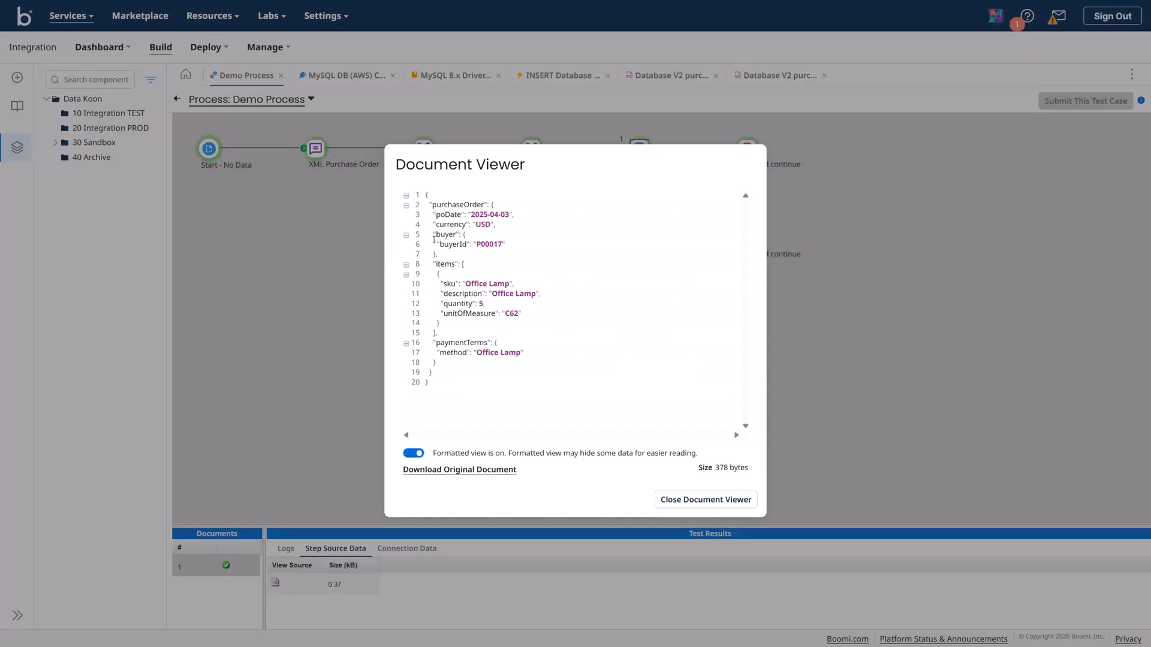
pyautogui.click(674, 500)
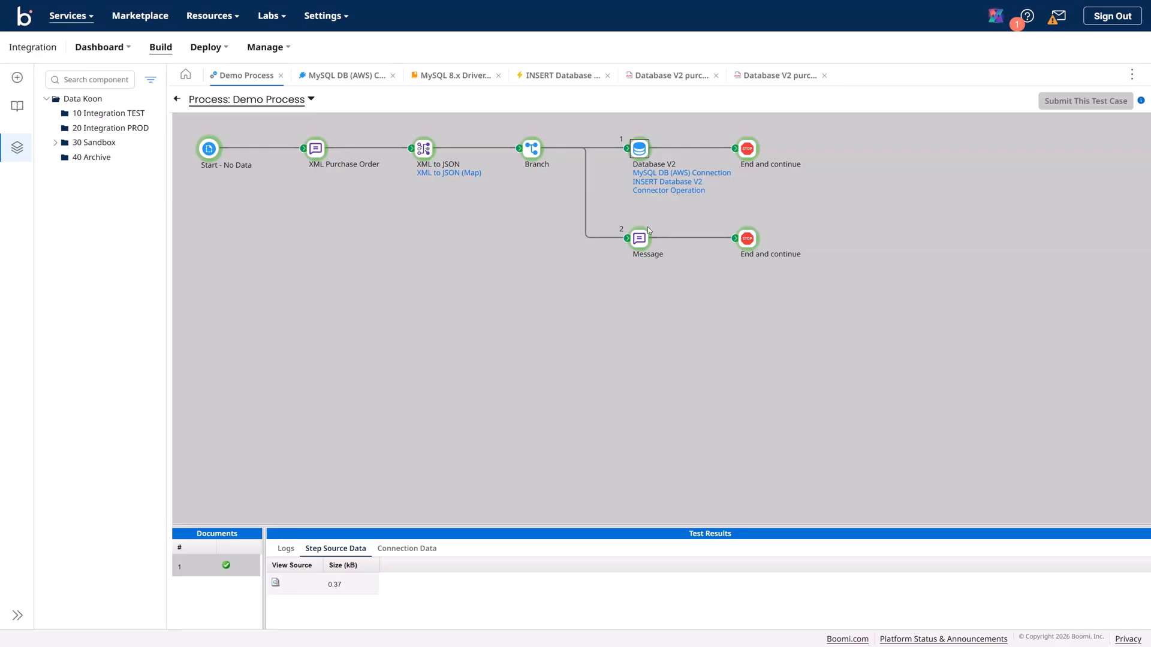
# Examine the response document at the End and continue step of branch 1, including the full INSERT query and its status
pyautogui.click(753, 151)
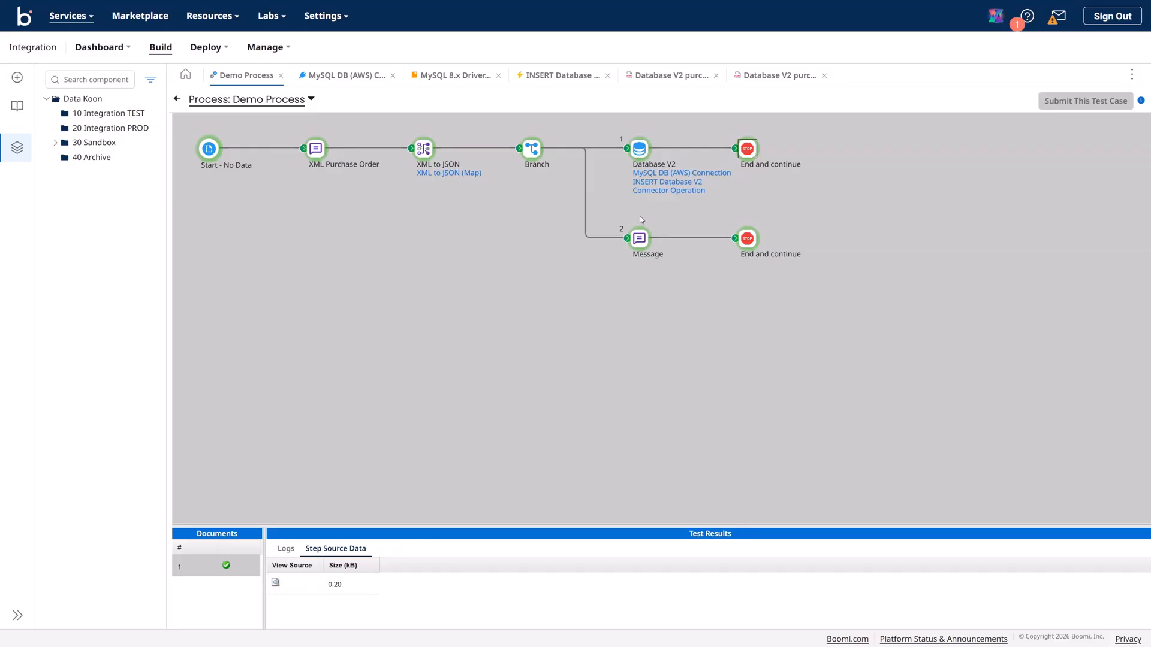
pyautogui.click(275, 583)
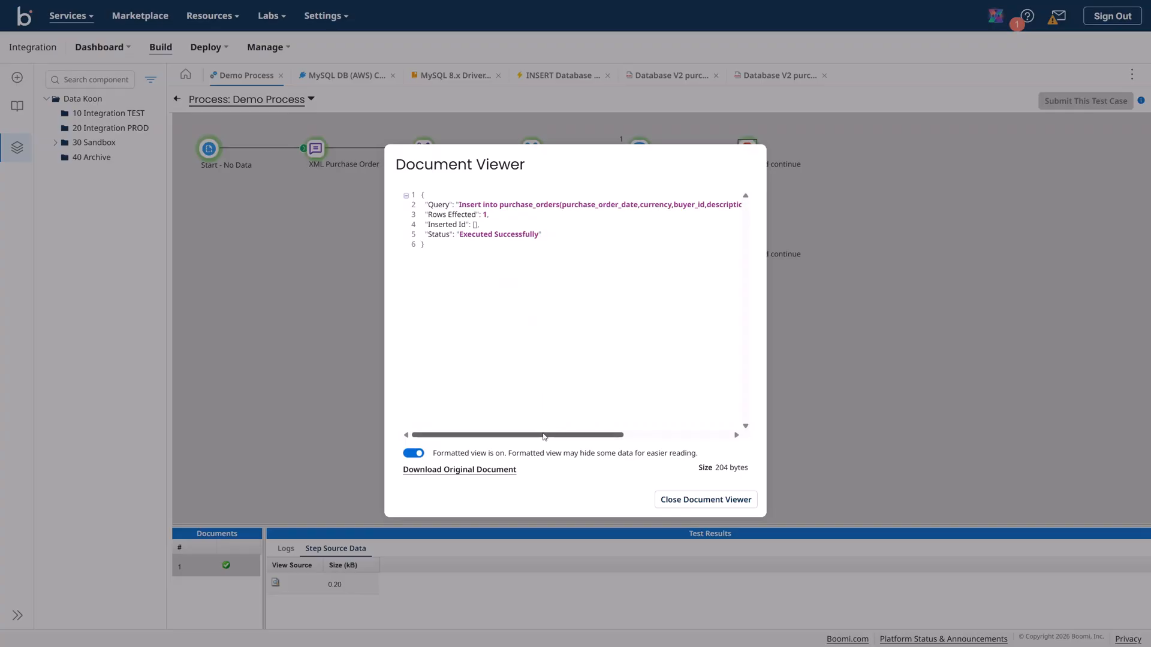
pyautogui.moveTo(543, 437); pyautogui.dragTo(666, 451)
pyautogui.moveTo(700, 205); pyautogui.dragTo(732, 208)
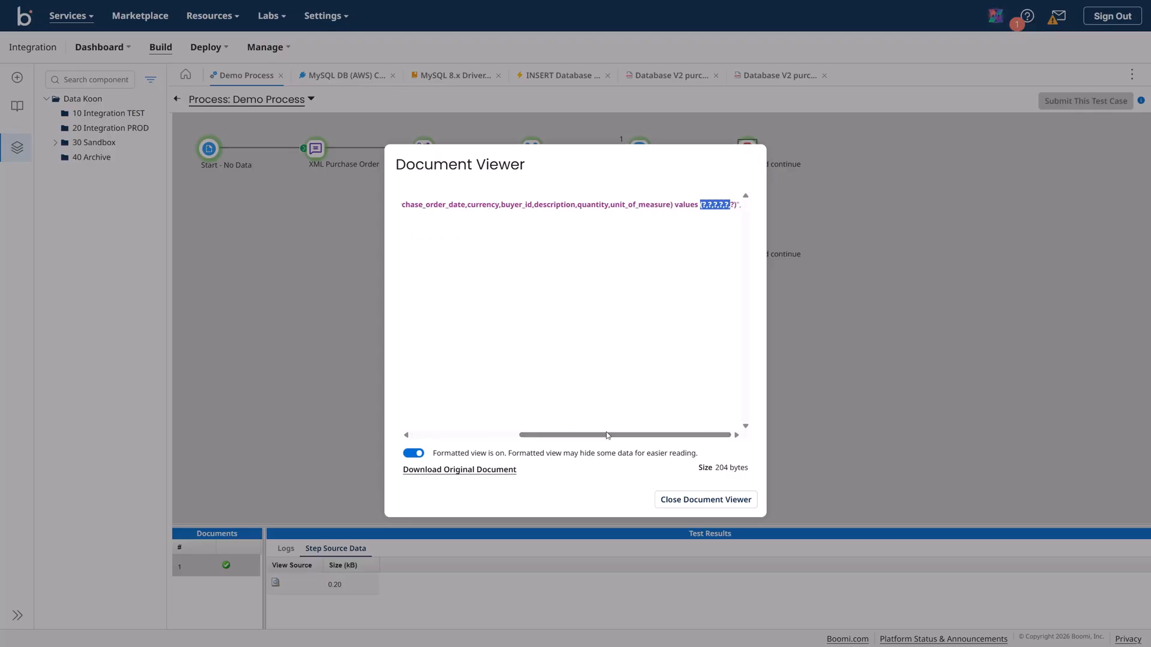
pyautogui.moveTo(596, 436); pyautogui.dragTo(458, 440)
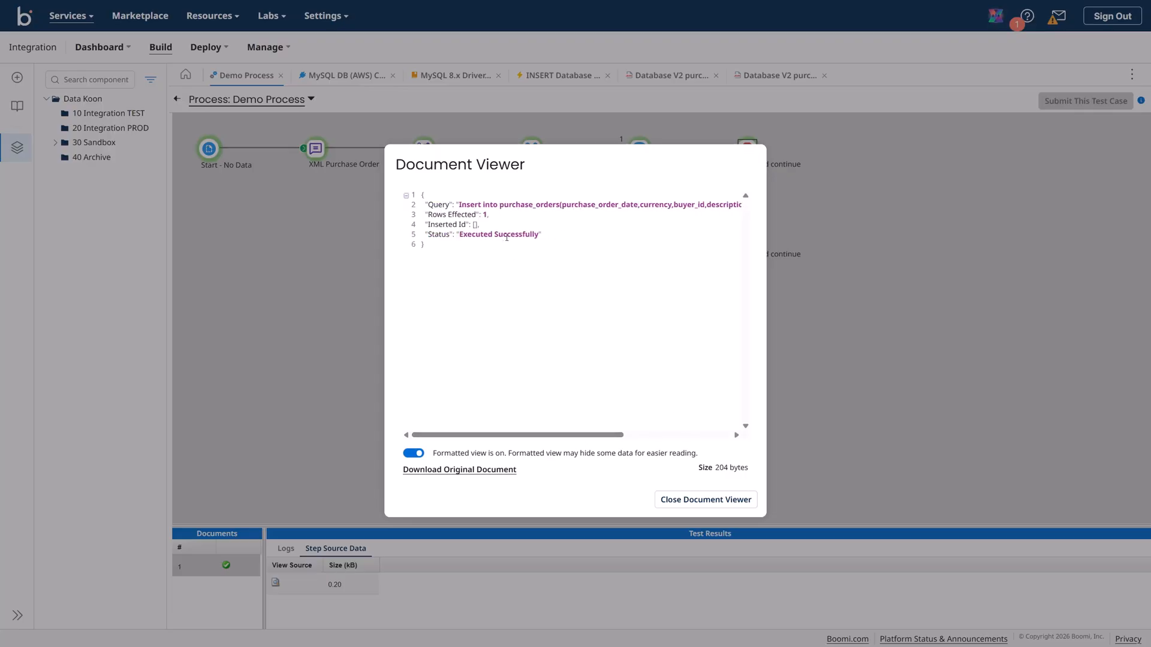
pyautogui.click(684, 501)
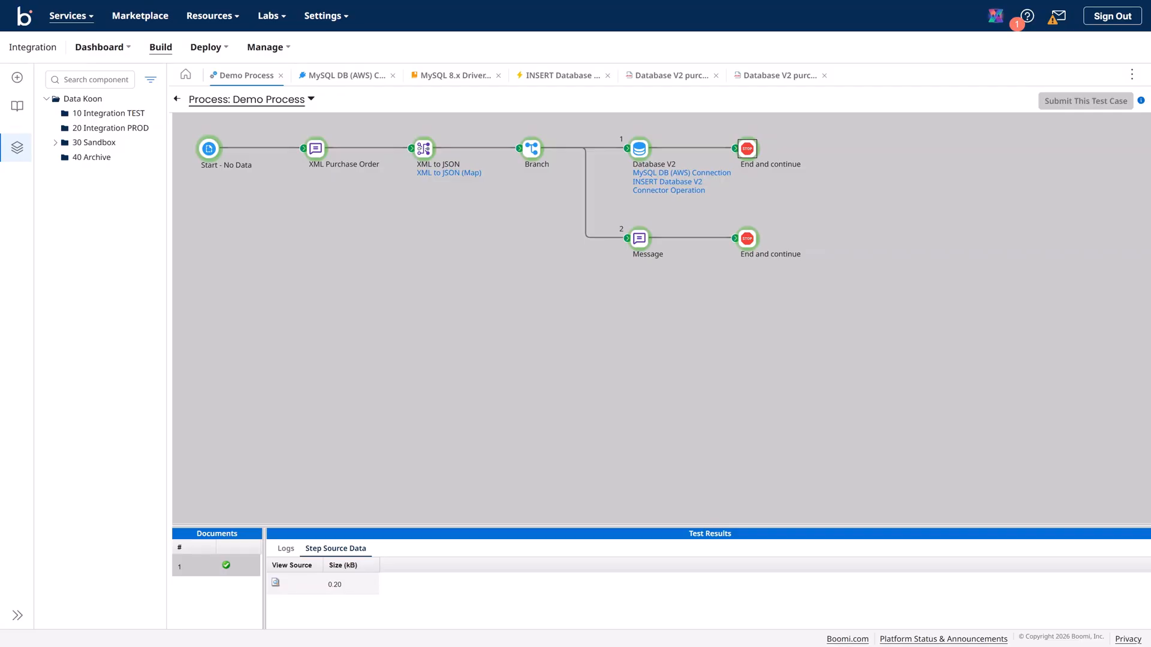
# Switch to DBeaver and rerun select * from purchase_orders to check what the test inserted into the MySQL table
pyautogui.moveTo(1150, 75); pyautogui.dragTo(586, 93)
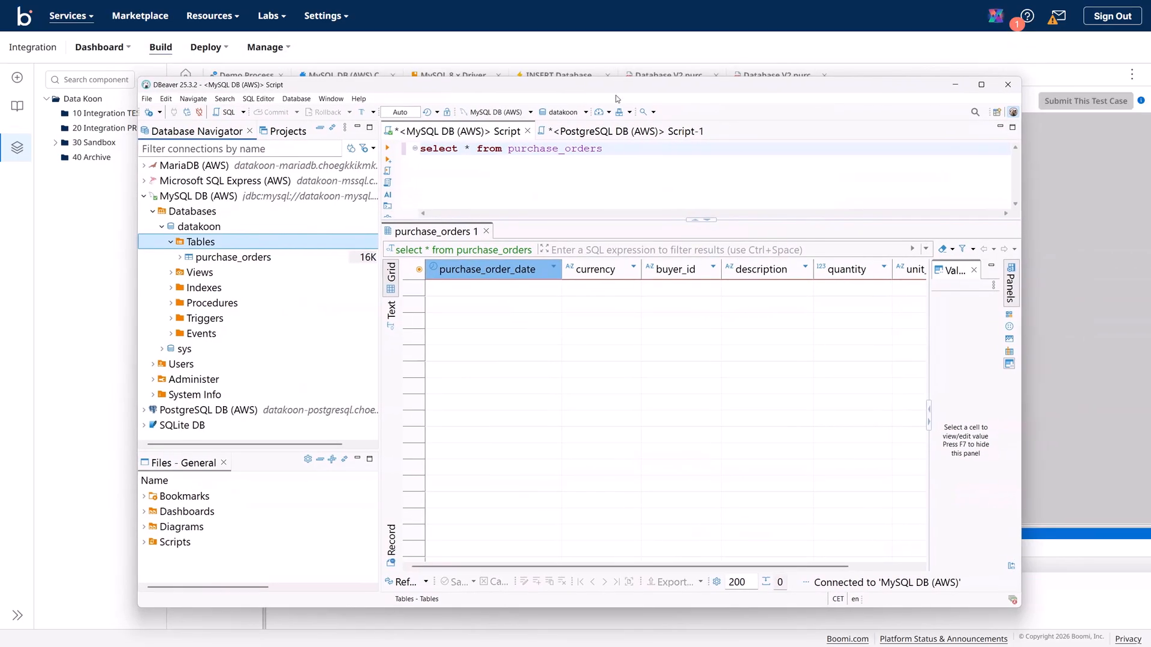
pyautogui.click(473, 148)
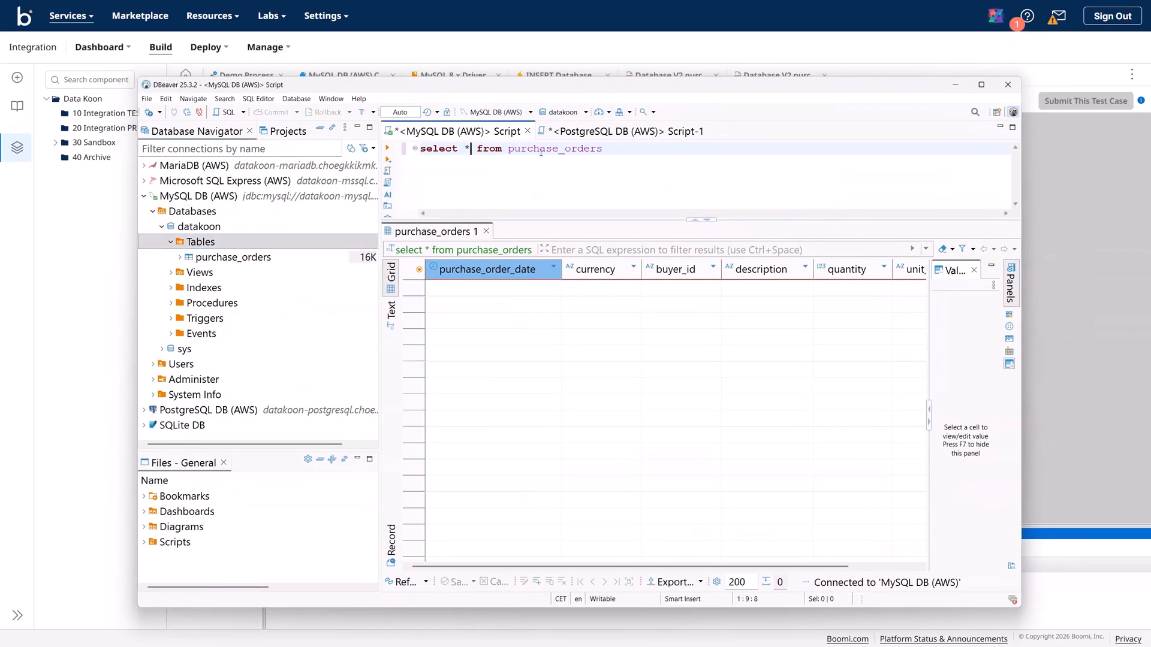
pyautogui.click(388, 148)
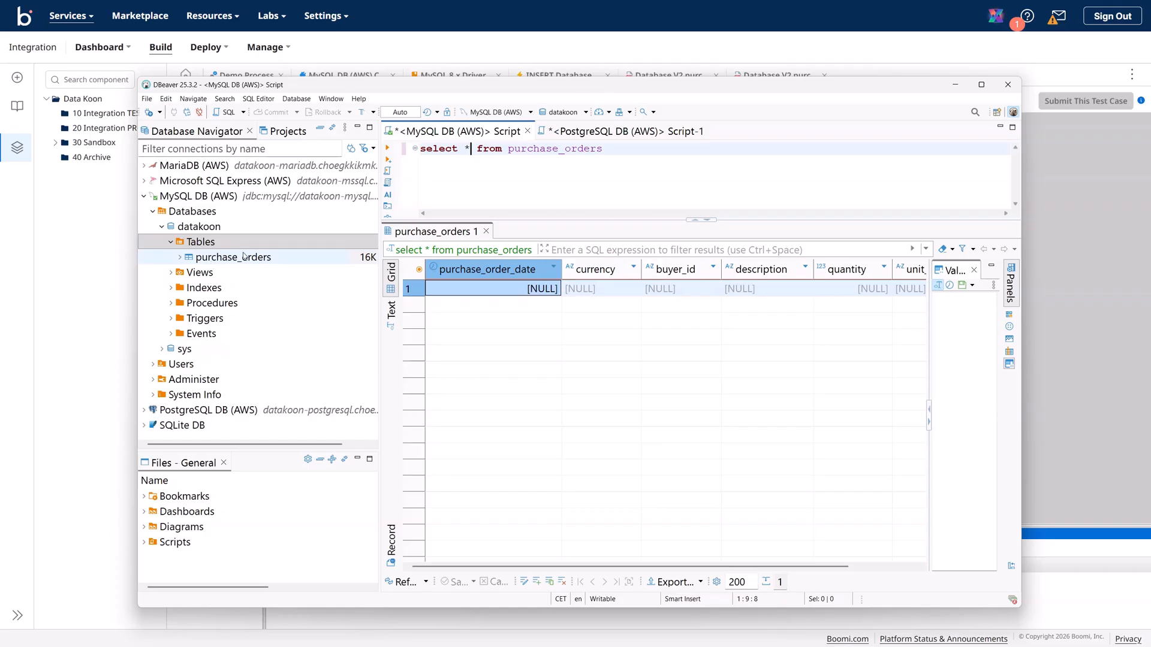
pyautogui.moveTo(448, 87); pyautogui.dragTo(1150, 67)
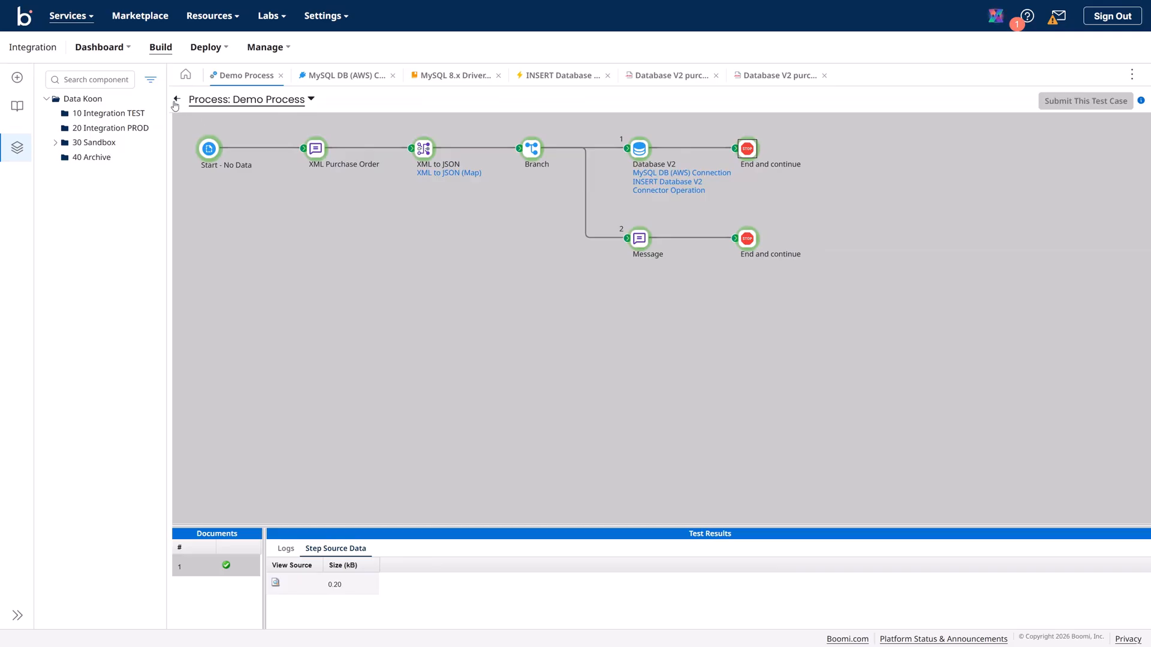
# Leave the Demo Process test view and examine the fields of the Database V2 purchase_orders CREATE request profile
pyautogui.click(177, 101)
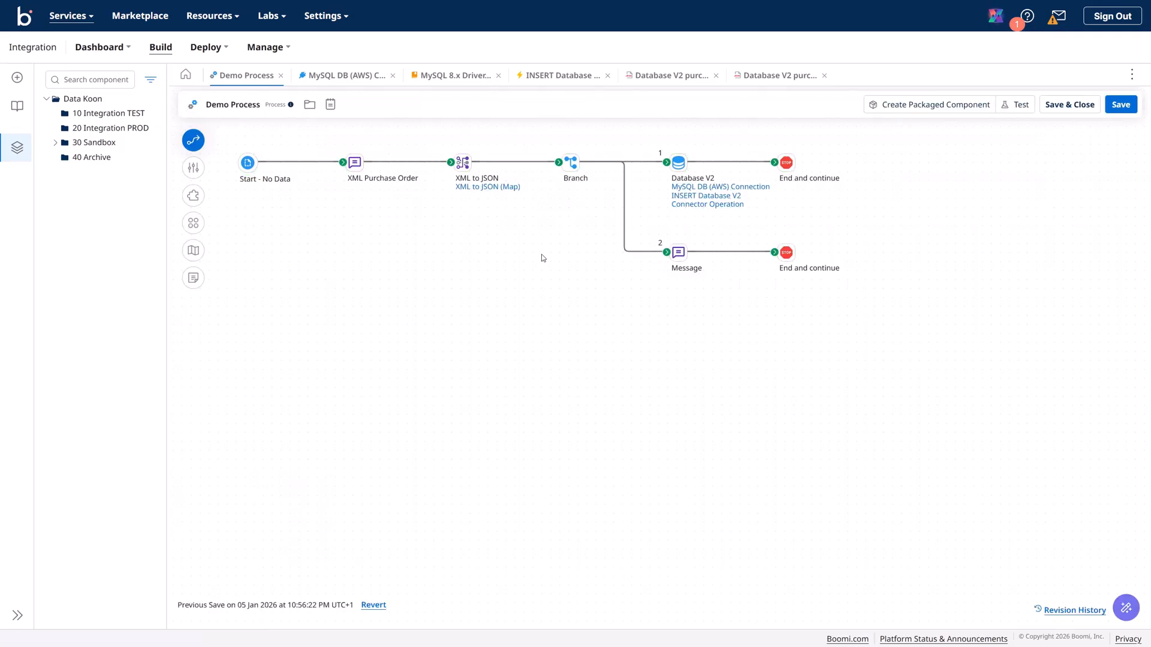
pyautogui.click(671, 76)
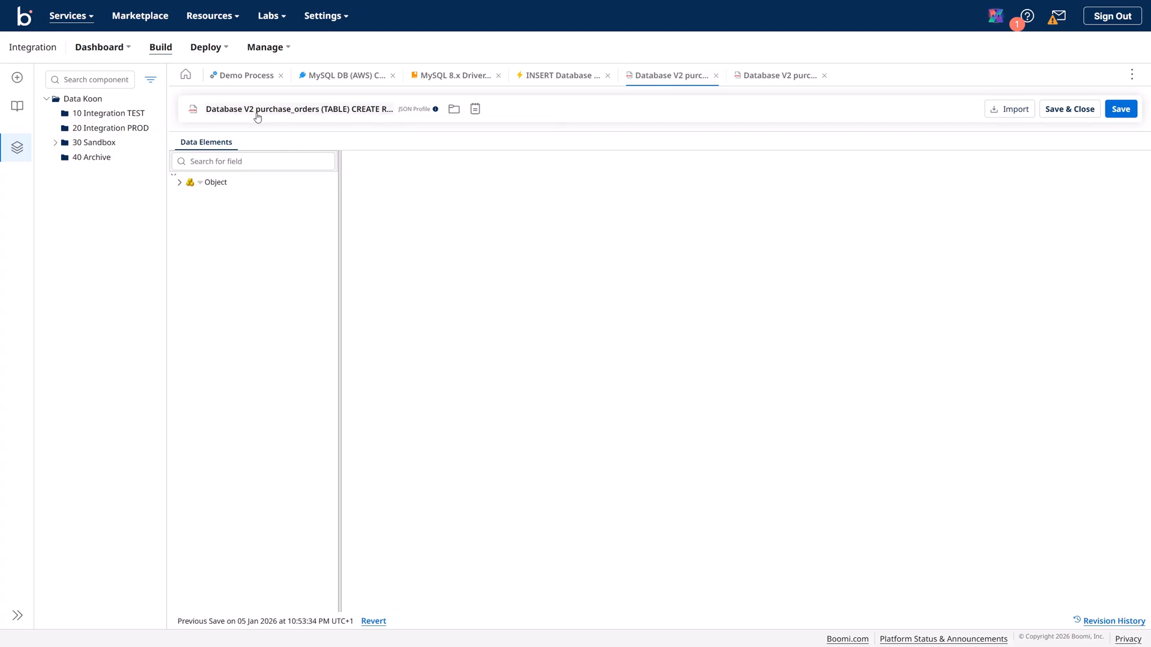
pyautogui.click(179, 183)
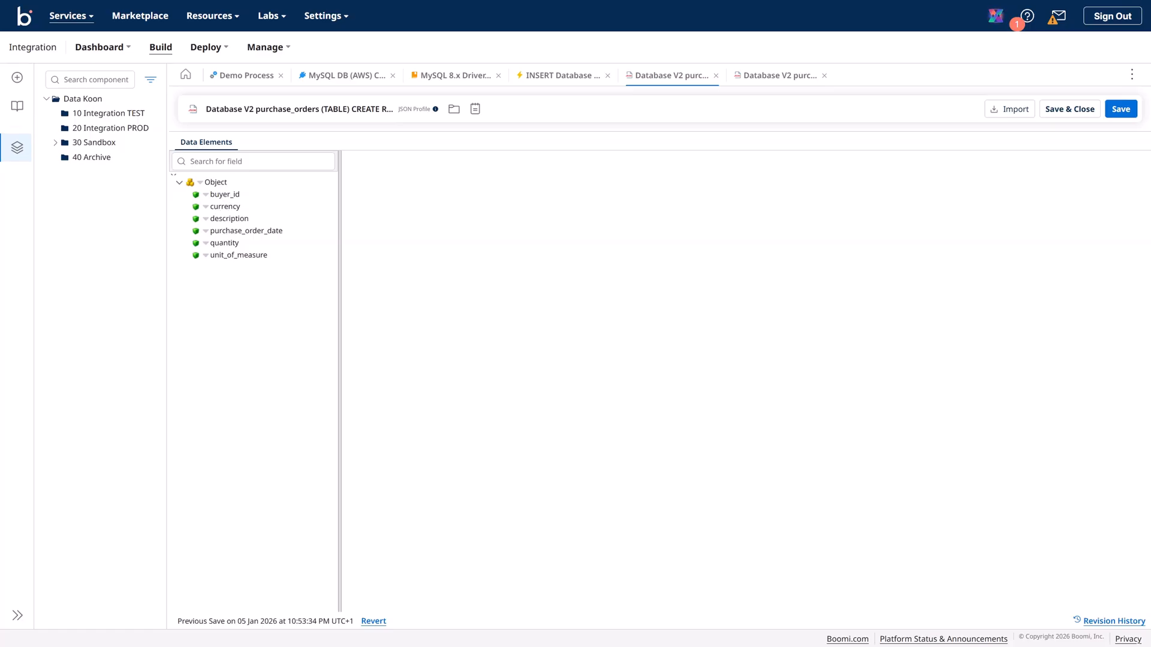
# Examine the fields of the Database V2 purchase_orders (TABLE) CREATE Response profile and the details of its Query element
pyautogui.moveTo(1150, 48); pyautogui.dragTo(750, 81)
pyautogui.click(789, 82)
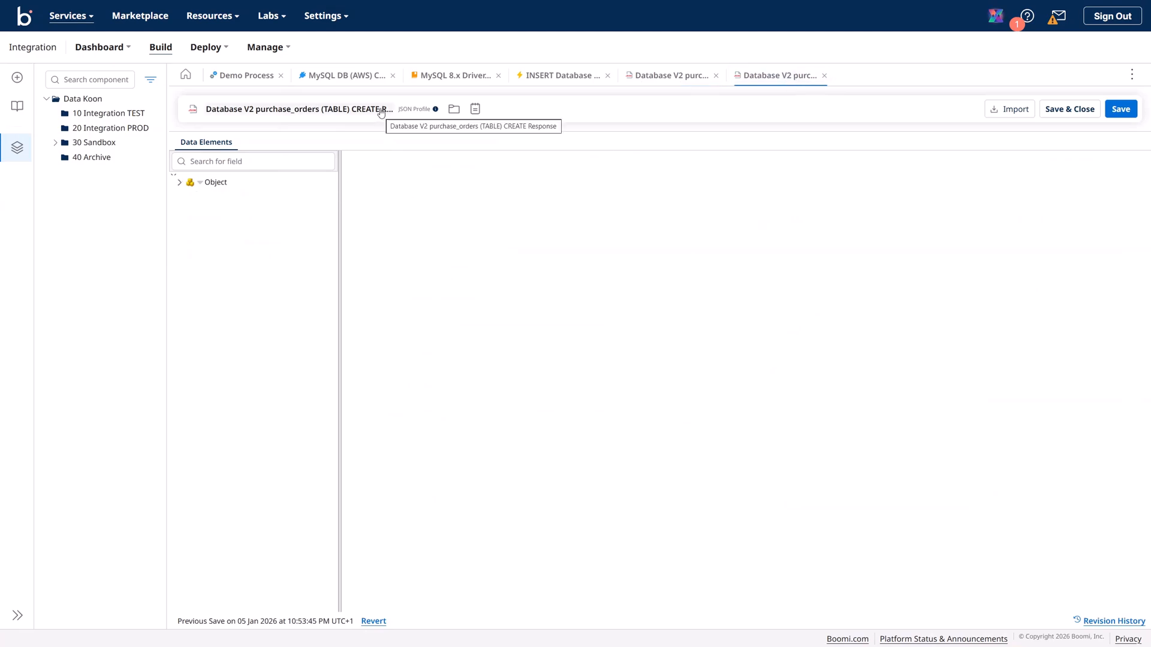
pyautogui.click(180, 184)
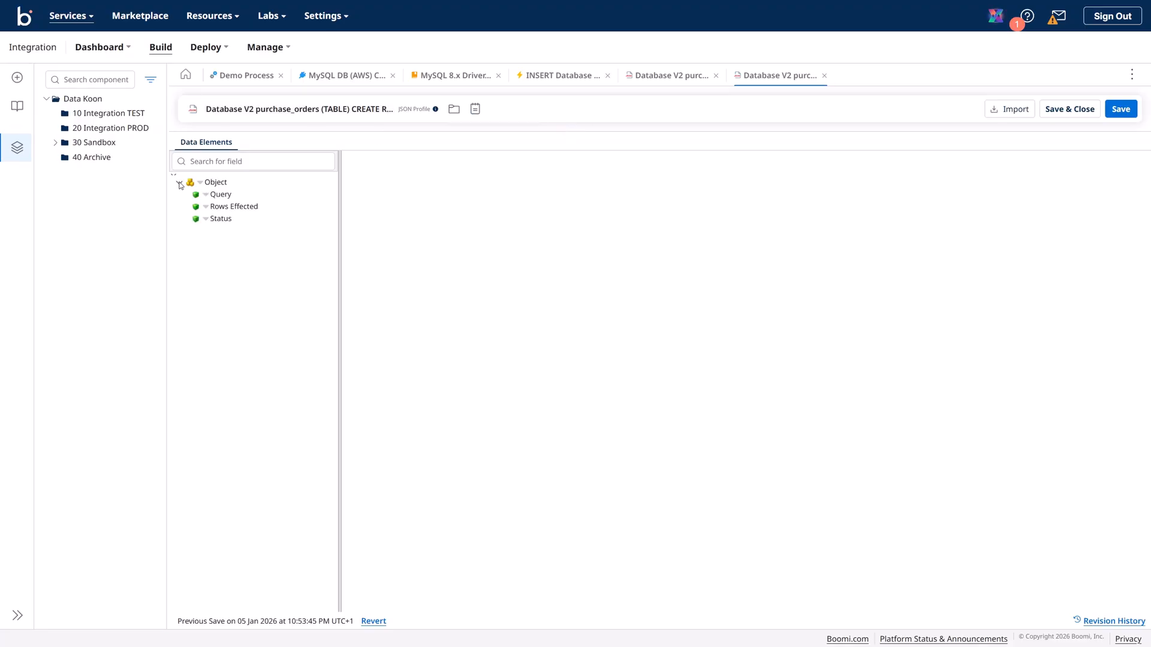
pyautogui.click(205, 195)
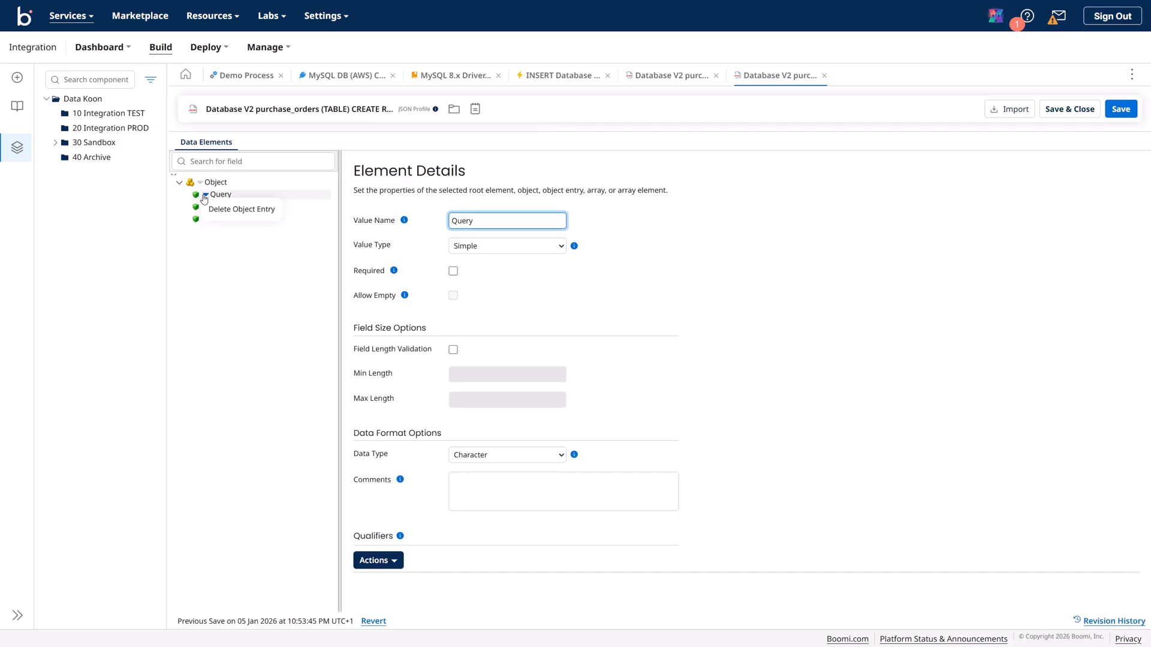
pyautogui.click(201, 300)
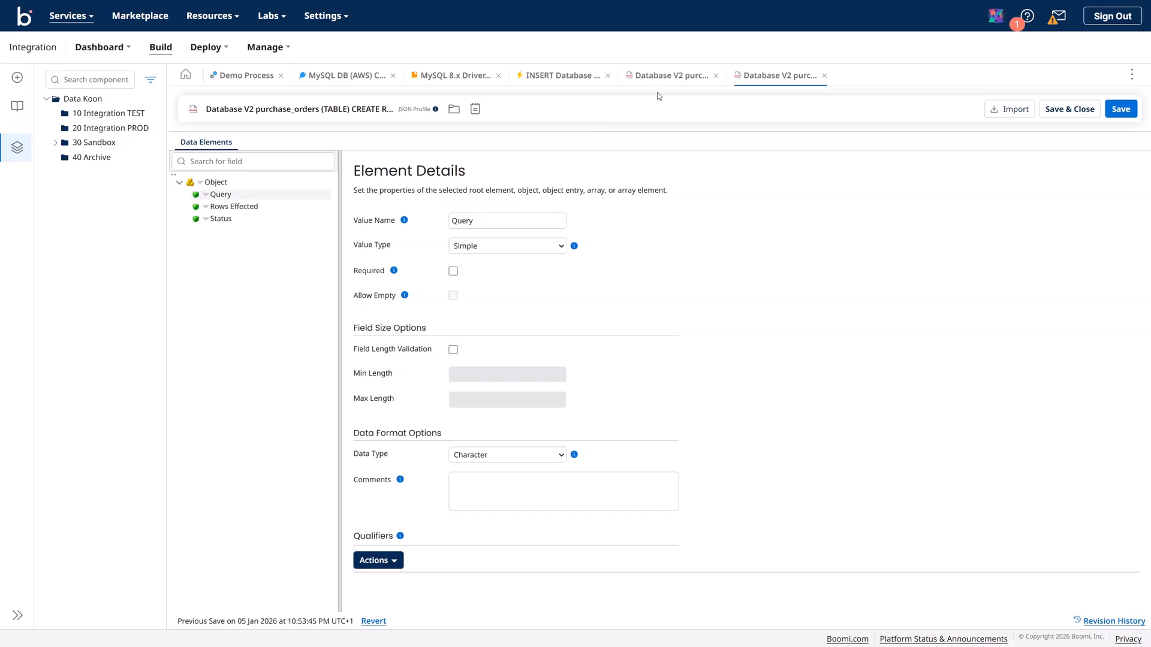
# Detach the Database V2 step and its End and continue step from branch 1 of Demo Process, leaving space for another step
pyautogui.click(246, 76)
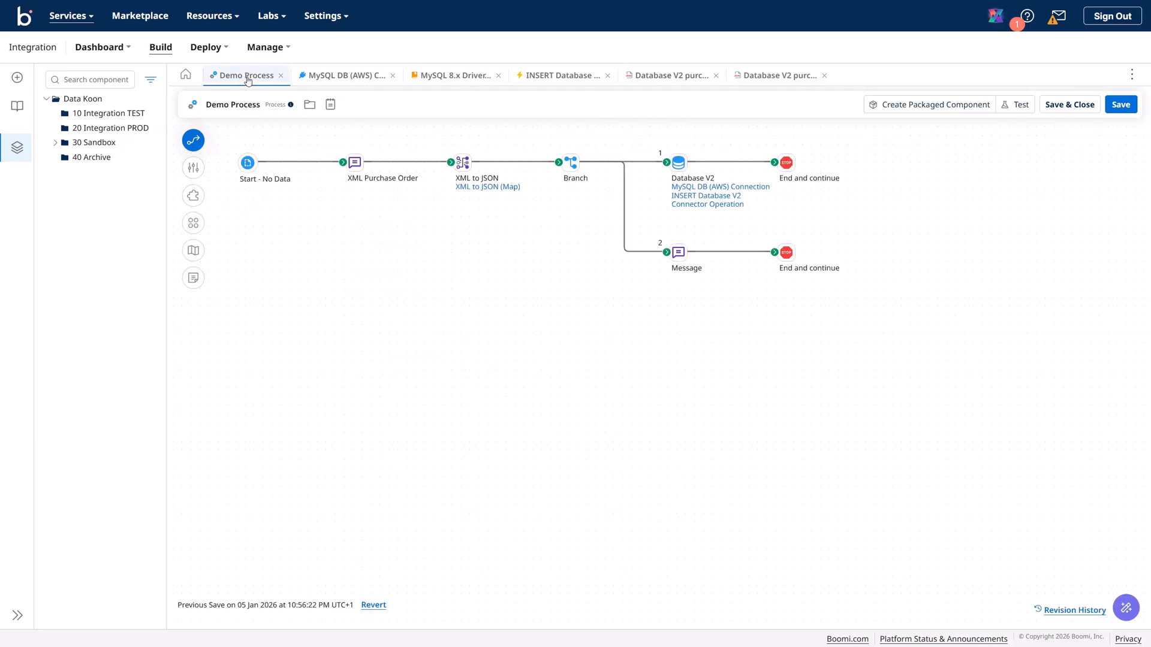
pyautogui.moveTo(681, 261)
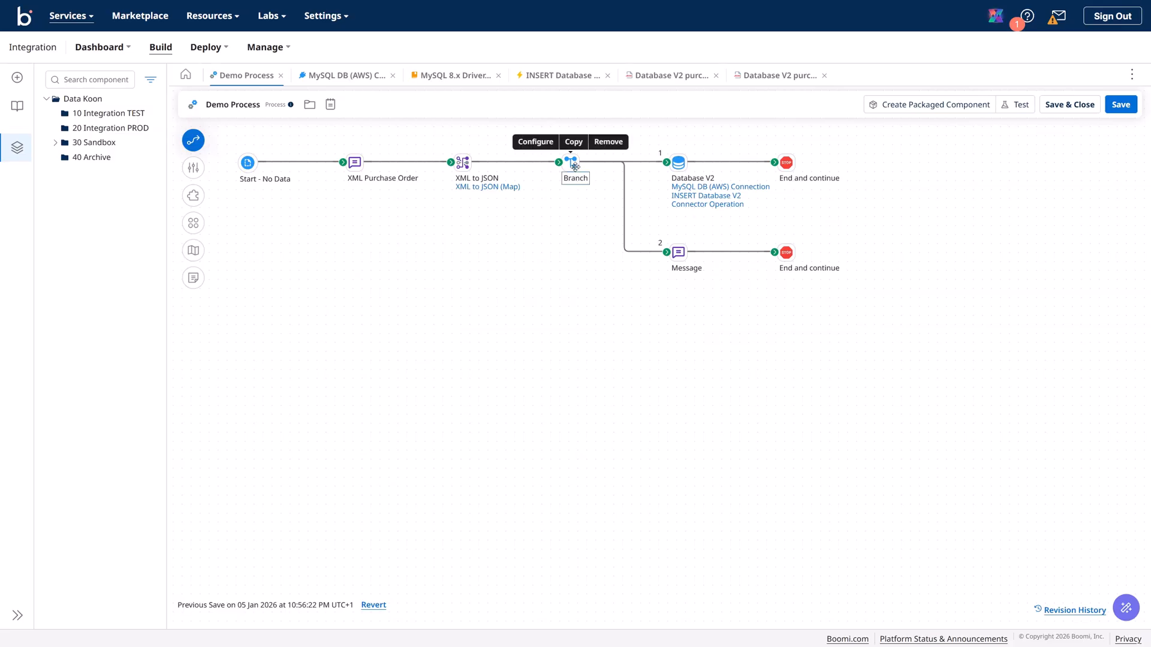
pyautogui.click(552, 142)
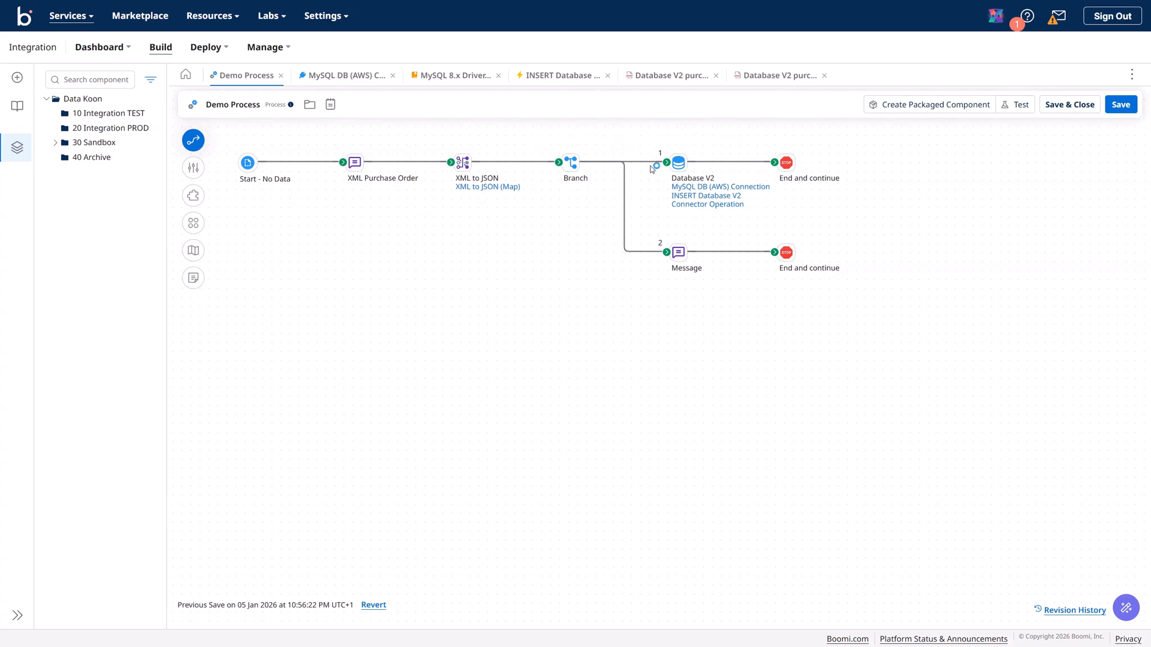
pyautogui.moveTo(789, 165); pyautogui.dragTo(1005, 182)
pyautogui.moveTo(678, 162); pyautogui.dragTo(867, 172)
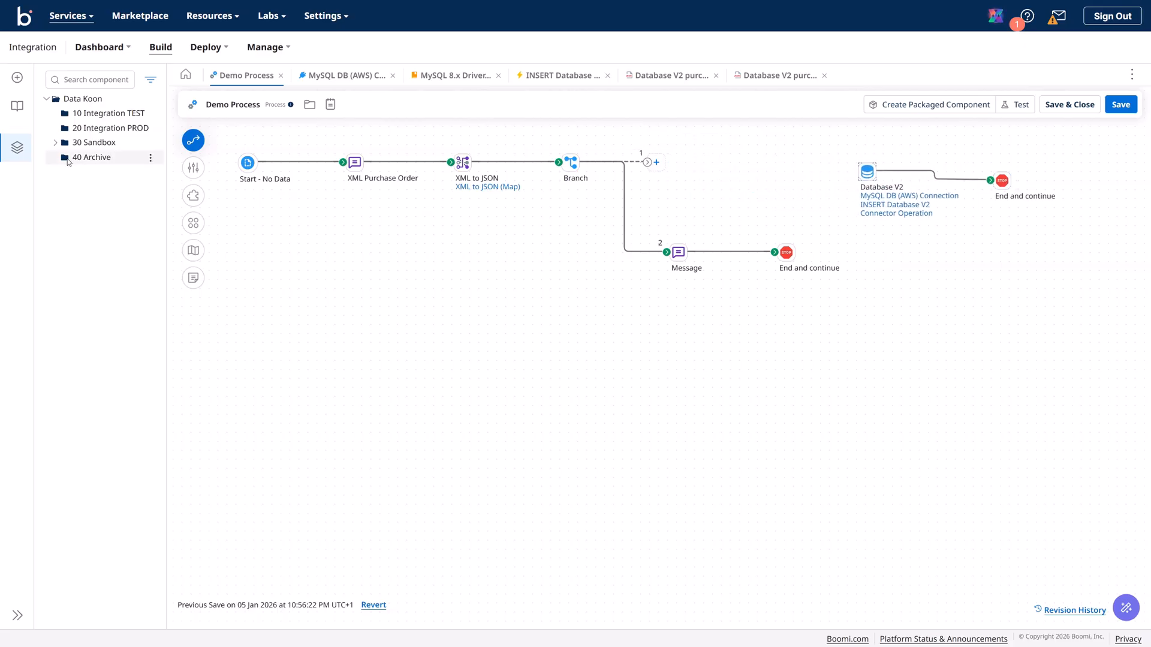
# Add a Map step to Demo Process with the display name JSON to DB and create a new map component for it
pyautogui.click(193, 144)
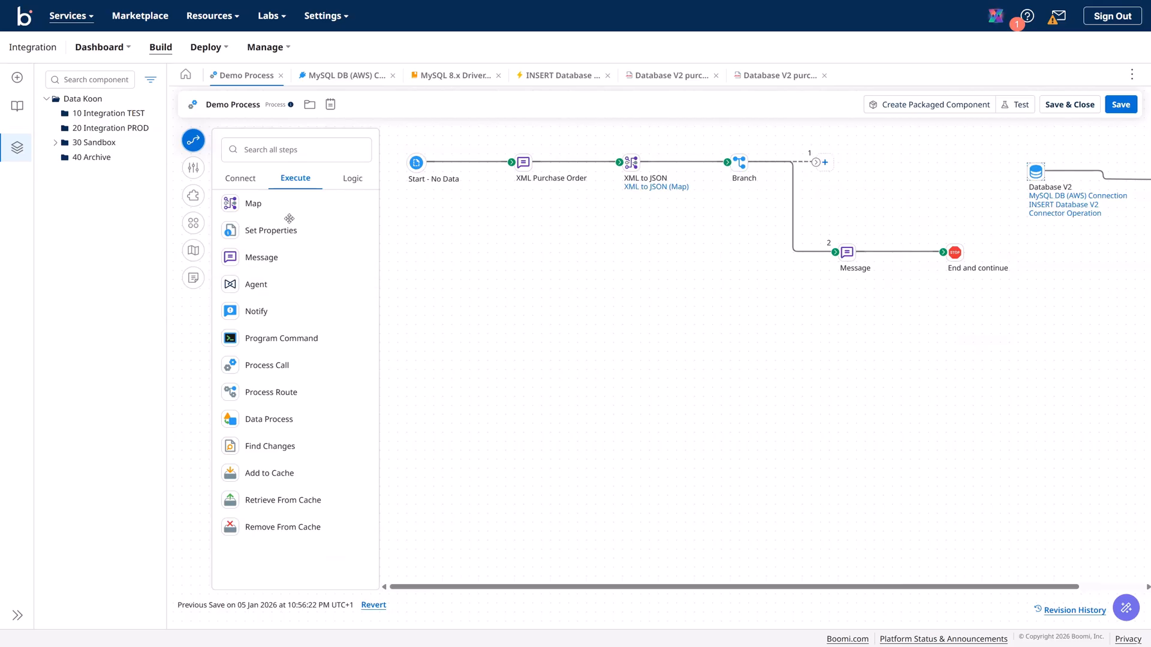
pyautogui.moveTo(264, 204); pyautogui.dragTo(563, 312)
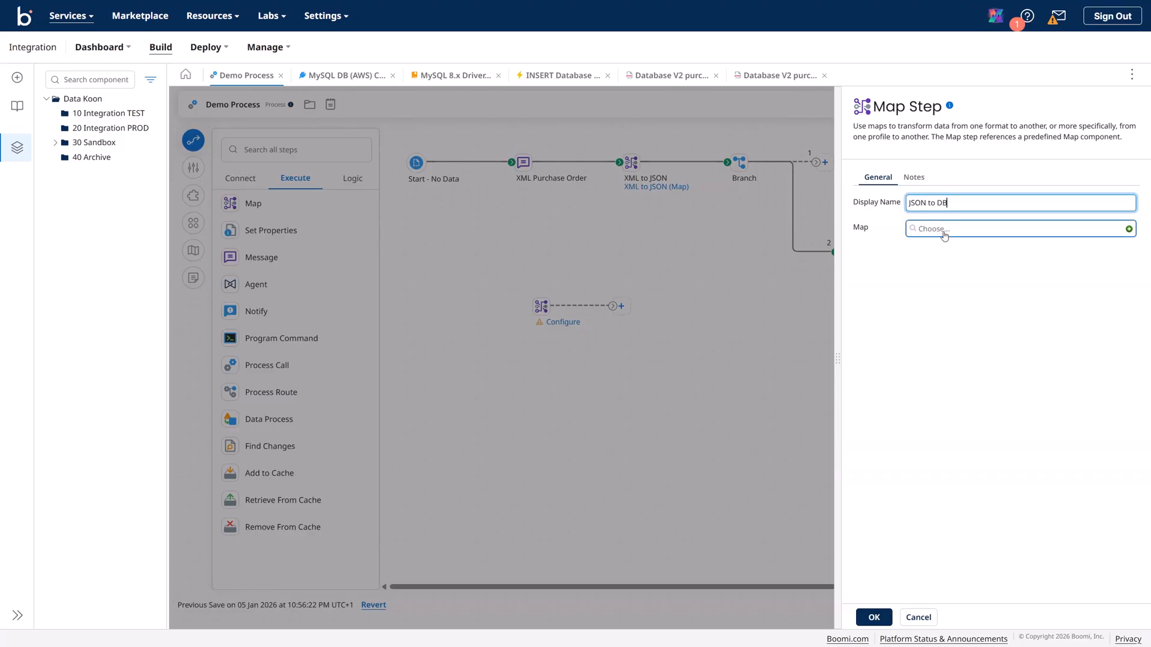
pyautogui.click(1129, 231)
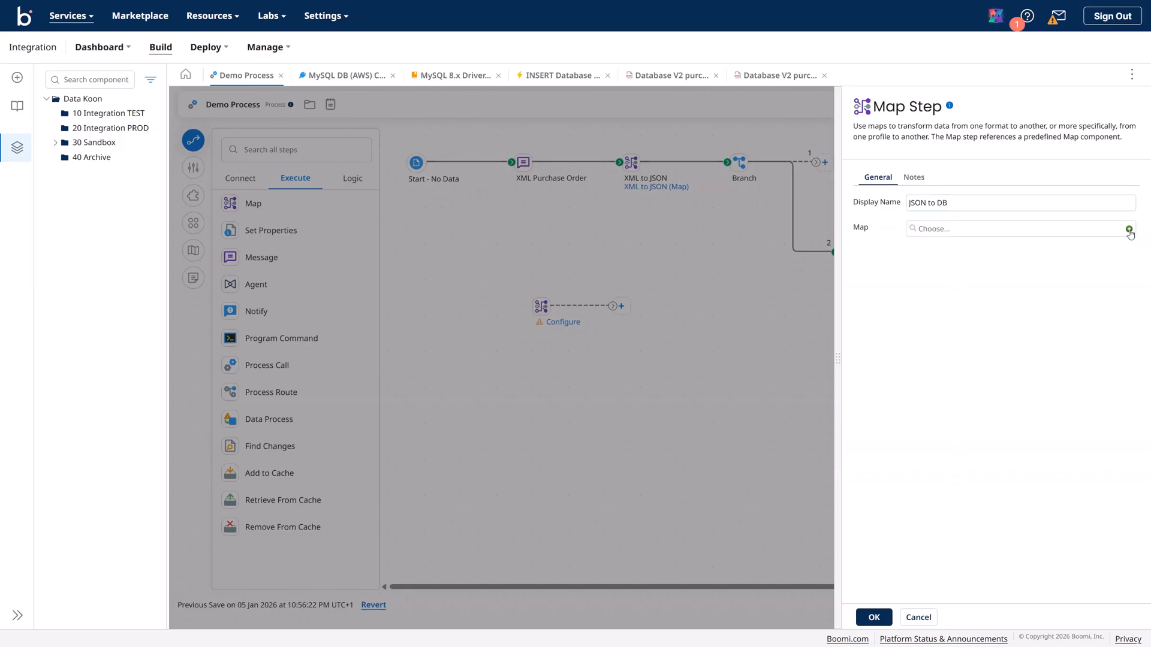
# Name the new map JSON to DB 2 and save it
pyautogui.moveTo(250, 101); pyautogui.dragTo(172, 110)
pyautogui.press('BackSpace')
pyautogui.write('JSON')
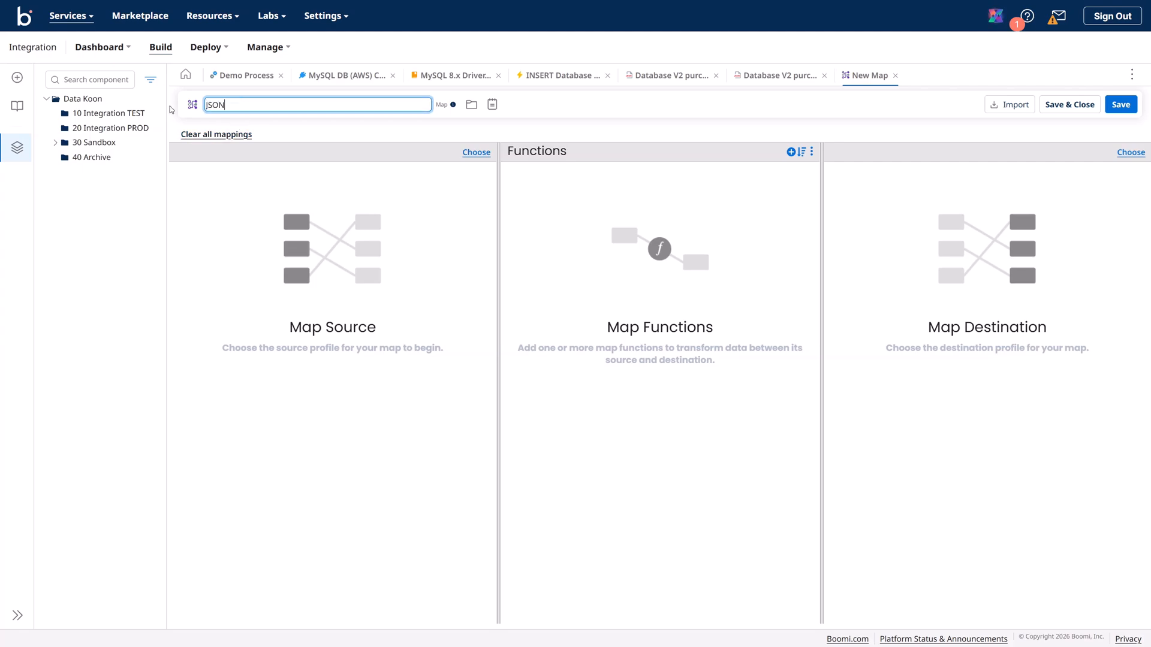
pyautogui.write(' to DB')
pyautogui.click(1120, 106)
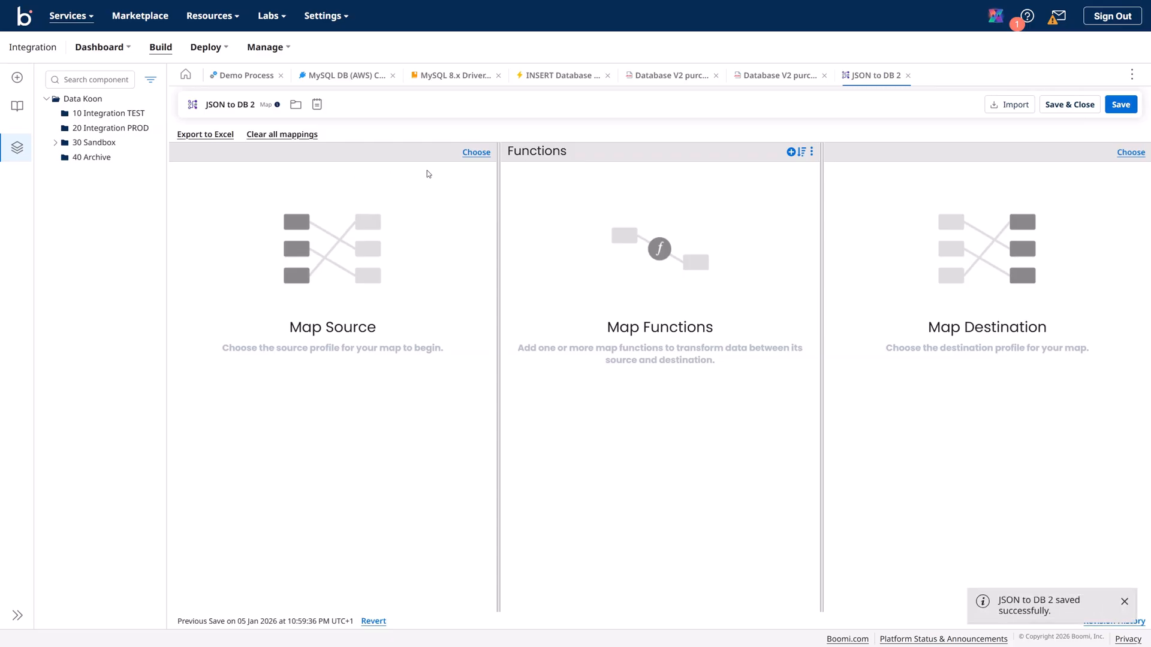
# Choose the JSON profile Purchase Order JSON Profile as the map's source
pyautogui.click(483, 158)
pyautogui.click(477, 154)
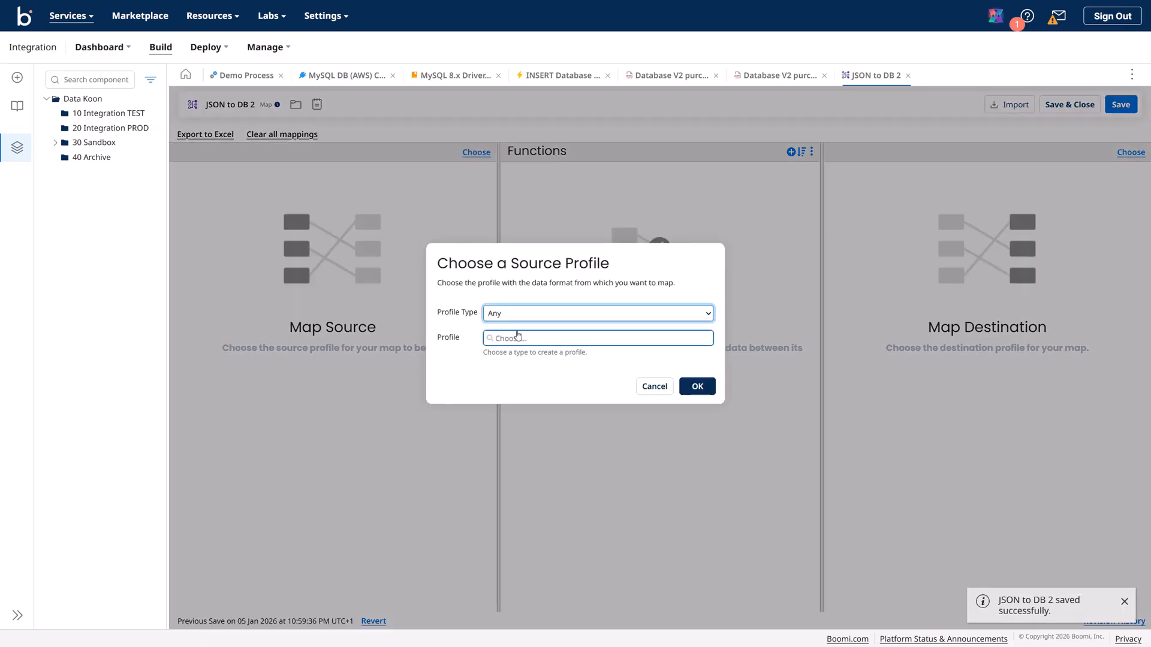
pyautogui.click(506, 315)
pyautogui.click(508, 386)
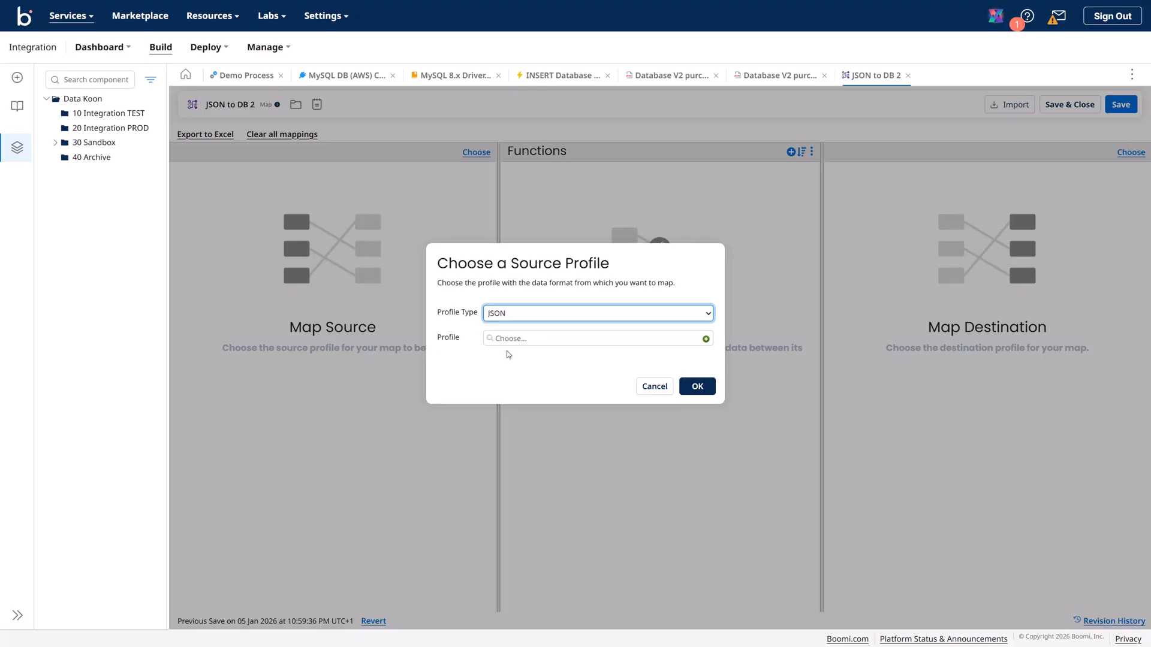
pyautogui.click(506, 341)
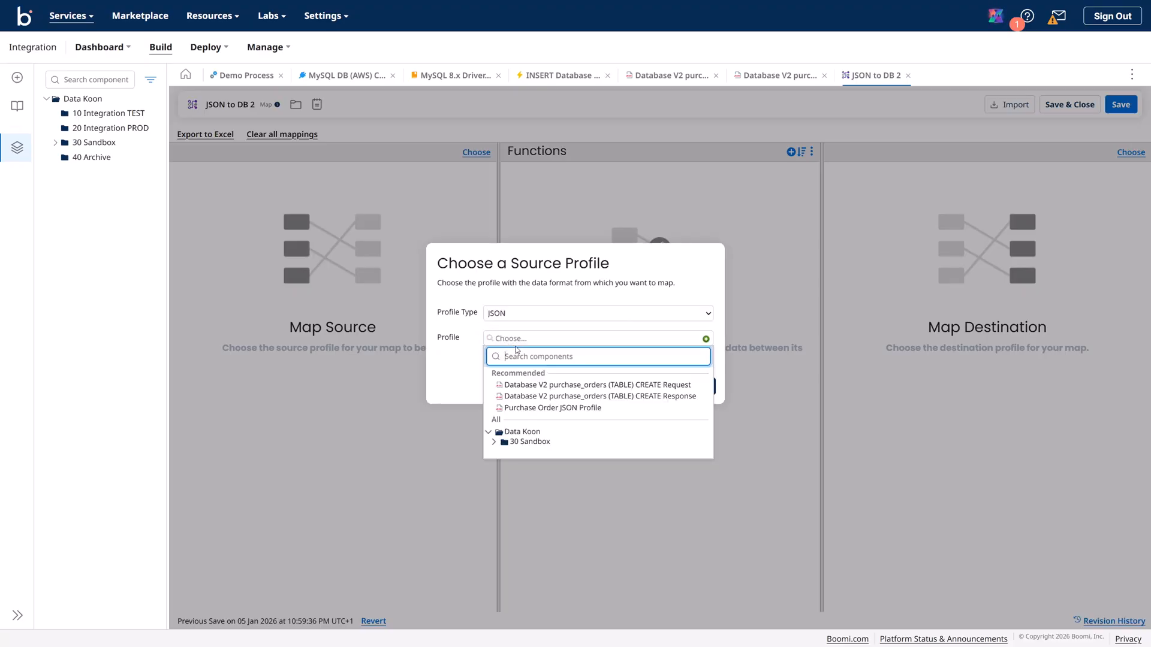
pyautogui.click(567, 409)
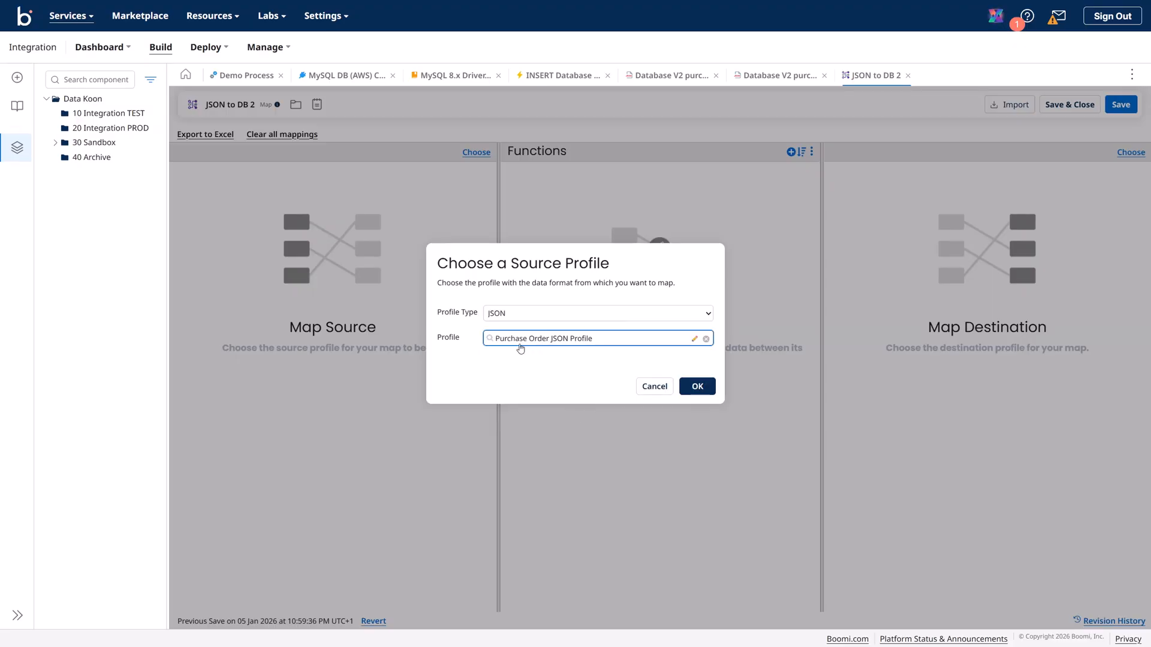
pyautogui.click(697, 389)
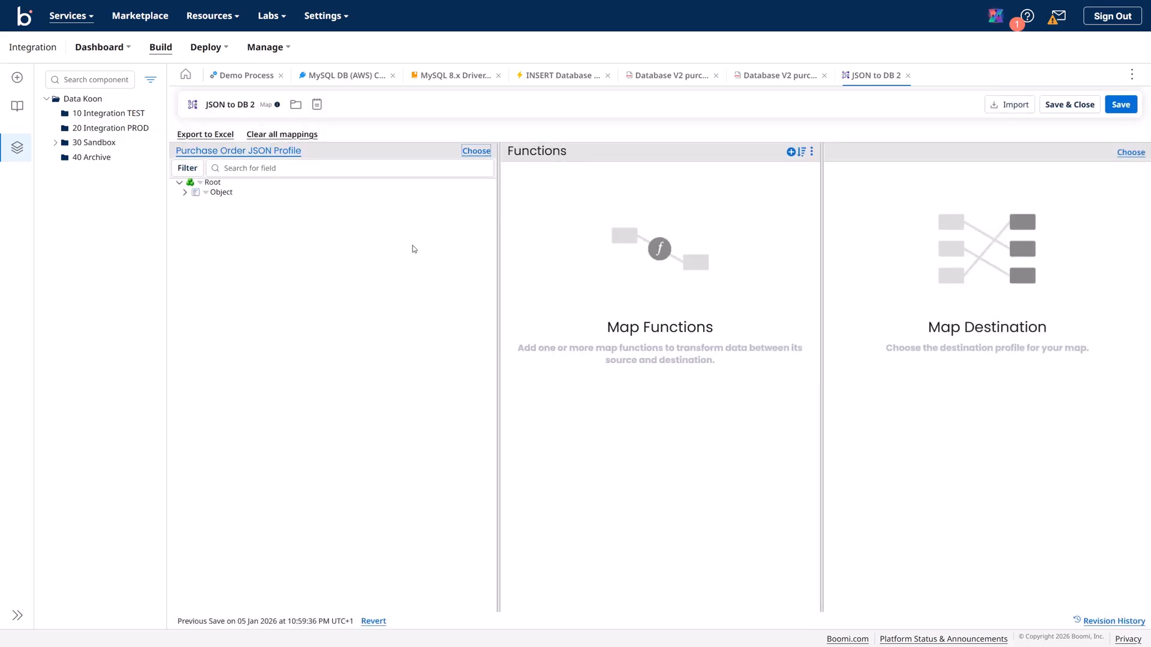
# Choose the JSON profile Database V2 purchase_orders (TABLE) CREATE Request as the map's destination
pyautogui.click(1130, 153)
pyautogui.click(597, 314)
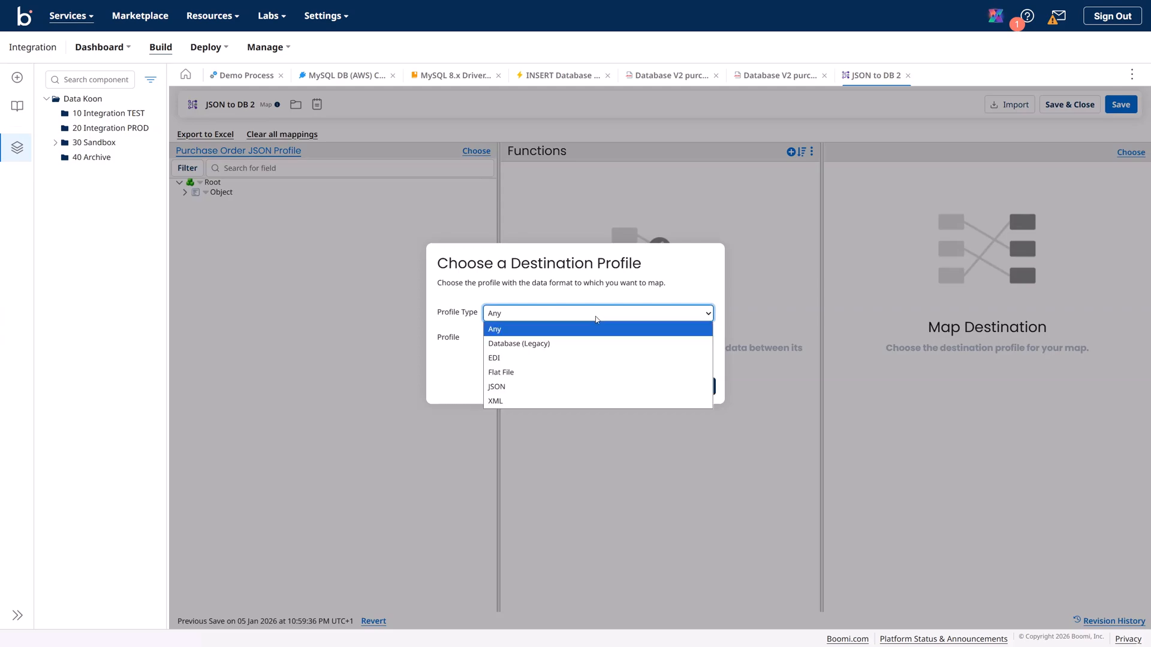
pyautogui.click(550, 385)
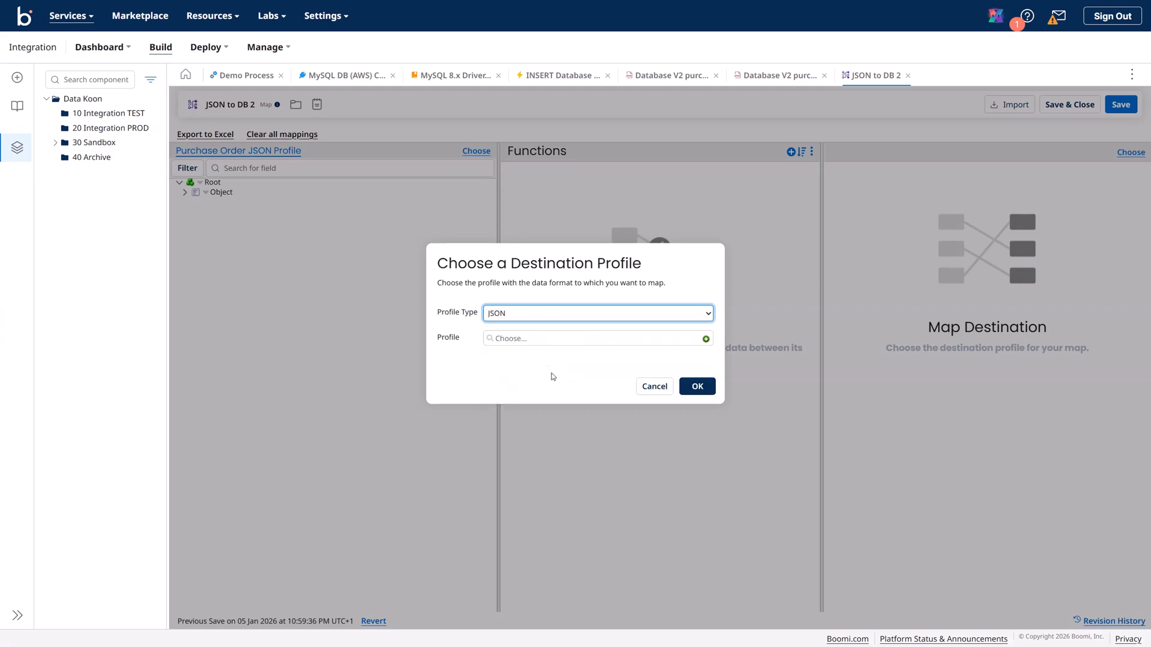
pyautogui.click(542, 339)
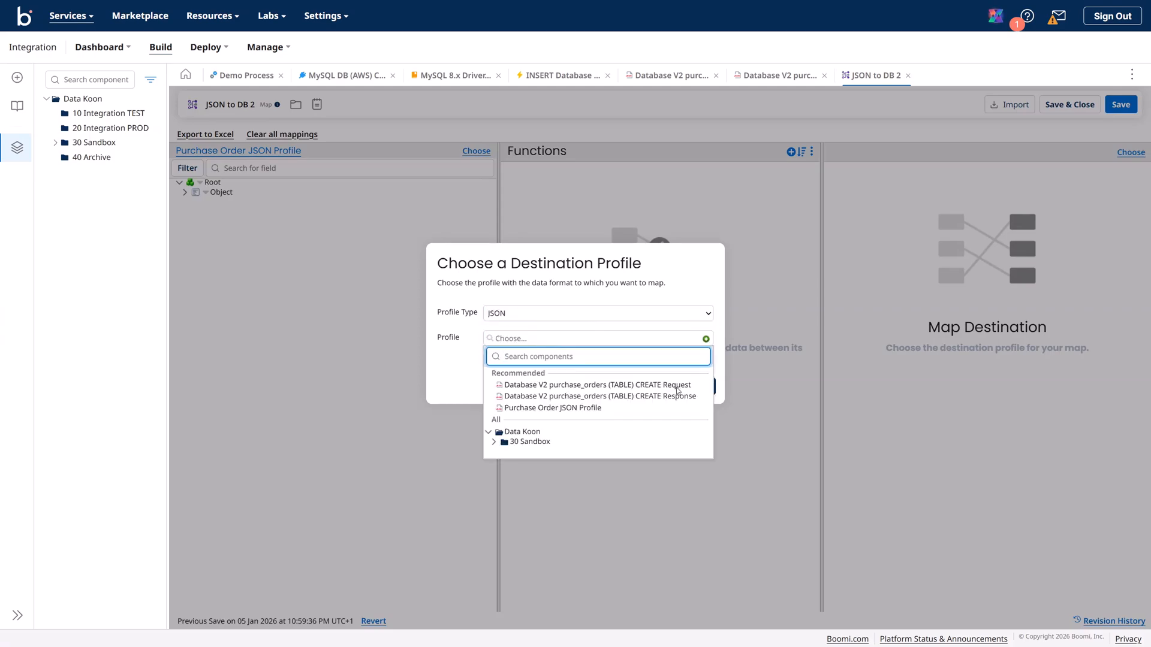
pyautogui.click(599, 384)
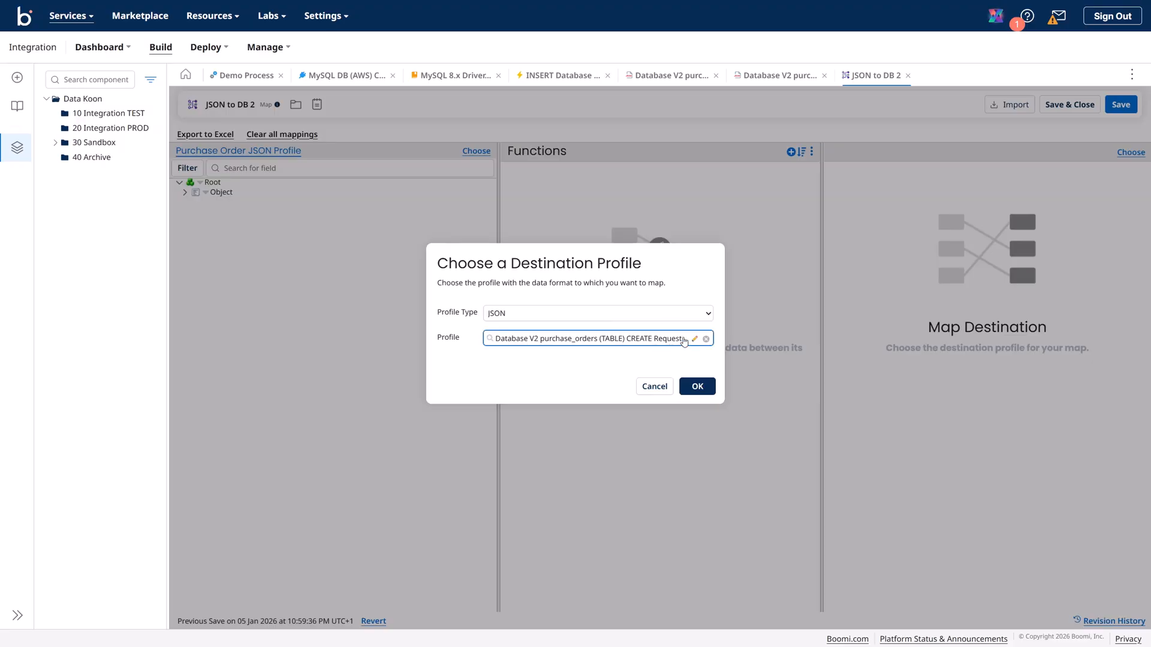
pyautogui.click(697, 388)
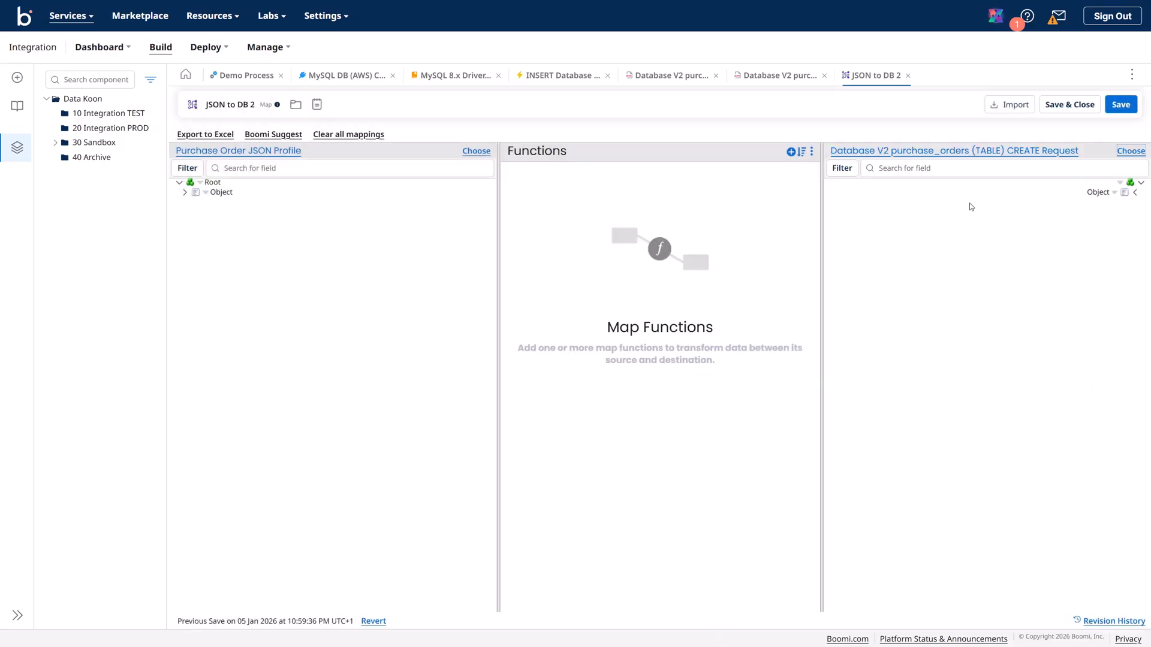
# Expand both profiles and map the source buyerId field under buyer to the destination buyer_id
pyautogui.click(1115, 193)
pyautogui.click(1079, 207)
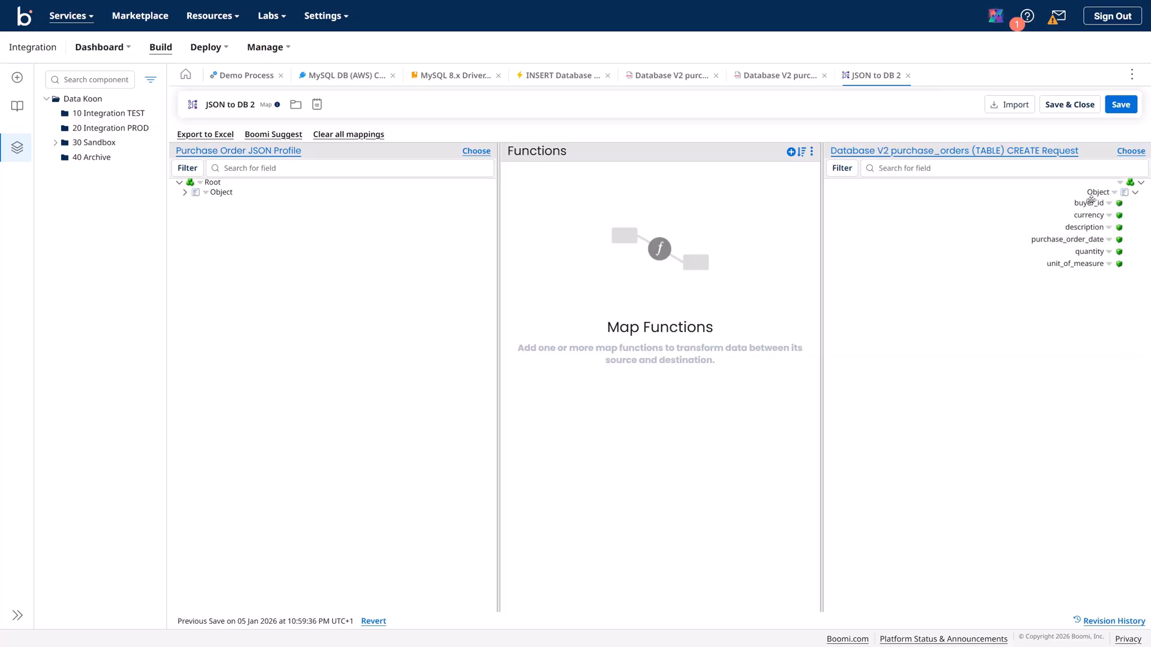
pyautogui.click(185, 193)
pyautogui.click(191, 203)
pyautogui.click(194, 212)
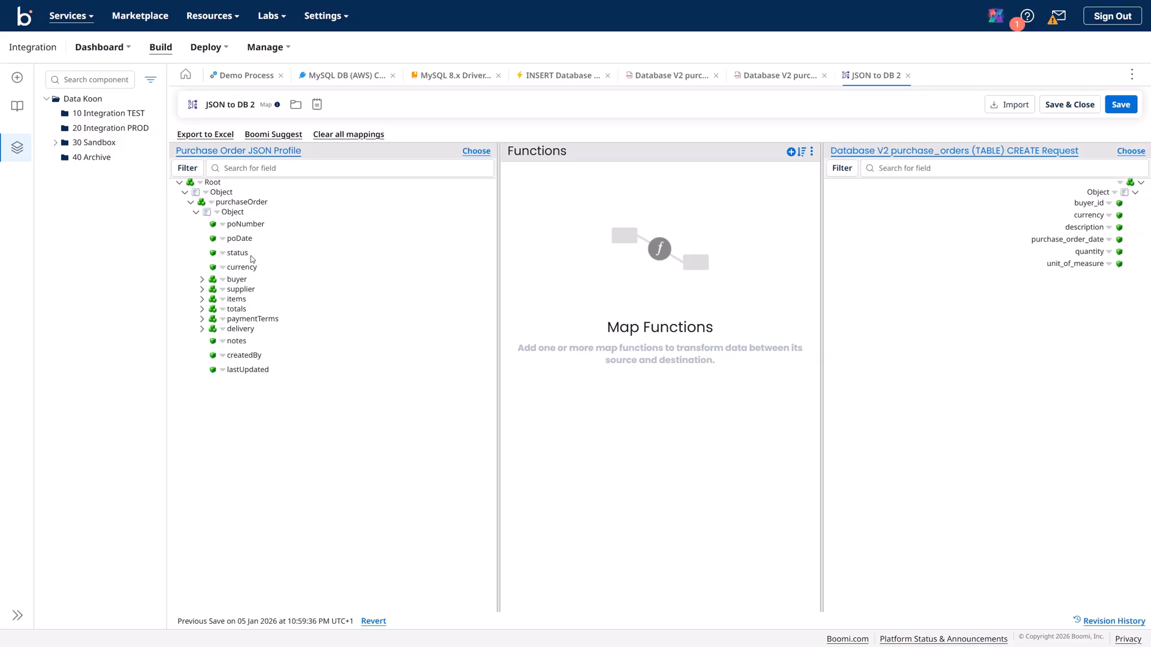
pyautogui.click(202, 279)
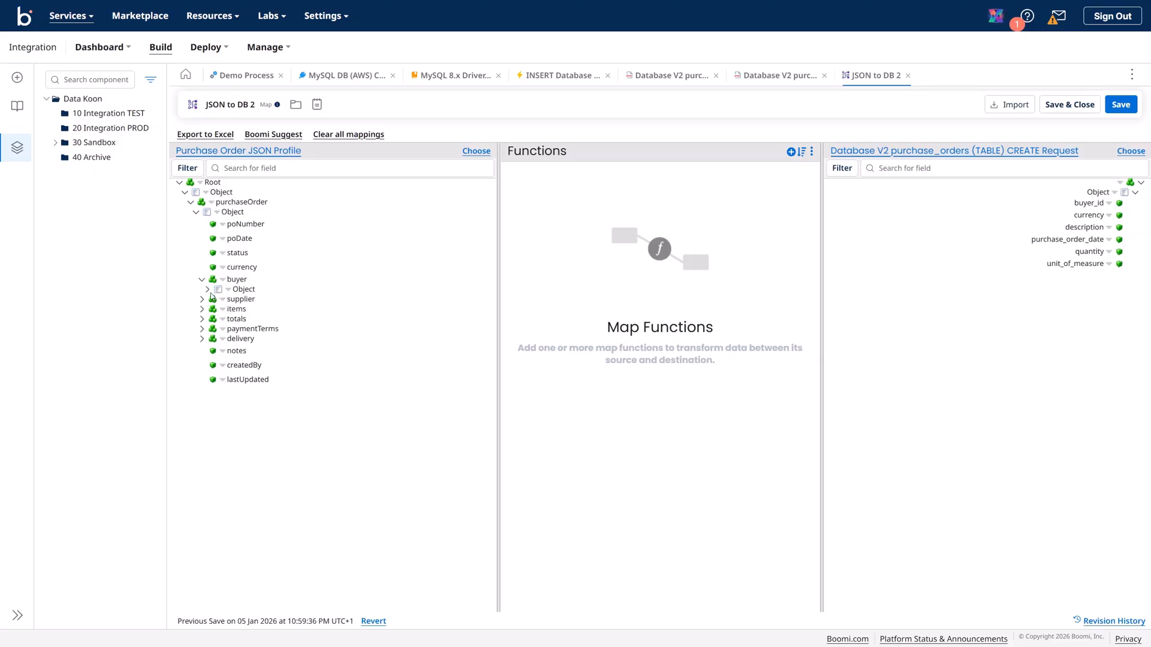
pyautogui.click(208, 289)
pyautogui.moveTo(253, 315); pyautogui.dragTo(1081, 205)
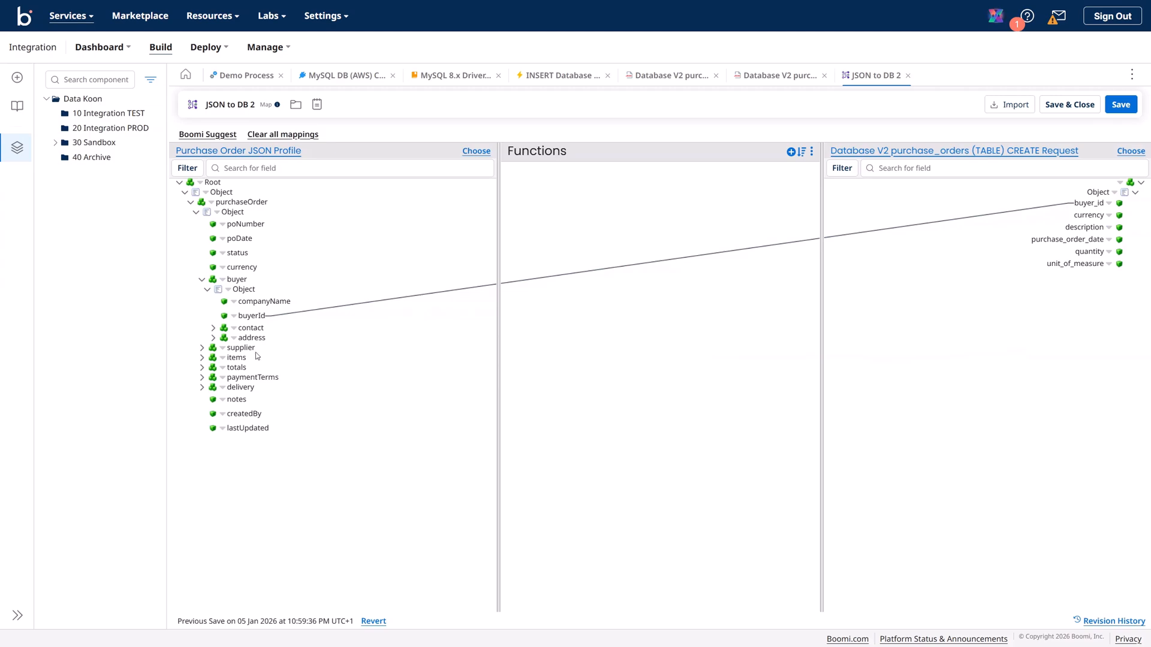
# Find the source currency field by searching for currency and map it to the destination currency
pyautogui.click(202, 359)
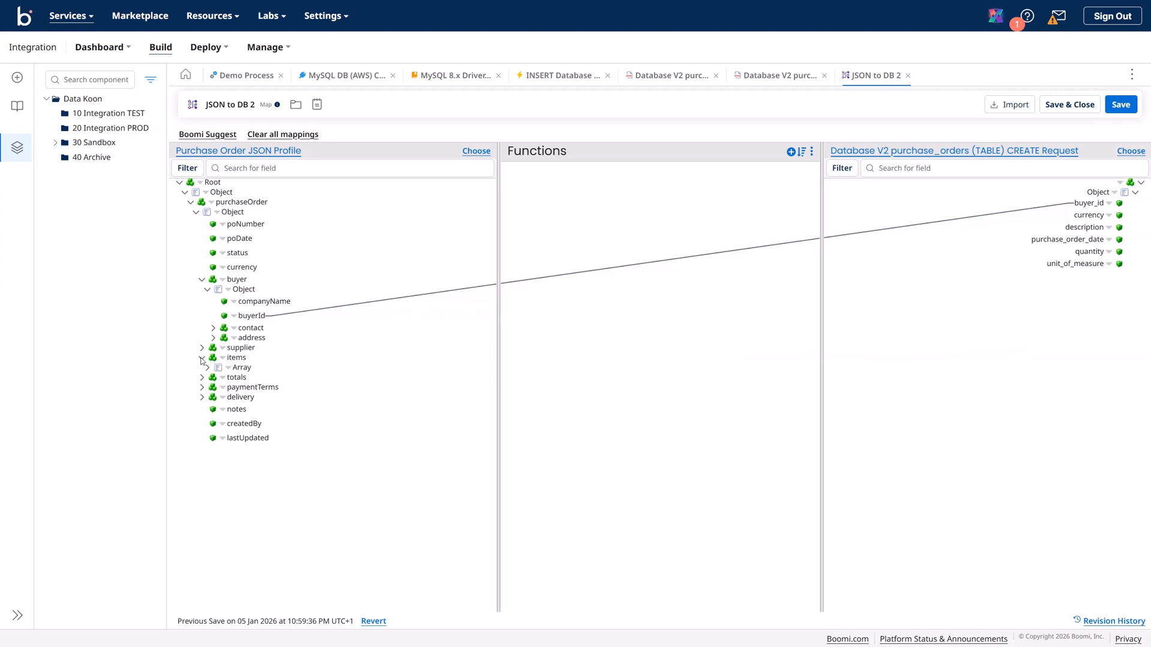
pyautogui.click(208, 368)
pyautogui.click(213, 378)
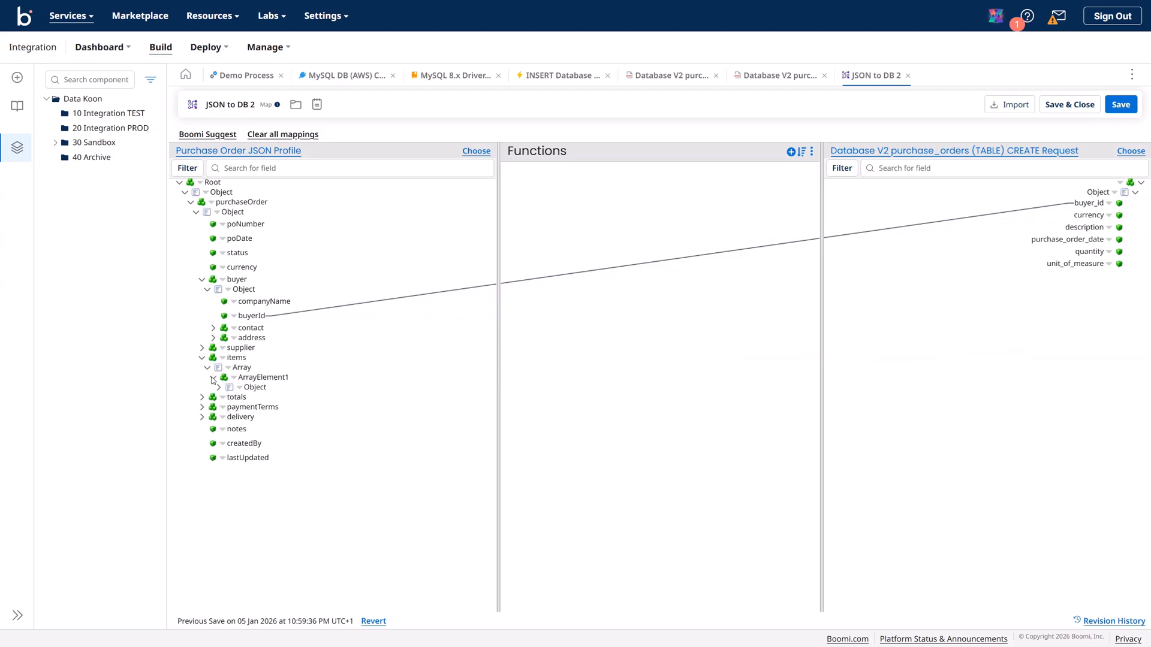
pyautogui.click(287, 170)
pyautogui.write('currency')
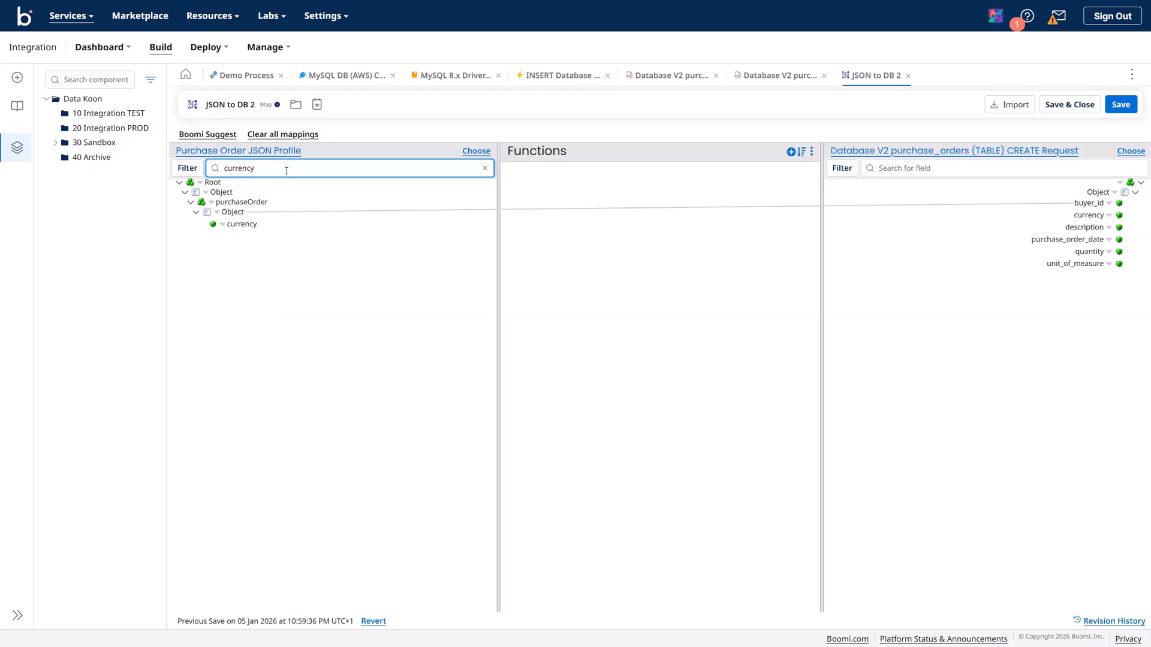
pyautogui.moveTo(243, 224); pyautogui.dragTo(1077, 217)
# Find the source items description field by searching for description and map it to the destination description
pyautogui.click(265, 171)
pyautogui.hotkey('ctrl', 'a')
pyautogui.write('des')
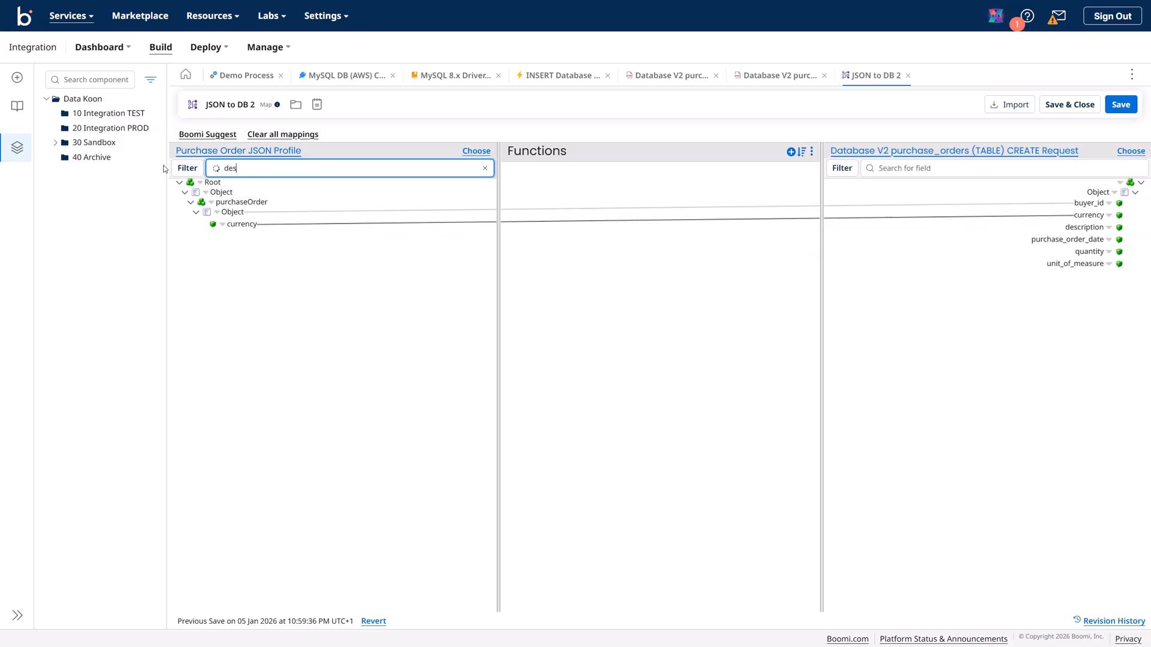
pyautogui.write('cription')
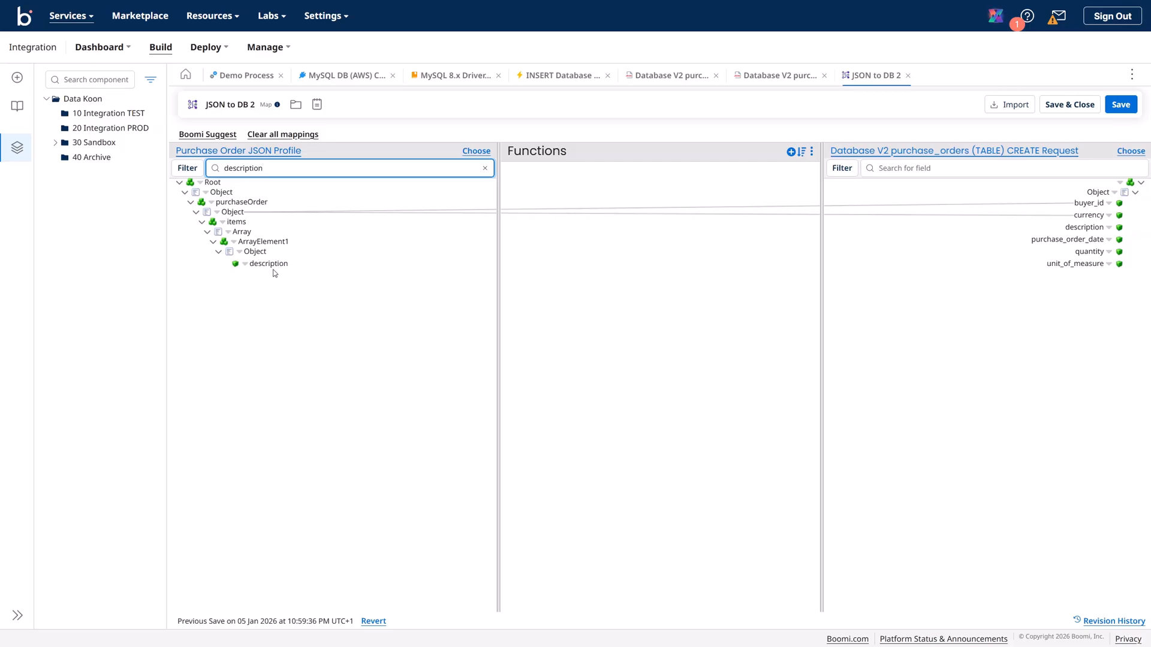
pyautogui.moveTo(269, 263); pyautogui.dragTo(1056, 228)
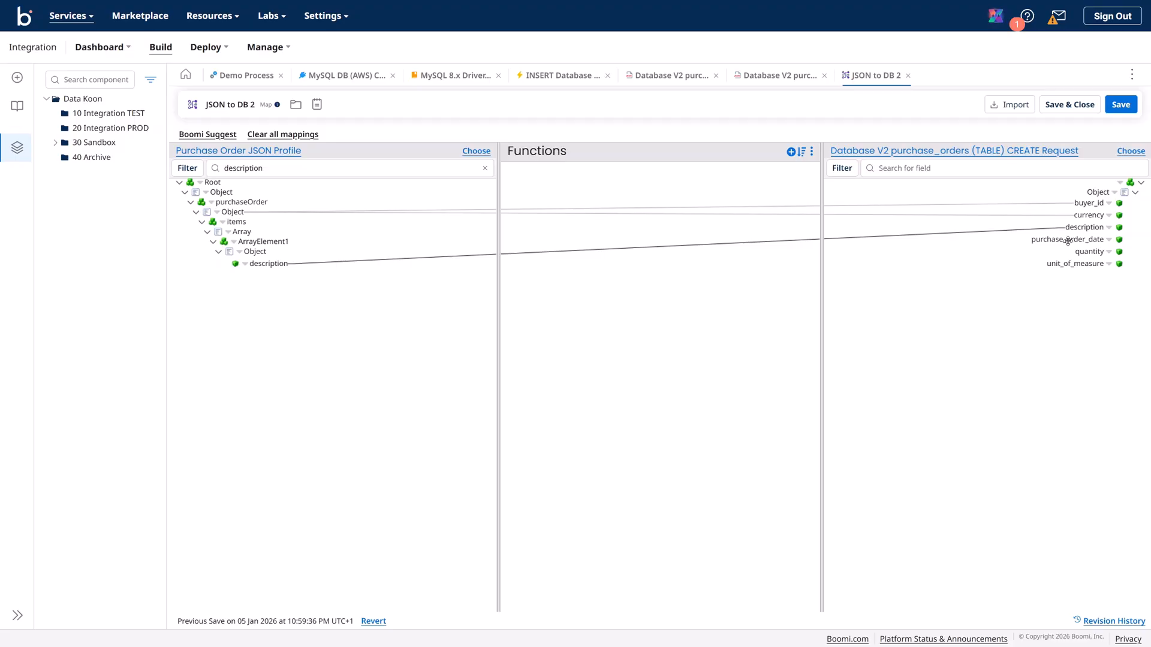
# Map poDate to purchase_order_date, the items quantity to quantity and unitOfMeasure to unit_of_measure, and save the map
pyautogui.click(485, 168)
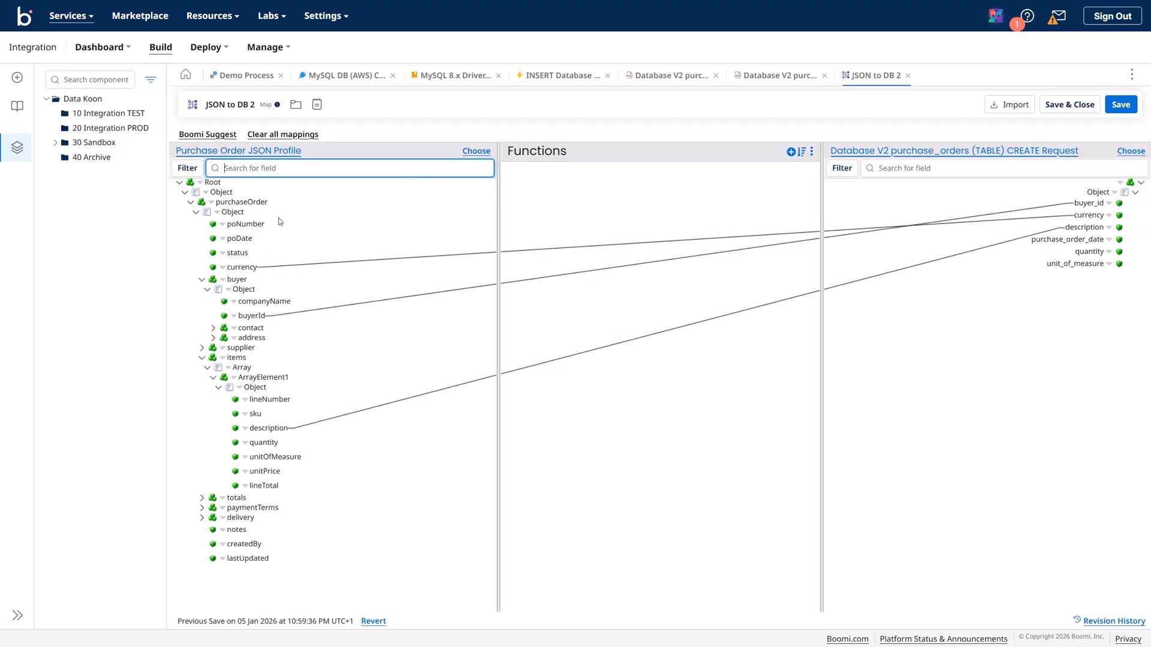
pyautogui.moveTo(249, 238); pyautogui.dragTo(1061, 240)
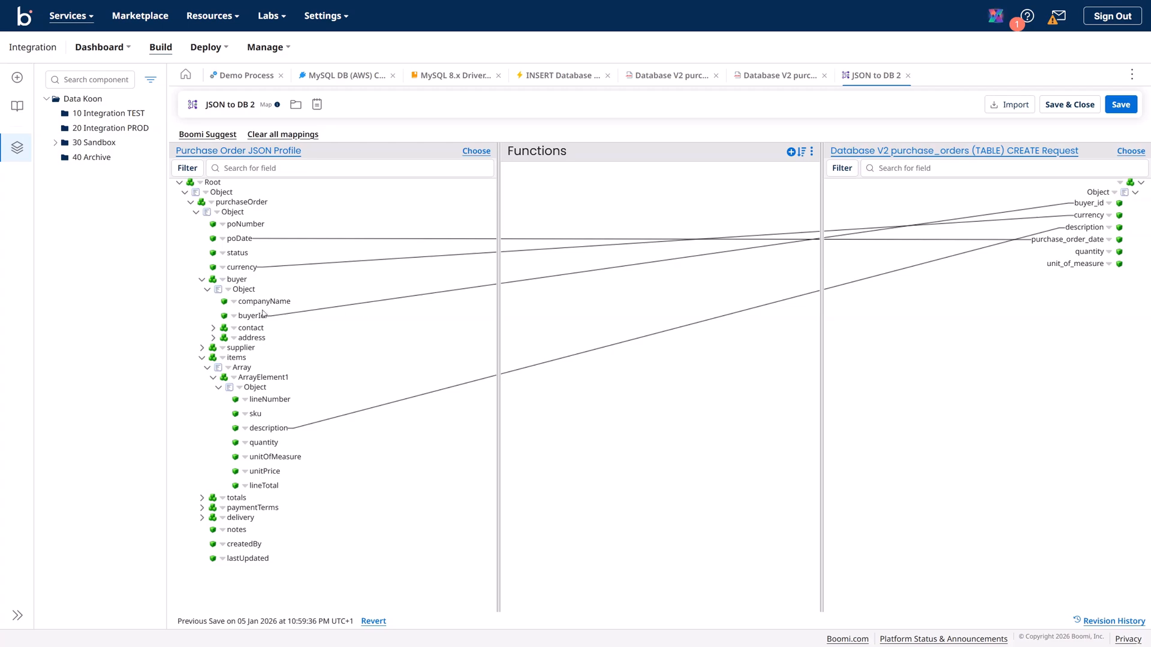
pyautogui.moveTo(268, 442); pyautogui.dragTo(1086, 253)
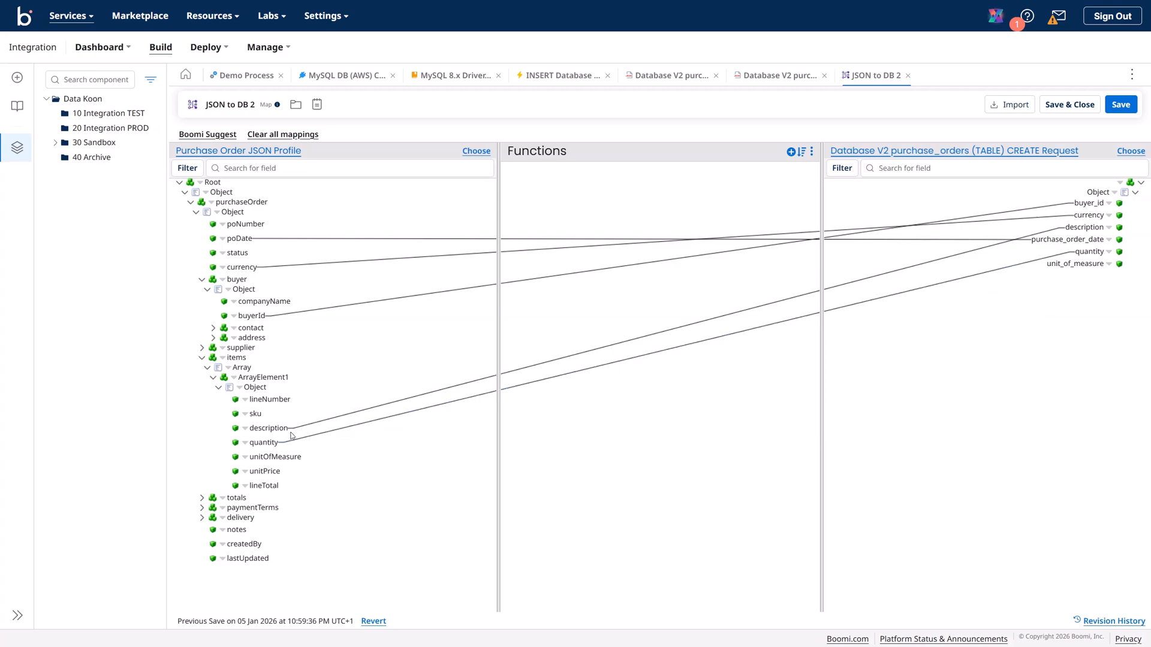
pyautogui.moveTo(291, 458); pyautogui.dragTo(1079, 263)
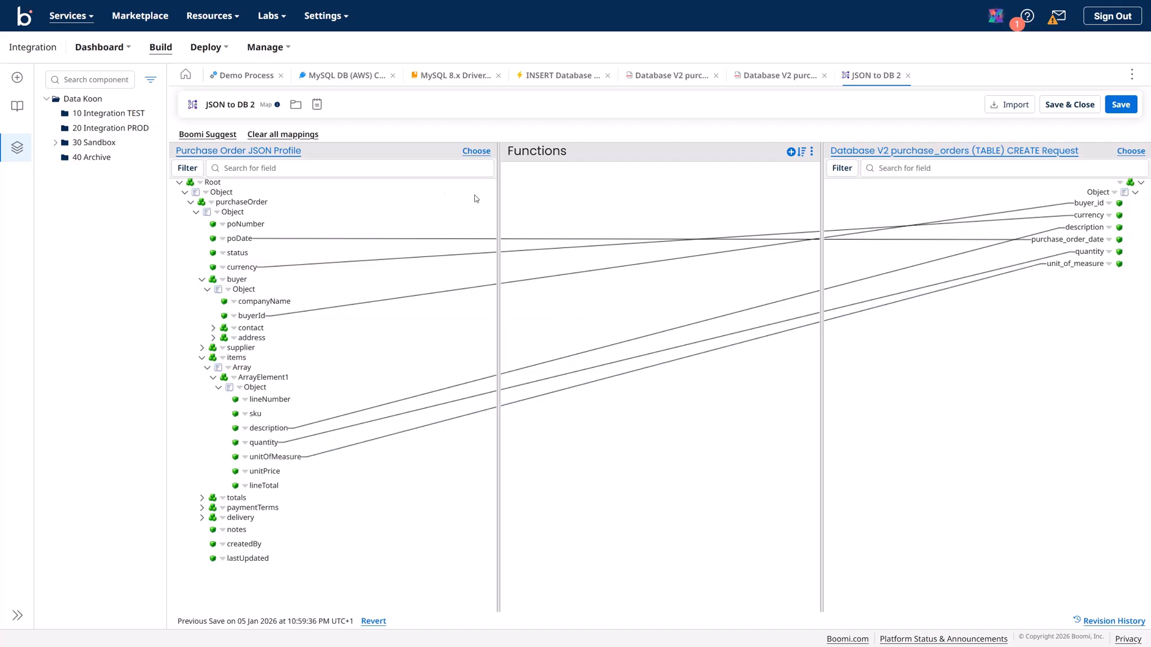
pyautogui.click(1120, 104)
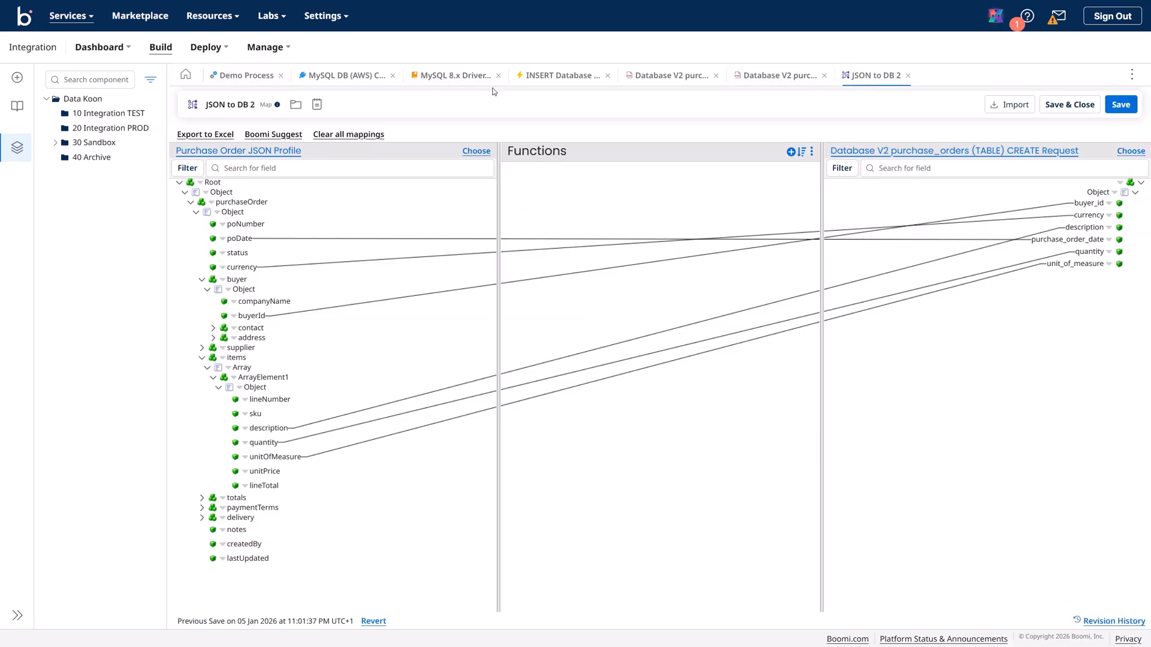
# Rename the map component to JSON to DB and save it
pyautogui.click(241, 83)
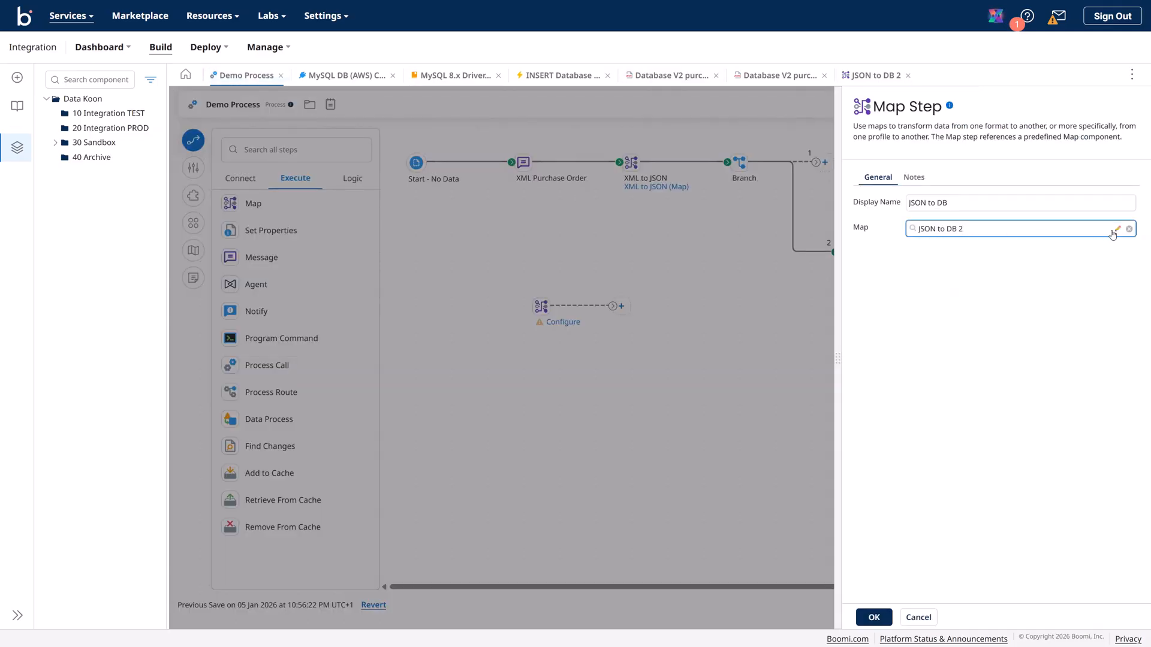
pyautogui.click(875, 77)
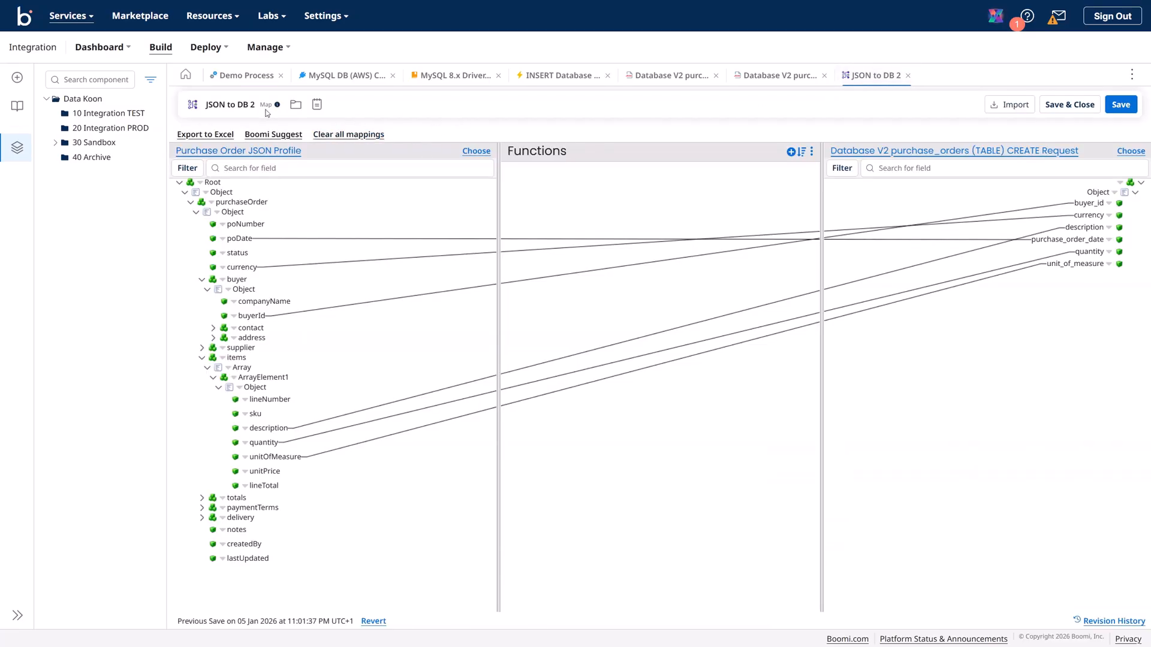
pyautogui.click(245, 107)
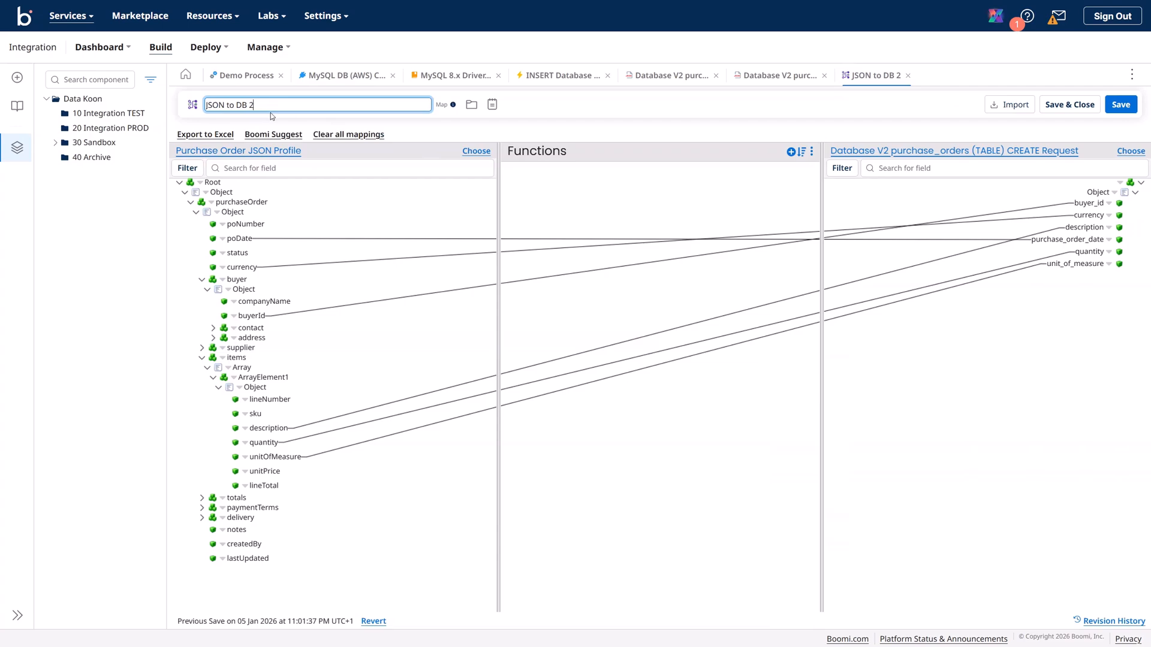
pyautogui.press('BackSpace')
pyautogui.press('BackSpace')
pyautogui.click(1118, 107)
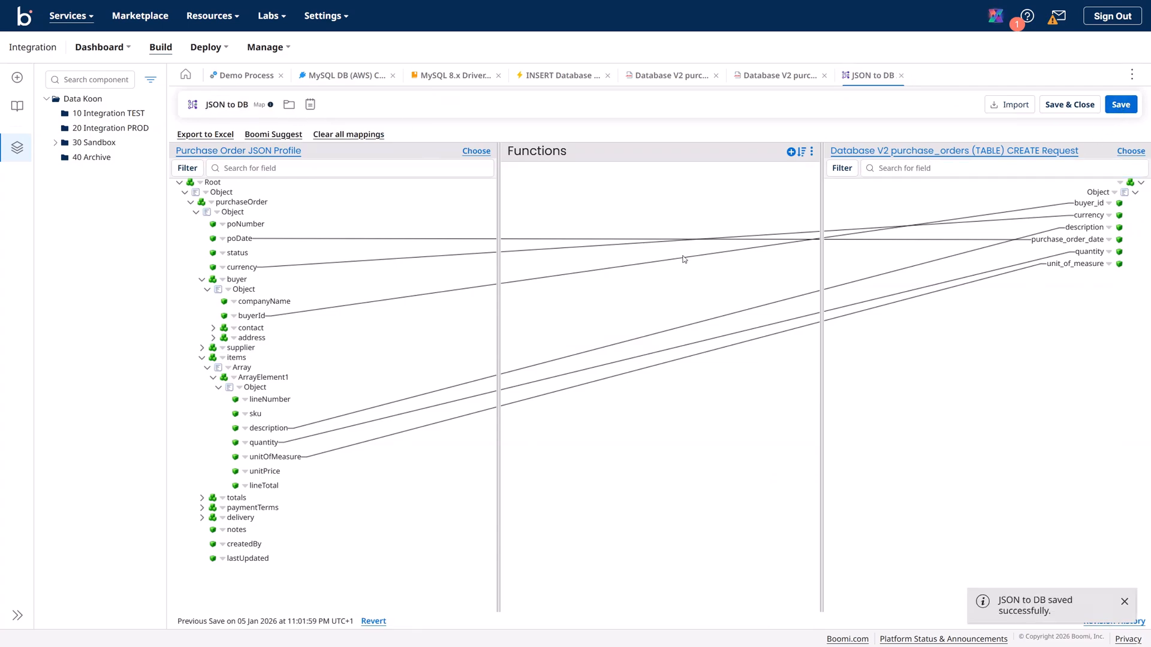
# Apply the JSON to DB Map step settings in Demo Process and connect the step between branch 1 and Database V2
pyautogui.click(426, 170)
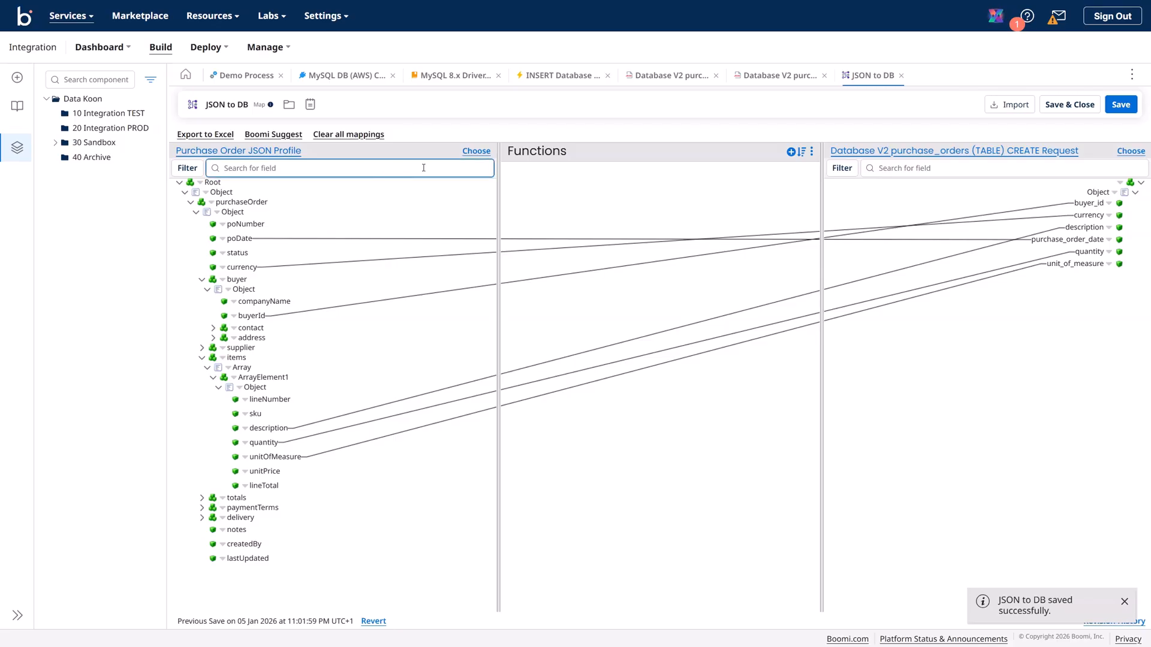
pyautogui.click(246, 76)
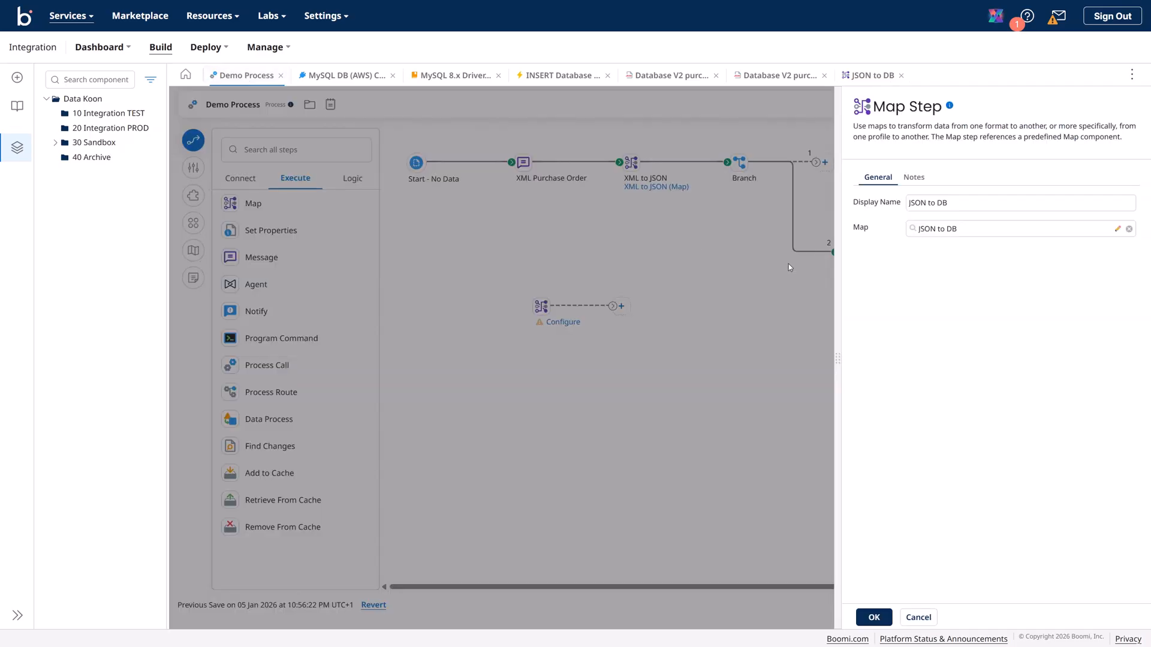
pyautogui.click(873, 617)
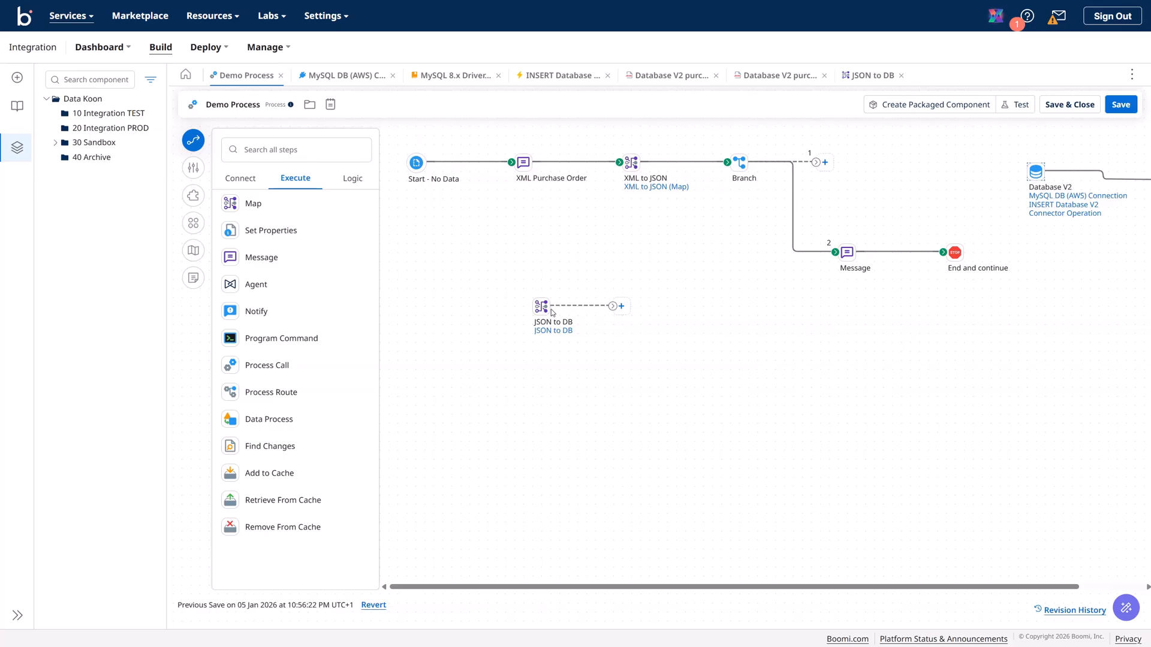
pyautogui.moveTo(541, 306); pyautogui.dragTo(865, 163)
pyautogui.moveTo(936, 162); pyautogui.dragTo(983, 163)
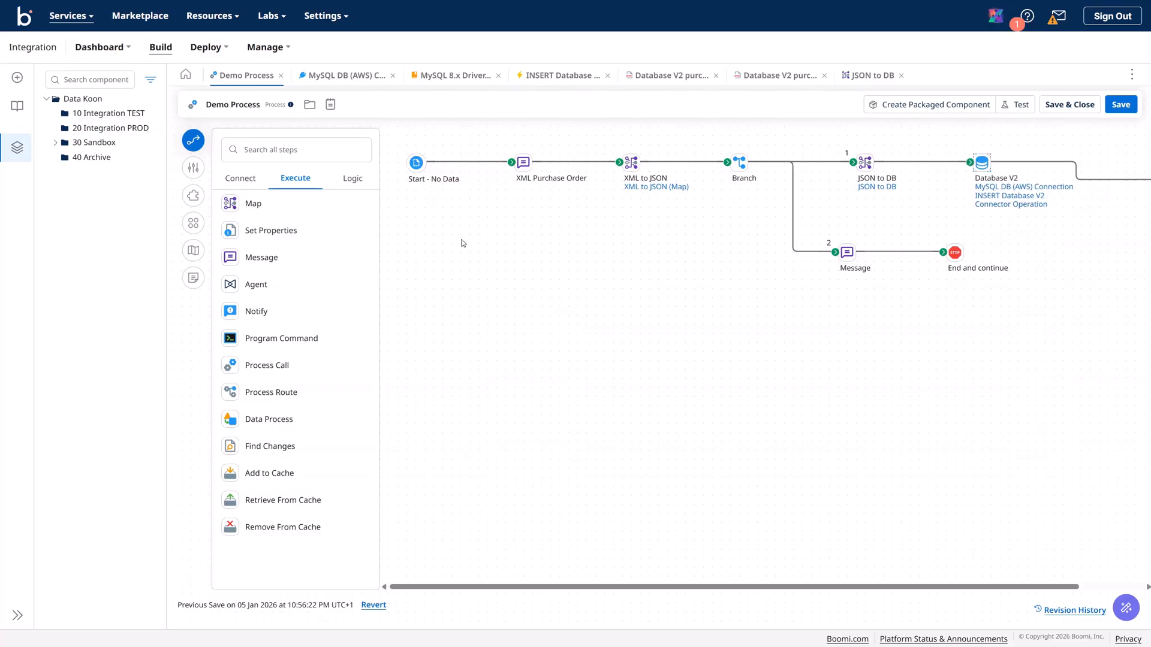
# Auto-arrange the steps of Demo Process on the canvas and save the process
pyautogui.click(193, 140)
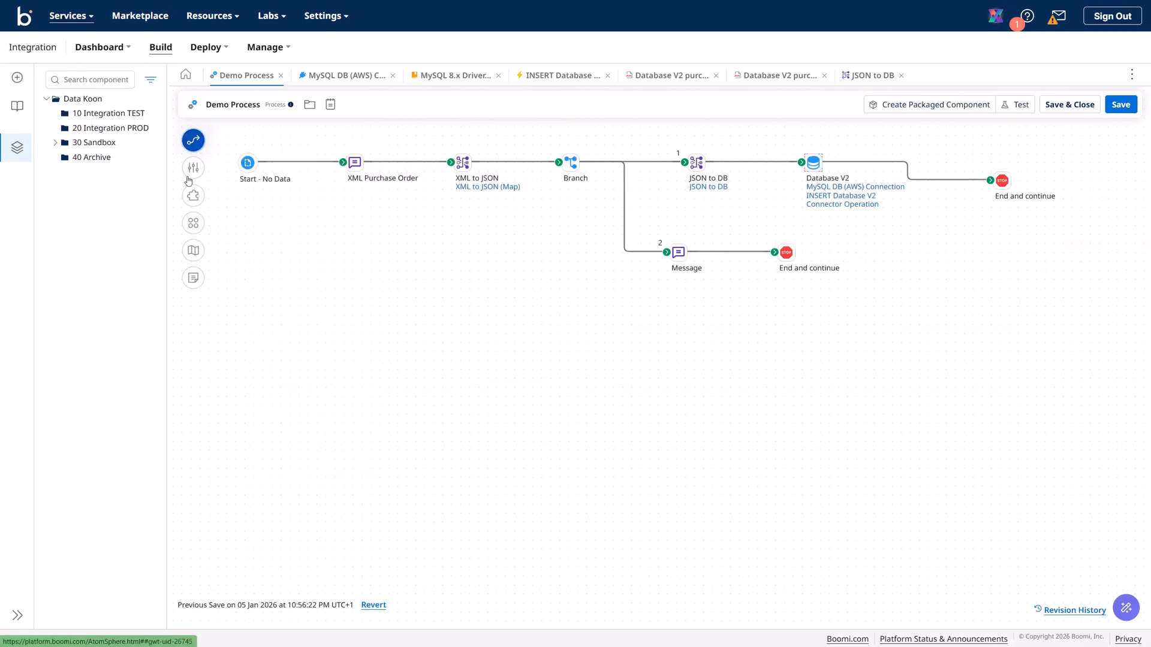
pyautogui.click(193, 223)
pyautogui.click(662, 354)
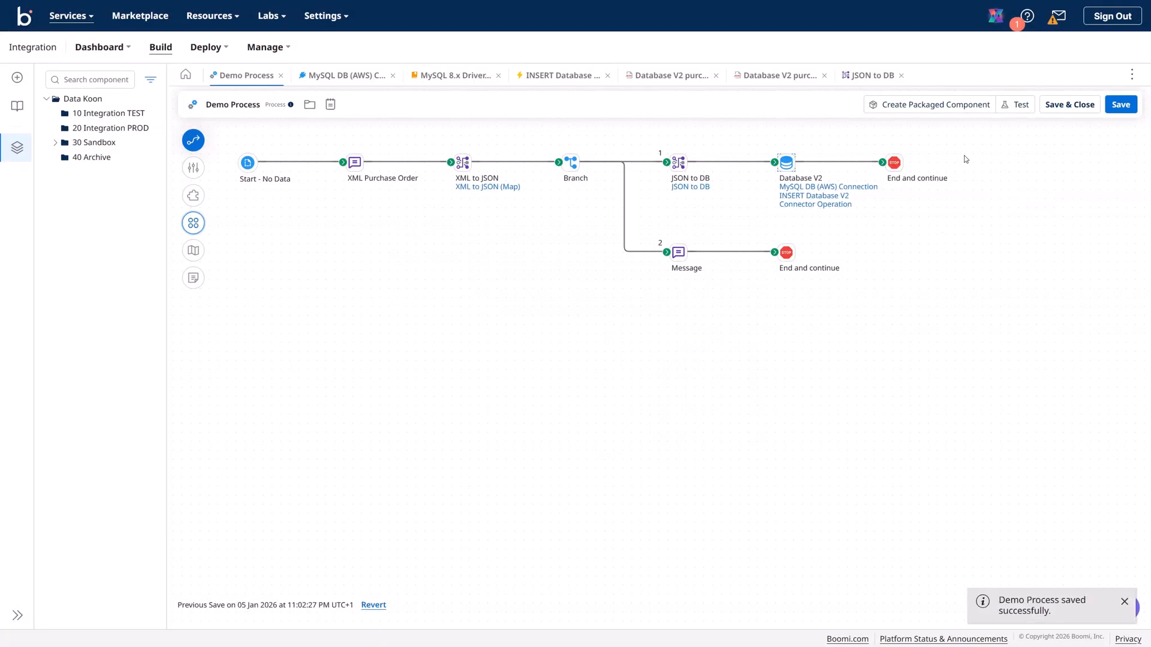
# Save Demo Process and run a new test of it on Data Koon TEST
pyautogui.click(1017, 105)
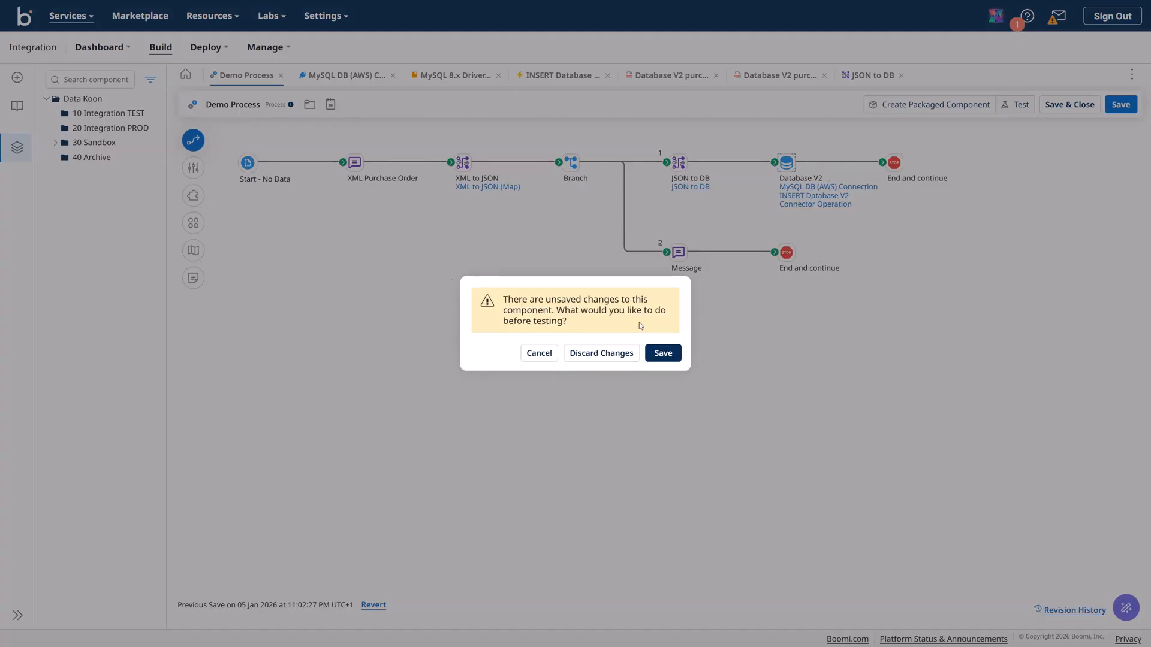
pyautogui.click(661, 355)
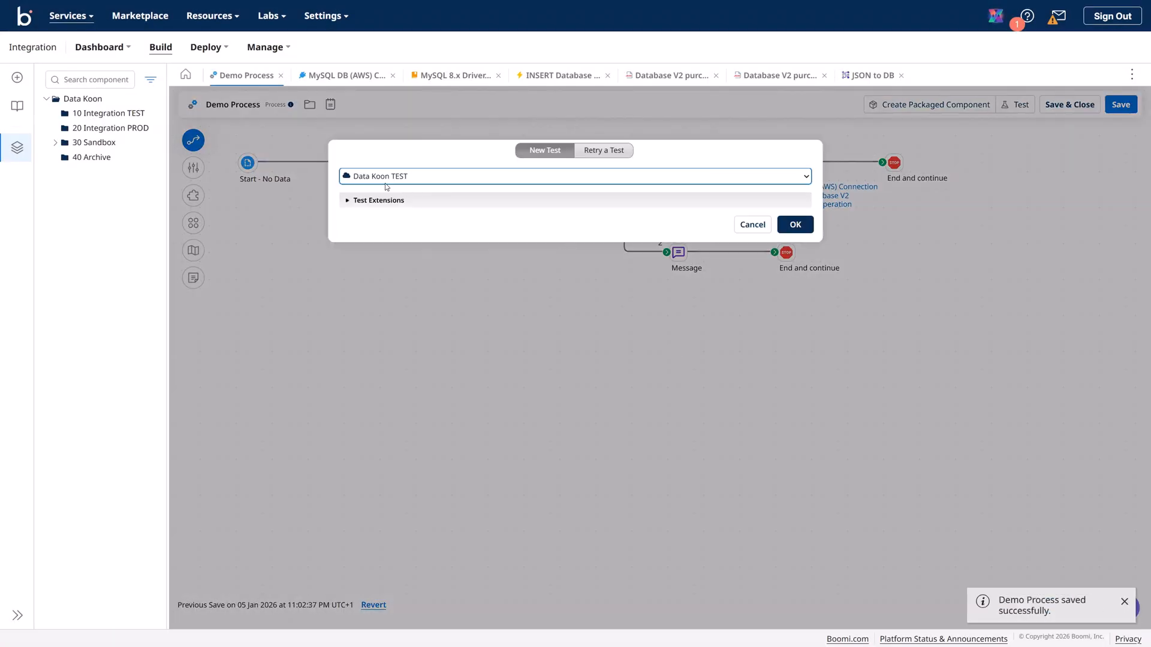
pyautogui.click(793, 231)
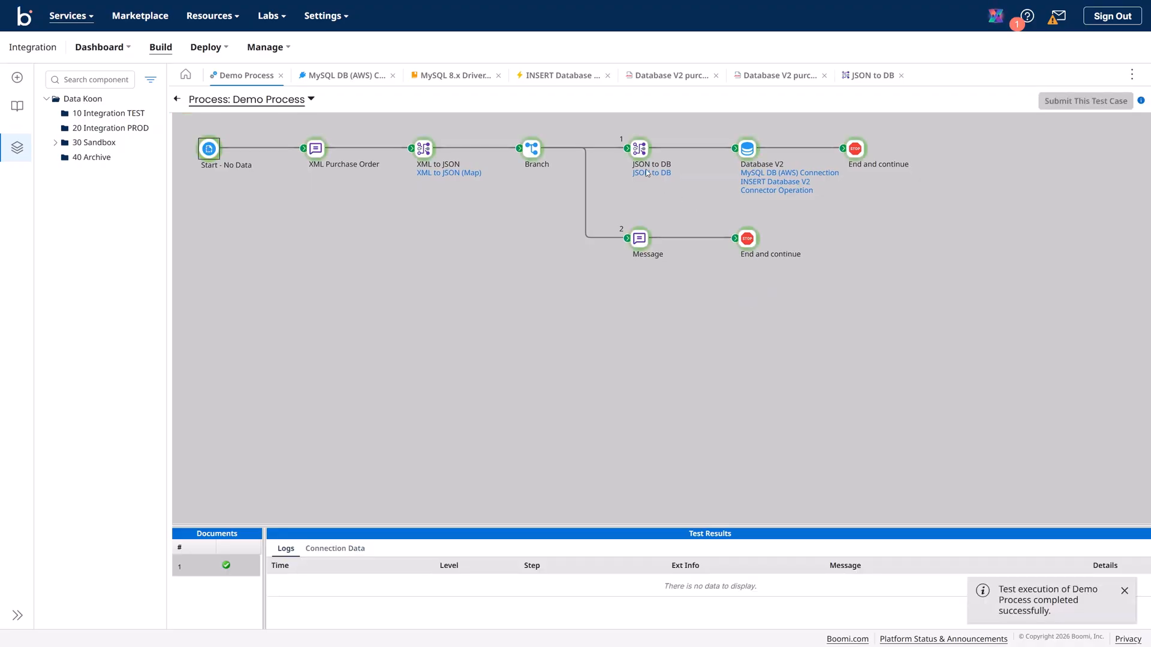
# View the source document that entered the JSON to DB map step in the test run
pyautogui.click(640, 150)
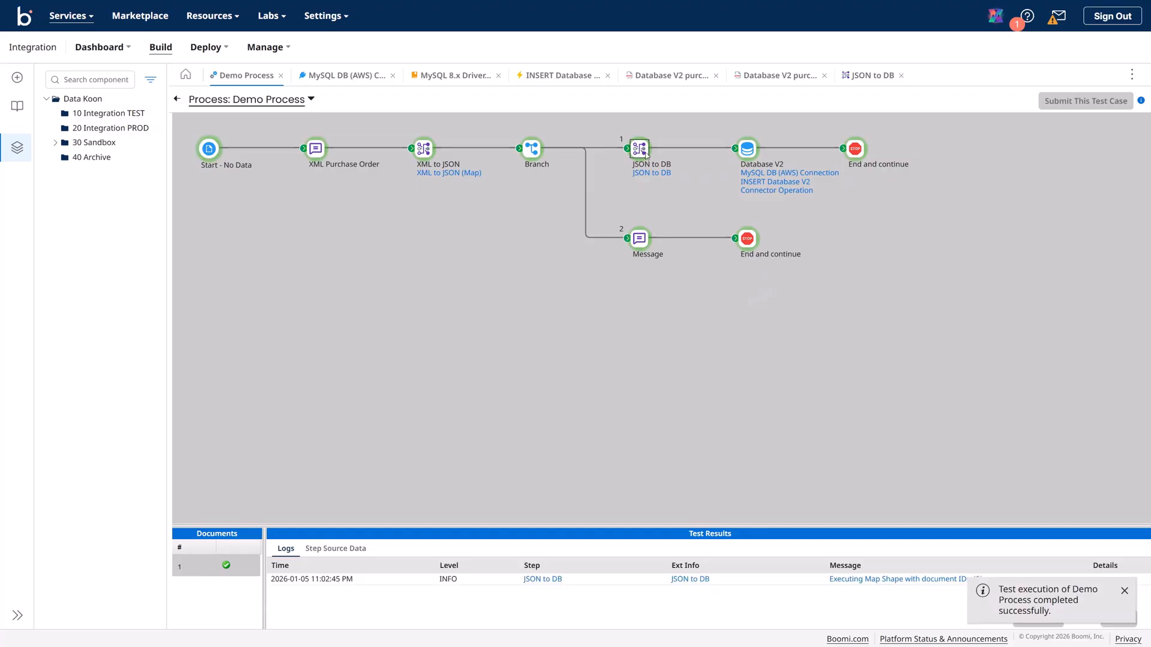
pyautogui.click(335, 548)
pyautogui.click(275, 585)
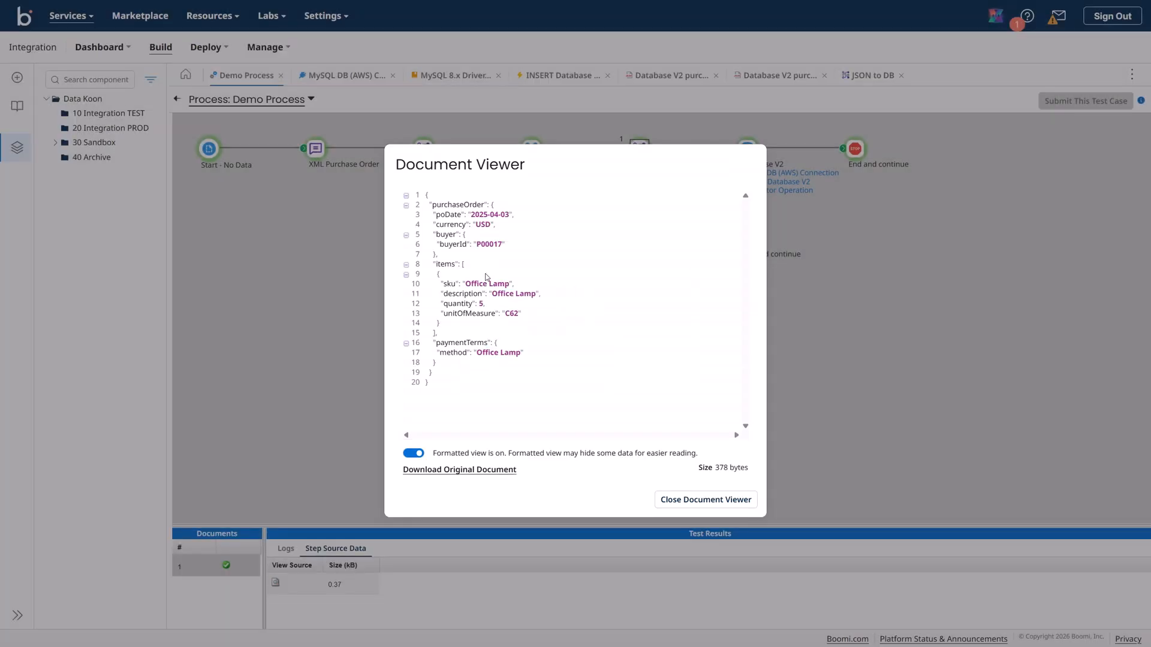
pyautogui.click(692, 504)
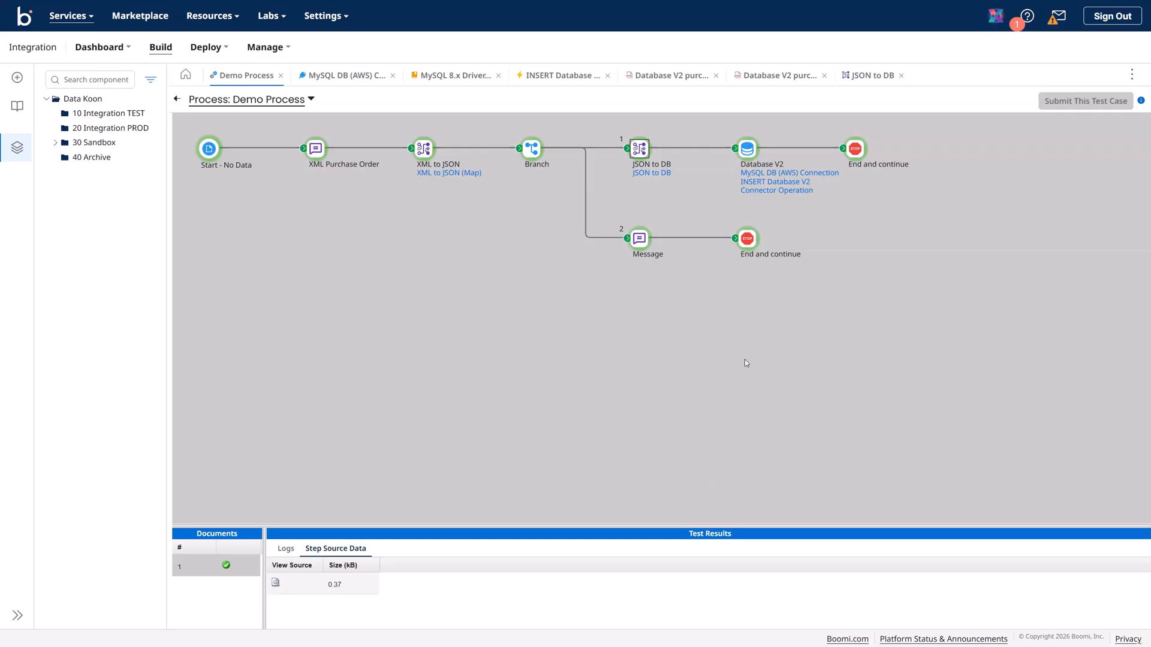
# View the mapped source document that the Database V2 step received
pyautogui.click(747, 155)
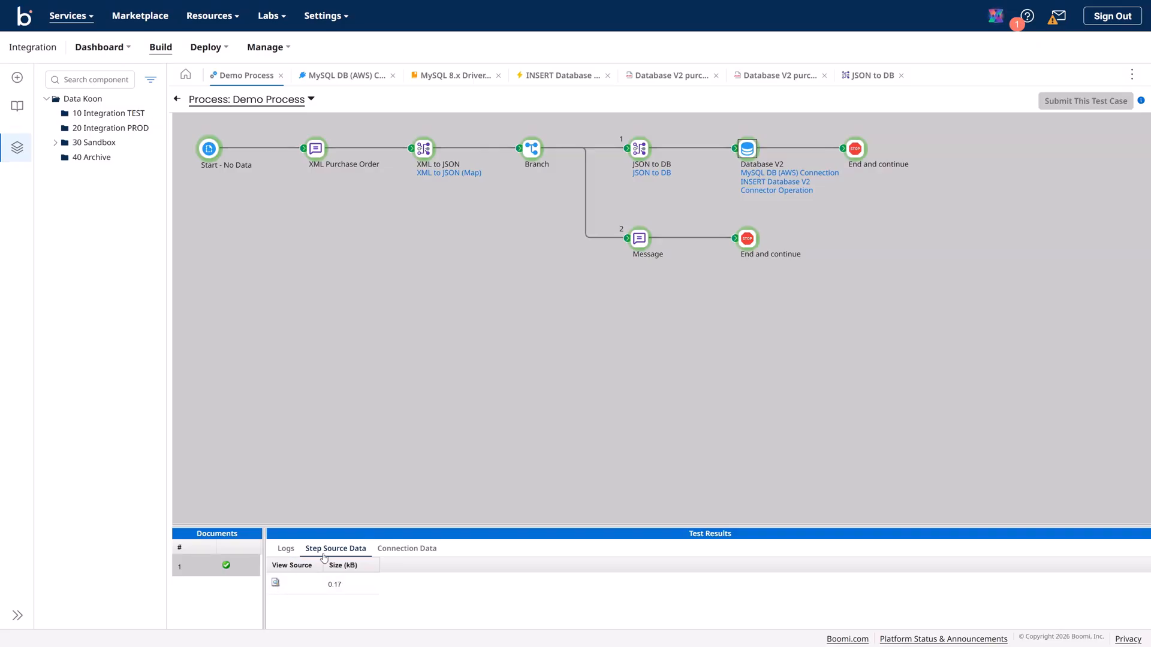
pyautogui.click(275, 583)
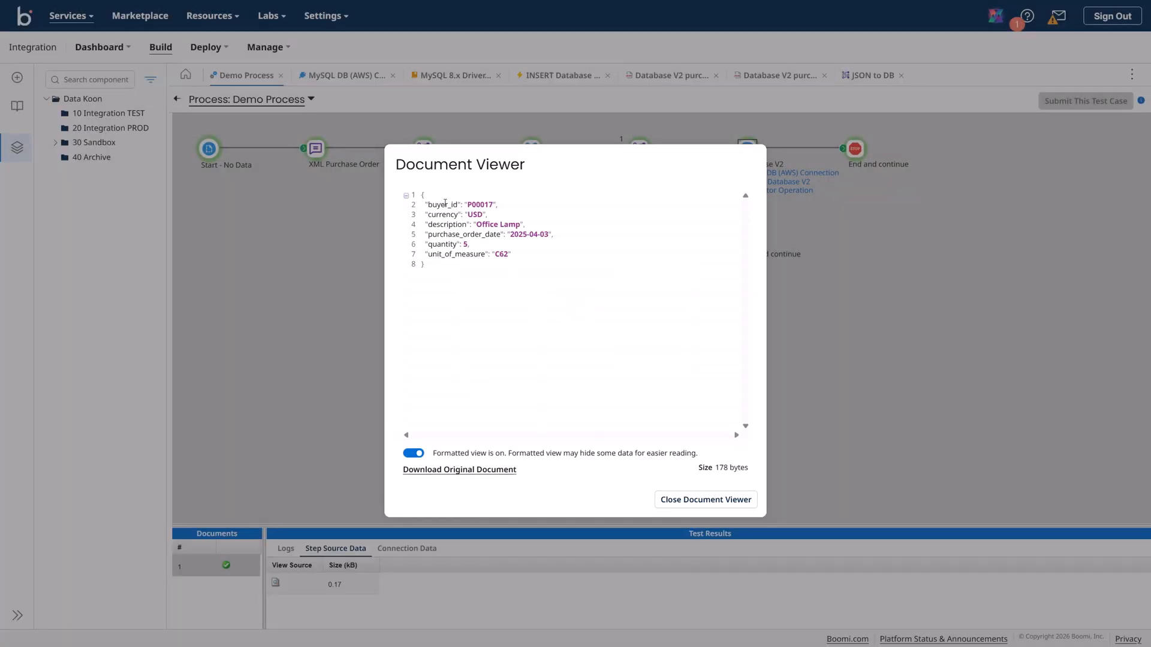
pyautogui.click(682, 501)
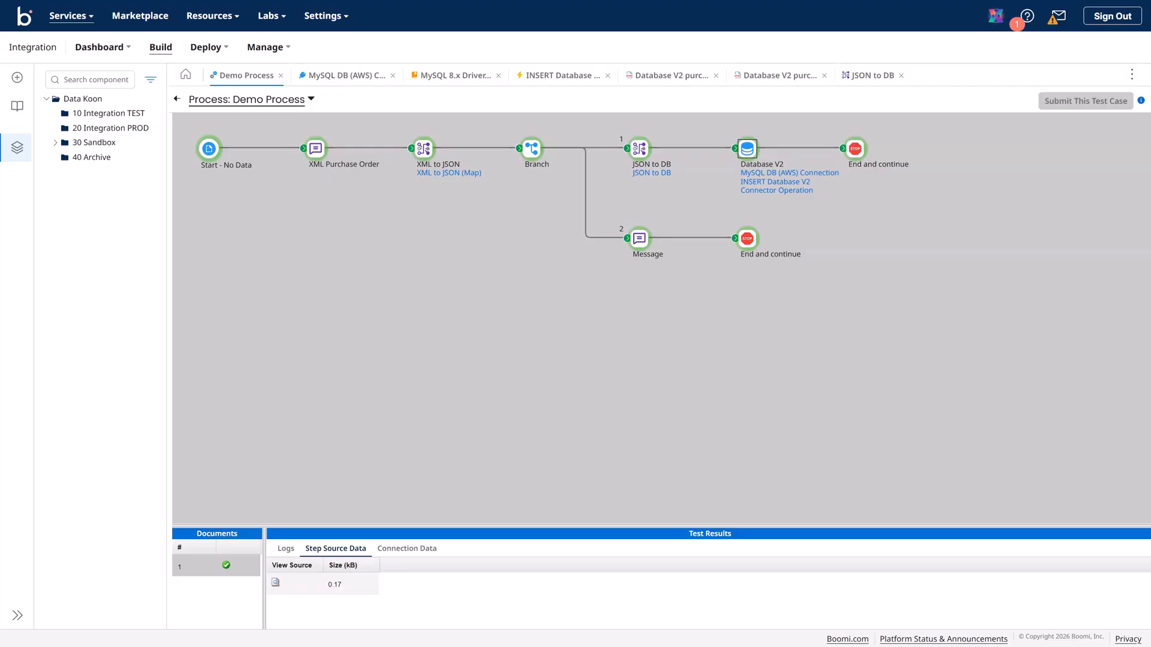
# Switch to DBeaver, rerun the select query on purchase_orders and check the table's rows, then return to Boomi
pyautogui.hotkey('alt', 'Tab')
pyautogui.moveTo(899, 72); pyautogui.dragTo(466, 79)
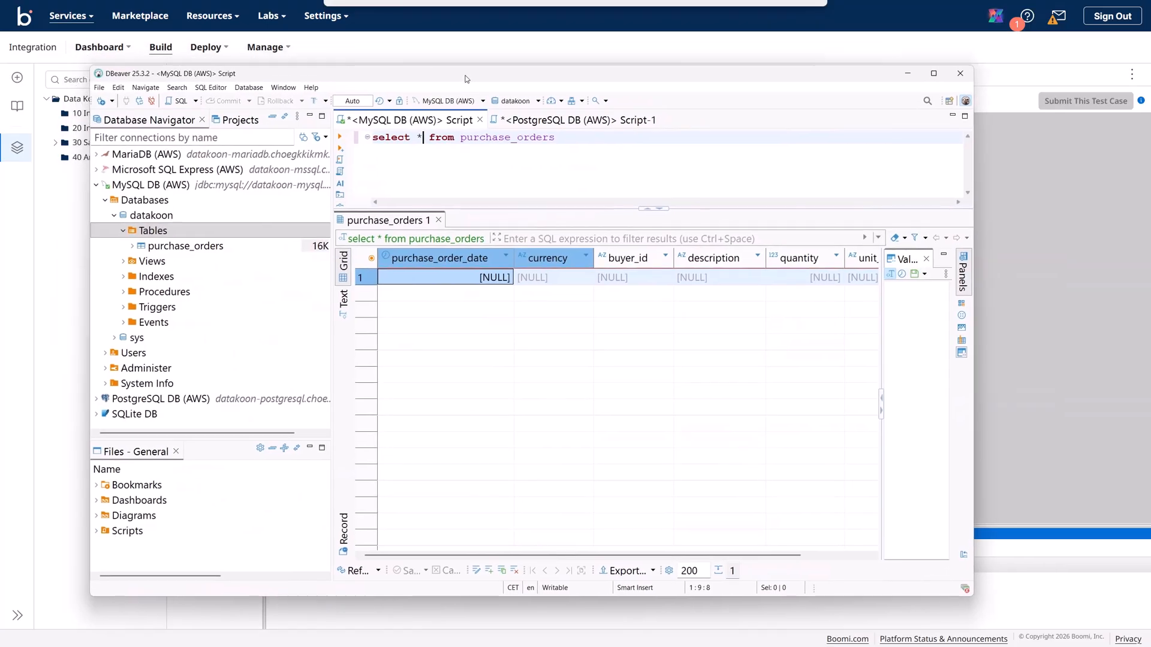
pyautogui.click(339, 138)
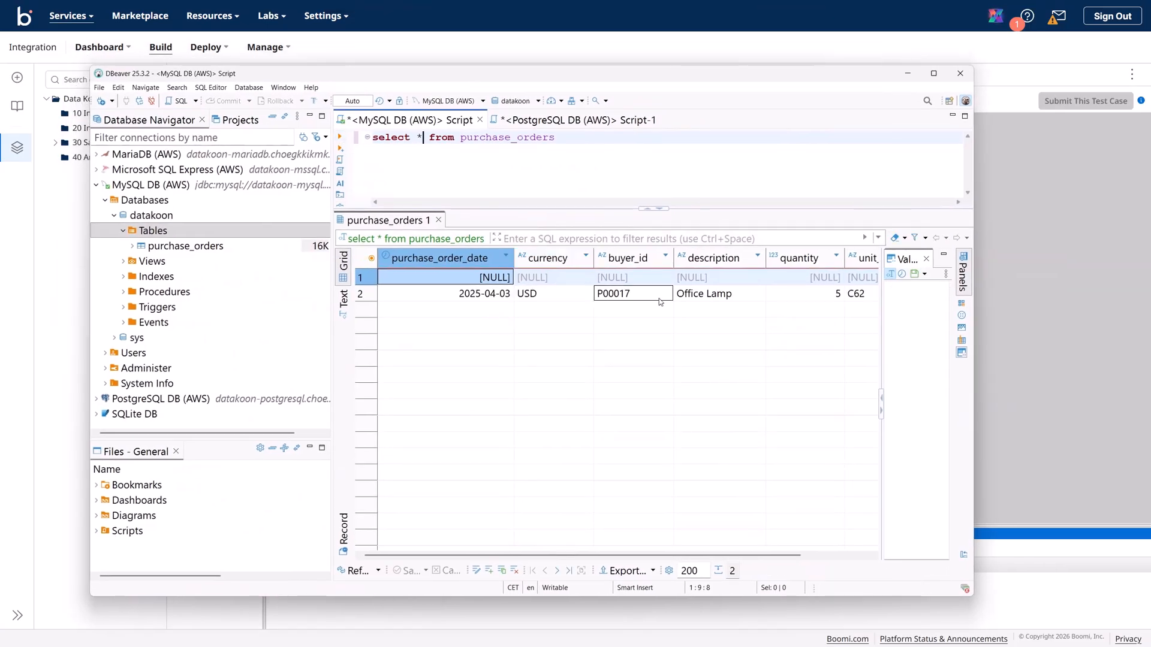
pyautogui.moveTo(646, 557); pyautogui.dragTo(584, 556)
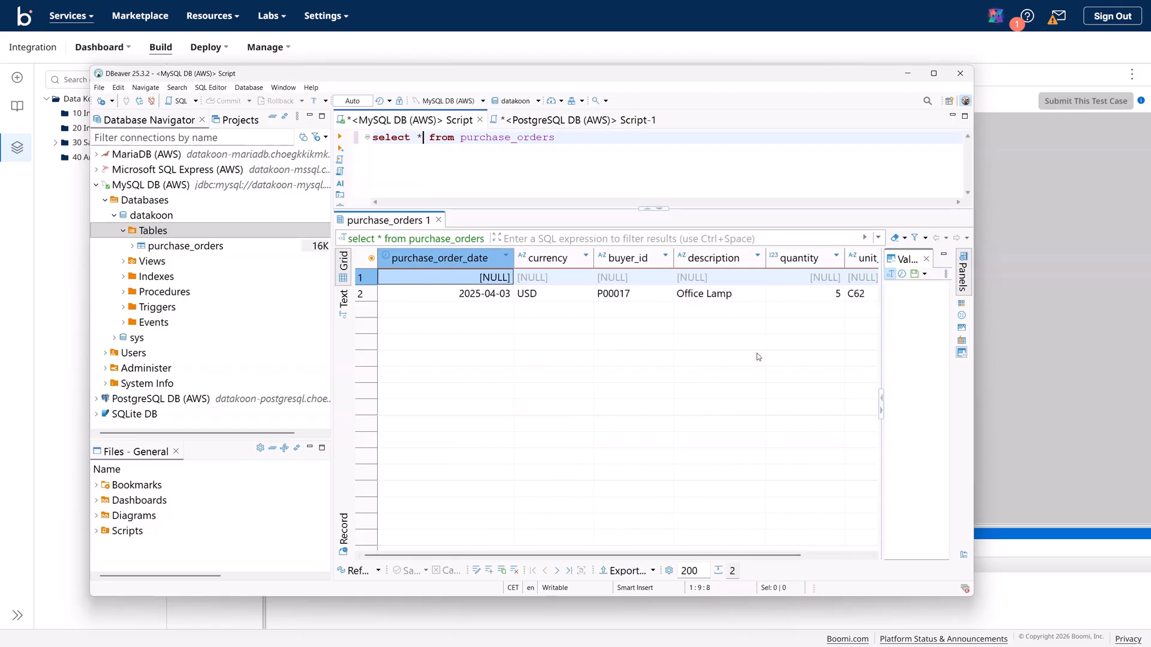
pyautogui.moveTo(607, 75); pyautogui.dragTo(1150, 96)
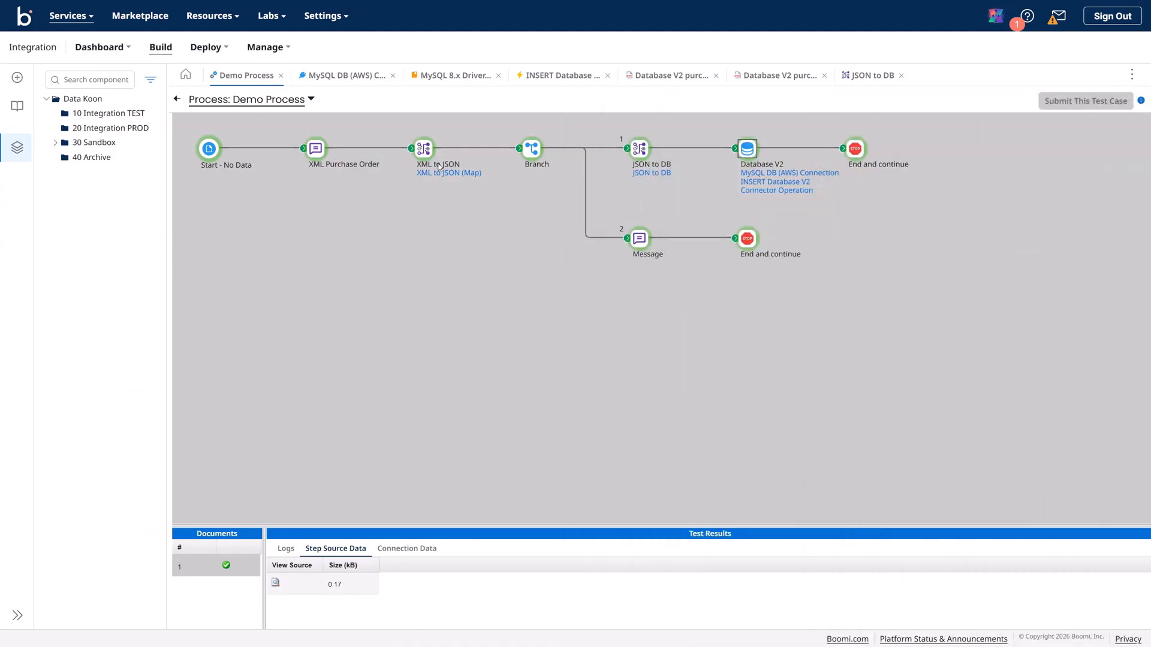
# View the insert response document at branch 1's End and continue step and leave the test results
pyautogui.click(861, 151)
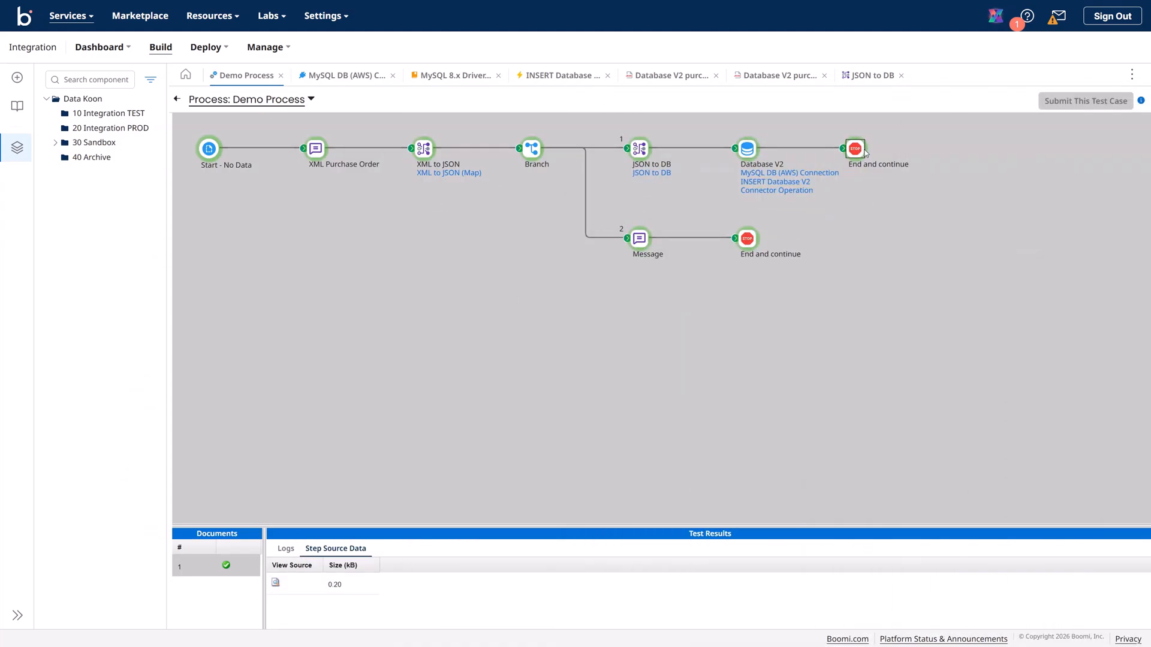
pyautogui.click(276, 583)
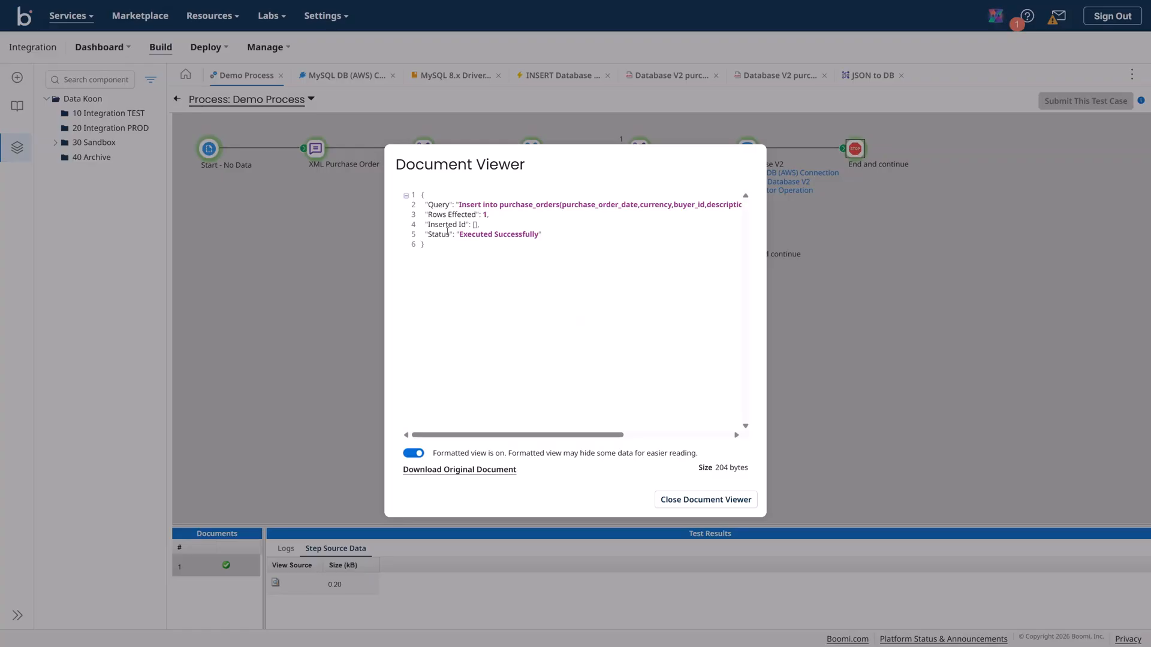
pyautogui.moveTo(552, 436); pyautogui.dragTo(481, 443)
pyautogui.click(696, 498)
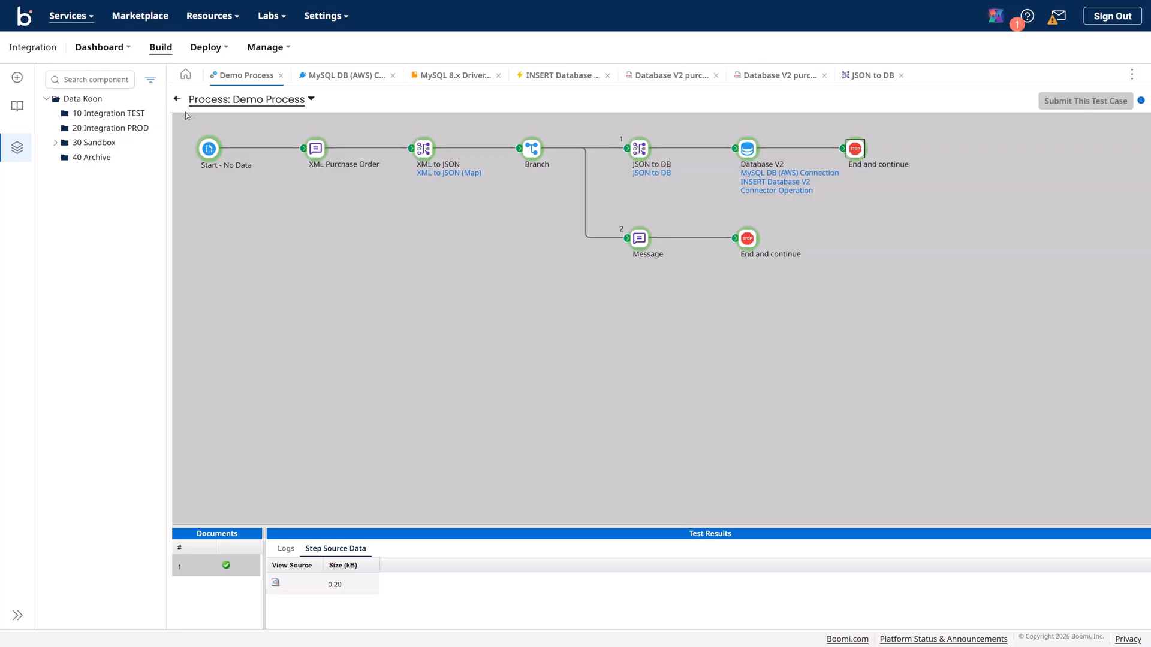
pyautogui.click(177, 99)
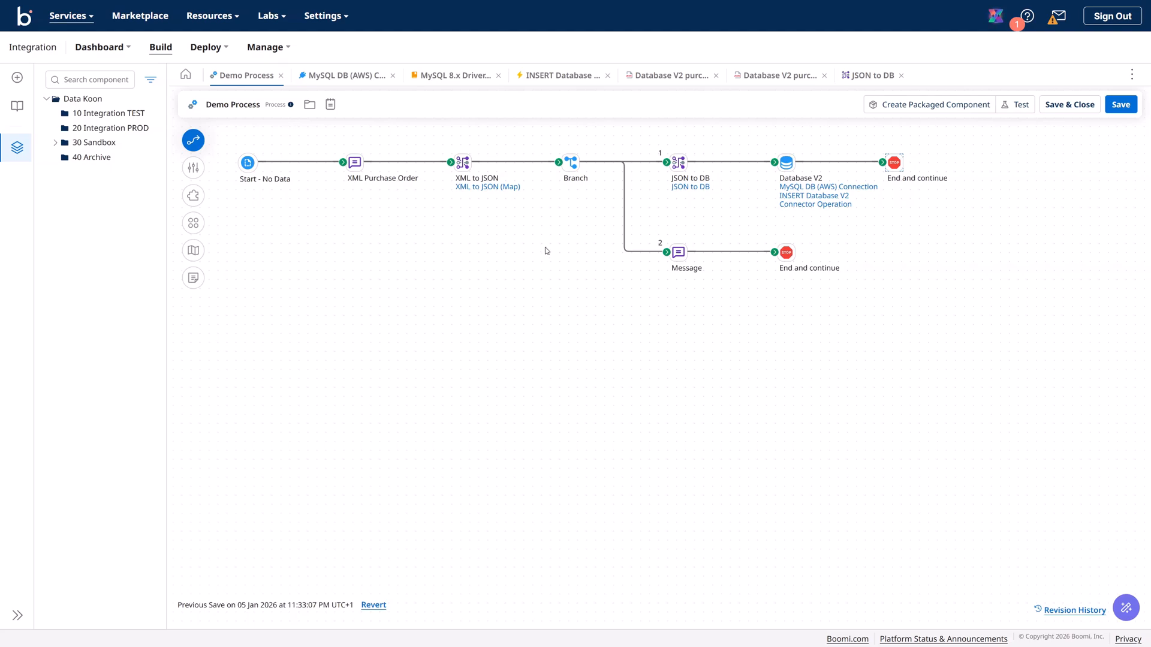
# Open the Branch step's configuration and examine its description of sequential execution, its notes and its number of branches
pyautogui.moveTo(721, 181)
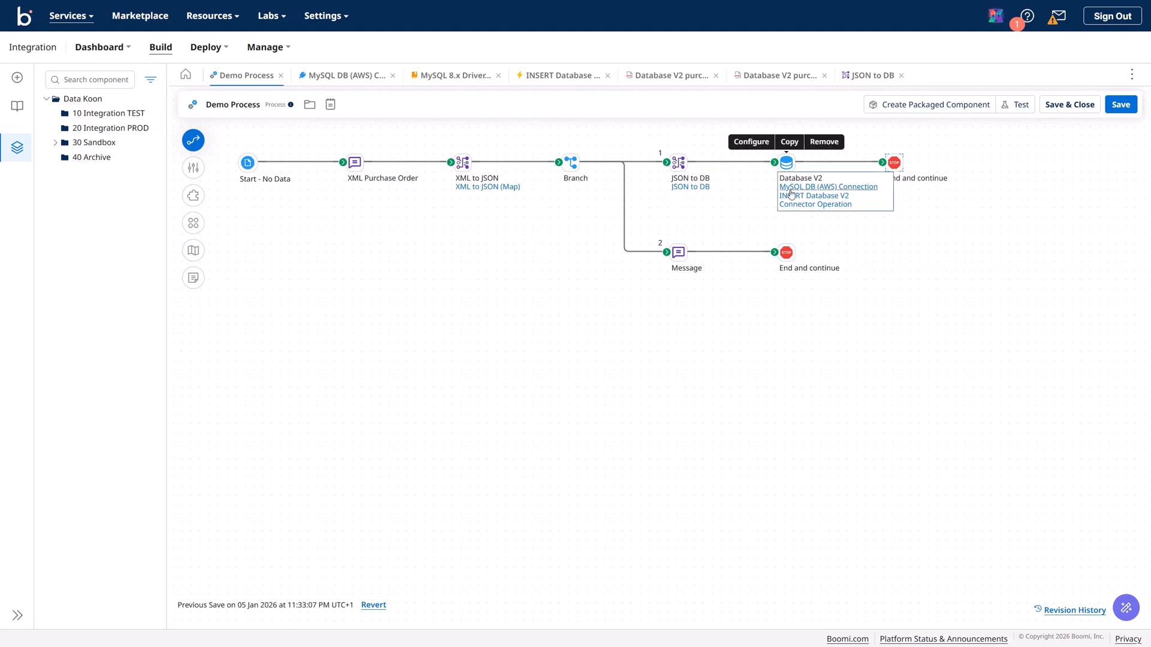
pyautogui.moveTo(576, 166)
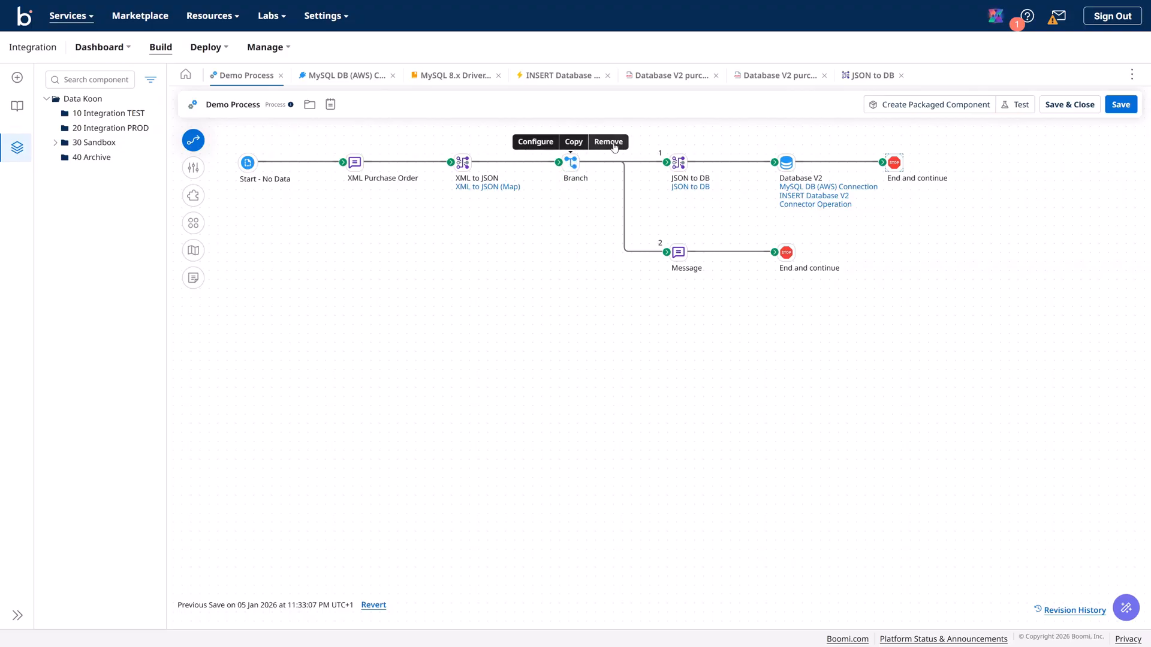
pyautogui.click(546, 146)
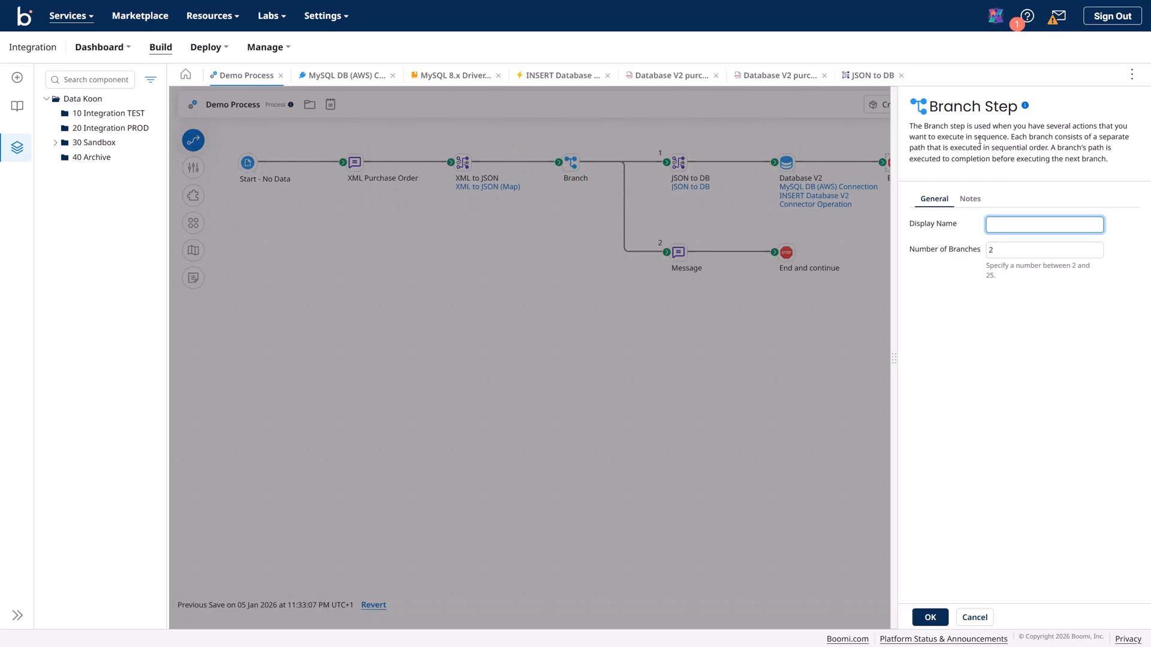
pyautogui.moveTo(974, 139); pyautogui.dragTo(1004, 140)
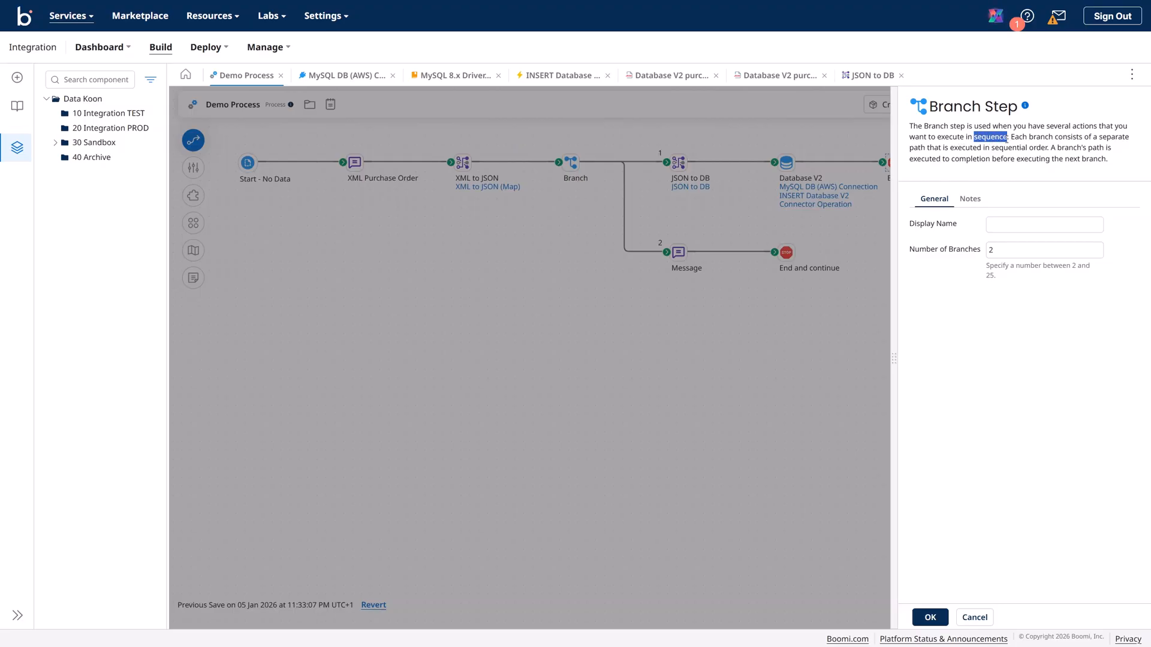
pyautogui.click(1028, 140)
pyautogui.moveTo(992, 149); pyautogui.dragTo(1057, 152)
pyautogui.click(1092, 150)
pyautogui.moveTo(910, 160); pyautogui.dragTo(1087, 167)
pyautogui.click(1013, 180)
pyautogui.click(970, 199)
pyautogui.click(935, 201)
pyautogui.click(932, 256)
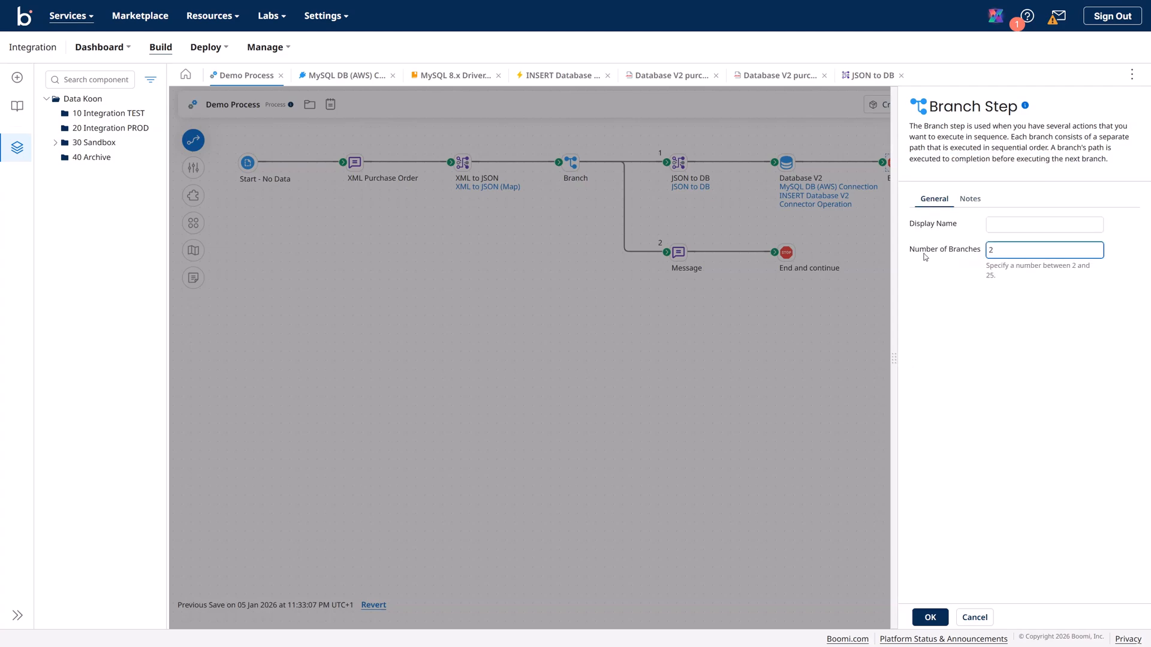
# Try 27 as the Branch step's number of branches, and apply 4 instead
pyautogui.click(1017, 272)
pyautogui.click(1009, 250)
pyautogui.write('7')
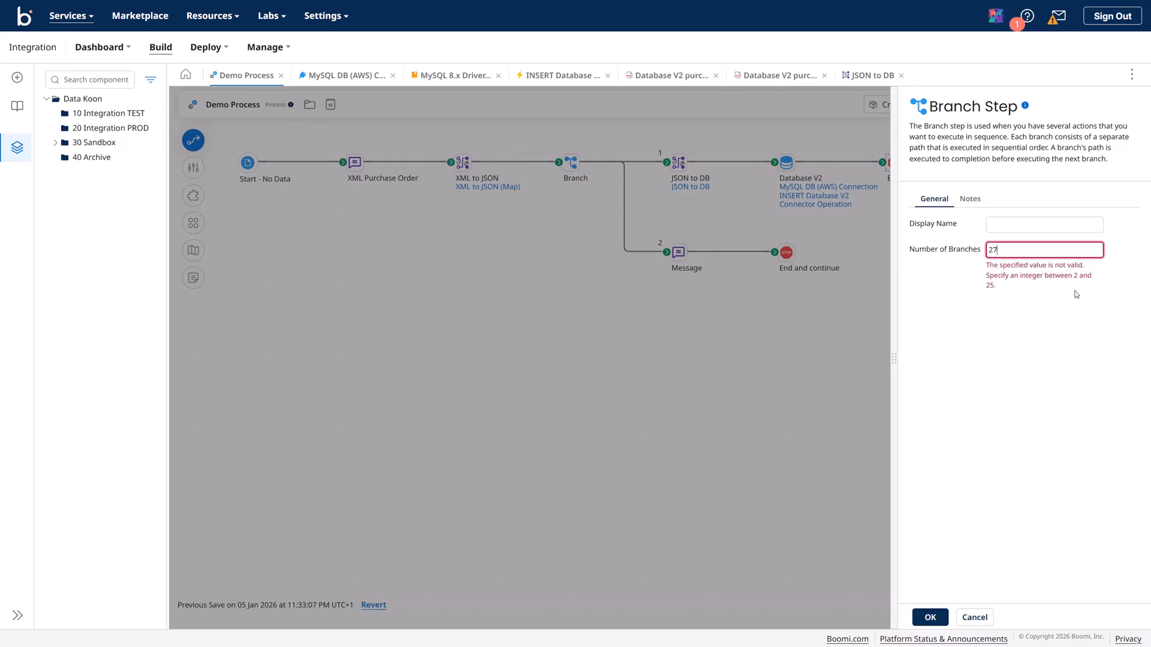
pyautogui.hotkey('ctrl', 'a')
pyautogui.write('4')
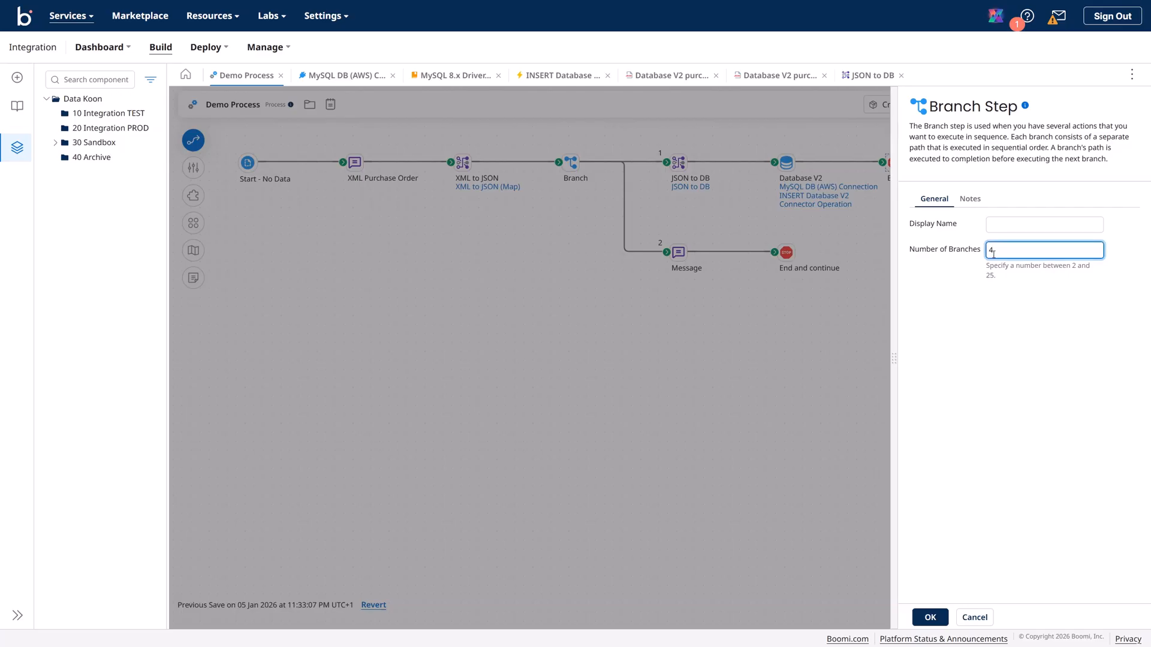
pyautogui.click(930, 617)
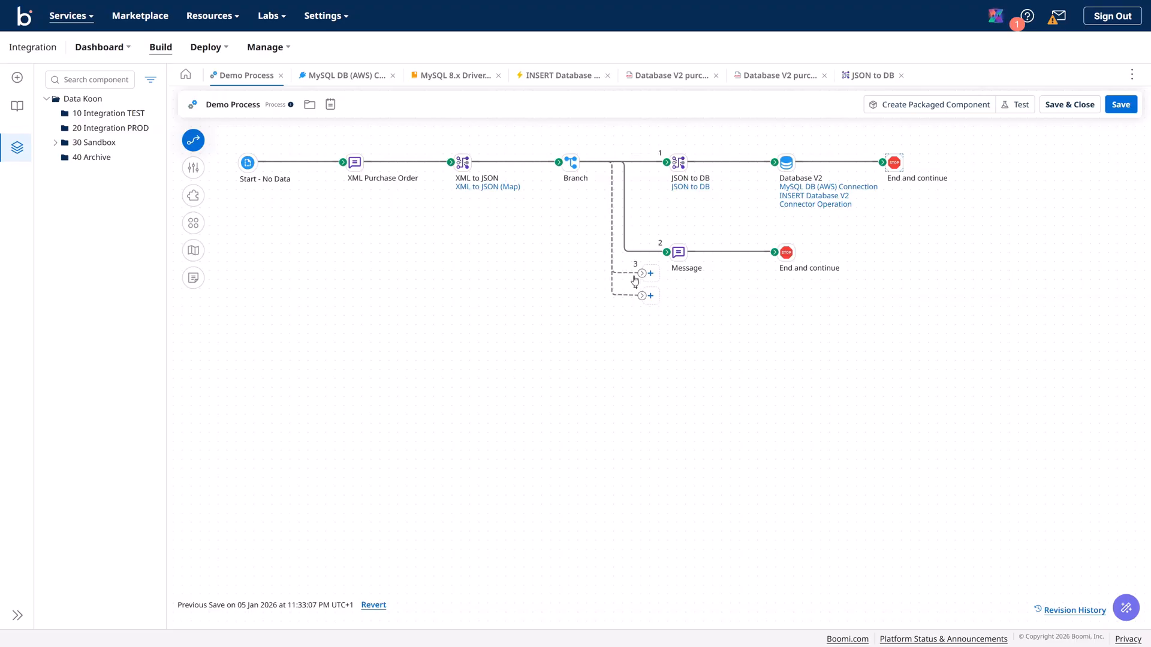
# Reopen the Branch step's configuration and set its number of branches back to 2
pyautogui.click(669, 186)
pyautogui.click(571, 162)
pyautogui.doubleClick(571, 163)
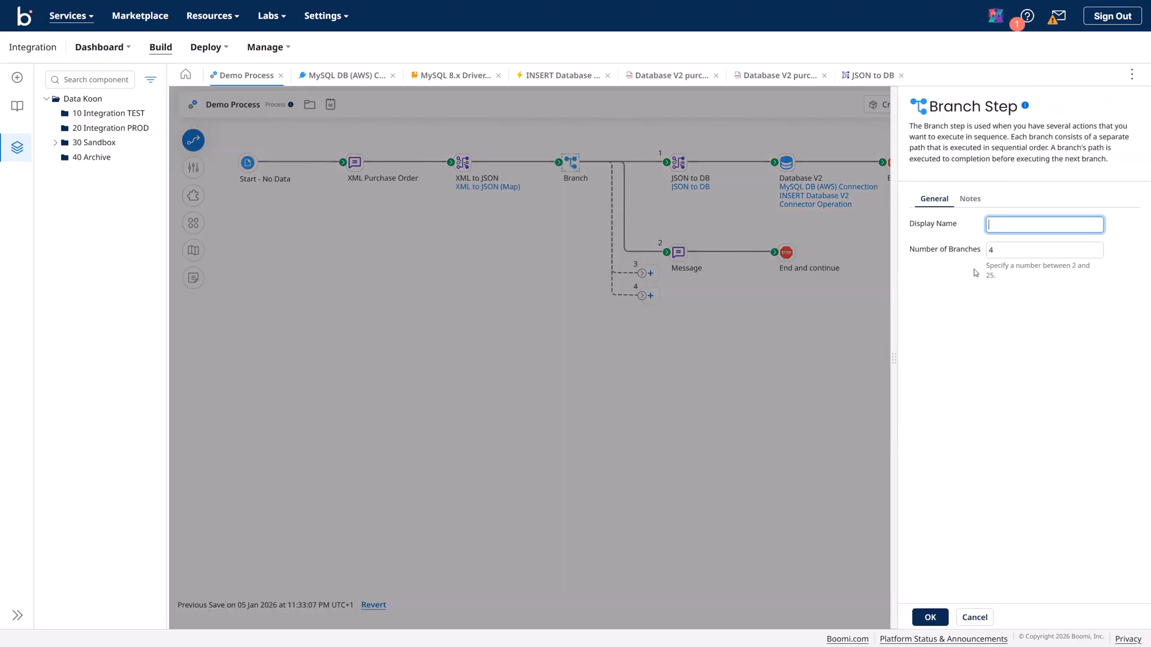
pyautogui.doubleClick(995, 251)
pyautogui.write('2')
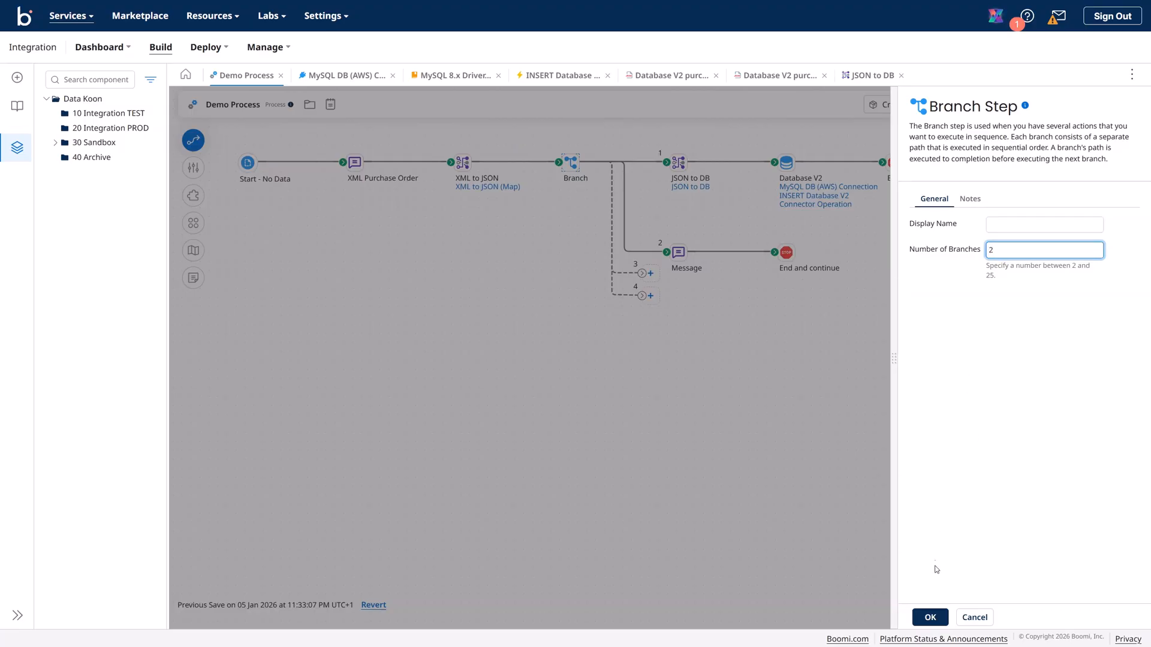
pyautogui.click(930, 617)
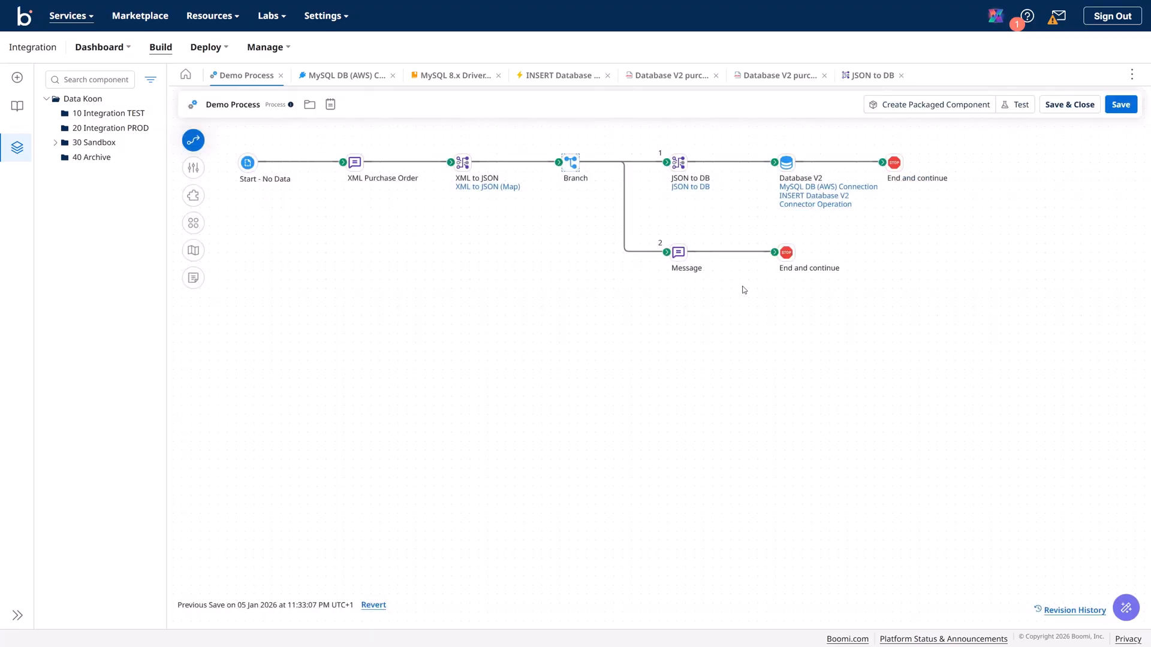
# Try to set the Branch step's number of branches to 1
pyautogui.click(572, 165)
pyautogui.doubleClick(573, 165)
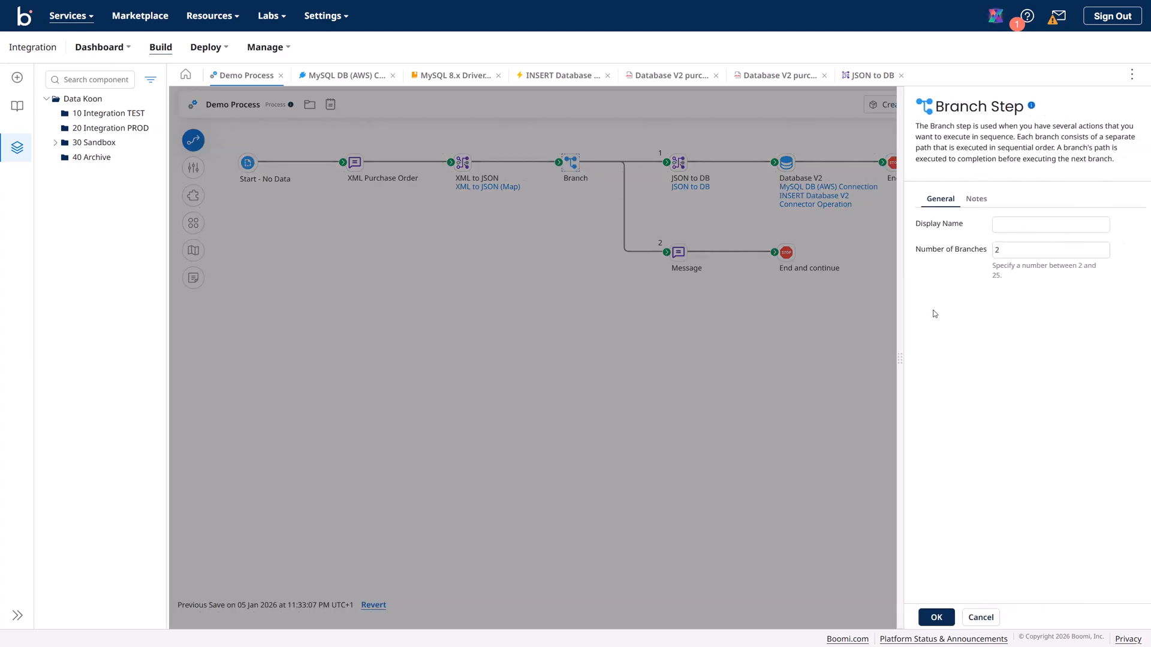
pyautogui.doubleClick(992, 250)
pyautogui.write('1')
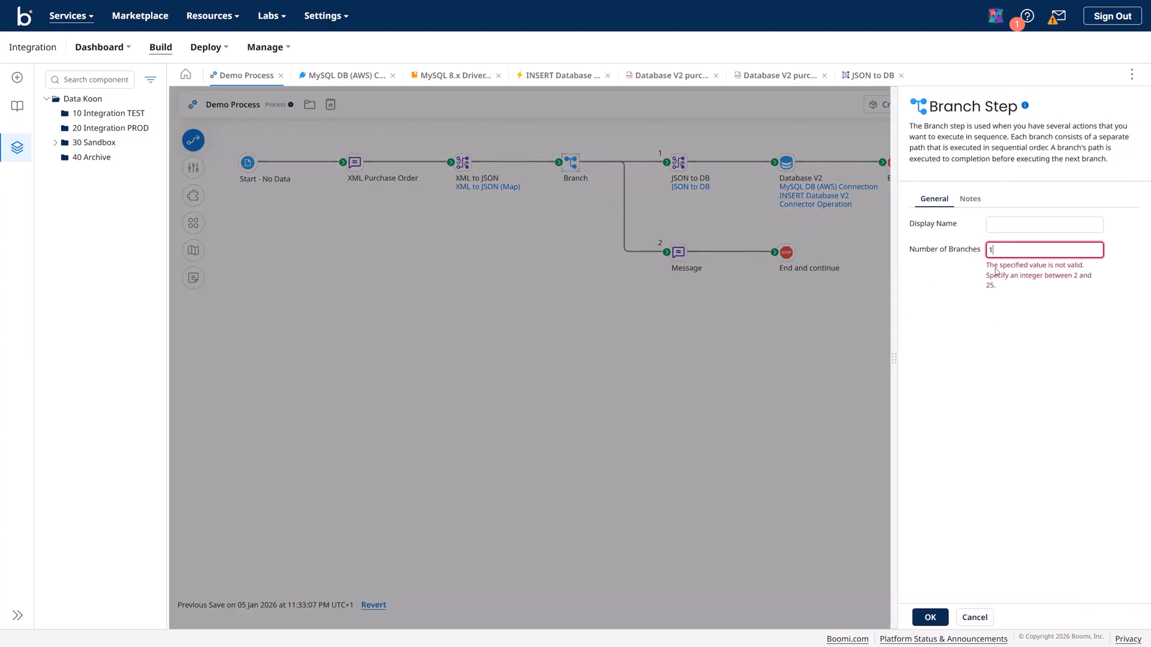
# Set the Branch step's number of branches to 6 and apply the configuration
pyautogui.doubleClick(999, 249)
pyautogui.write('3')
pyautogui.press('BackSpace')
pyautogui.write('4')
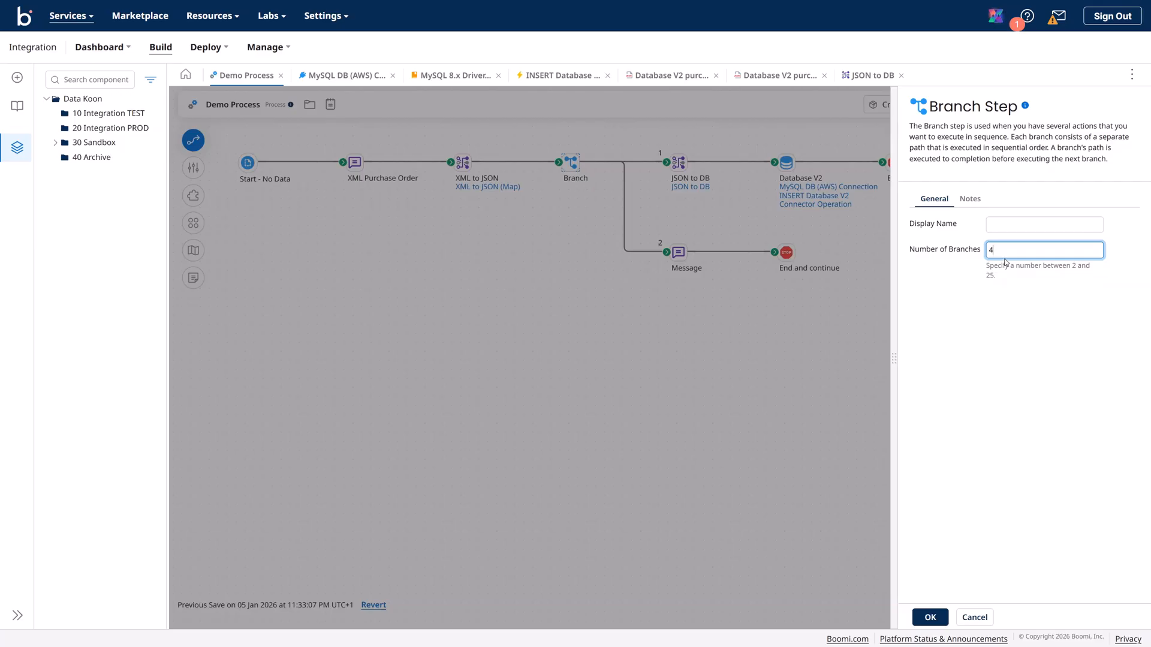
pyautogui.moveTo(1009, 252); pyautogui.dragTo(965, 254)
pyautogui.write('5')
pyautogui.write('6')
pyautogui.click(931, 617)
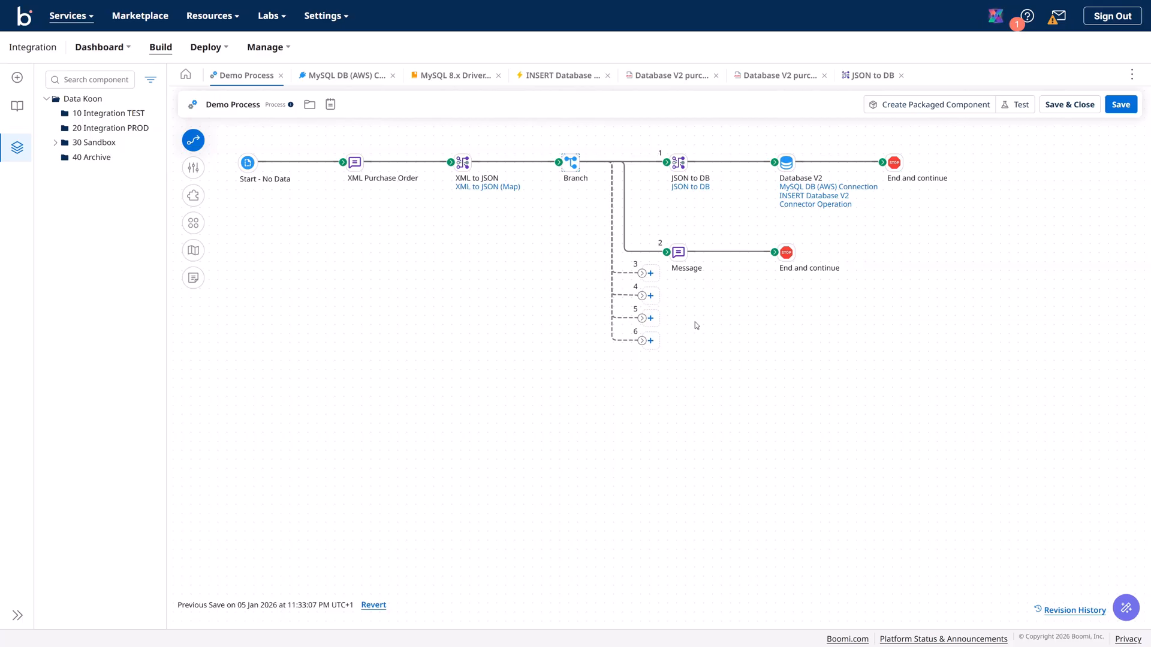
# Restore the Branch step to 2 branches and apply the configuration
pyautogui.click(573, 164)
pyautogui.press('Tab')
pyautogui.write('2')
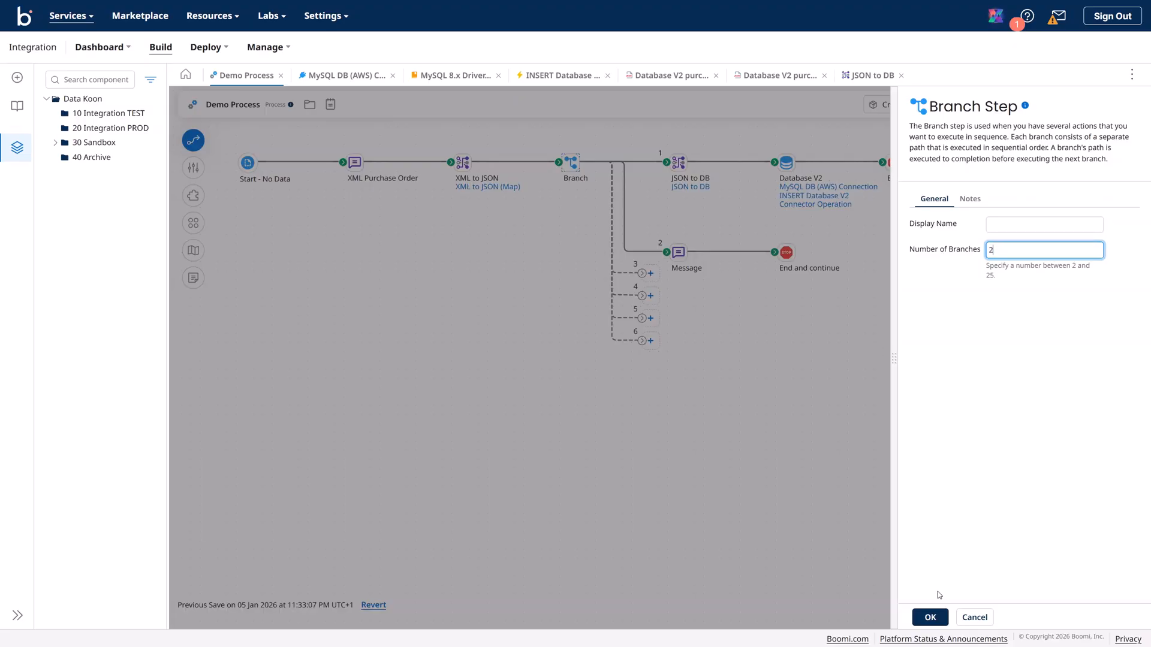
pyautogui.click(930, 618)
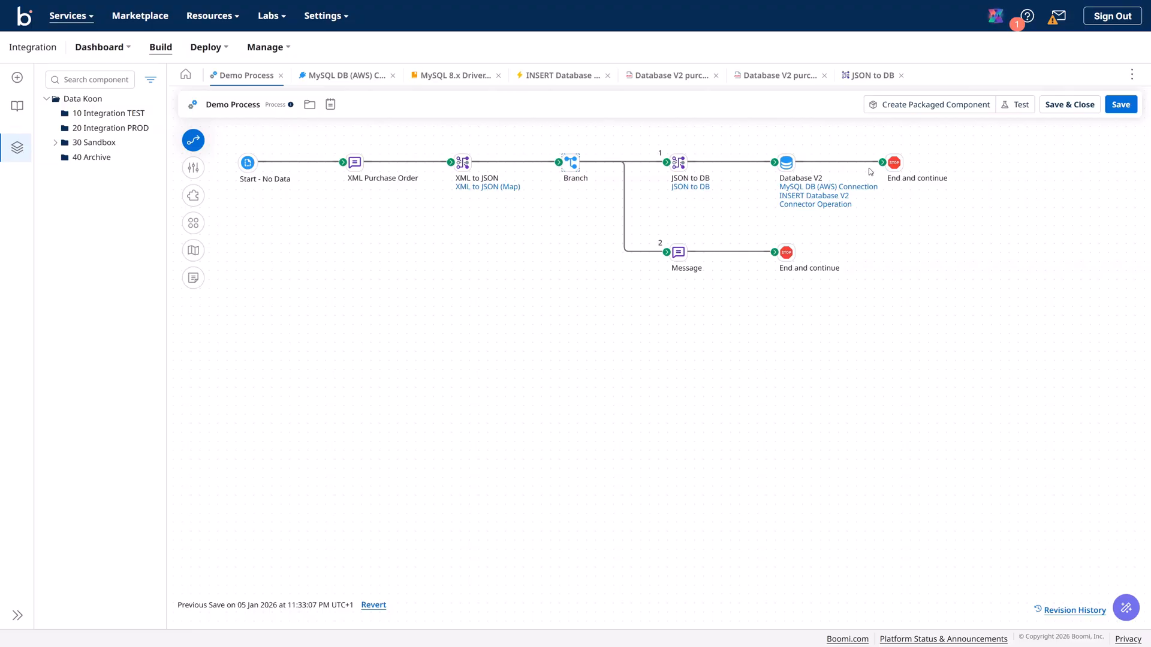
pyautogui.moveTo(894, 163)
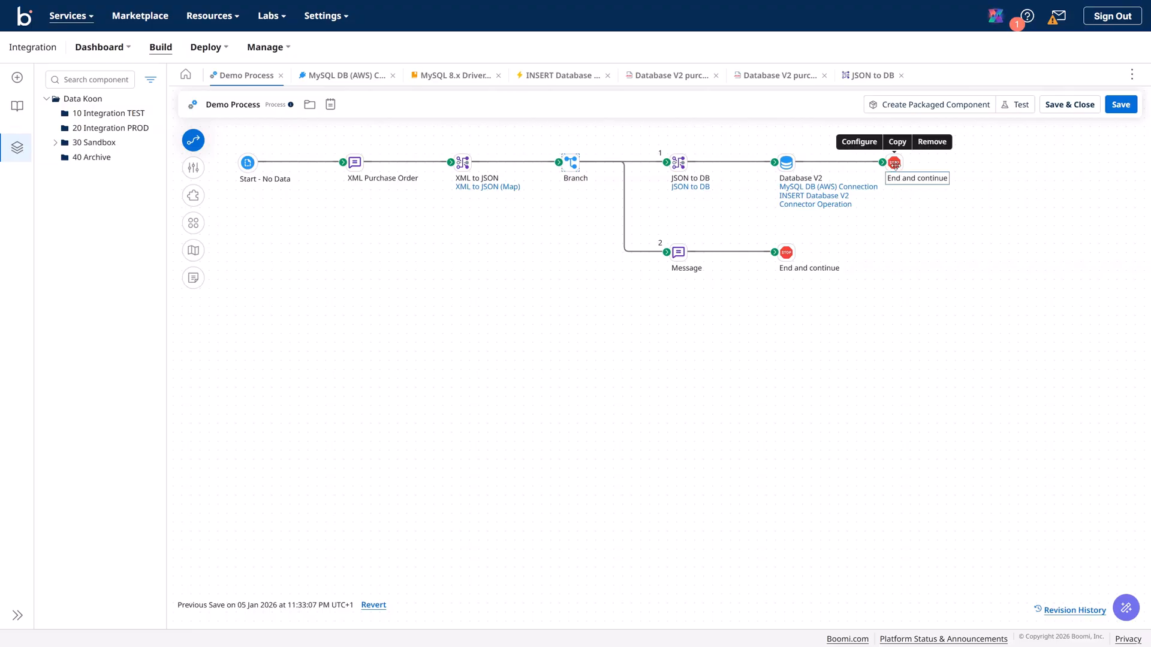
# Review the description and options of the Stop step that ends branch 1
pyautogui.click(895, 164)
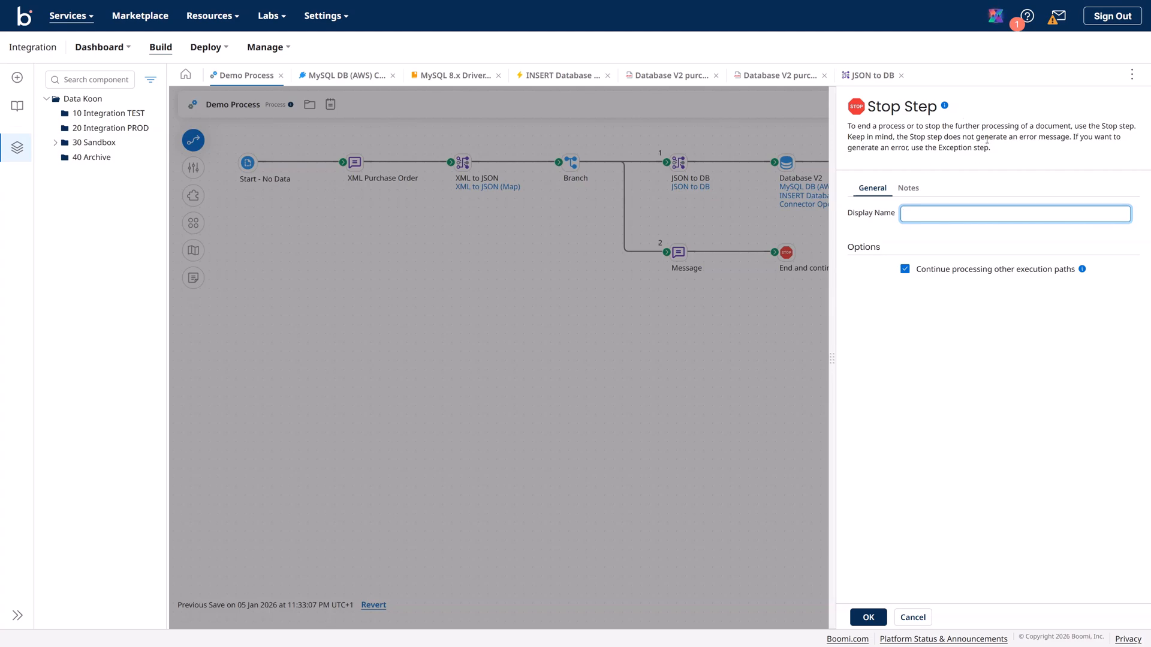
pyautogui.moveTo(959, 139); pyautogui.dragTo(1073, 140)
pyautogui.click(1096, 139)
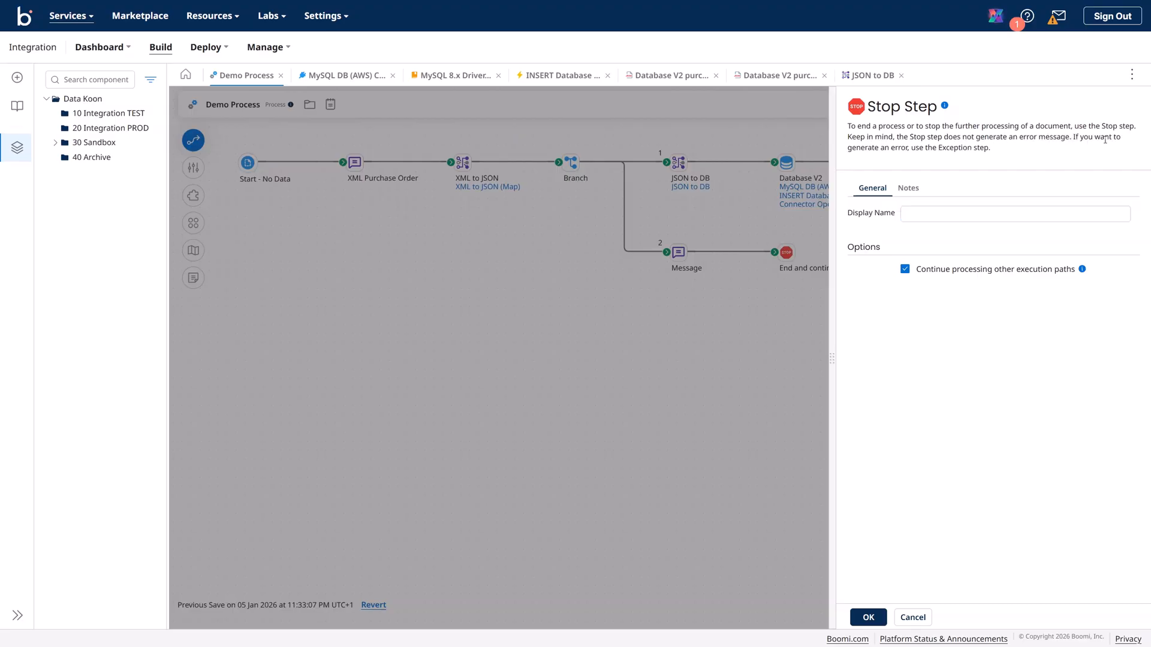
pyautogui.moveTo(913, 150); pyautogui.dragTo(989, 151)
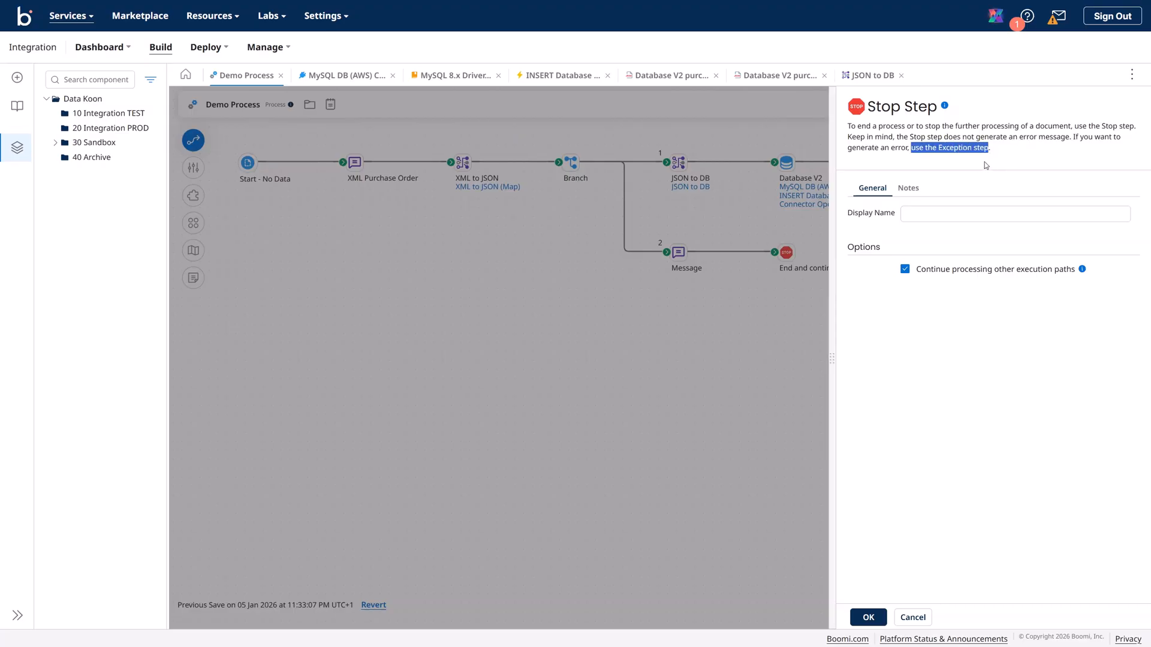
pyautogui.click(898, 277)
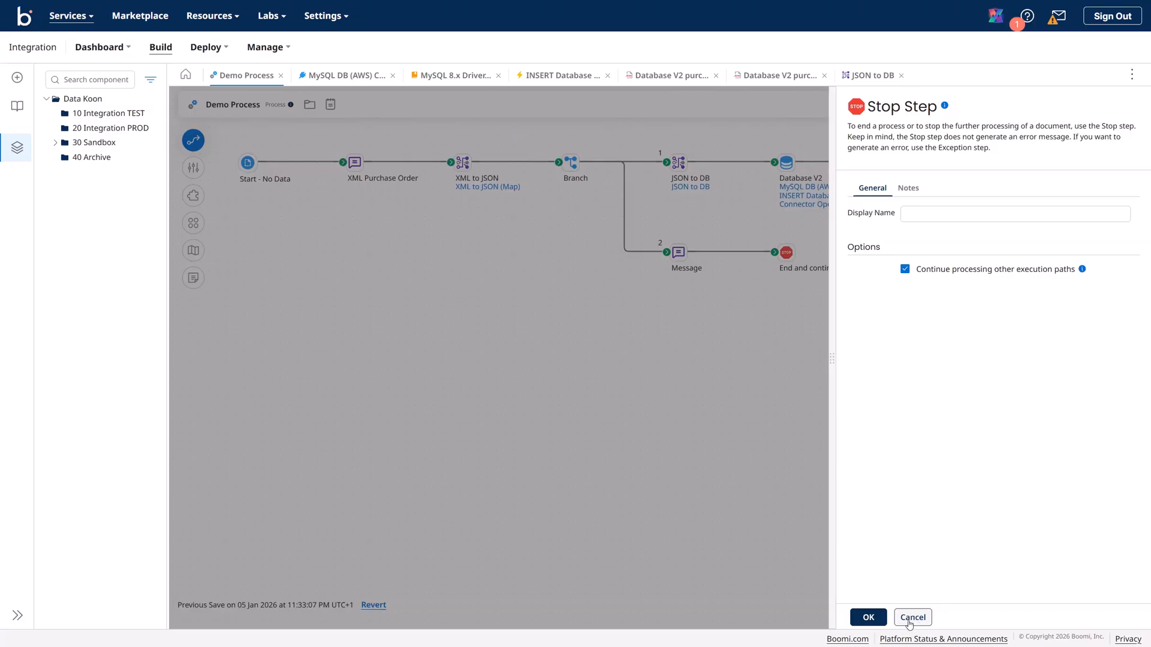
pyautogui.click(869, 618)
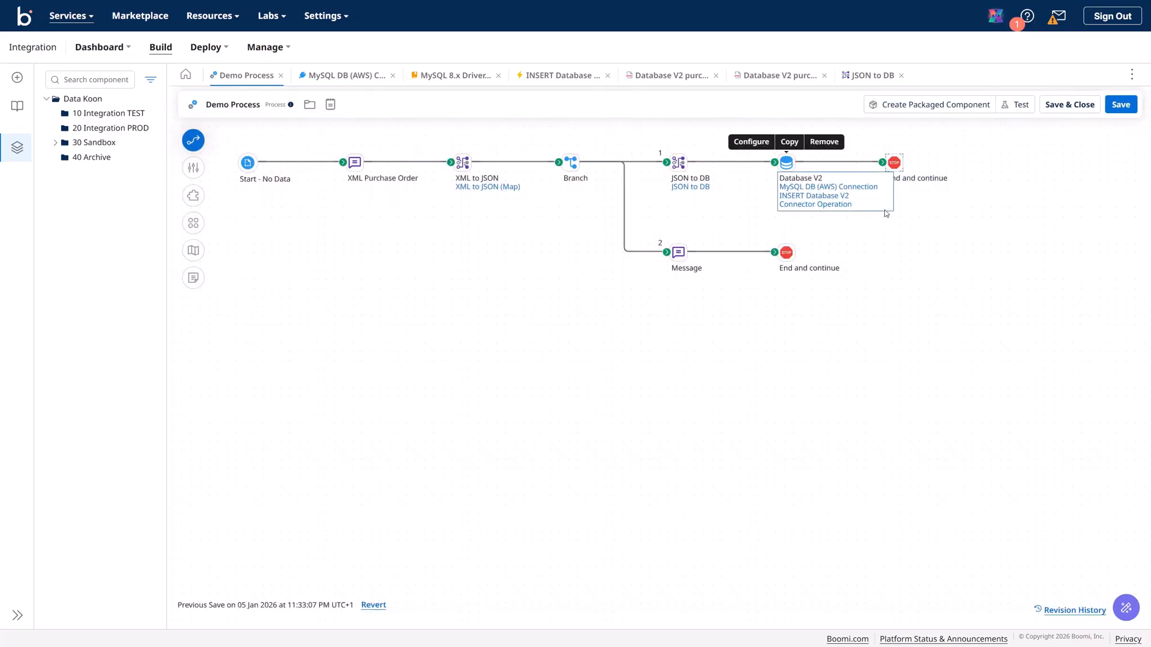
# Run a new test of Demo Process and view the source document at branch 1's Stop step
pyautogui.click(1017, 105)
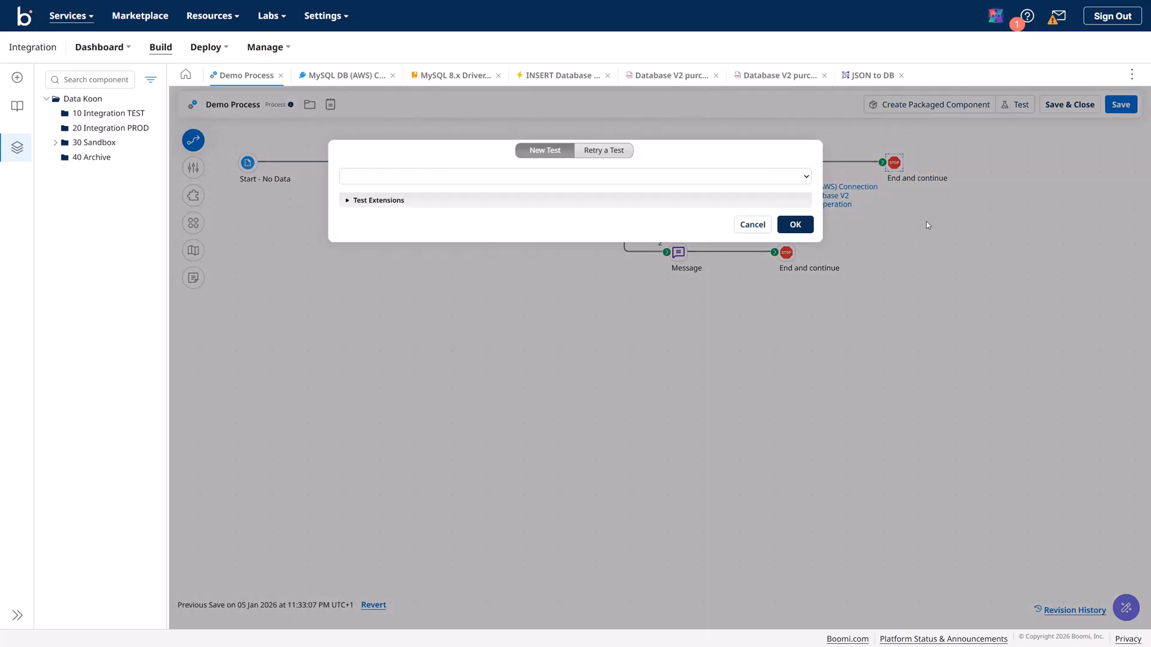
pyautogui.click(801, 233)
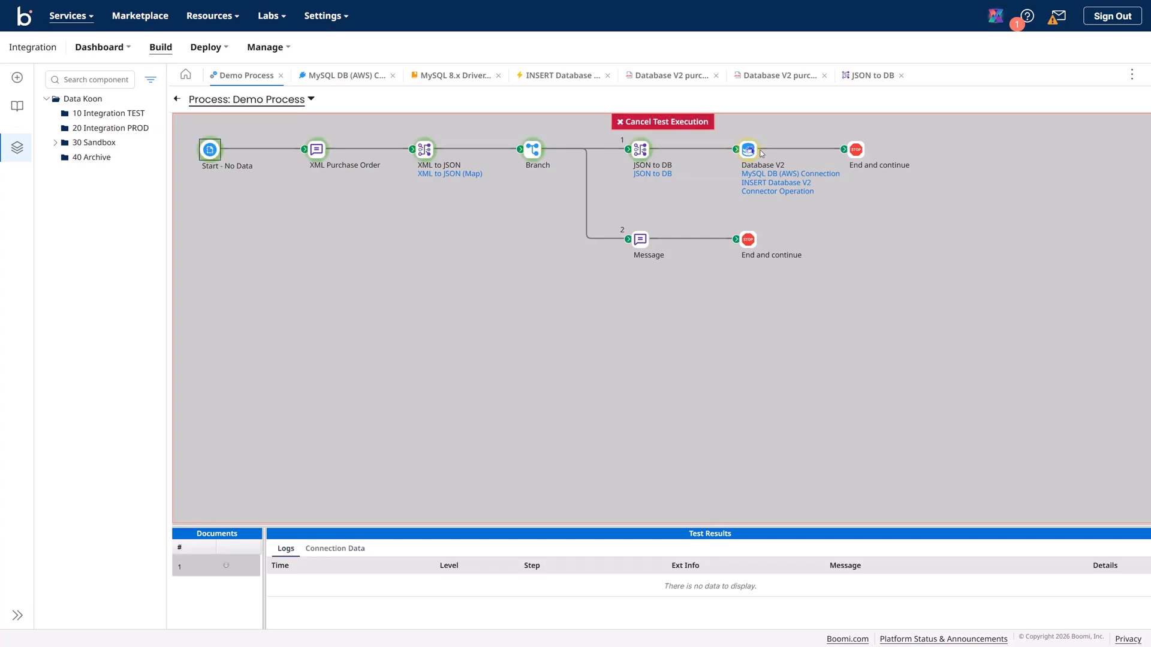
pyautogui.click(855, 151)
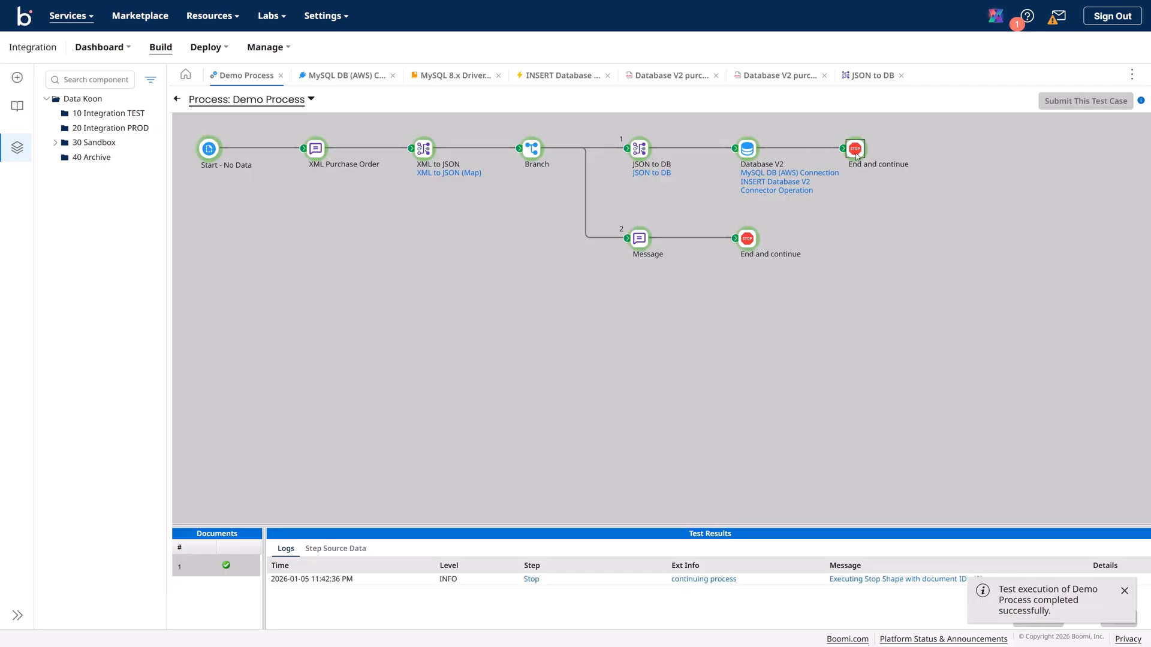
pyautogui.click(336, 549)
pyautogui.click(275, 585)
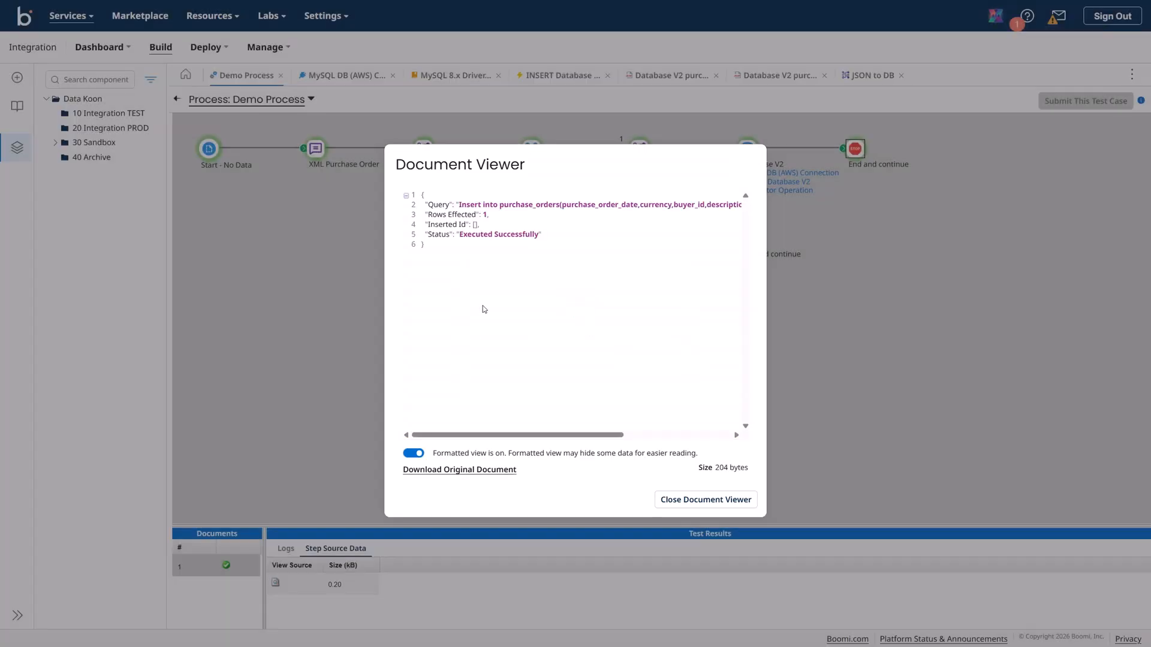
pyautogui.click(678, 501)
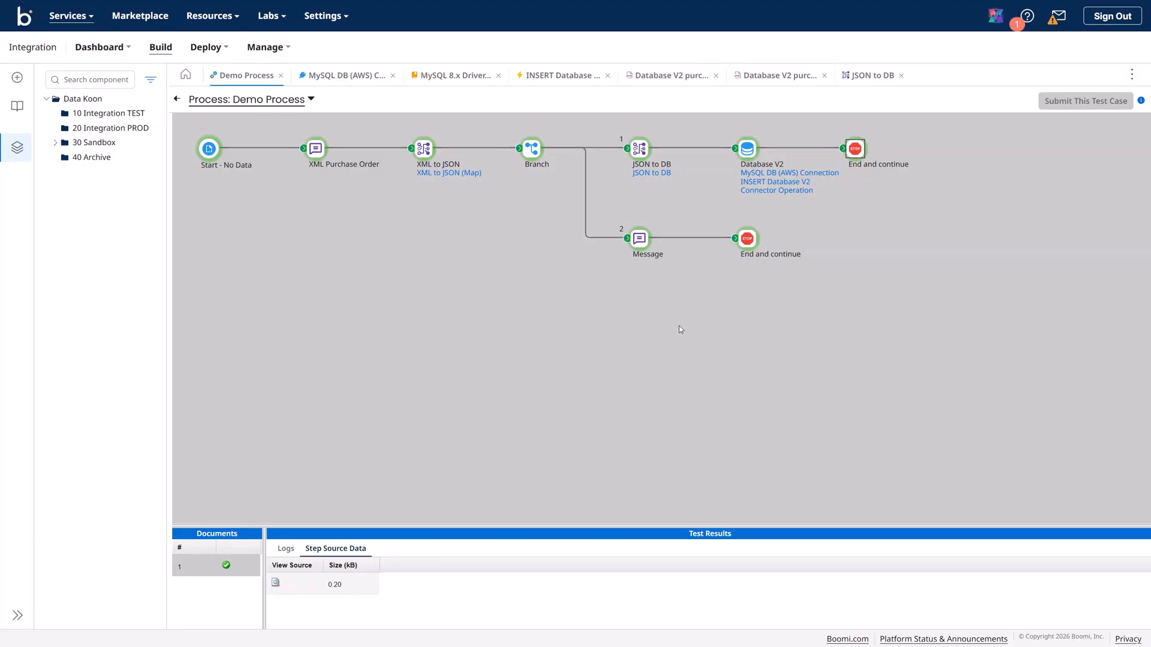
# View the source document that reached the Message step on branch 2
pyautogui.click(647, 249)
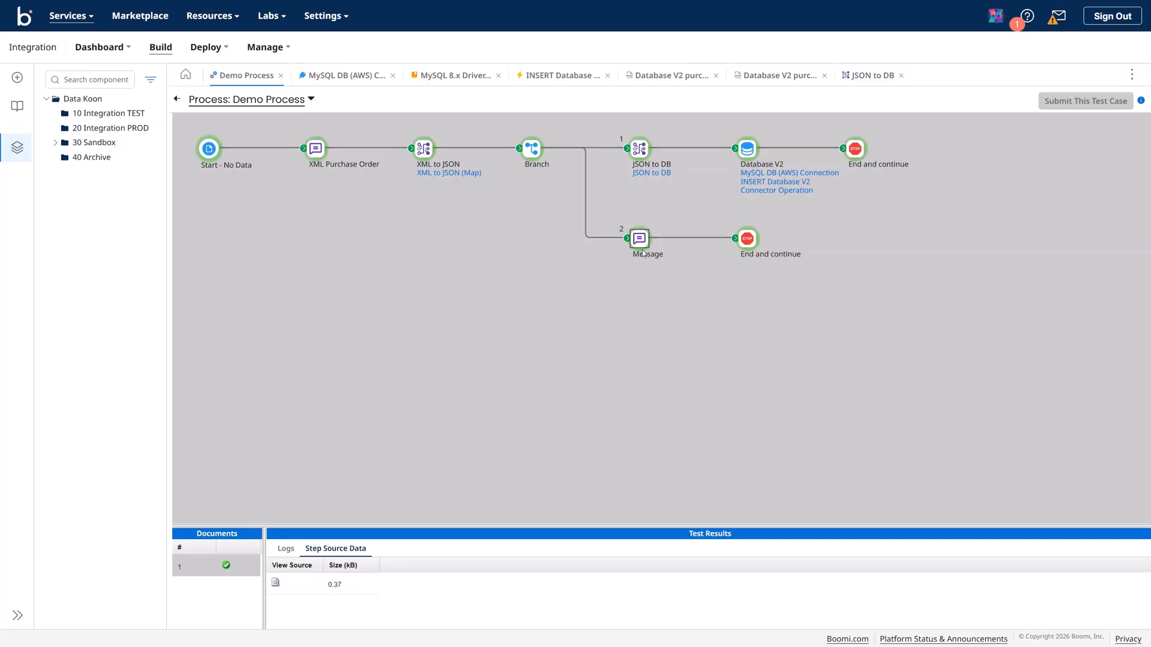
pyautogui.click(276, 583)
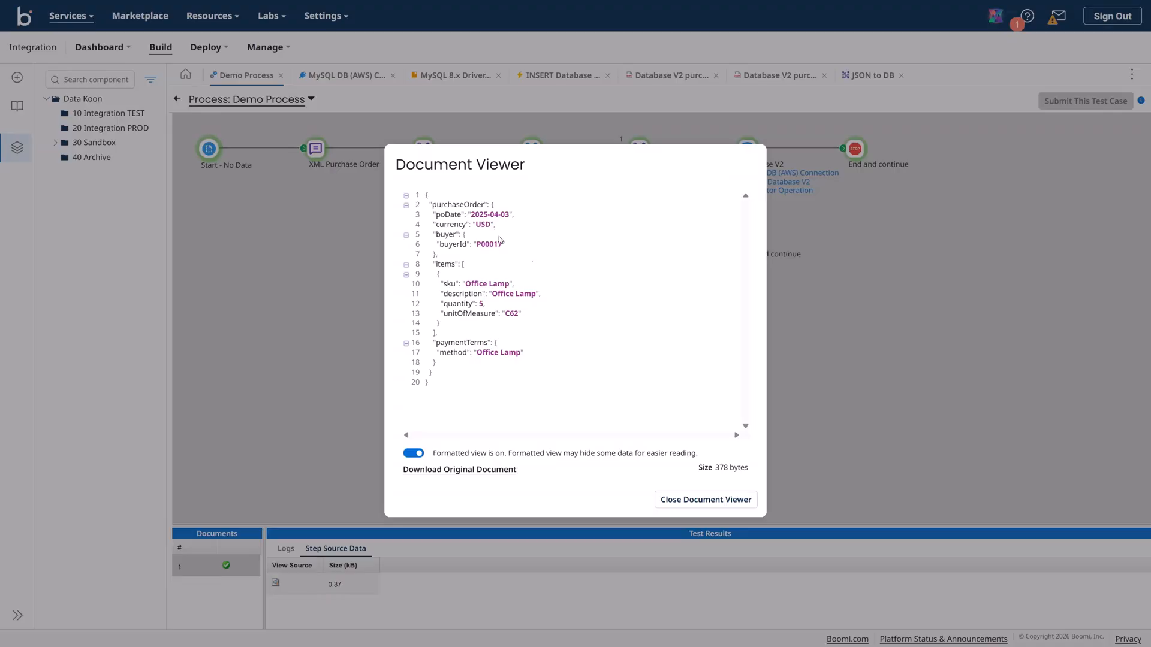
pyautogui.click(695, 499)
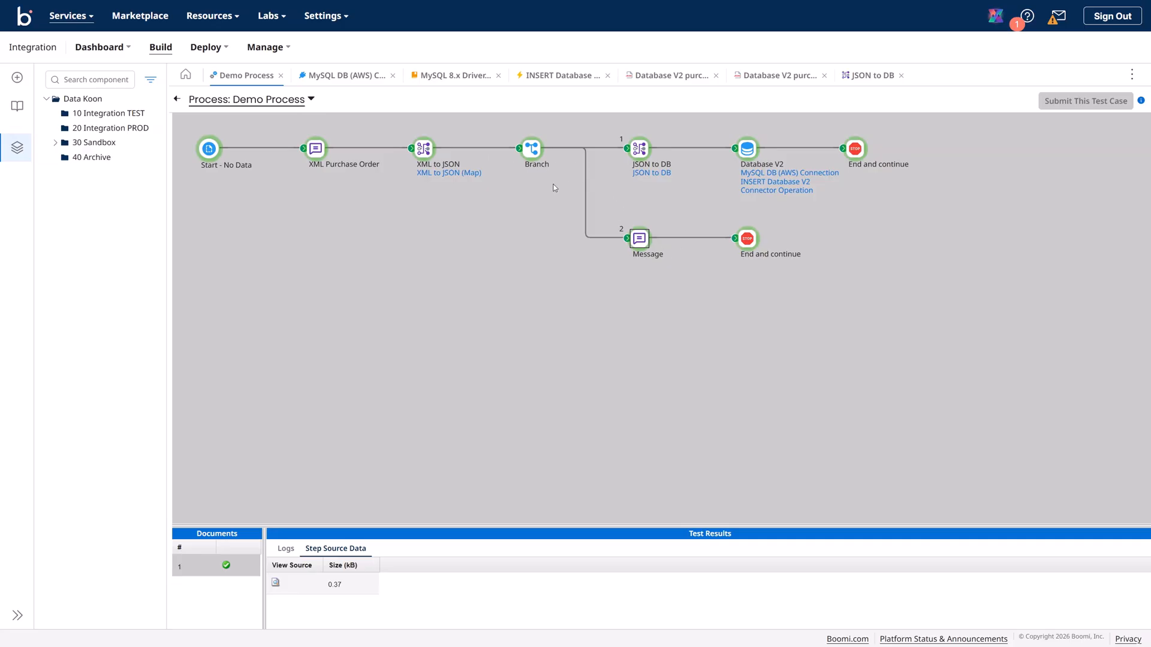
# Examine the Branch step's test logs, including the messages for branch 2's data and the executed Branch shape
pyautogui.click(533, 151)
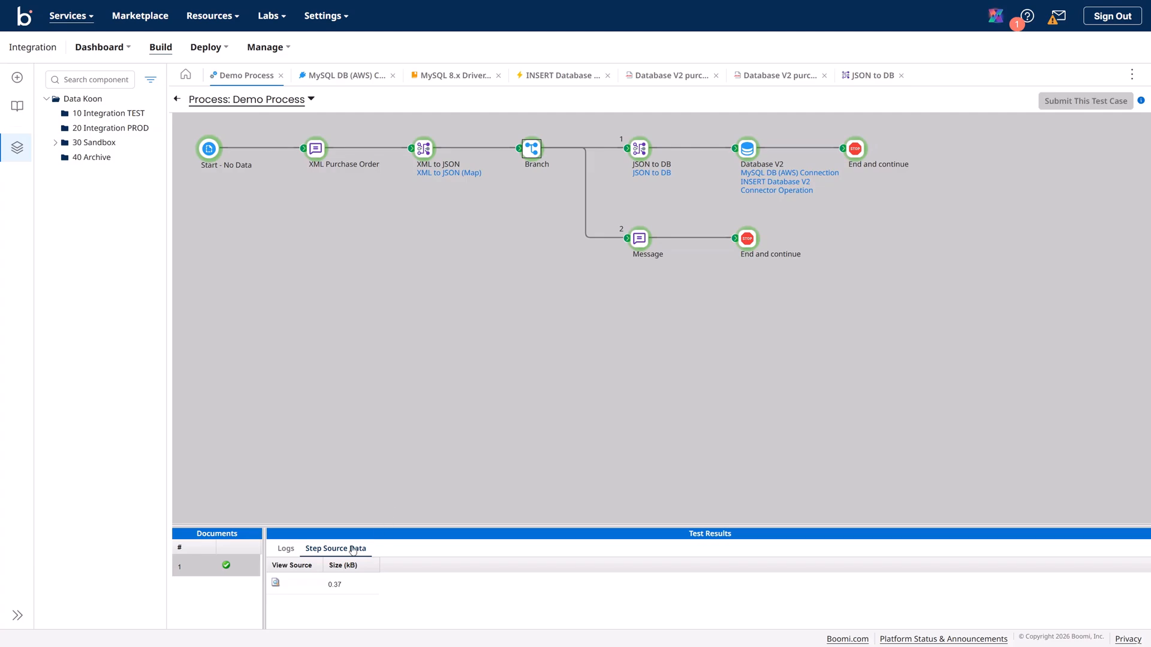
pyautogui.click(288, 550)
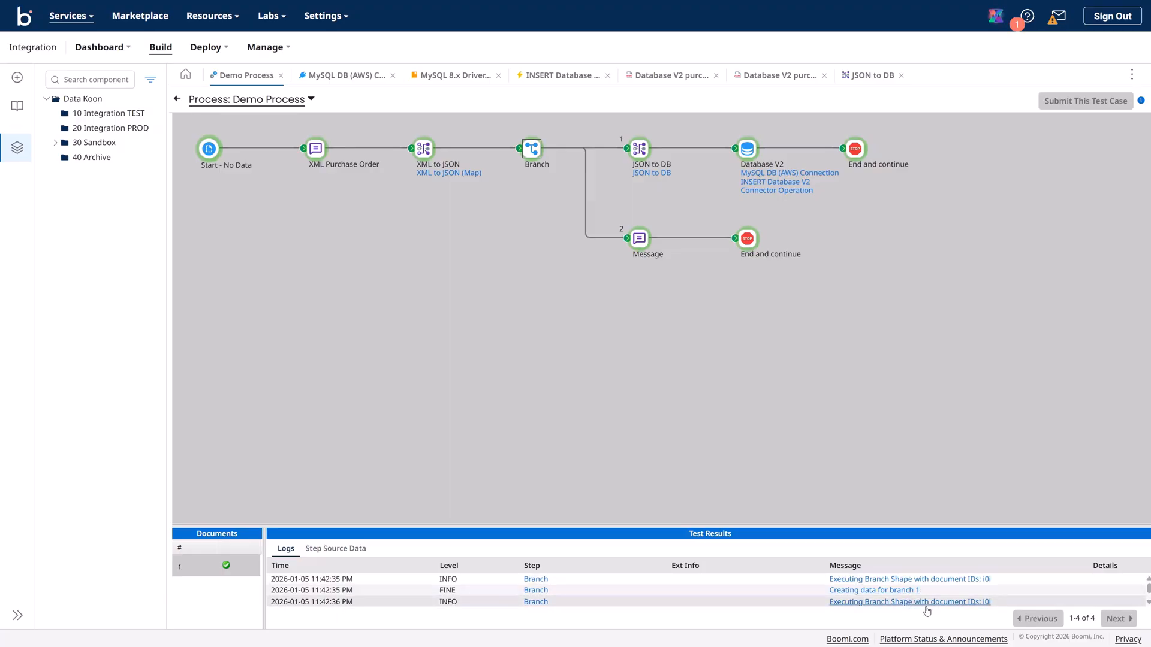
pyautogui.scroll(-1, 923, 605)
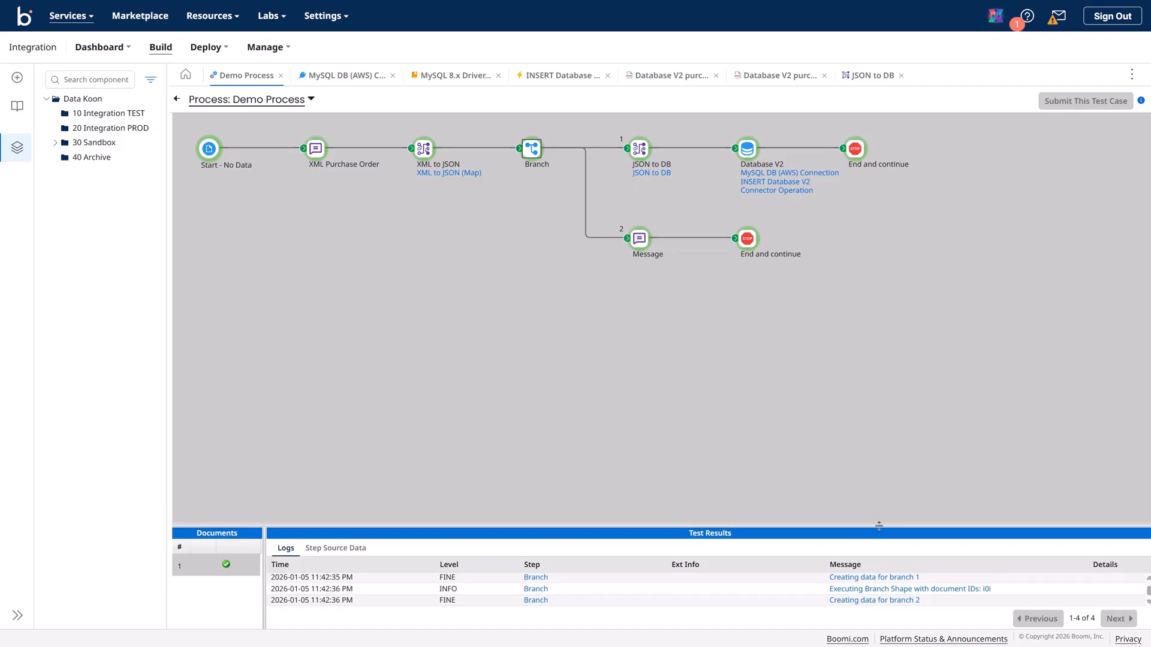
pyautogui.moveTo(879, 527); pyautogui.dragTo(879, 365)
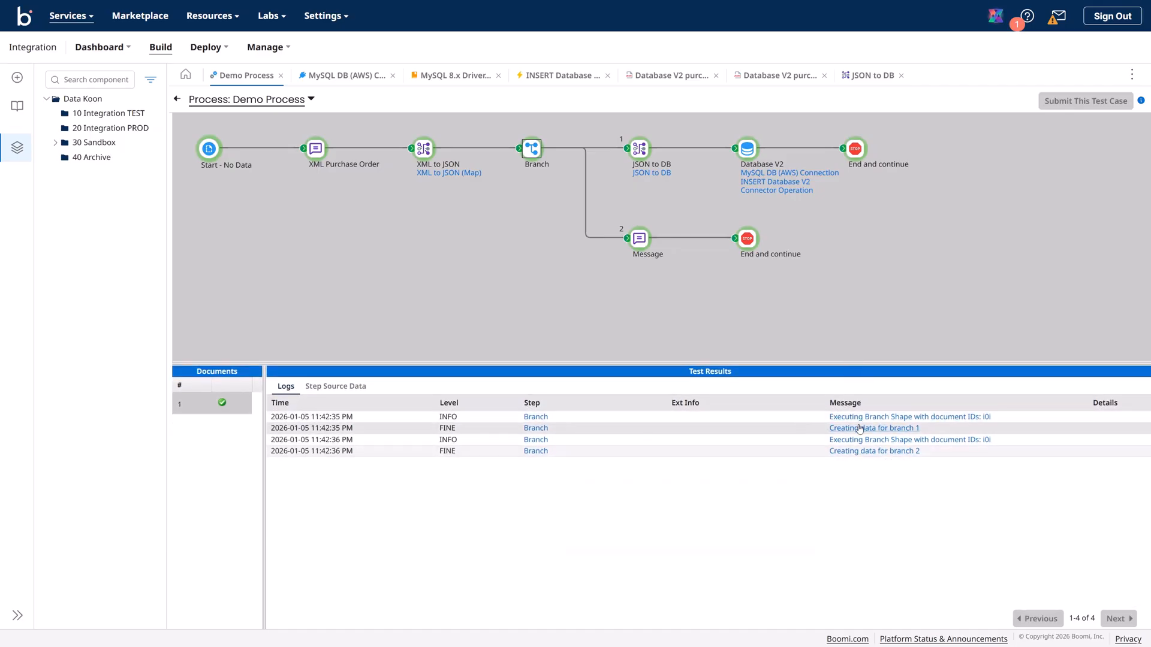
pyautogui.click(889, 453)
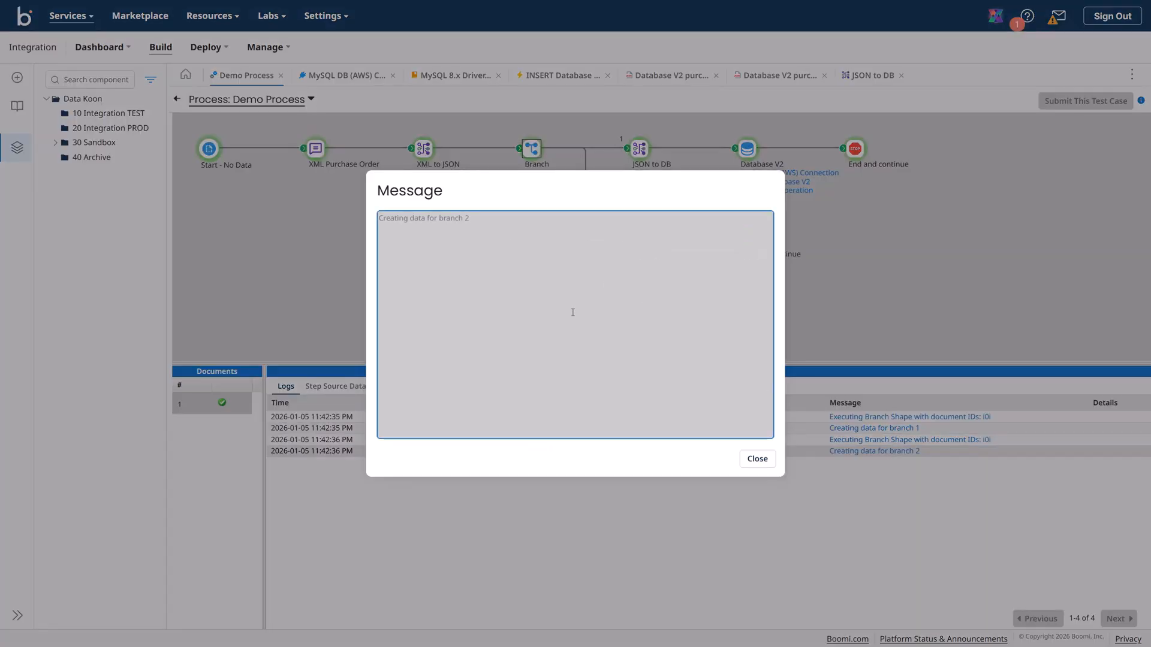
pyautogui.click(754, 458)
pyautogui.click(841, 441)
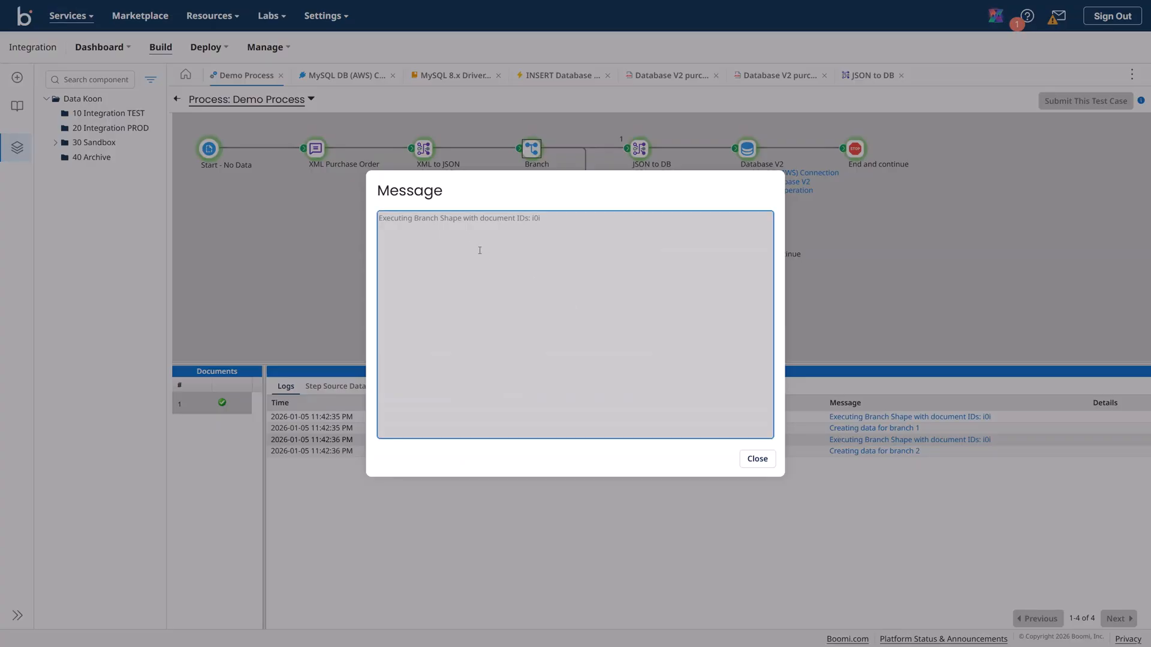
pyautogui.click(764, 464)
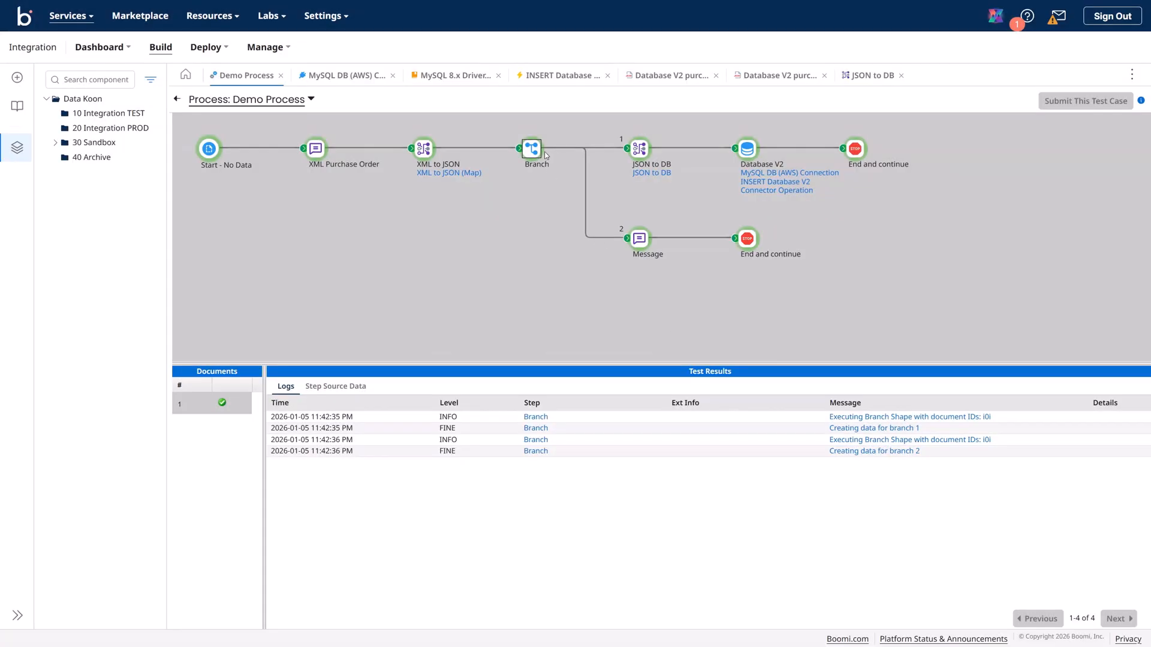
# Check the test logs and source data of branch 2's Message and Stop steps, and return to the process canvas
pyautogui.click(640, 240)
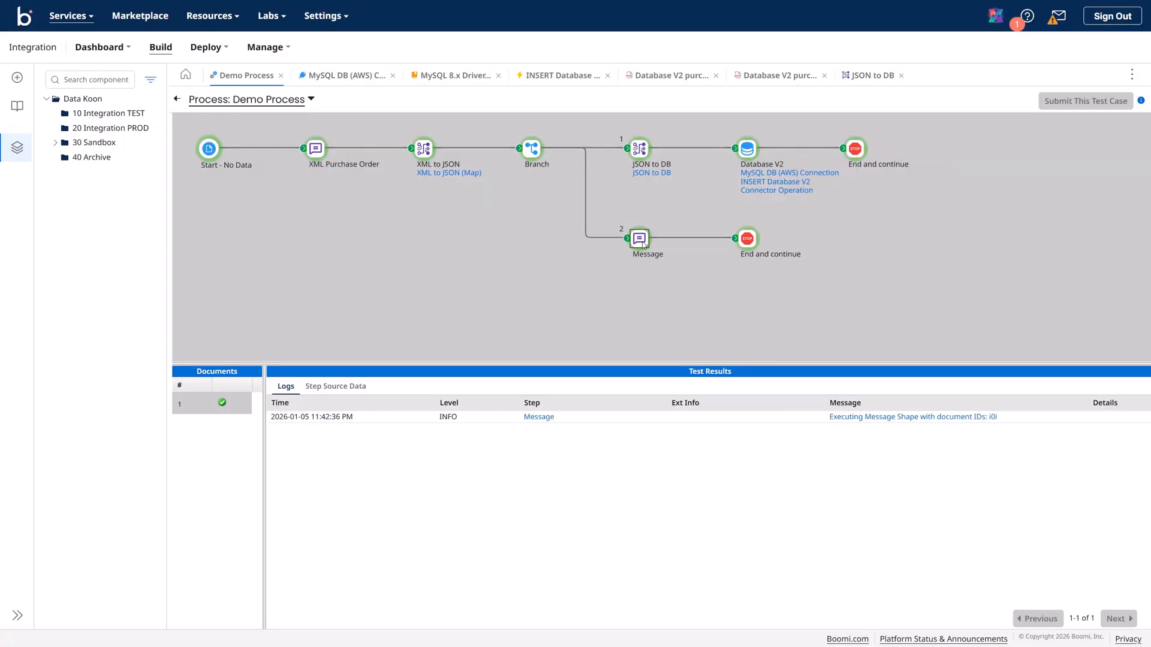
pyautogui.click(364, 390)
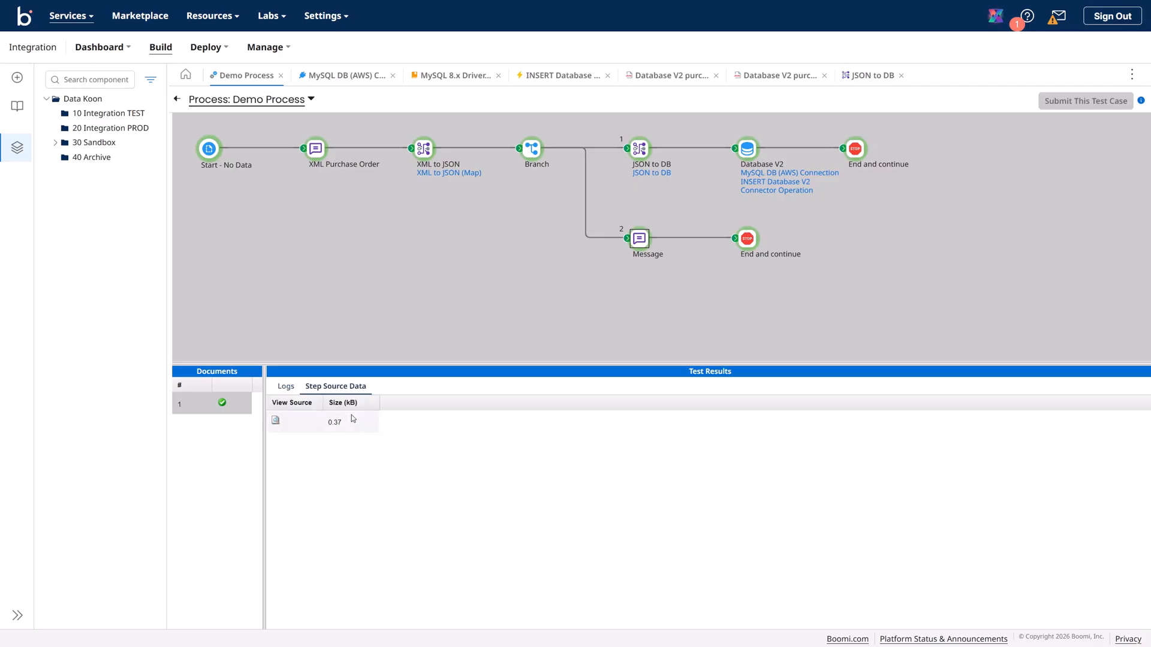
pyautogui.click(747, 240)
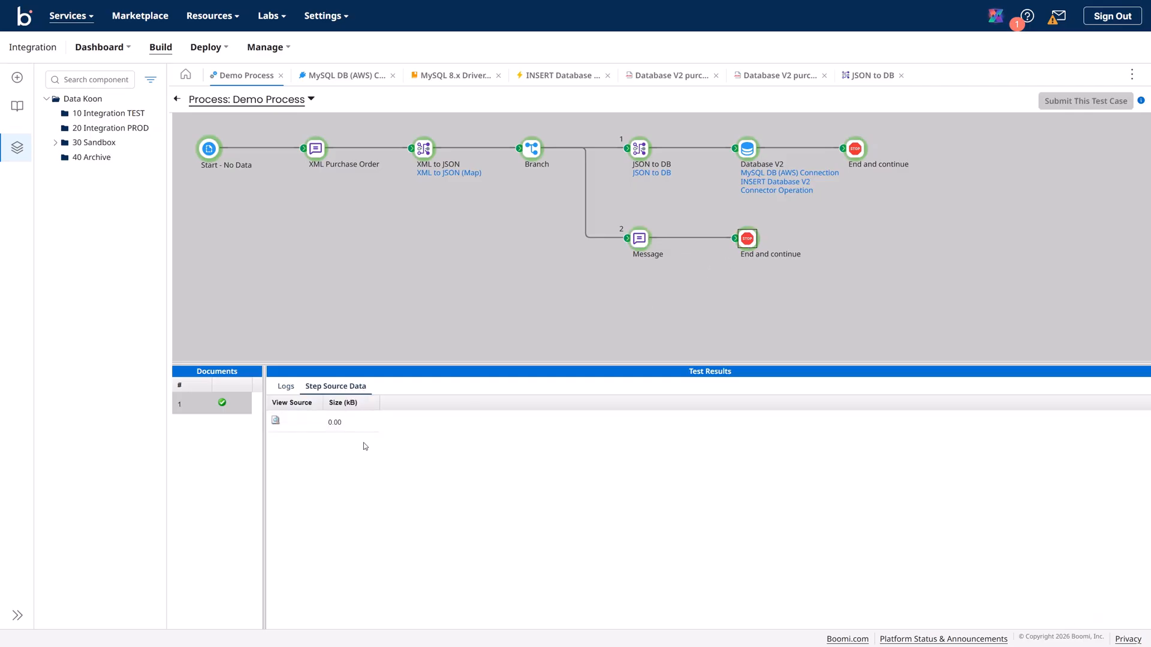
pyautogui.click(286, 387)
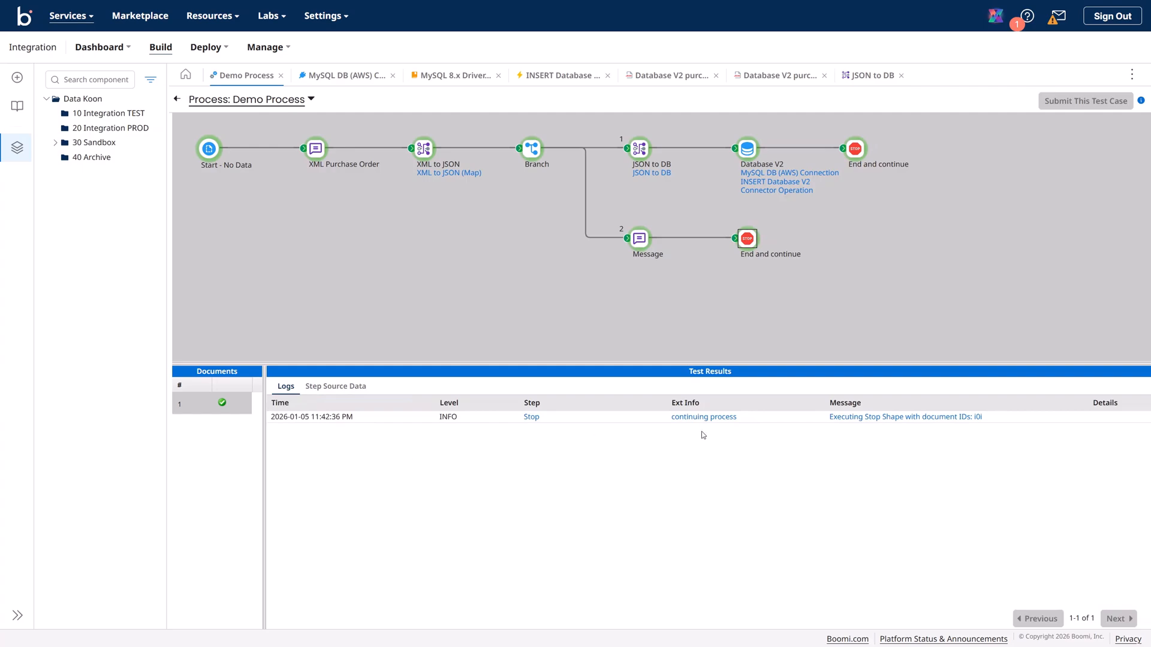
pyautogui.moveTo(762, 365); pyautogui.dragTo(762, 449)
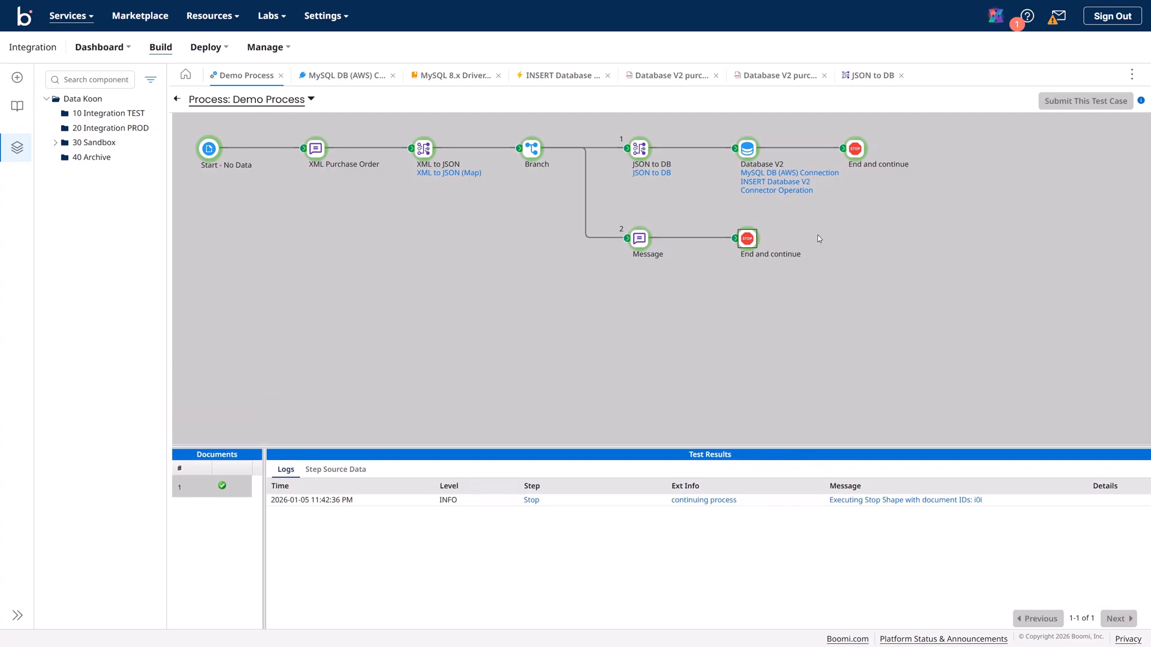
pyautogui.click(177, 99)
# Disable "Continue processing other execution paths" for branch 1's Stop step and check the same option on branch 2's Stop step
pyautogui.moveTo(827, 180)
pyautogui.click(893, 163)
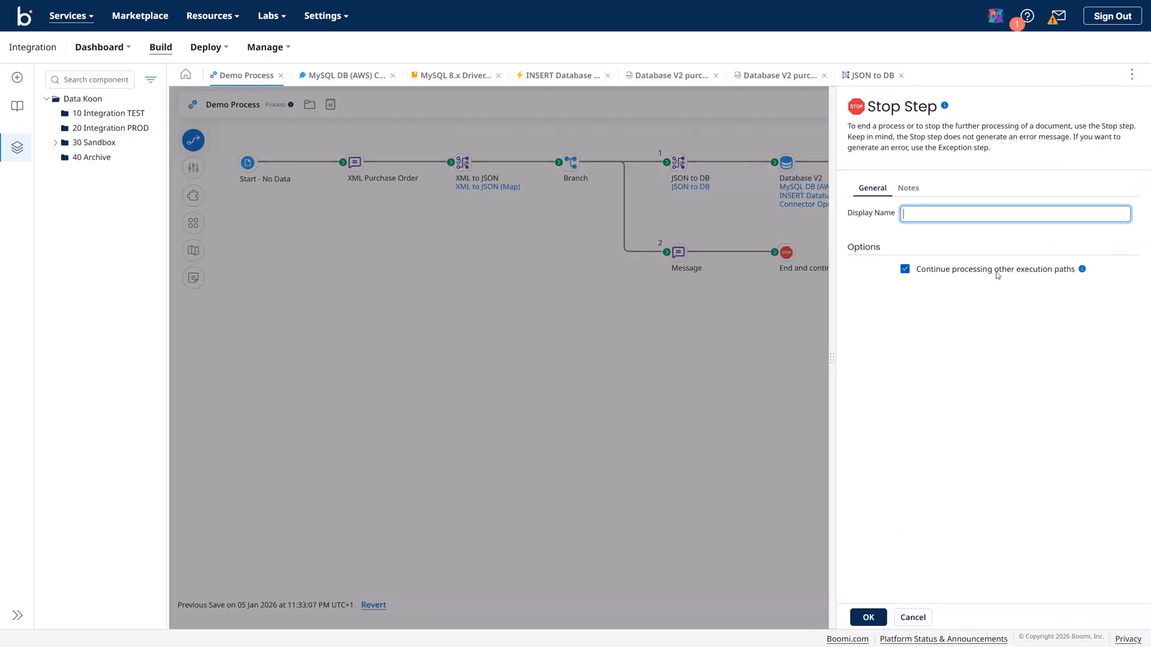
pyautogui.click(905, 271)
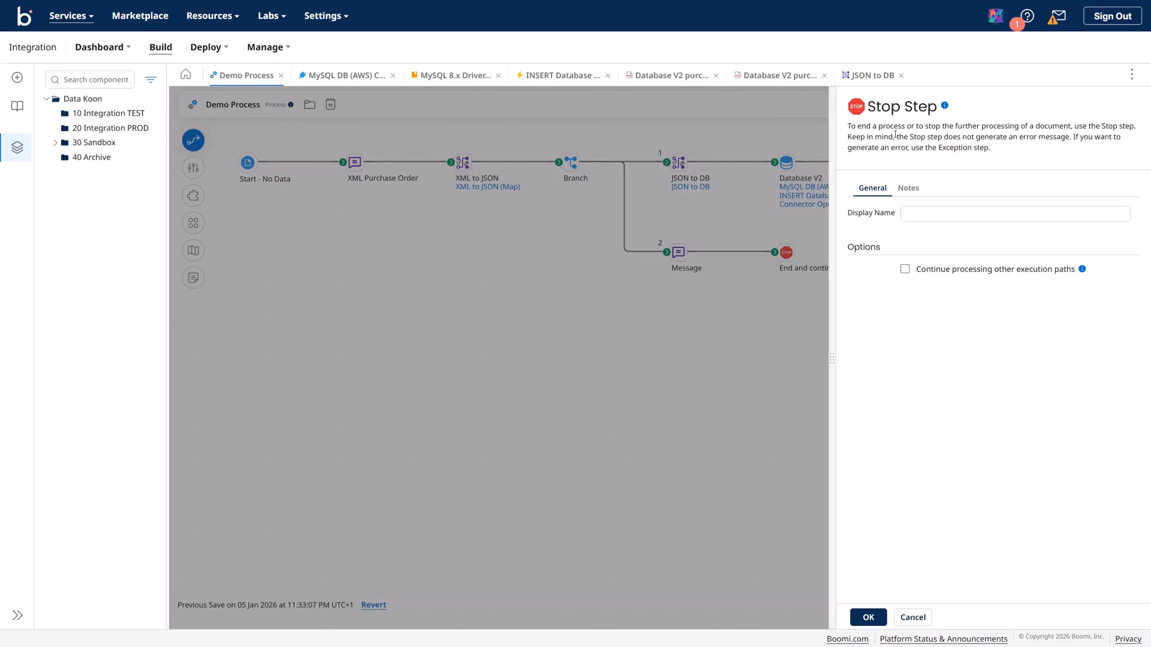
pyautogui.click(870, 614)
pyautogui.moveTo(897, 183)
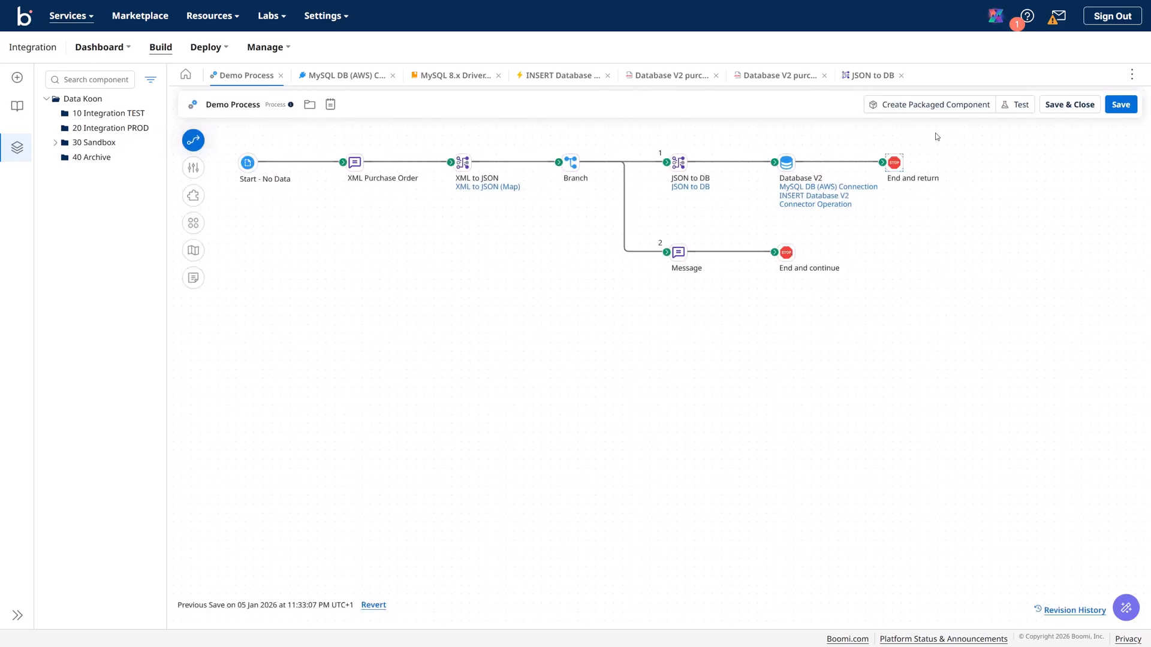
pyautogui.click(787, 253)
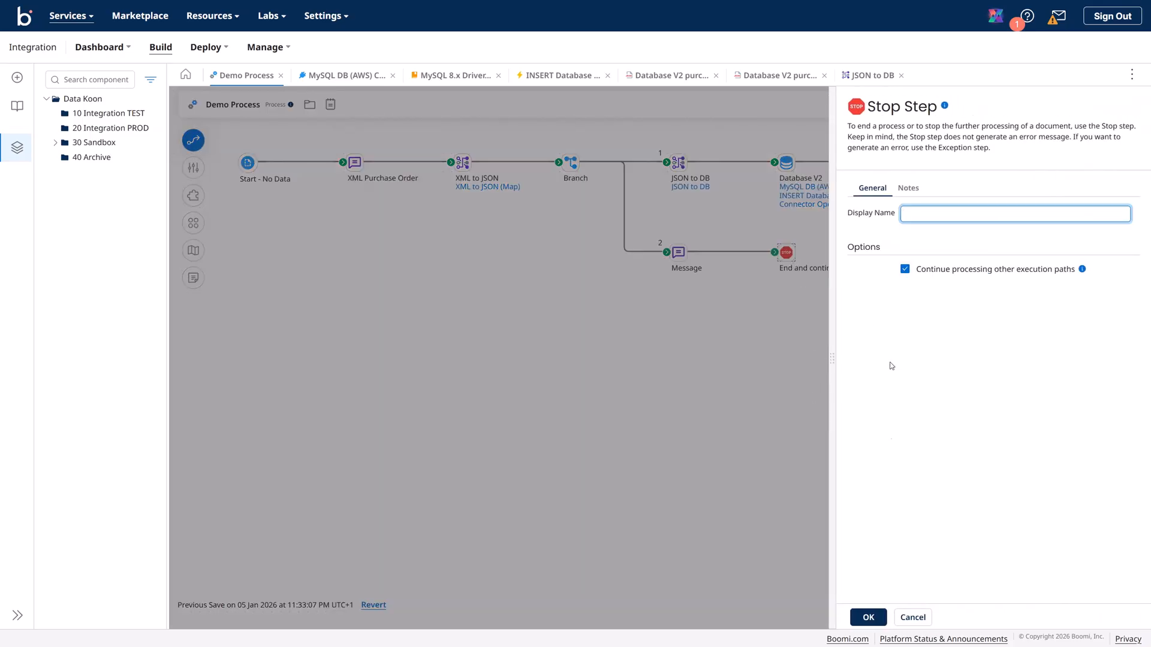
pyautogui.click(871, 616)
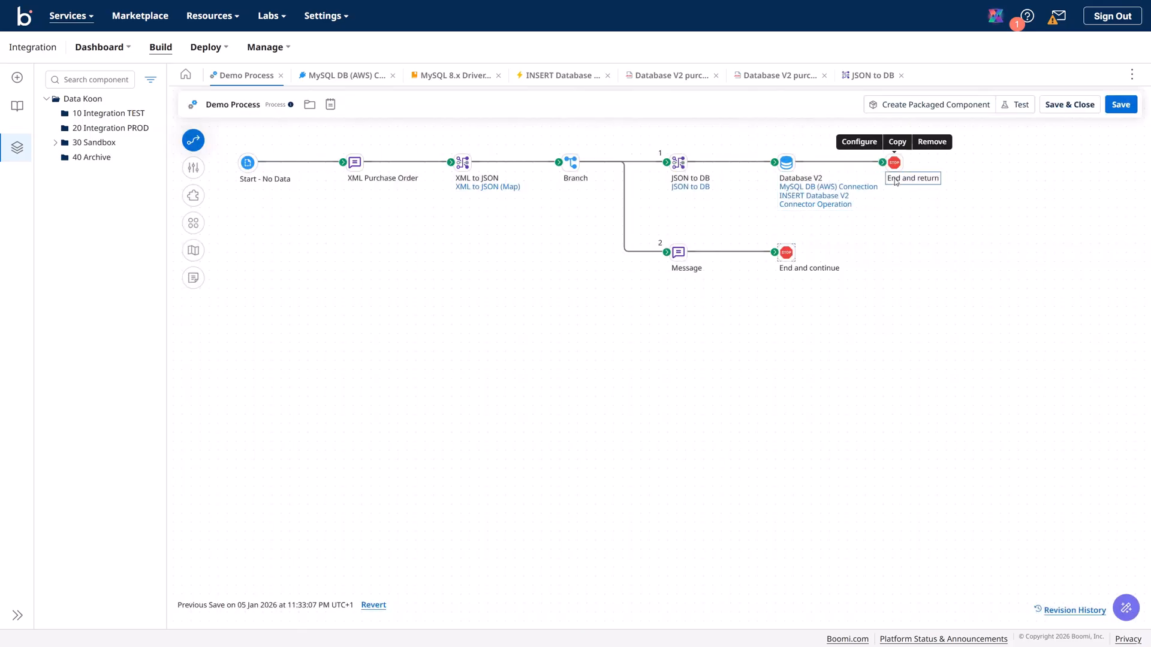
# Re-enable "Continue processing other execution paths" for branch 1's Stop step
pyautogui.click(894, 163)
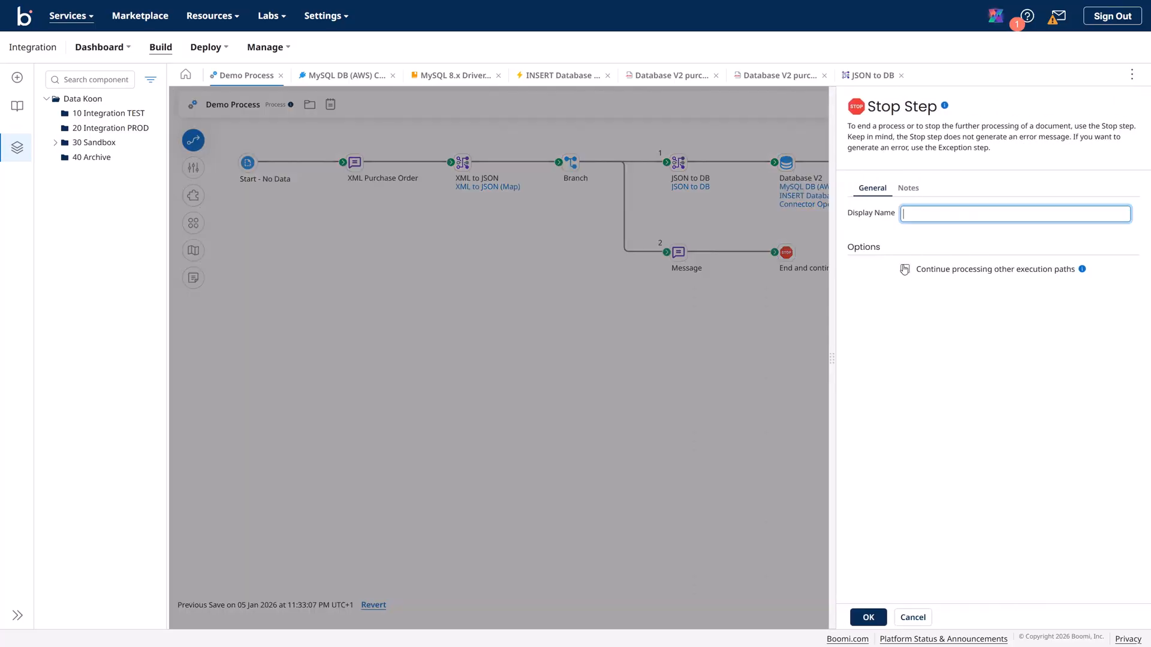
pyautogui.click(905, 269)
pyautogui.click(868, 617)
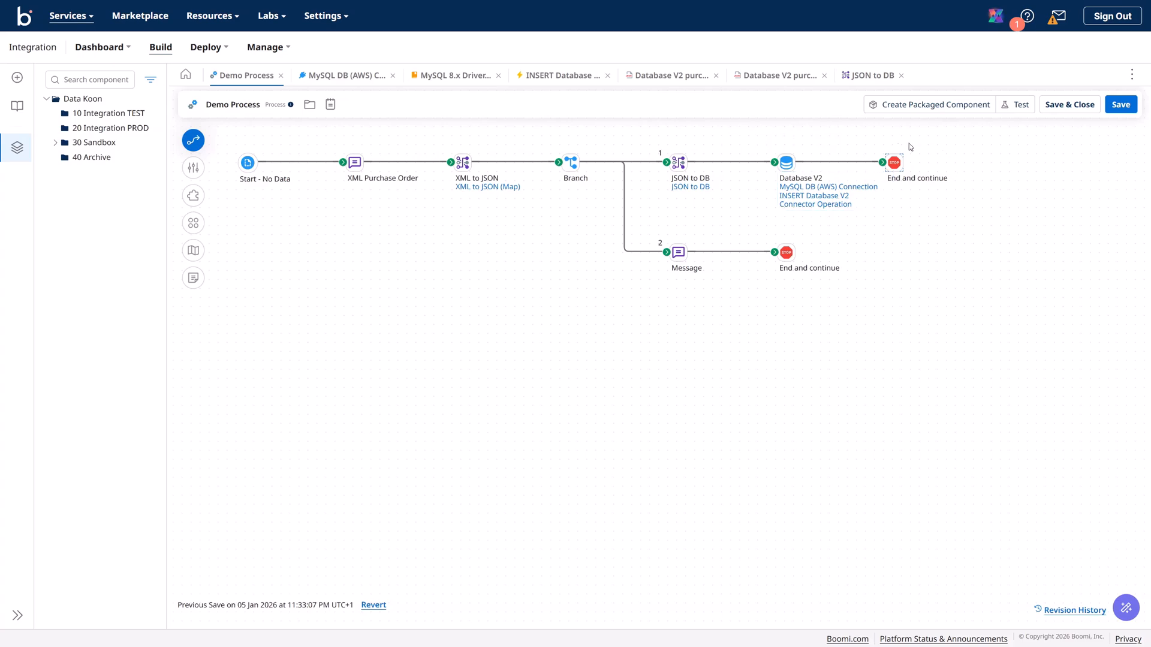
# Turn off "Continue processing other execution paths" in branch 1's Stop step and save Demo Process
pyautogui.click(895, 163)
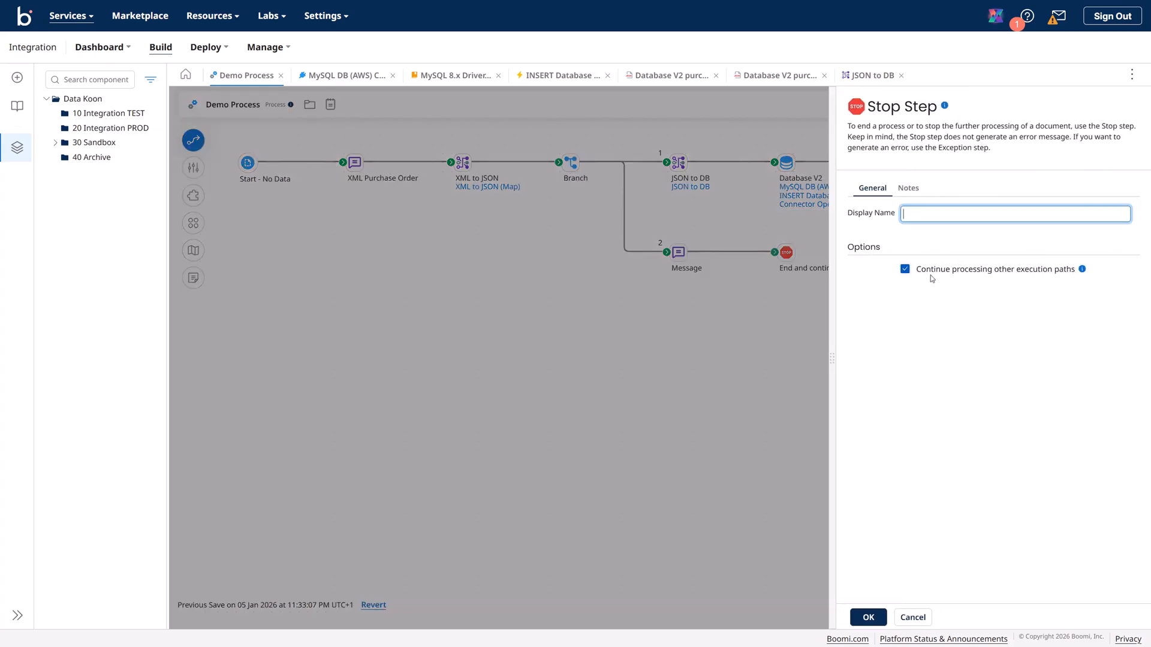
pyautogui.click(905, 269)
pyautogui.click(868, 618)
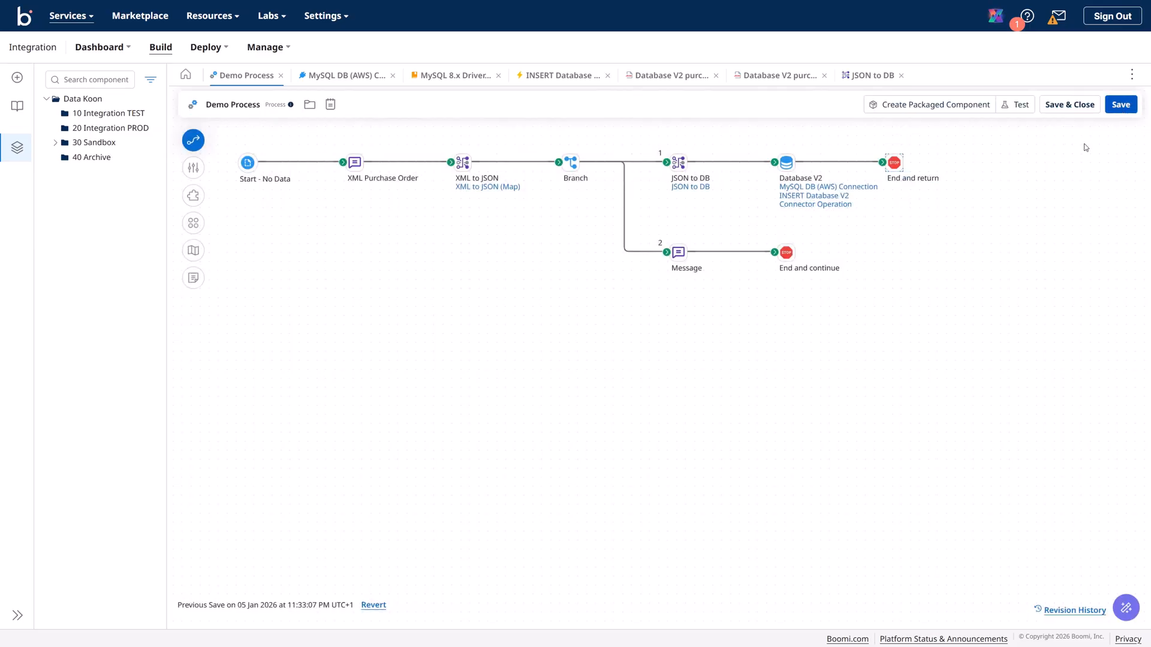
pyautogui.click(1120, 105)
# Run a new test of Demo Process and read the Branch step's log, including the message about creating branch data
pyautogui.click(1016, 105)
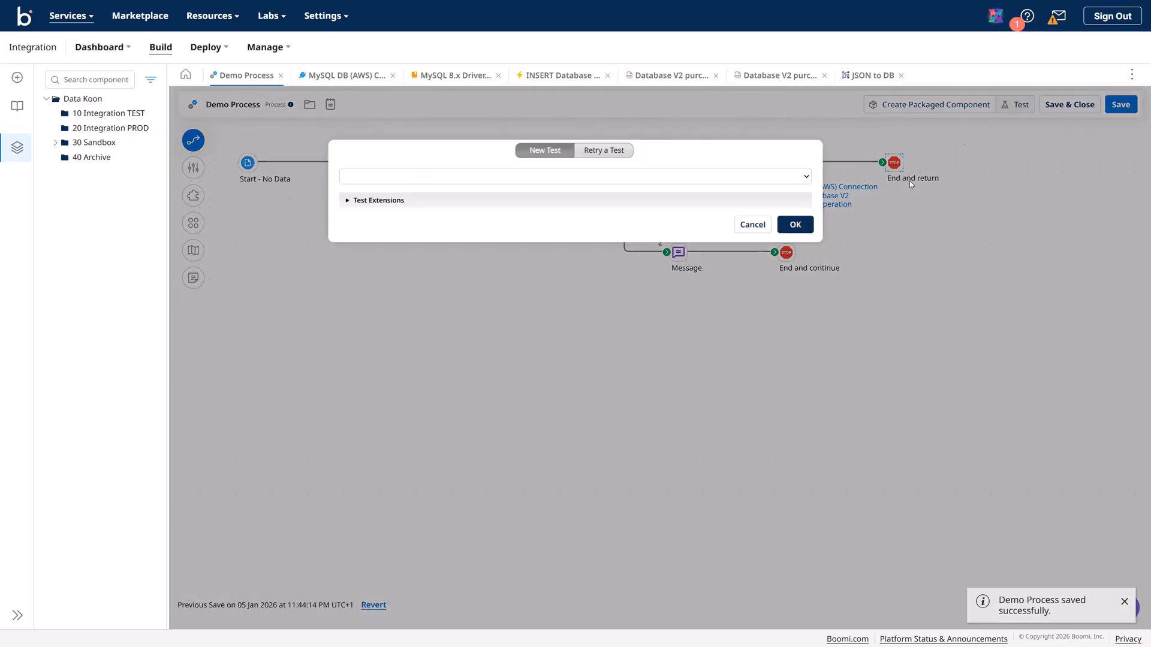
pyautogui.click(795, 224)
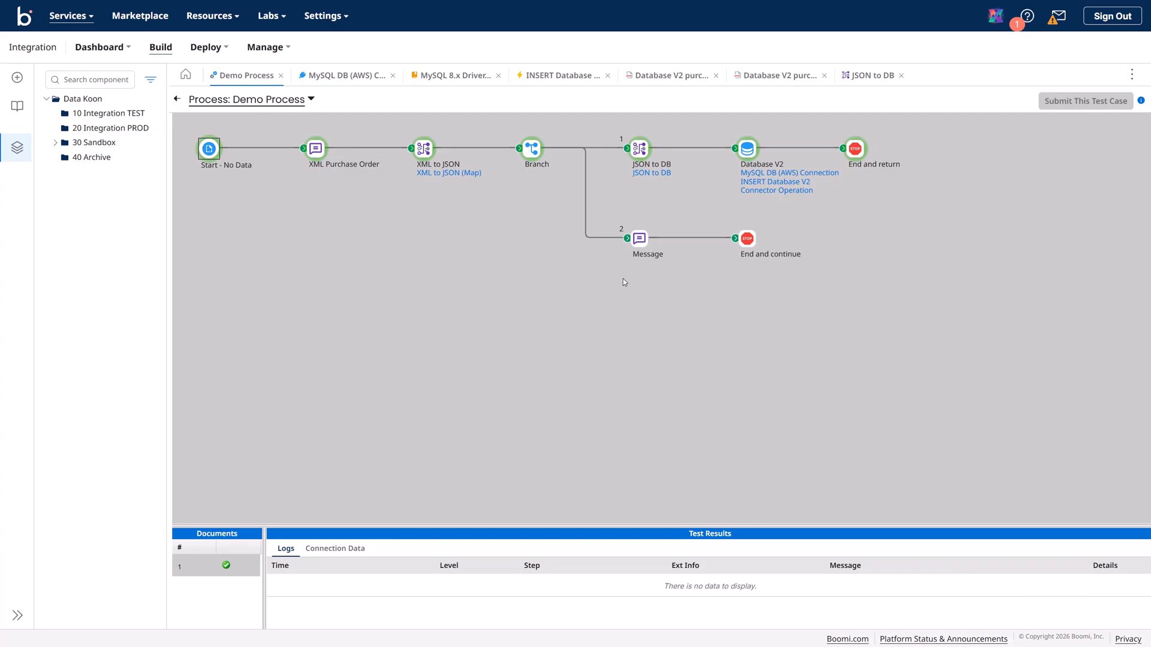
pyautogui.click(534, 151)
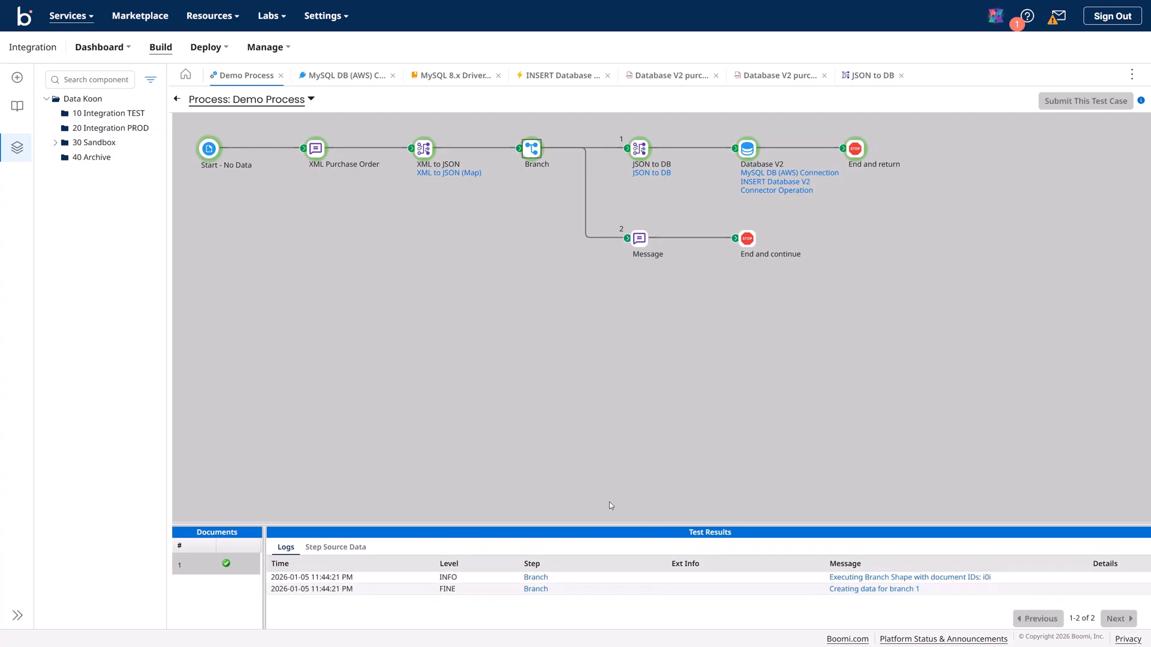
pyautogui.moveTo(601, 526); pyautogui.dragTo(609, 350)
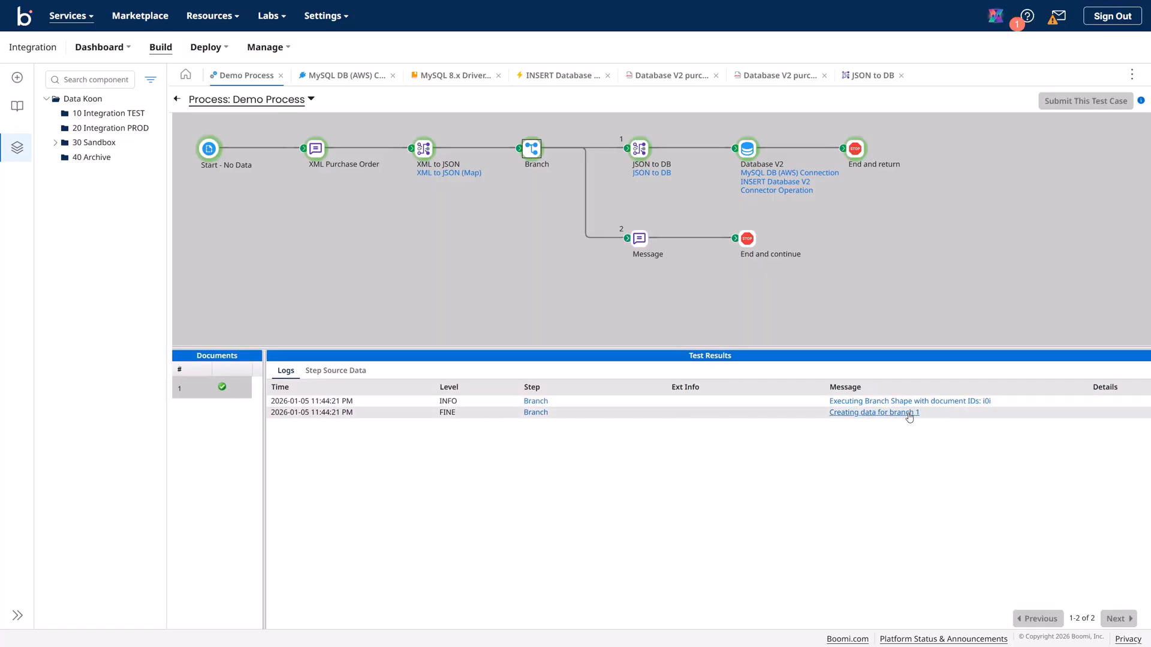
pyautogui.click(902, 414)
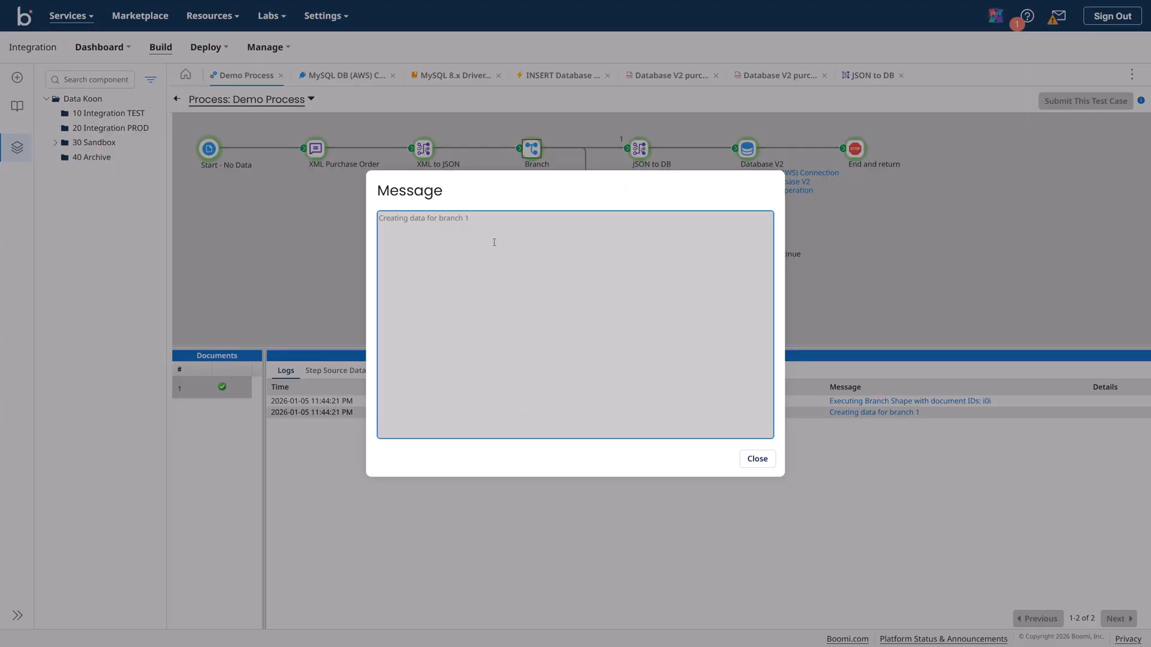
pyautogui.click(757, 458)
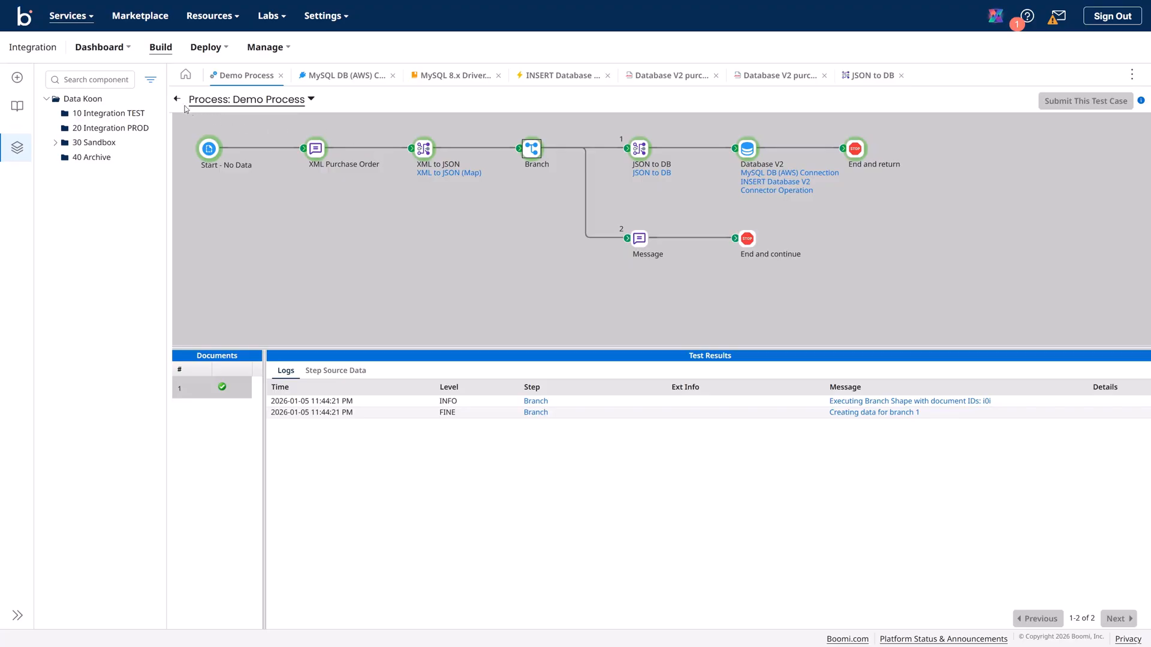
# Return to the process canvas, turn "Continue processing other execution paths" back on for branch 1's Stop step, and save Demo Process
pyautogui.click(177, 99)
pyautogui.click(903, 173)
pyautogui.click(904, 269)
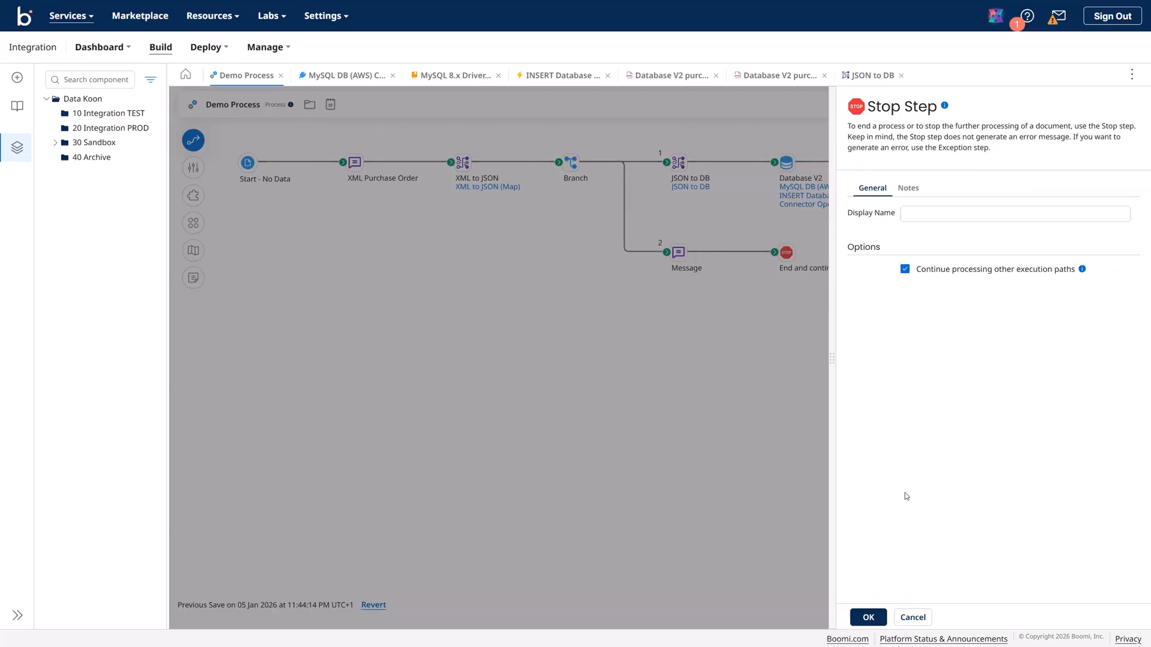
pyautogui.click(869, 617)
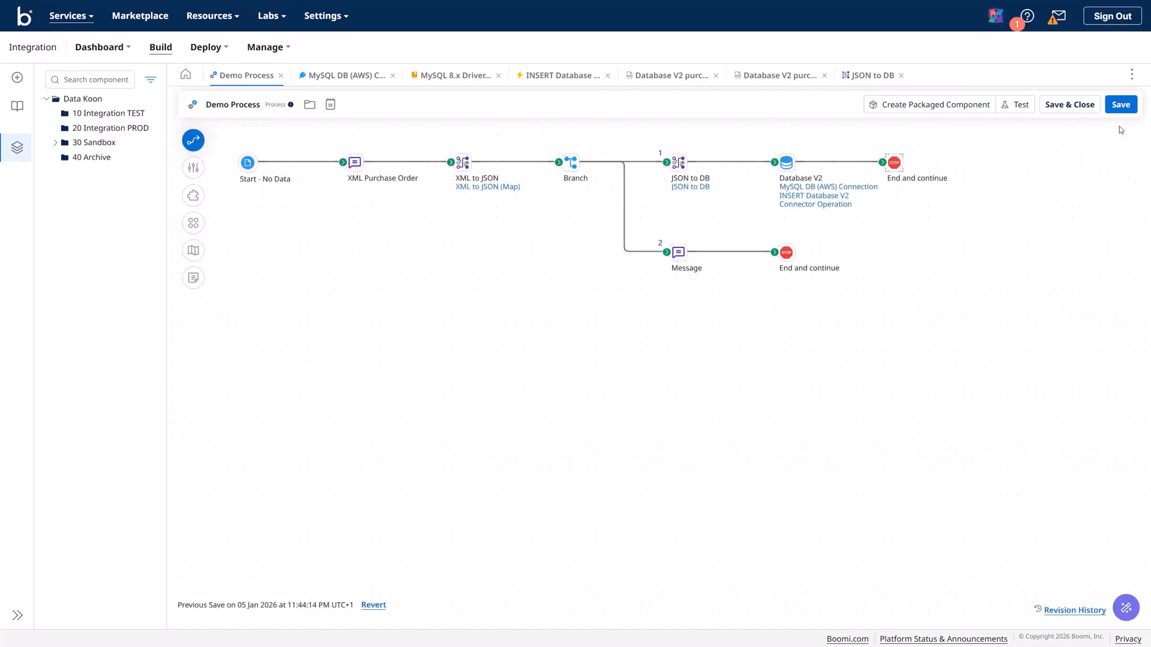
pyautogui.click(1121, 105)
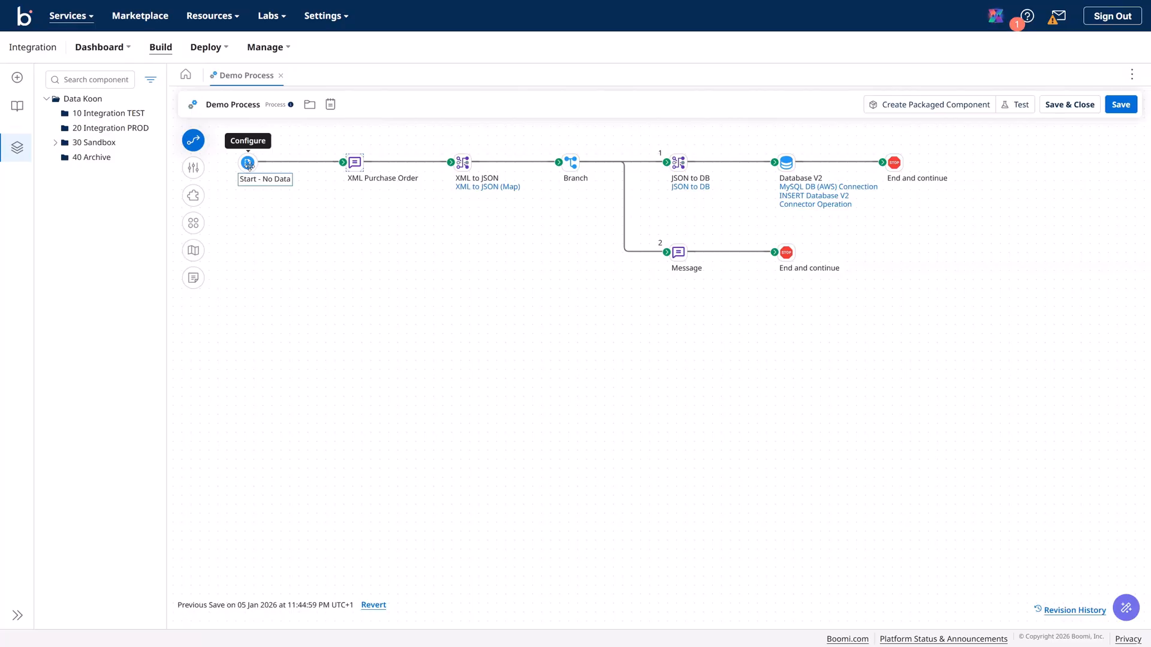
# Review the Start step's type options and the XML Purchase Order step's message placeholder and static variable
pyautogui.click(249, 163)
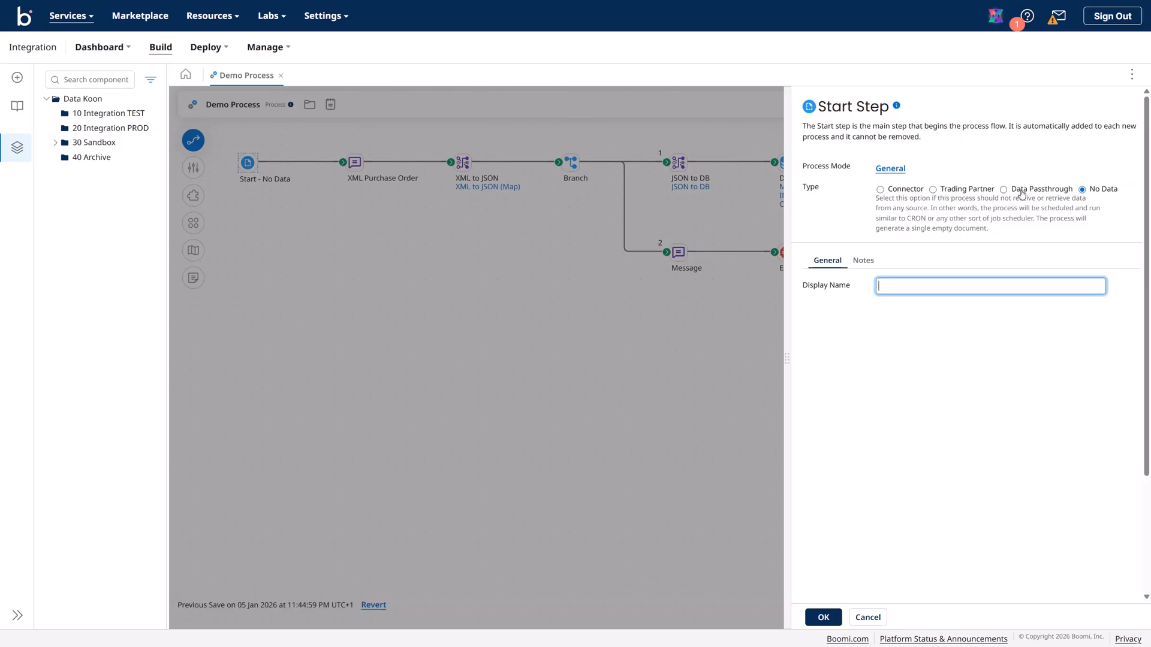
pyautogui.click(858, 611)
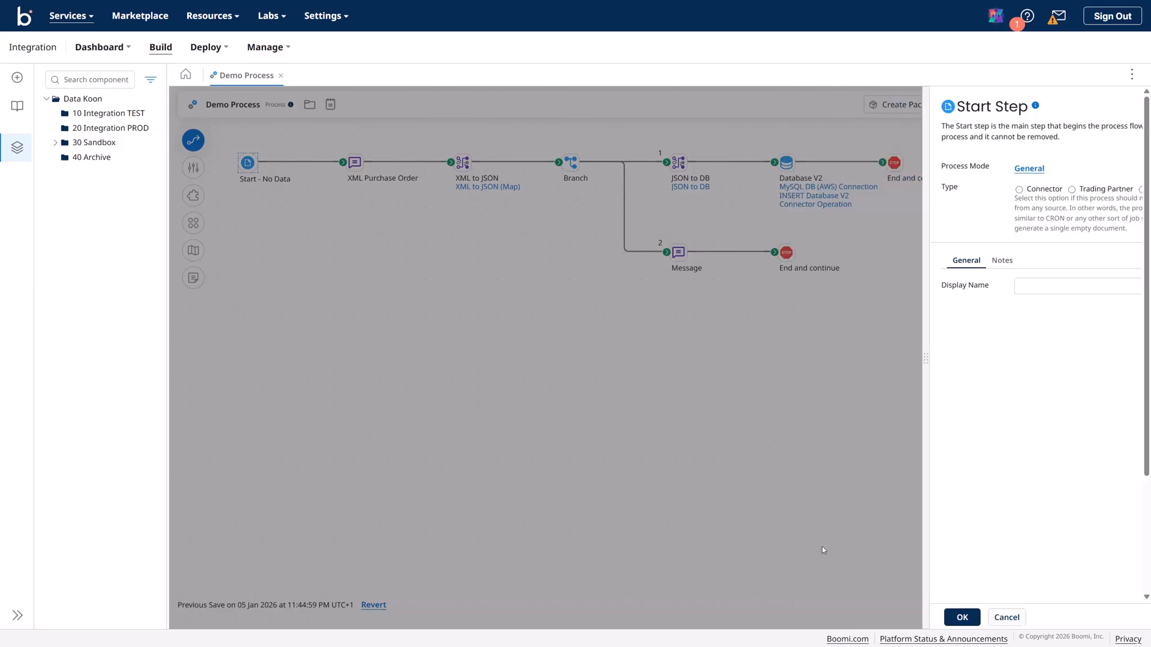
pyautogui.click(355, 164)
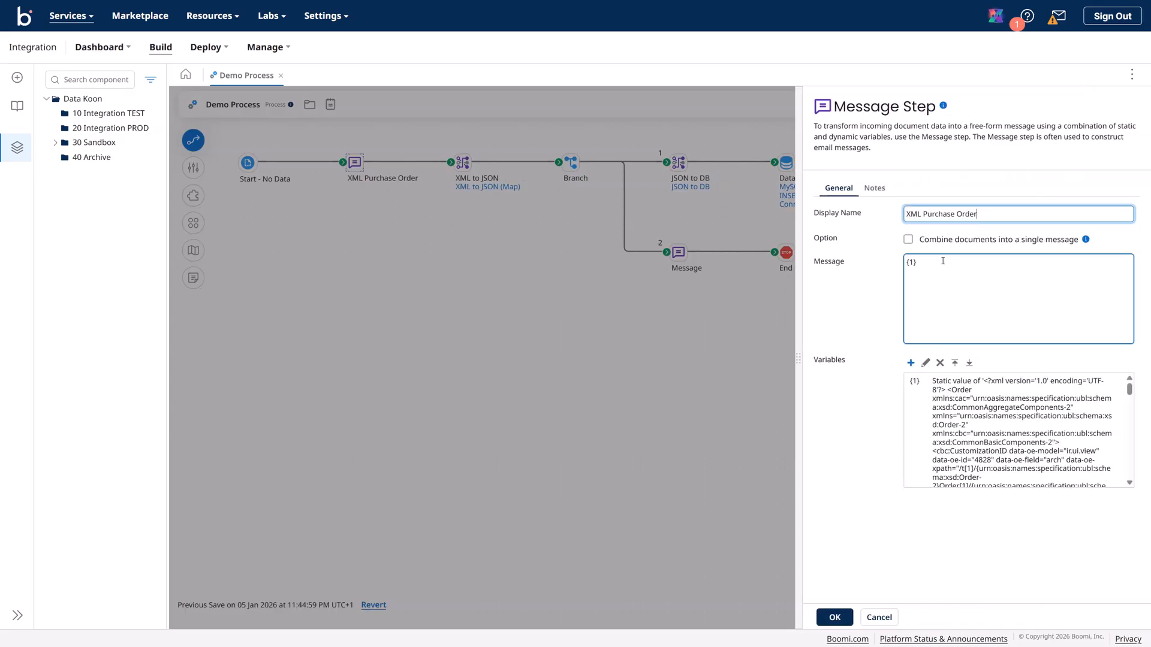
pyautogui.moveTo(926, 264); pyautogui.dragTo(898, 267)
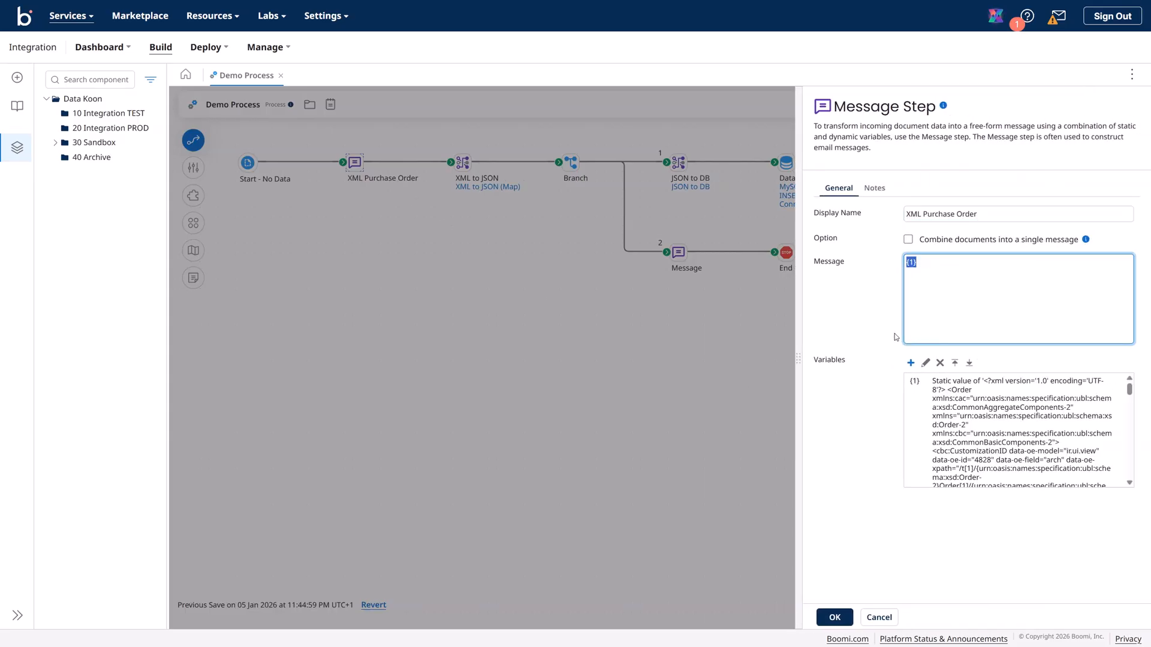
pyautogui.click(940, 398)
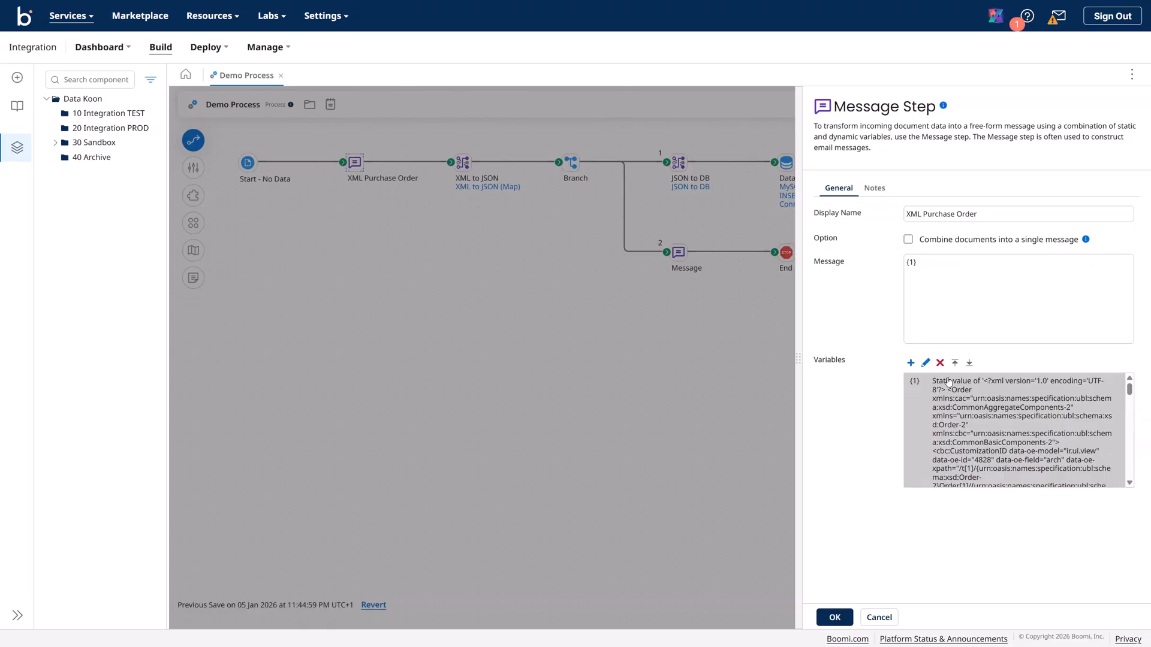
pyautogui.click(932, 264)
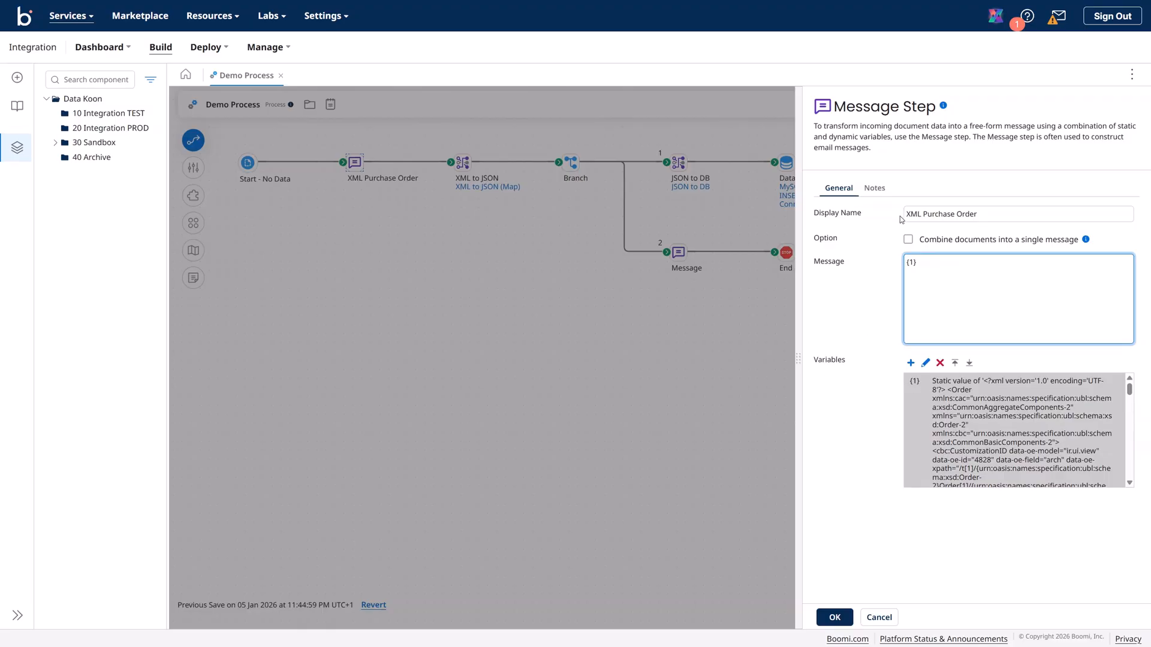
pyautogui.click(879, 618)
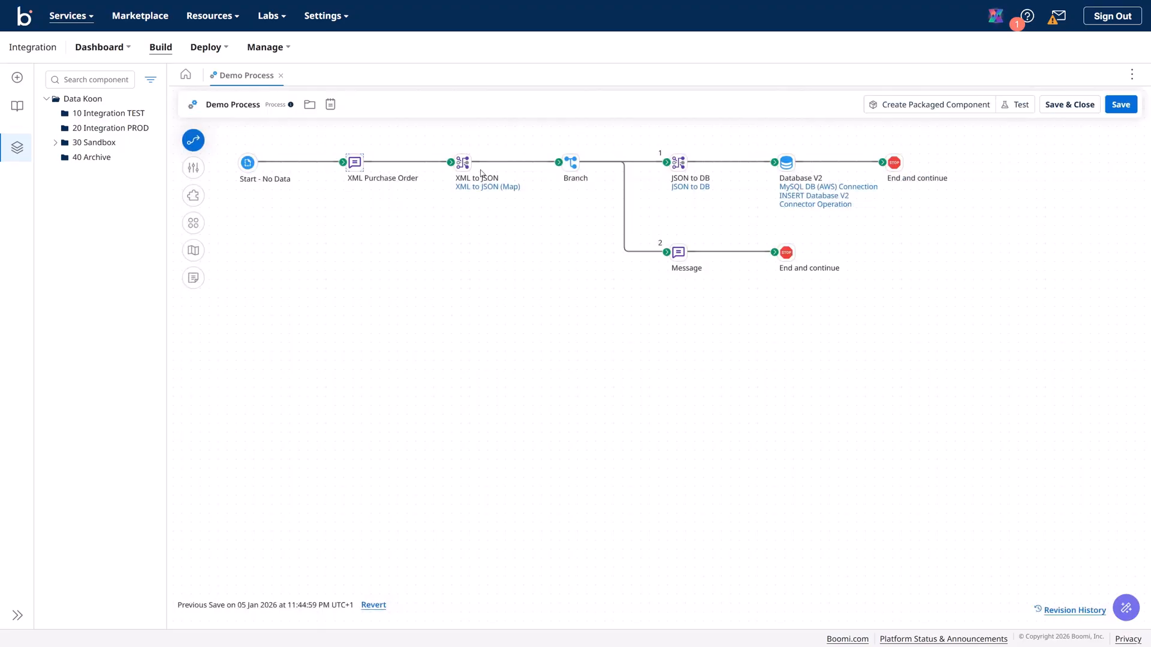
# Review the map assigned to the XML to JSON step and the Branch step's number of branches
pyautogui.doubleClick(468, 167)
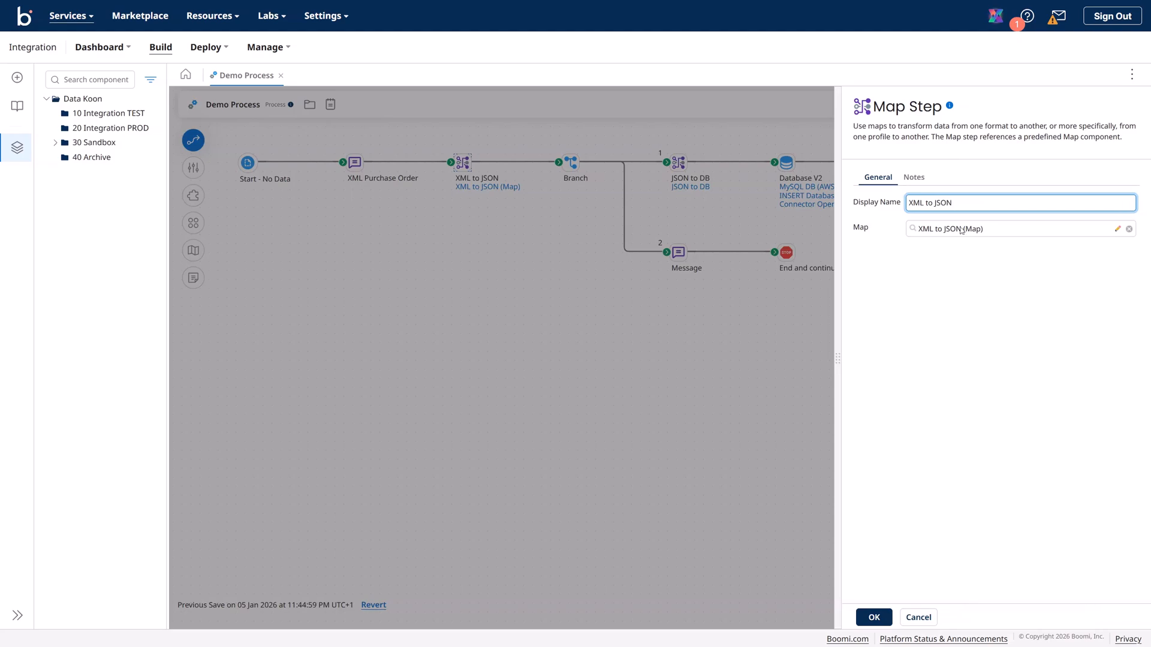
pyautogui.click(923, 618)
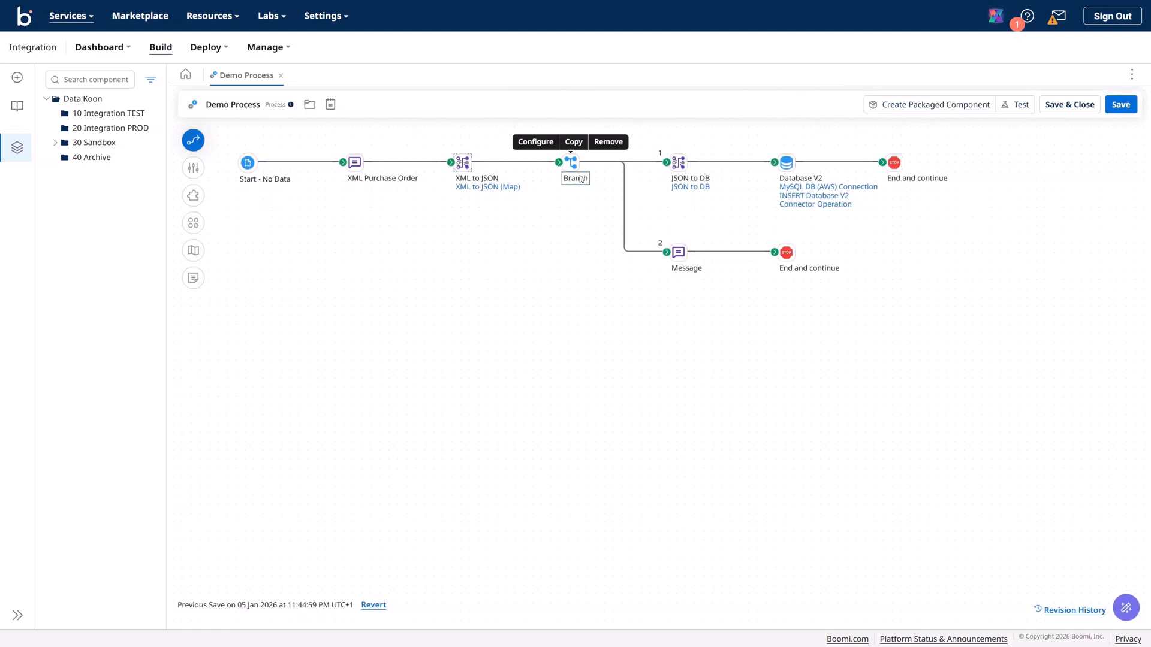
pyautogui.doubleClick(572, 165)
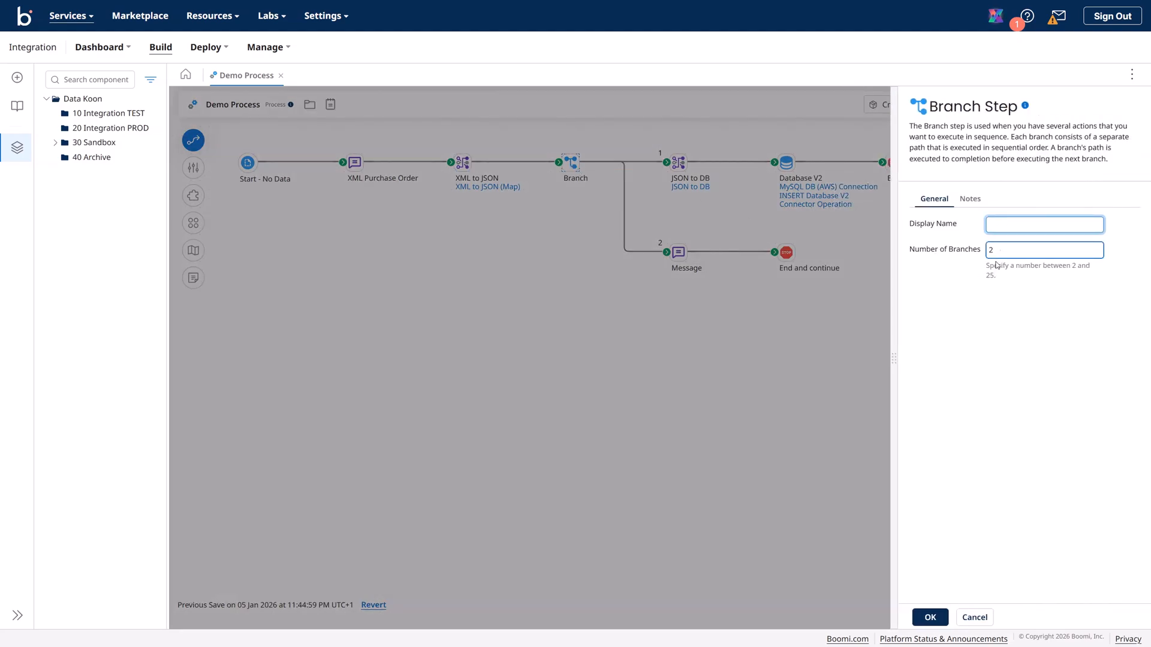
pyautogui.click(974, 617)
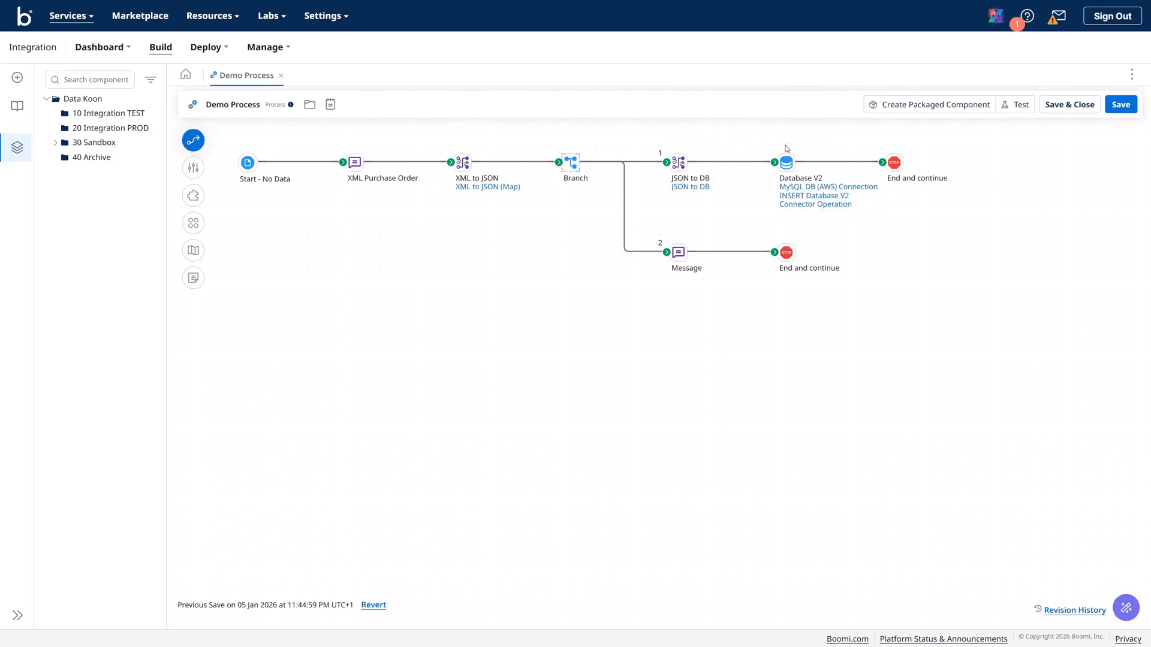
# Review the Database V2 step's connection, action, operation and parameters, and the options of branch 1's Stop step
pyautogui.click(786, 164)
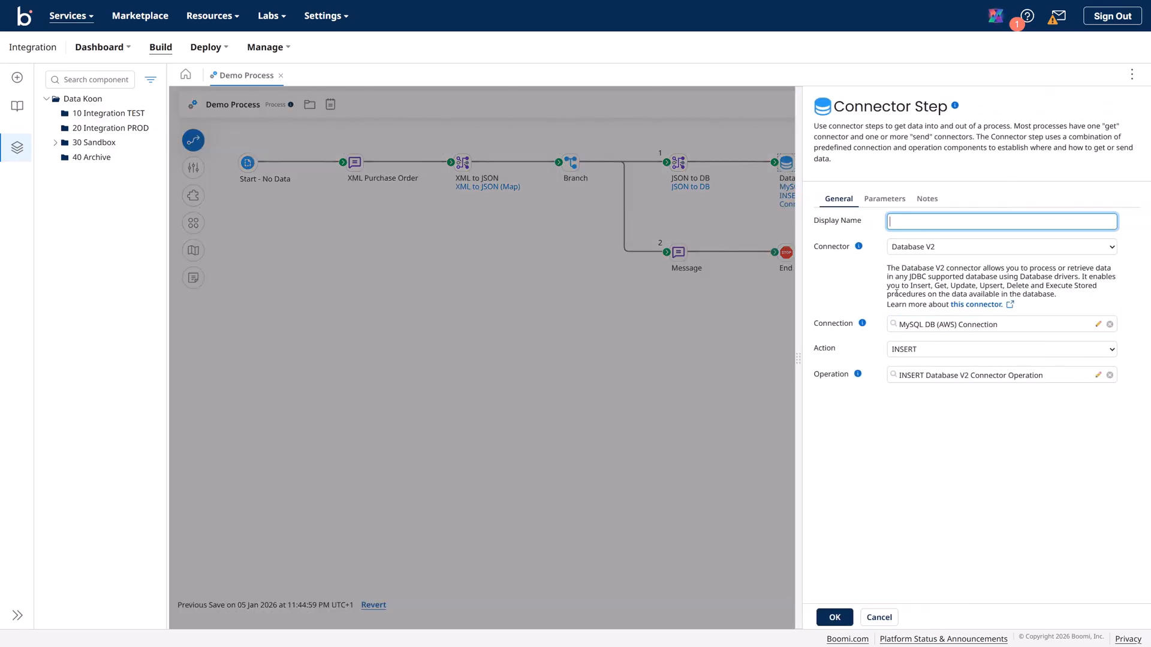
pyautogui.click(884, 199)
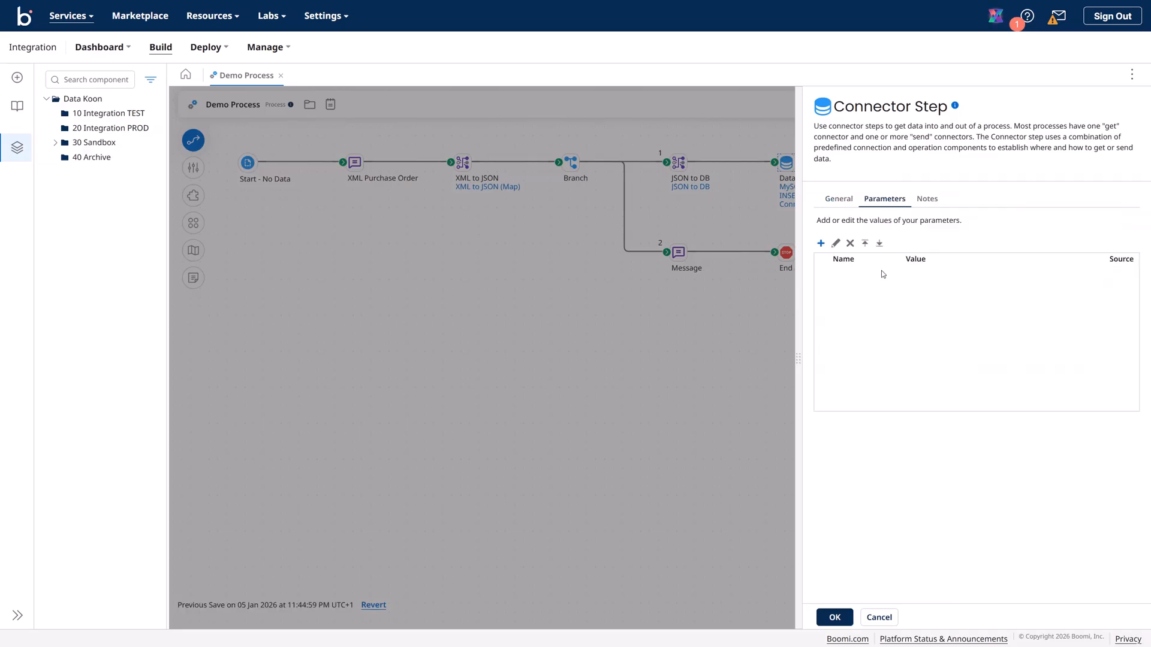
pyautogui.click(839, 200)
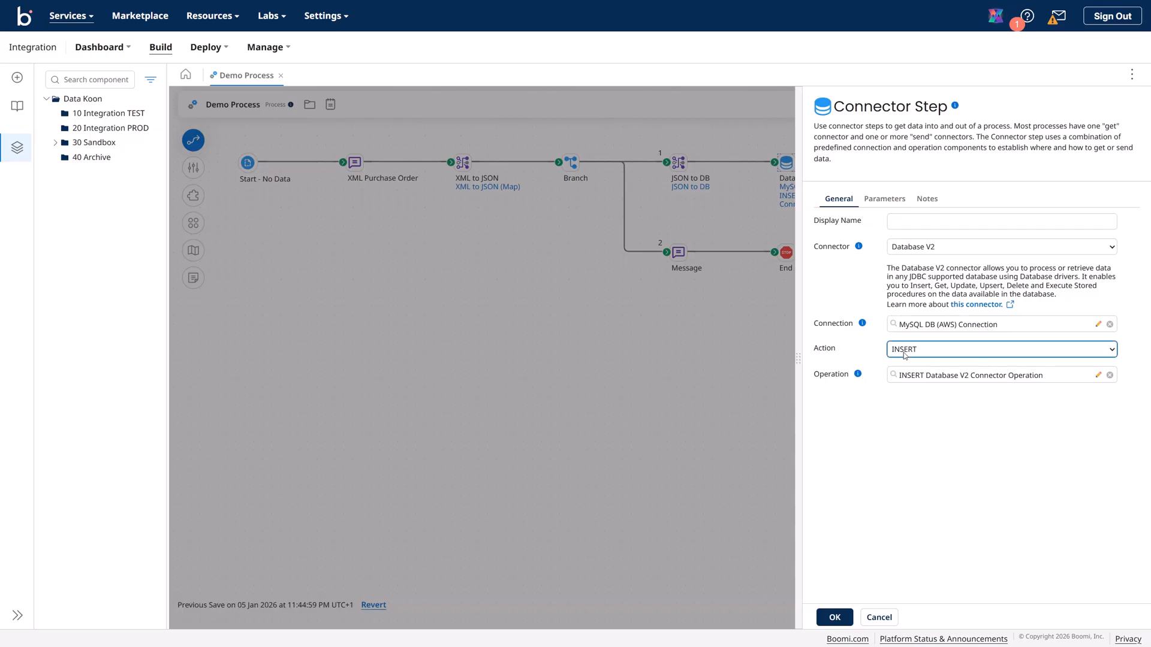
pyautogui.click(891, 622)
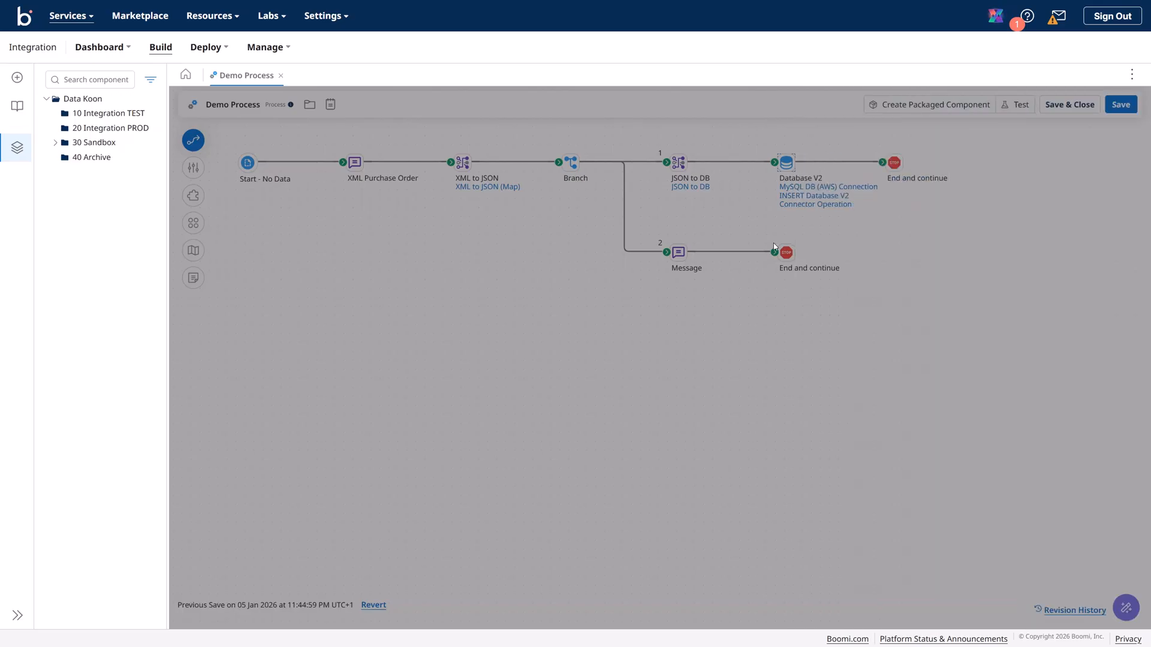
pyautogui.click(895, 164)
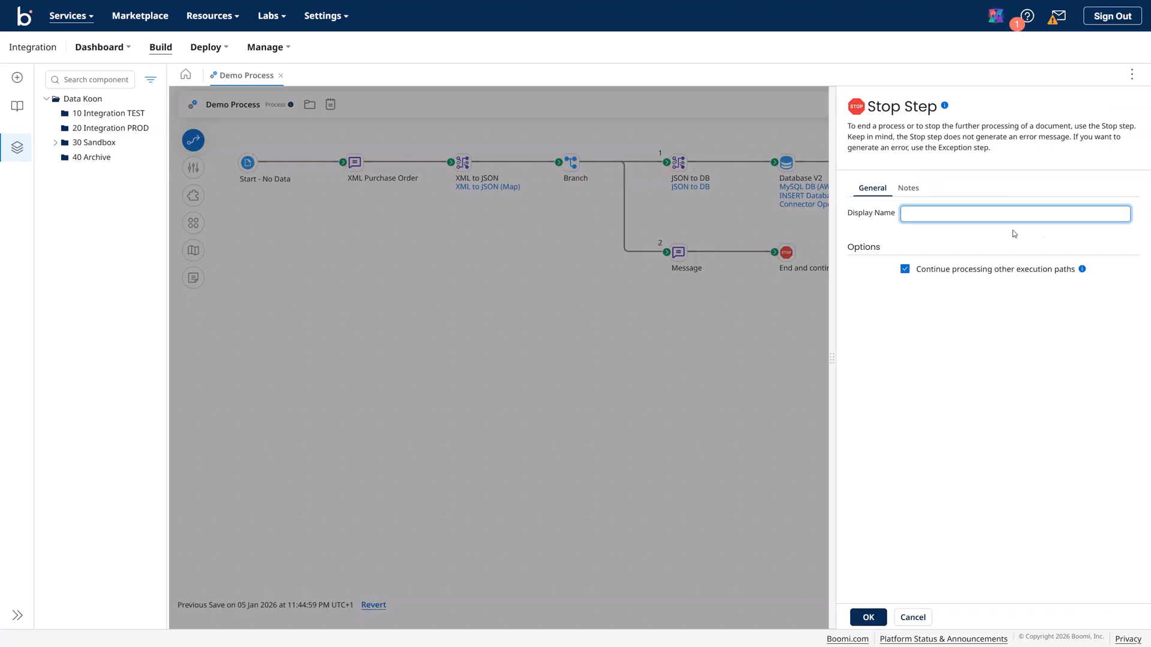
pyautogui.click(912, 617)
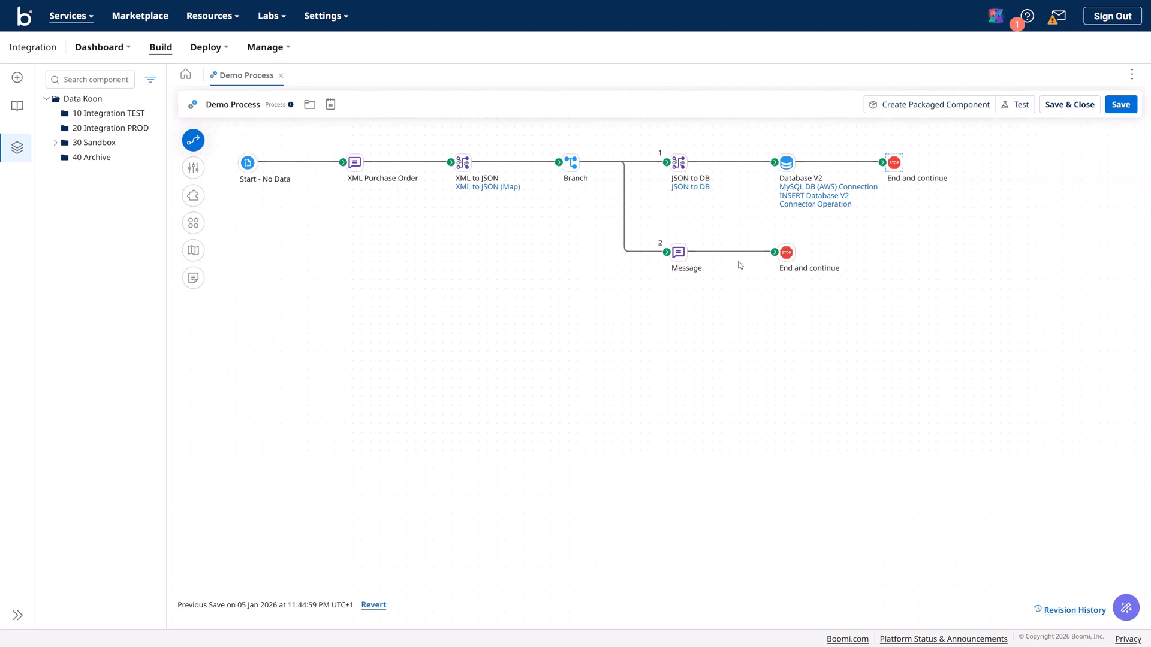
pyautogui.moveTo(679, 256)
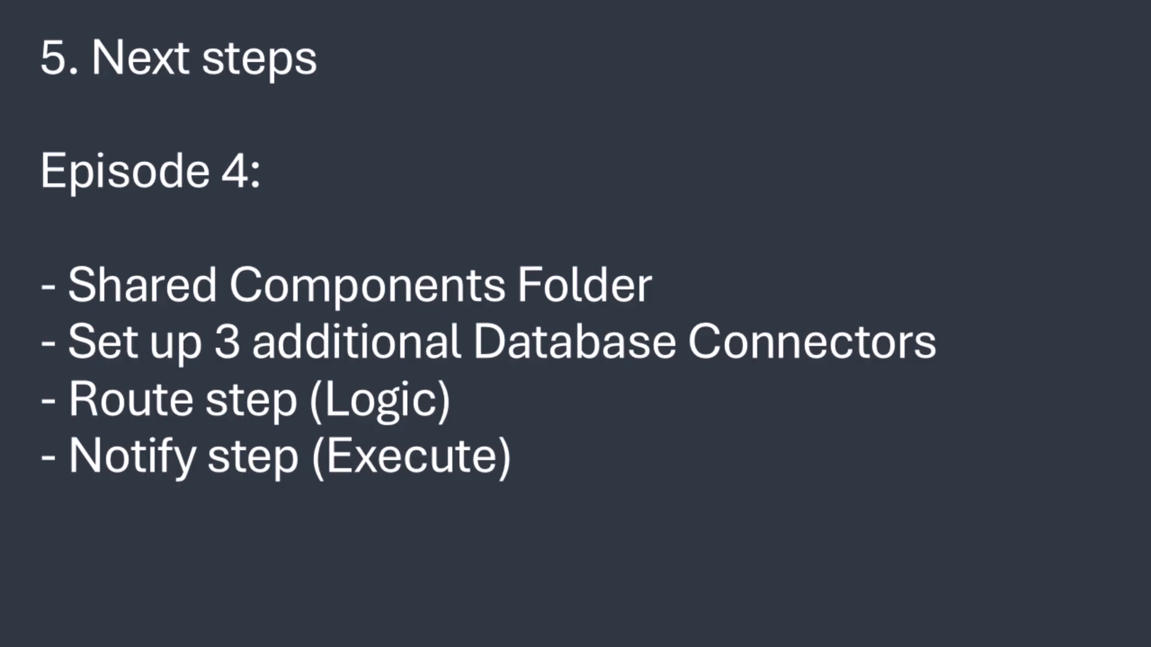
pyautogui.press('Right')
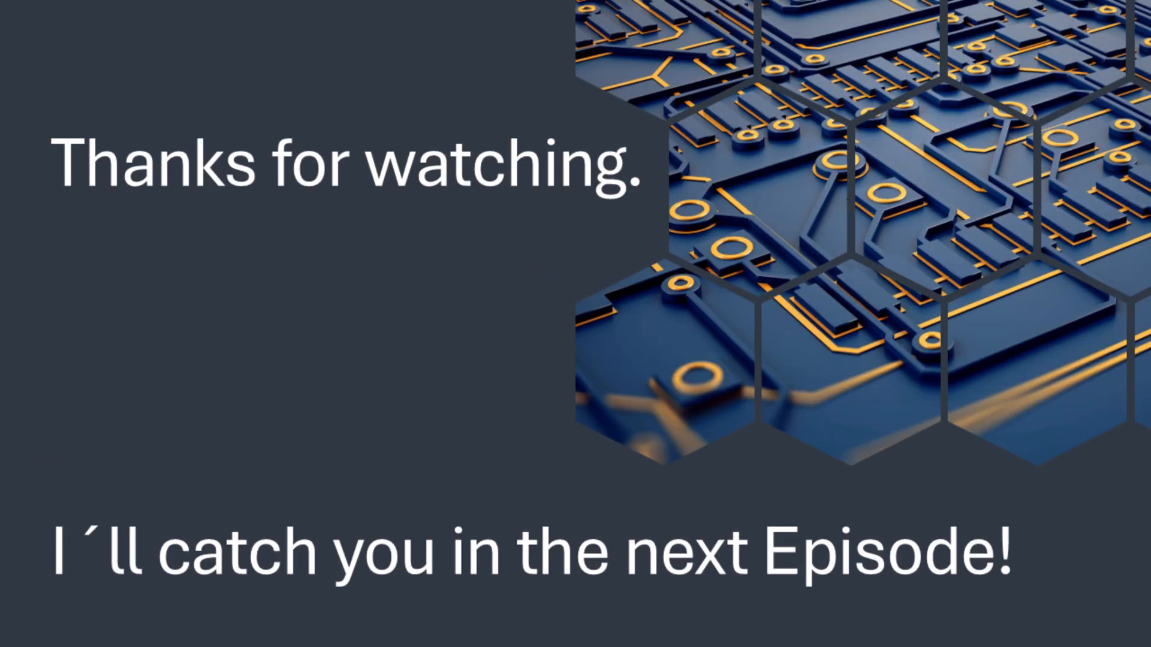